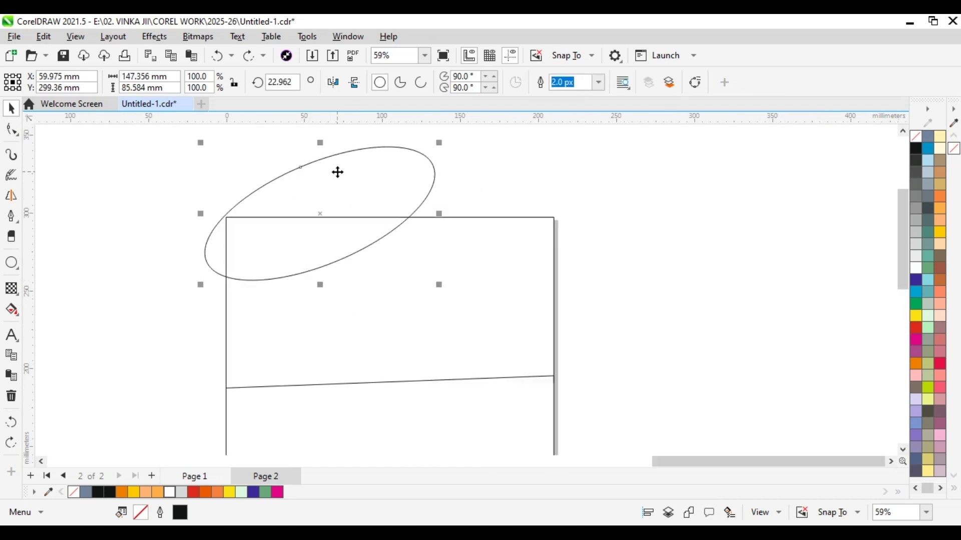
Try deleting all nodes of the slanted line across the page, and undo the deletion
{"action": "left_click", "coordinate": [495, 165]}
{"action": "scroll", "coordinate": [356, 225], "scroll_direction": "down", "scroll_amount": 1}
{"action": "left_click", "coordinate": [356, 220]}
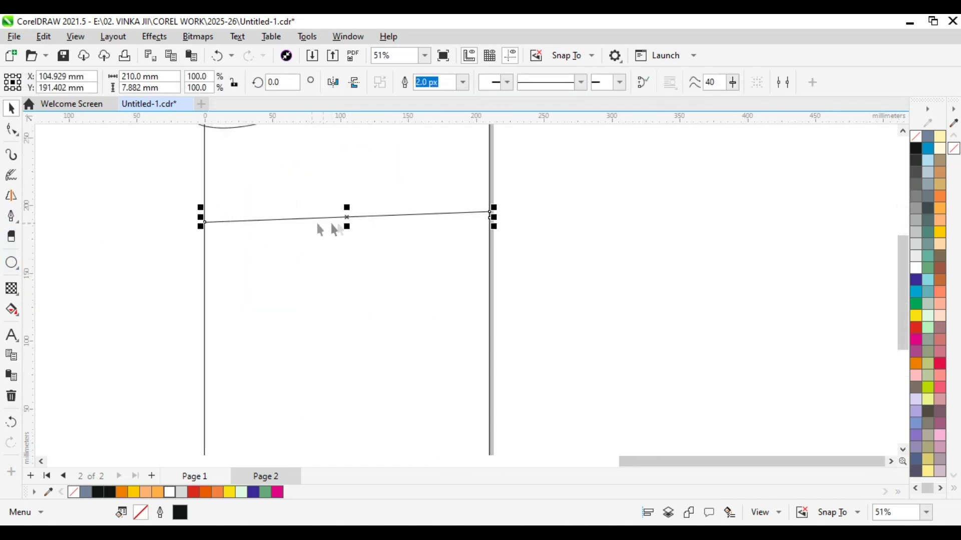
{"action": "right_click", "coordinate": [346, 220]}
{"action": "key", "text": "Escape"}
{"action": "key", "text": "F10"}
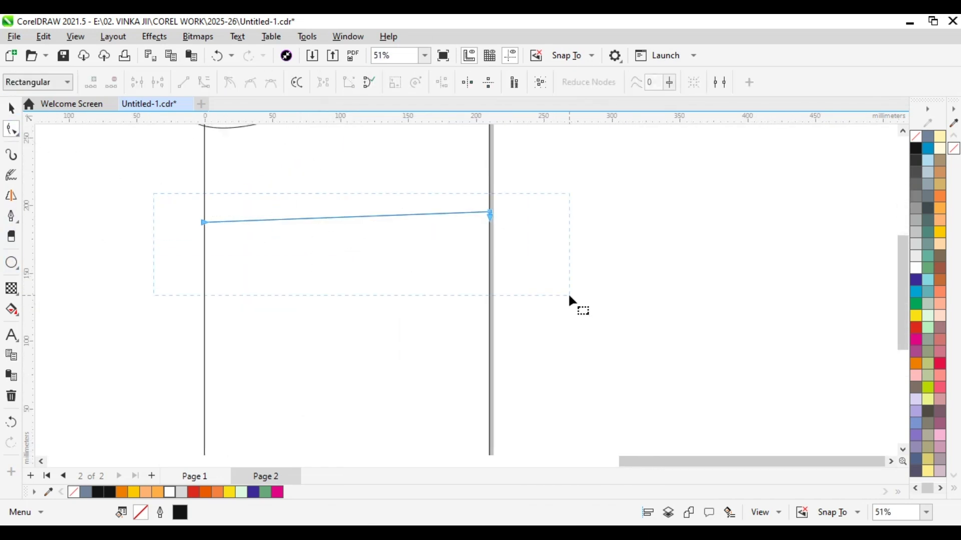
{"action": "left_click_drag", "start_coordinate": [568, 296], "coordinate": [569, 295]}
{"action": "key", "text": "Delete"}
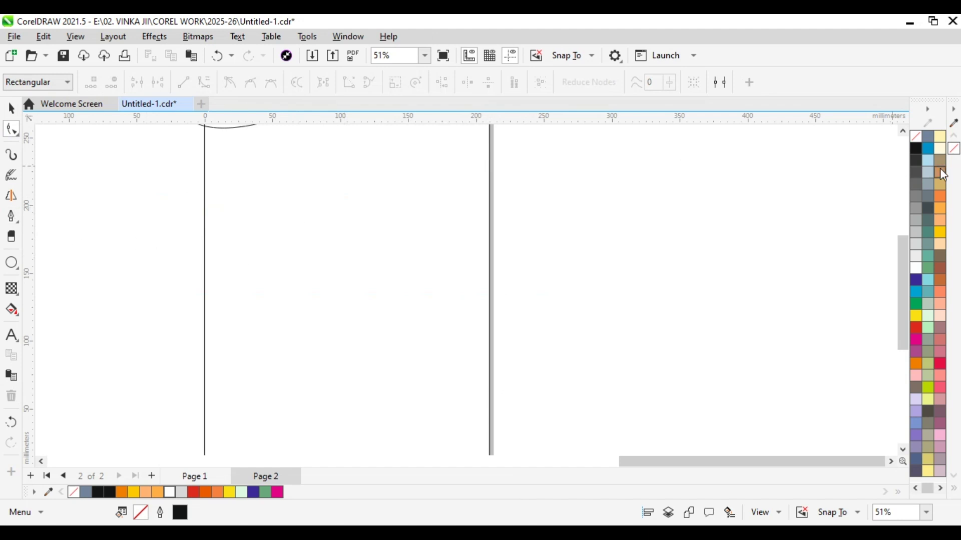
{"action": "key", "text": "ctrl+z"}
Bend the slanted line into a downward arc, try closing the curve and undo the closing
{"action": "left_click_drag", "start_coordinate": [329, 219], "coordinate": [341, 250]}
{"action": "scroll", "coordinate": [486, 218], "scroll_direction": "up", "scroll_amount": 5}
{"action": "scroll", "coordinate": [517, 230], "scroll_direction": "down", "scroll_amount": 5}
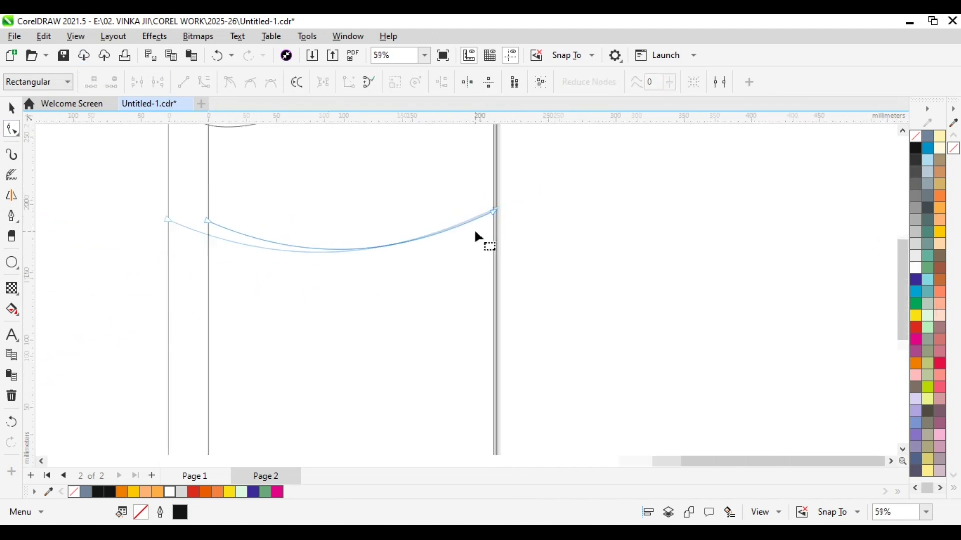
{"action": "left_click", "coordinate": [370, 82]}
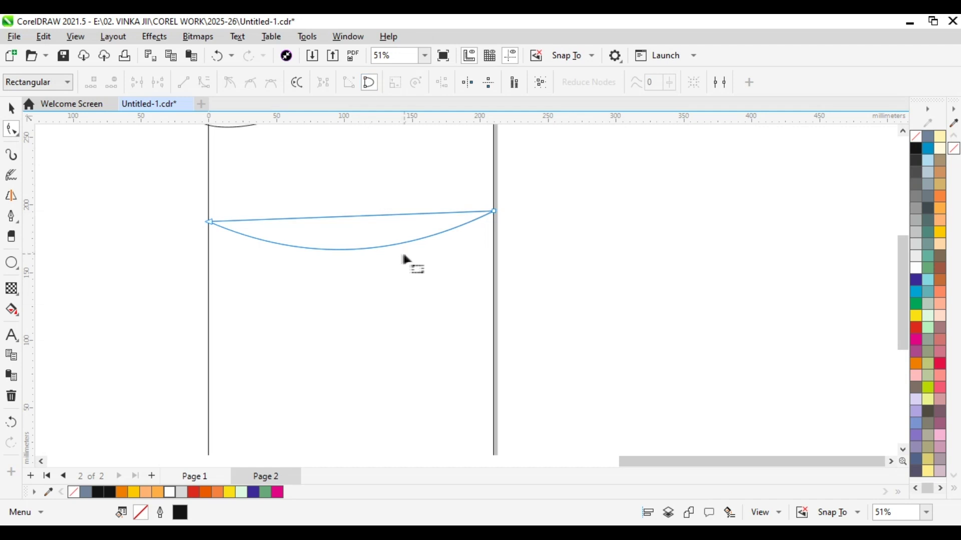
{"action": "key", "text": "ctrl+z"}
Shape the line into a wave with a smooth middle node, raising its left end and tilting the middle node's handles
{"action": "left_click", "coordinate": [208, 222]}
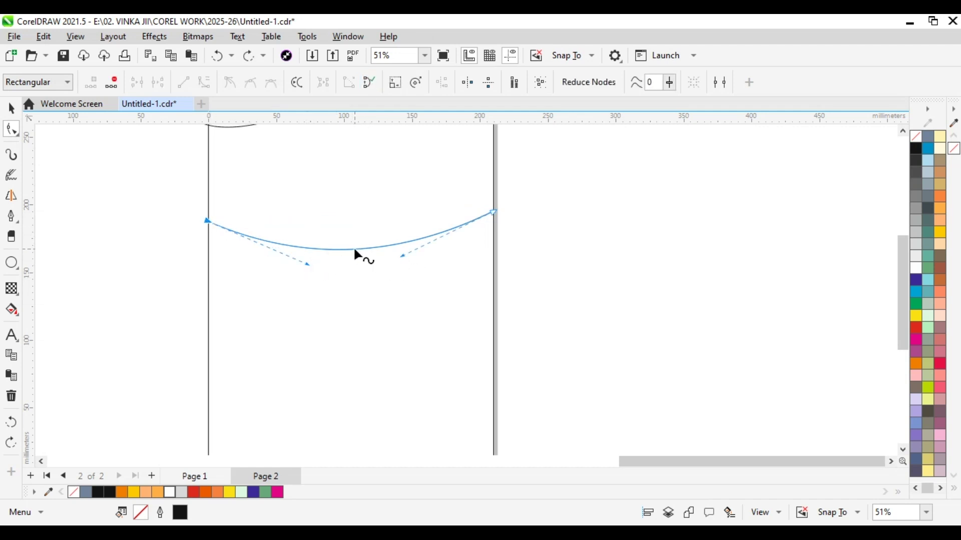
{"action": "left_click_drag", "start_coordinate": [353, 246], "coordinate": [350, 217]}
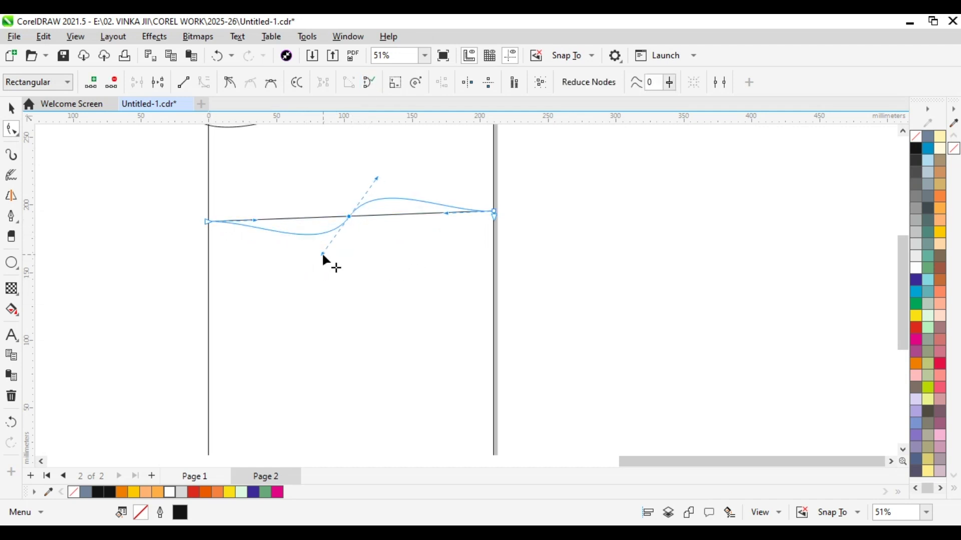
{"action": "left_click_drag", "start_coordinate": [216, 221], "coordinate": [216, 192]}
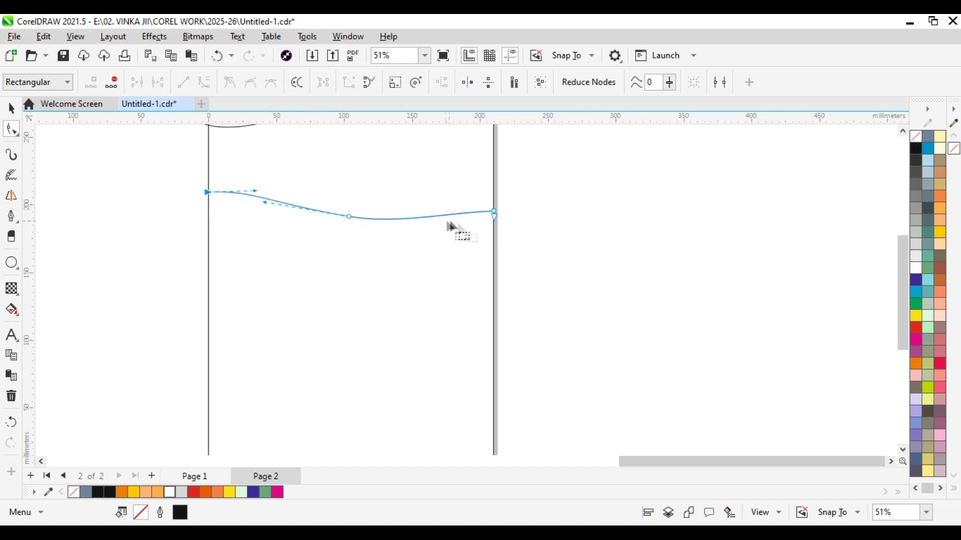
{"action": "left_click_drag", "start_coordinate": [355, 221], "coordinate": [279, 170]}
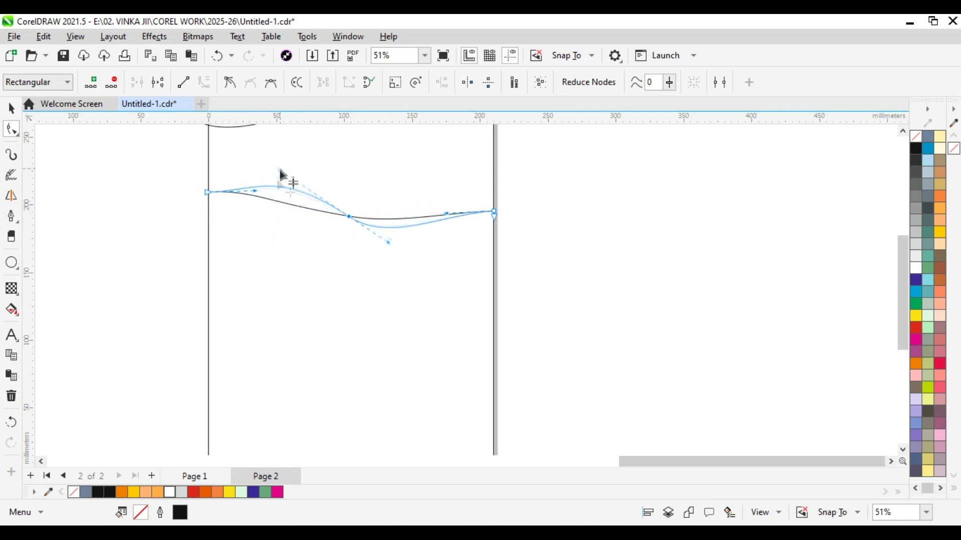
Clear the extra nodes at the wave's right end and raise that end slightly beyond the page edge
{"action": "left_click", "coordinate": [12, 107]}
{"action": "left_click", "coordinate": [347, 208]}
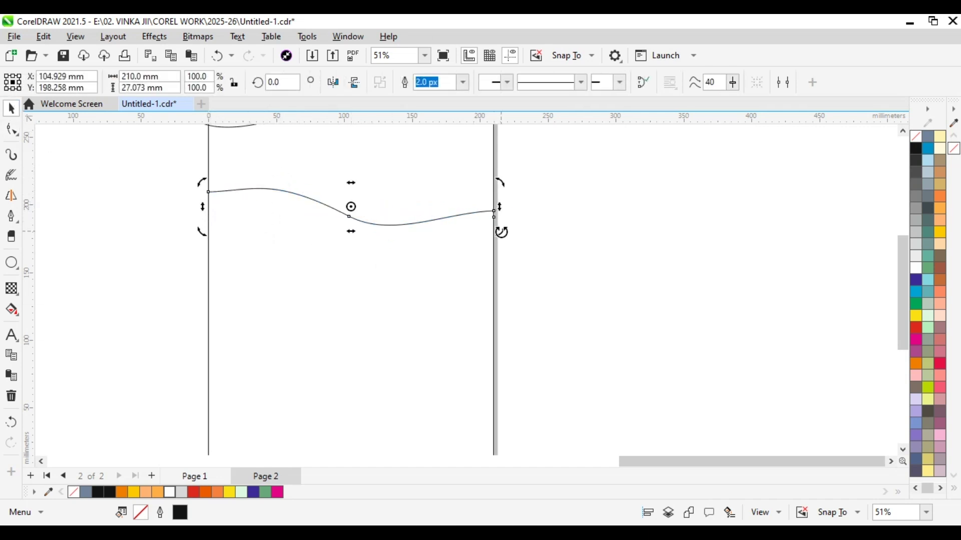
{"action": "key", "text": "F10"}
{"action": "left_click", "coordinate": [493, 211]}
{"action": "scroll", "coordinate": [490, 215], "scroll_direction": "up", "scroll_amount": 3}
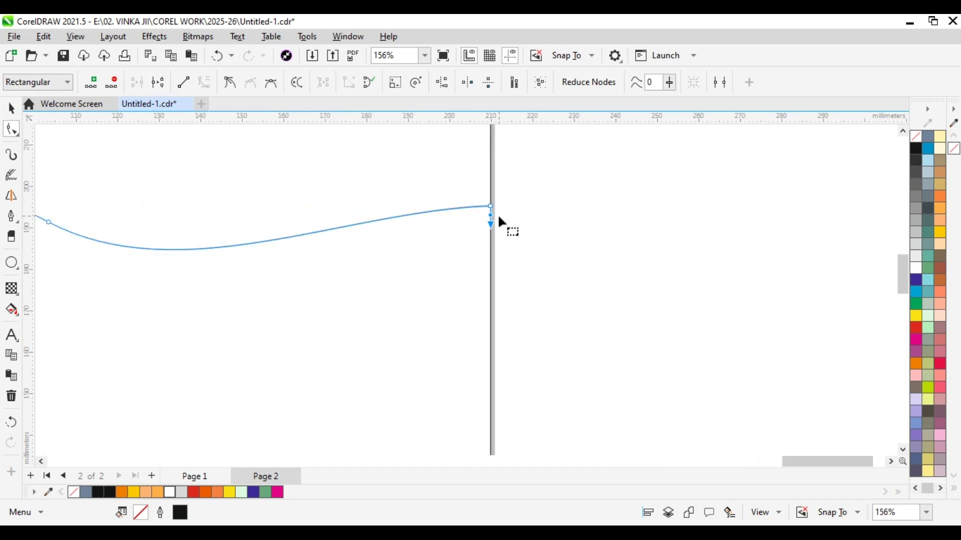
{"action": "left_click_drag", "start_coordinate": [498, 214], "coordinate": [503, 193]}
{"action": "scroll", "coordinate": [505, 221], "scroll_direction": "down", "scroll_amount": 2}
Lower the wave's left end node and lengthen the middle node's handle for a deeper right-hand curve
{"action": "left_click", "coordinate": [280, 255]}
{"action": "left_click_drag", "start_coordinate": [70, 236], "coordinate": [73, 276]}
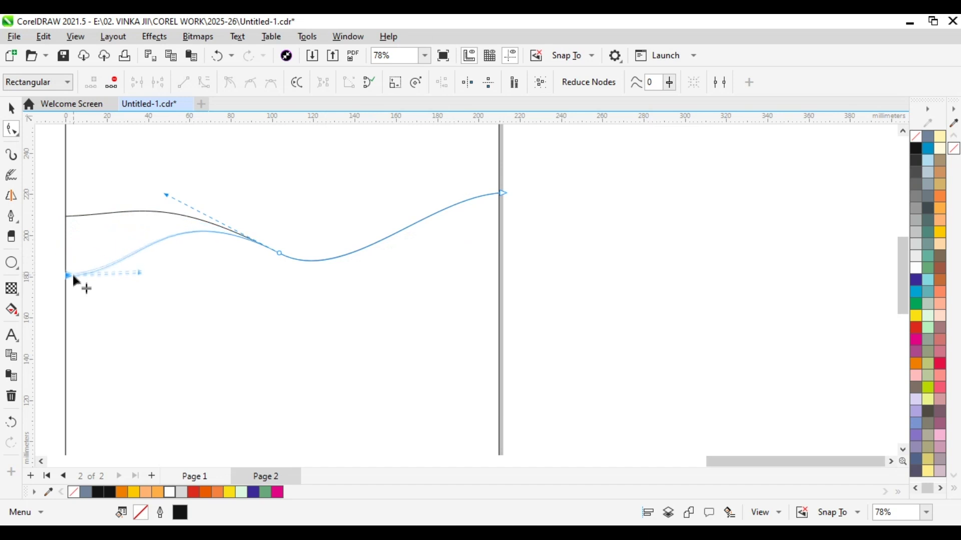
{"action": "left_click", "coordinate": [300, 260]}
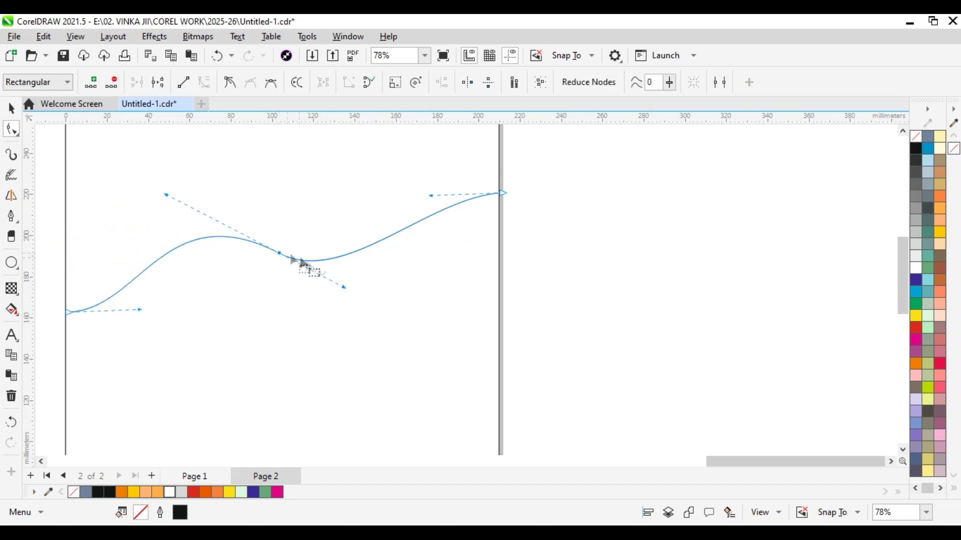
{"action": "left_click_drag", "start_coordinate": [349, 291], "coordinate": [396, 303]}
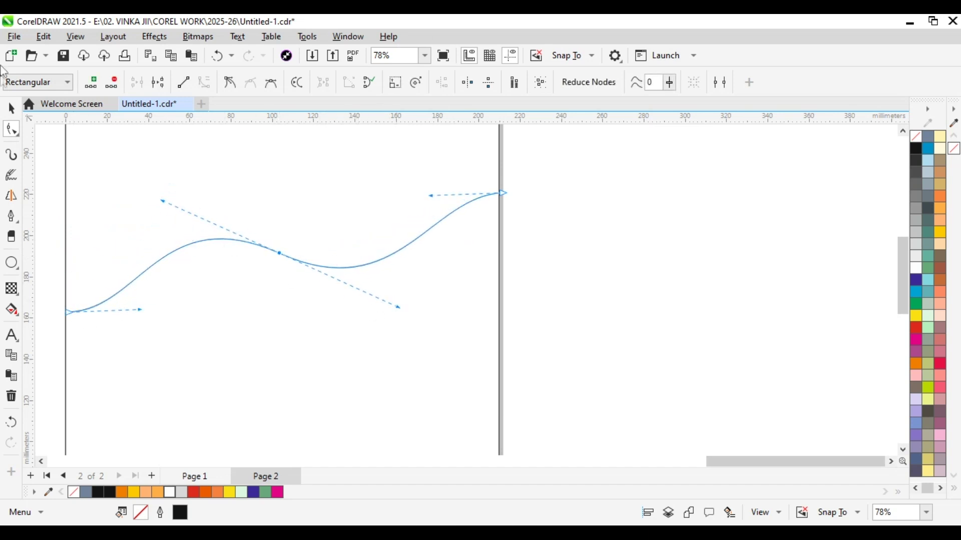
Make a copy of the wave rotated about 9° clockwise around its middle, and repeat it for a second copy
{"action": "key", "text": "space"}
{"action": "scroll", "coordinate": [378, 259], "scroll_direction": "down", "scroll_amount": 1}
{"action": "left_click", "coordinate": [306, 260]}
{"action": "left_click_drag", "start_coordinate": [494, 311], "coordinate": [484, 341]}
{"action": "key", "text": "ctrl+r"}
{"action": "left_click", "coordinate": [207, 180]}
{"action": "scroll", "coordinate": [195, 203], "scroll_direction": "up", "scroll_amount": 1}
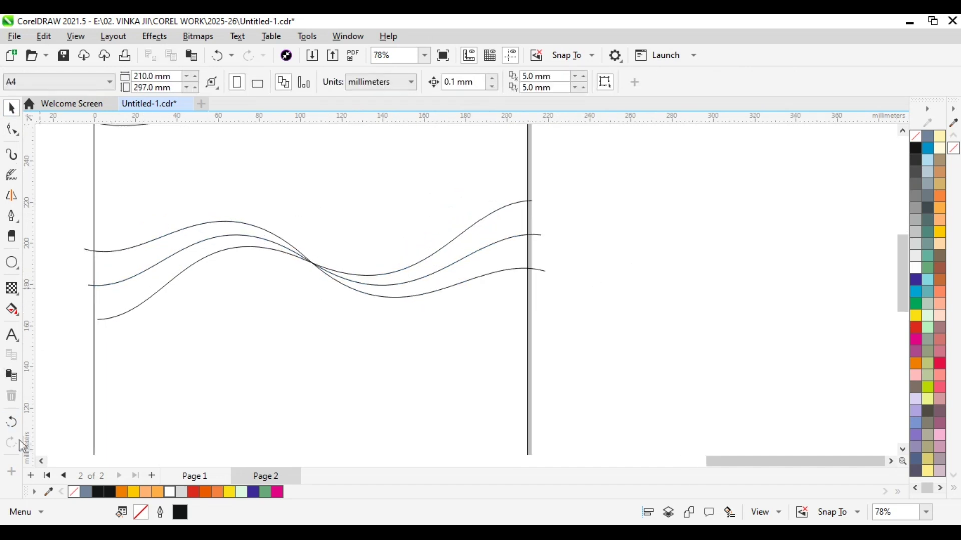
Smart-fill the left band between the upper two curves with blue-grey, and undo the second fill below it
{"action": "left_click", "coordinate": [10, 315]}
{"action": "left_click", "coordinate": [65, 339]}
{"action": "left_click", "coordinate": [146, 292]}
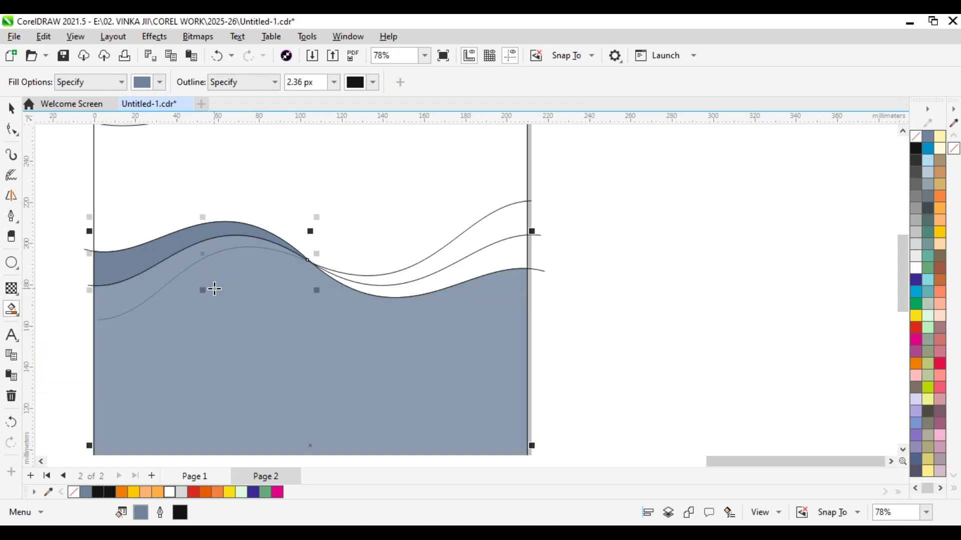
{"action": "key", "text": "ctrl+z"}
Extend the left end node of the lowest left-hand curve outward past the page's left edge
{"action": "scroll", "coordinate": [166, 276], "scroll_direction": "up", "scroll_amount": 2}
{"action": "key", "text": "space"}
{"action": "left_click", "coordinate": [271, 232]}
{"action": "scroll", "coordinate": [270, 318], "scroll_direction": "down", "scroll_amount": 2}
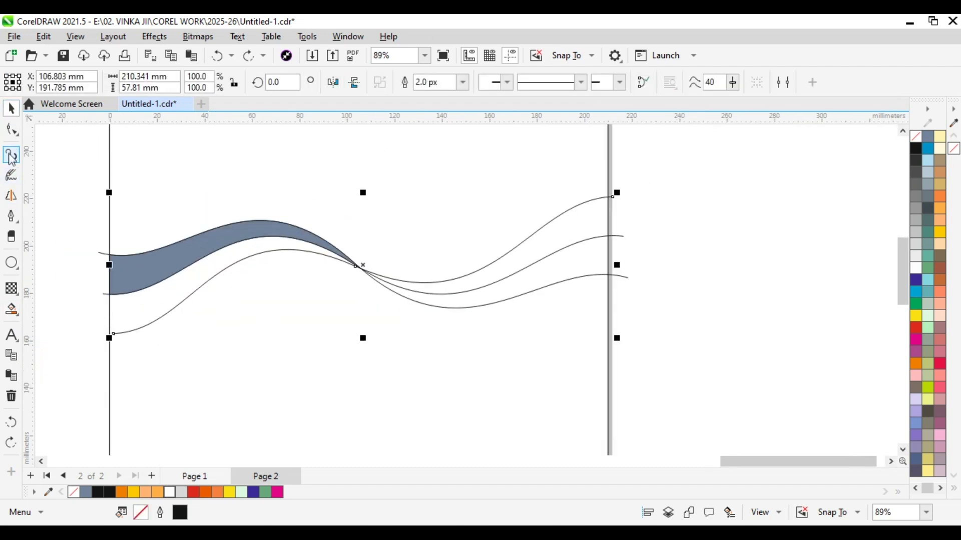
{"action": "key", "text": "F10"}
{"action": "left_click", "coordinate": [106, 335]}
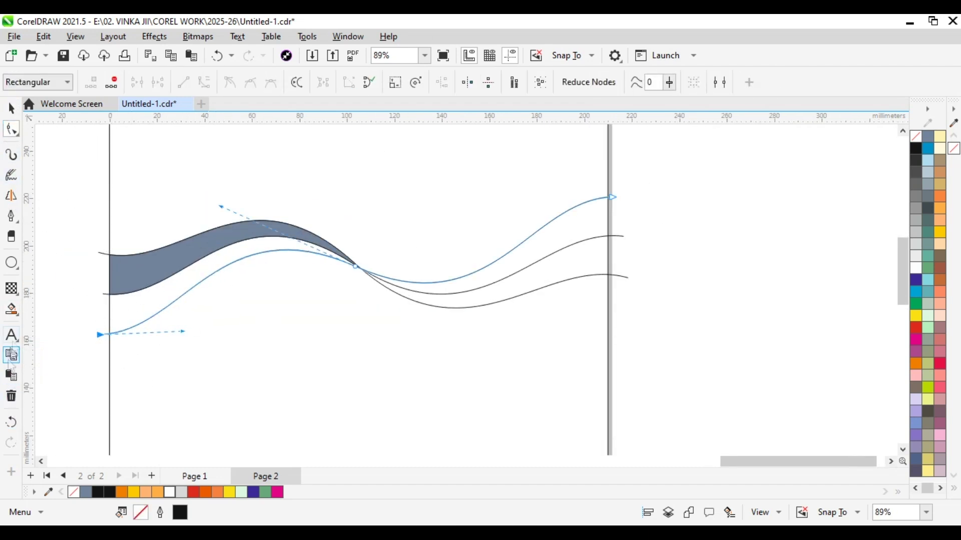
Smart-fill the lower left band and both right bands between the curves with the same blue-grey
{"action": "left_click", "coordinate": [11, 355]}
{"action": "left_click", "coordinate": [150, 300]}
{"action": "left_click", "coordinate": [557, 253]}
{"action": "left_click", "coordinate": [550, 276]}
{"action": "left_click", "coordinate": [11, 108]}
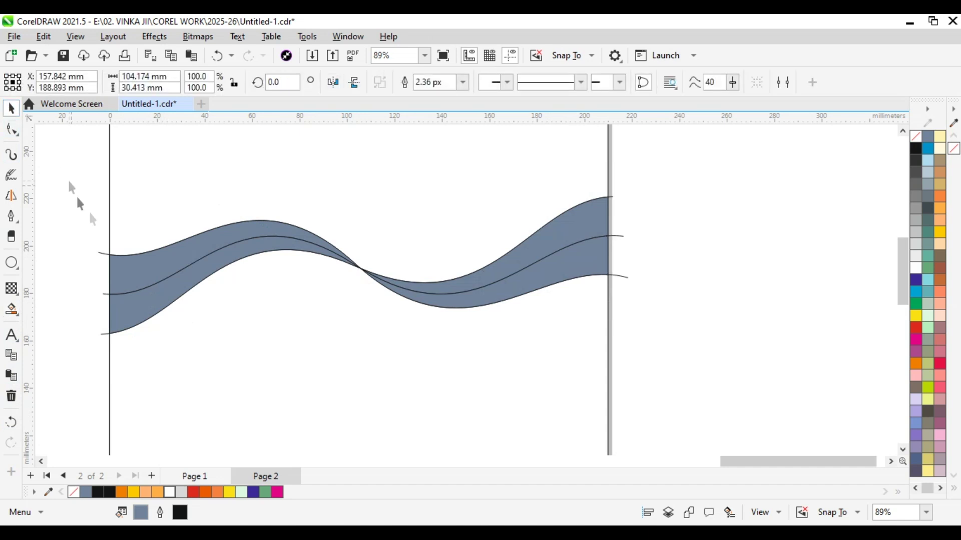
Delete the three original wave curves, keeping only the filled bands
{"action": "right_click", "coordinate": [98, 252]}
{"action": "left_click", "coordinate": [150, 293]}
{"action": "left_click", "coordinate": [104, 295]}
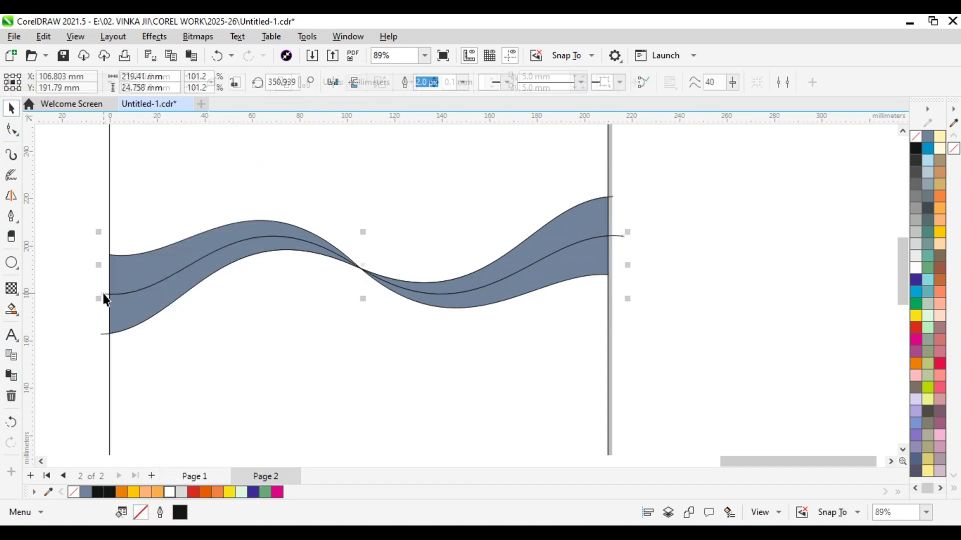
{"action": "right_click", "coordinate": [105, 299]}
{"action": "left_click", "coordinate": [138, 294]}
{"action": "right_click", "coordinate": [103, 331]}
{"action": "left_click", "coordinate": [103, 334]}
{"action": "right_click", "coordinate": [104, 334]}
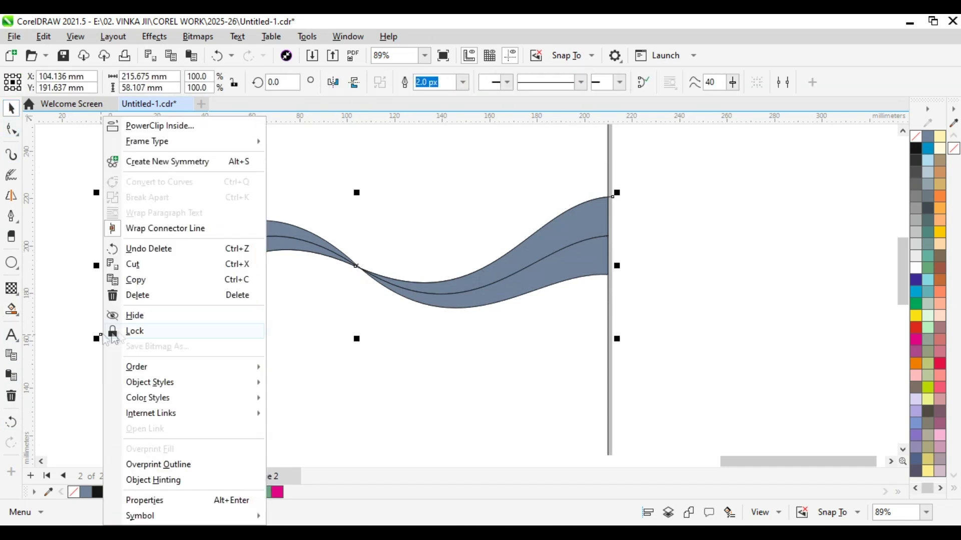
{"action": "left_click", "coordinate": [137, 295]}
Colour the upper left band and the lower right band Orange (C0 M60 Y100 K0)
{"action": "left_click", "coordinate": [160, 276]}
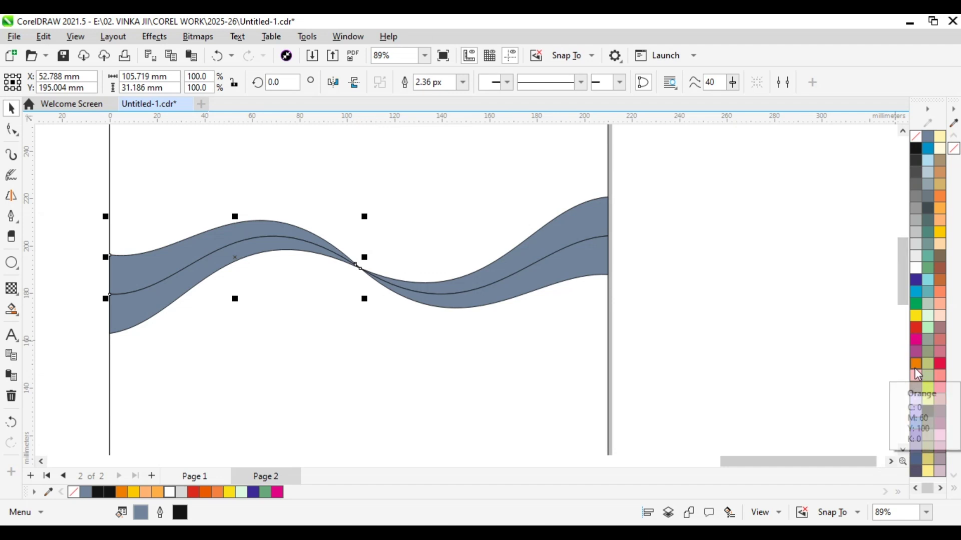
{"action": "left_click", "coordinate": [916, 363]}
{"action": "left_click", "coordinate": [548, 280]}
{"action": "left_click", "coordinate": [916, 363]}
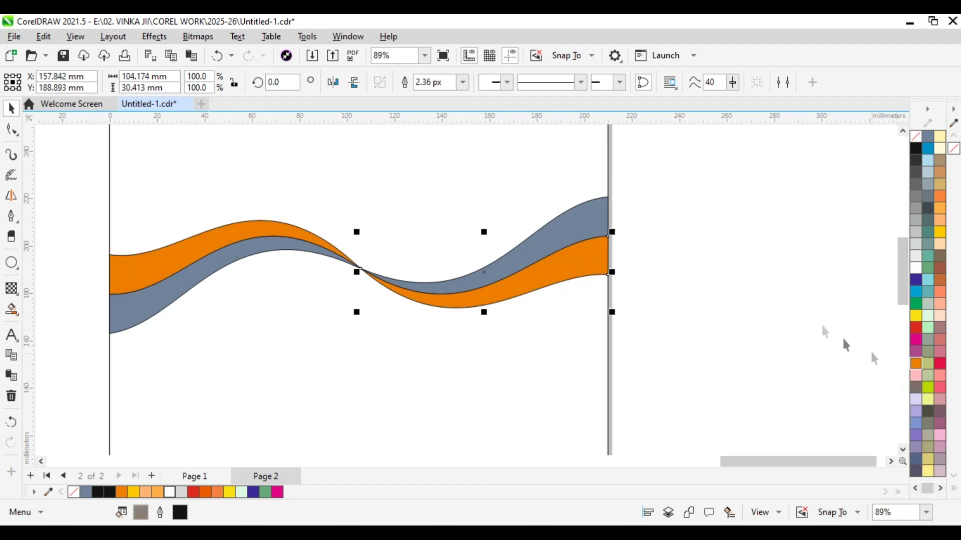
Colour the upper right band and the lower left band pale peach
{"action": "left_click", "coordinate": [475, 274]}
{"action": "left_click", "coordinate": [939, 316]}
{"action": "left_click", "coordinate": [196, 275]}
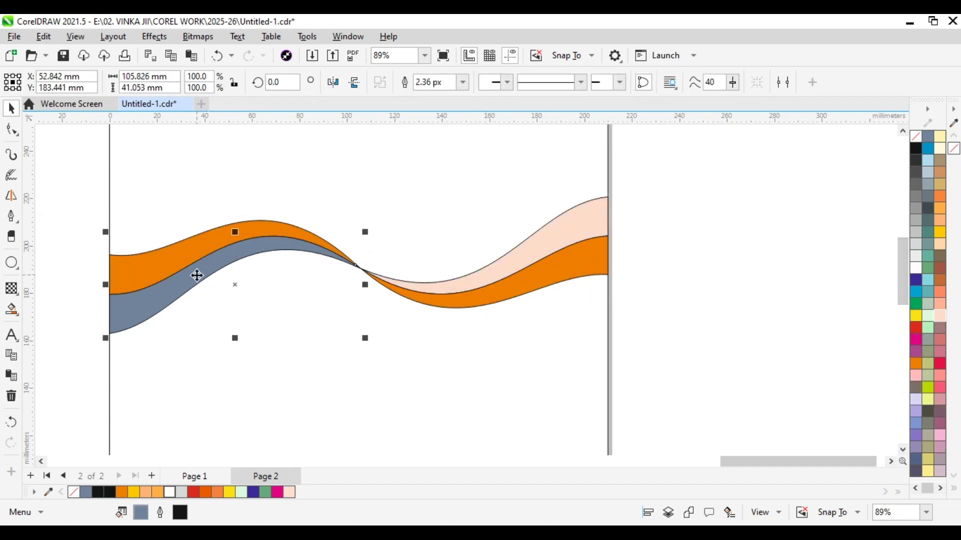
{"action": "left_click", "coordinate": [935, 320]}
{"action": "left_click", "coordinate": [804, 328]}
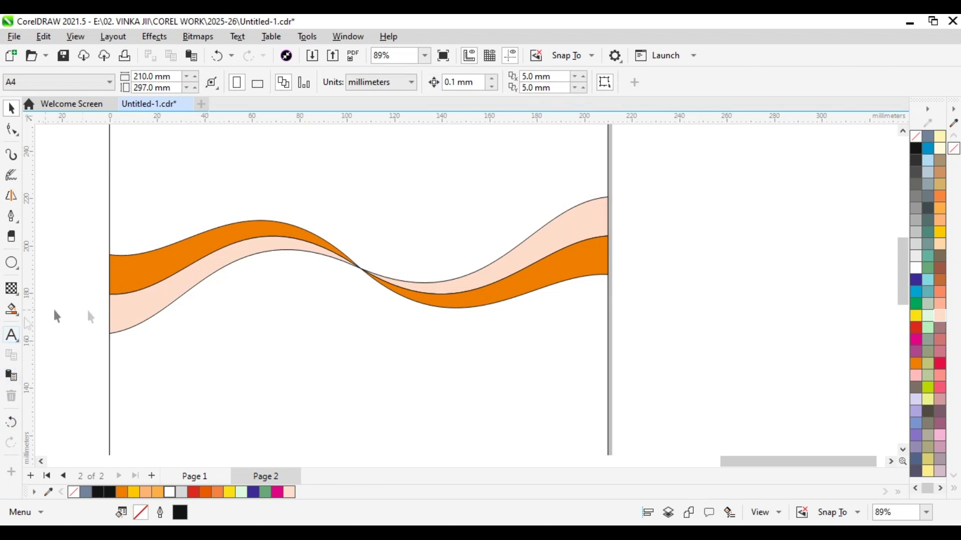
Apply a left-to-right linear gradient to the upper left orange band and set its end colour to dark brown
{"action": "left_click", "coordinate": [118, 275]}
{"action": "left_click", "coordinate": [11, 309]}
{"action": "left_click", "coordinate": [70, 307]}
{"action": "left_click_drag", "start_coordinate": [109, 272], "coordinate": [353, 261]}
{"action": "left_click", "coordinate": [331, 278]}
{"action": "left_click", "coordinate": [400, 391]}
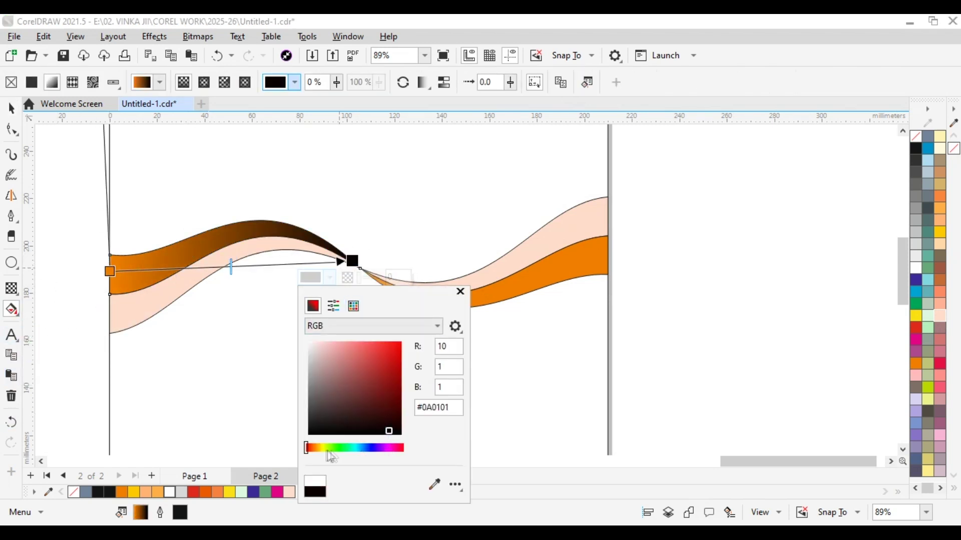
{"action": "left_click", "coordinate": [318, 448]}
{"action": "left_click", "coordinate": [312, 448]}
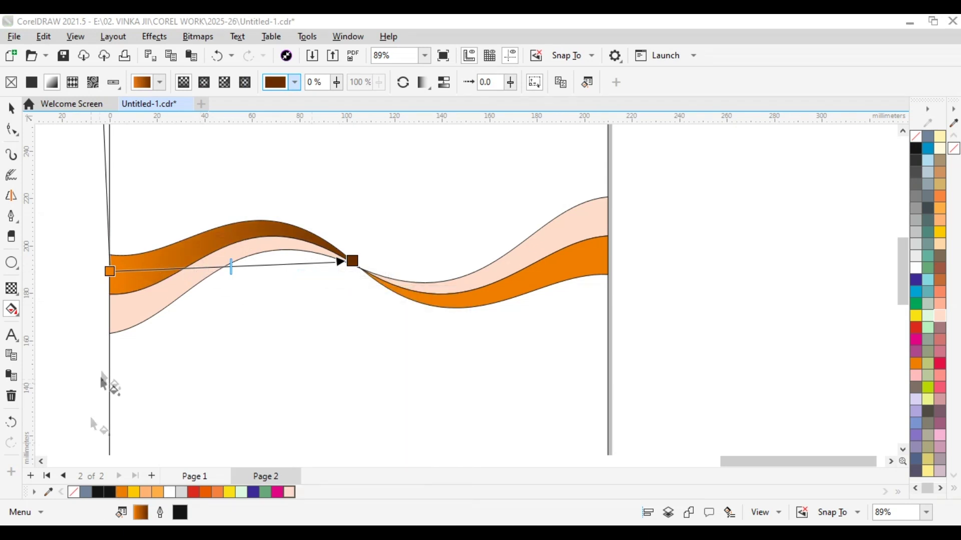
Switch the gradient's start colour to RGB and set it to a slightly softer orange
{"action": "left_click", "coordinate": [108, 273]}
{"action": "left_click", "coordinate": [86, 290]}
{"action": "left_click", "coordinate": [70, 306]}
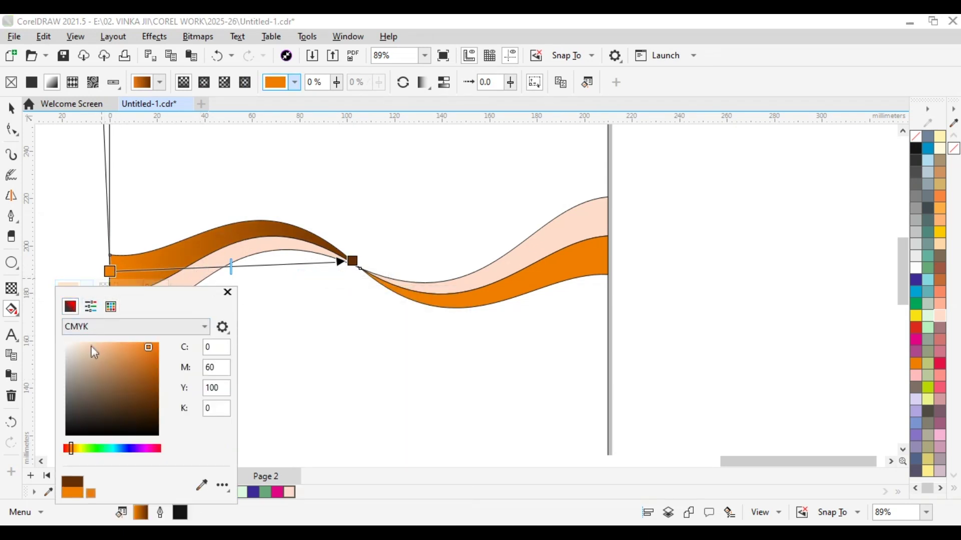
{"action": "left_click", "coordinate": [96, 351]}
{"action": "left_click_drag", "start_coordinate": [99, 355], "coordinate": [122, 343]}
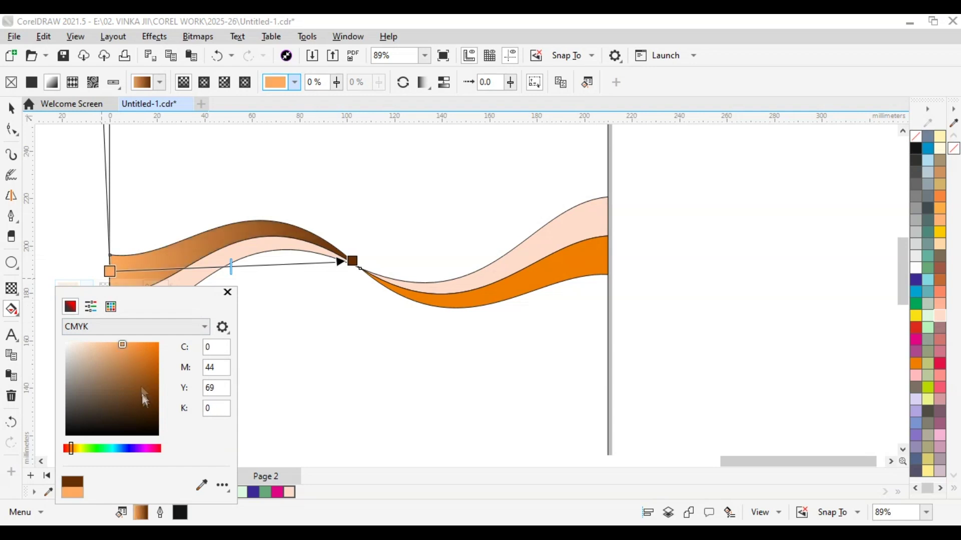
{"action": "left_click", "coordinate": [111, 327]}
{"action": "left_click", "coordinate": [107, 363]}
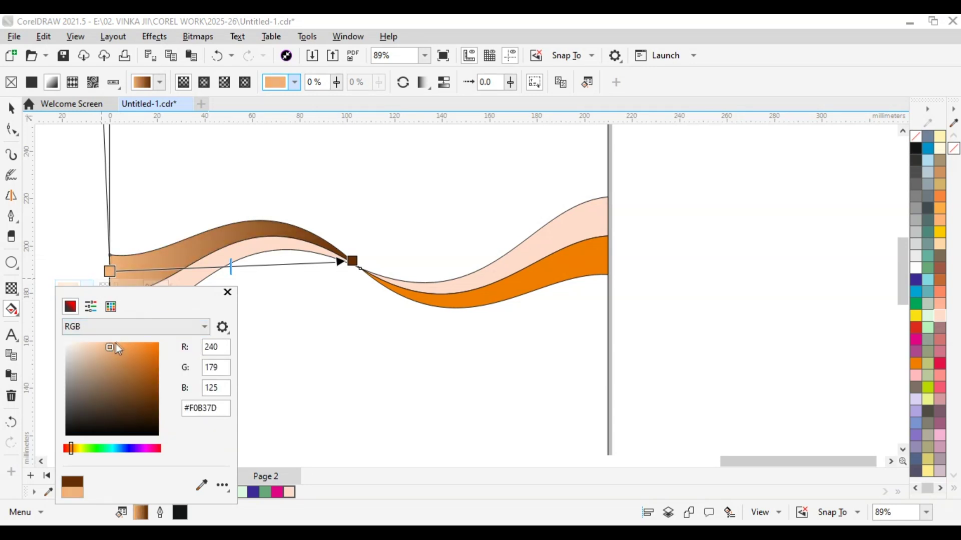
{"action": "left_click", "coordinate": [142, 352]}
Add a white middle colour stop to the gradient and change its end colour to light tan
{"action": "left_click_drag", "start_coordinate": [231, 266], "coordinate": [277, 264]}
{"action": "double_click", "coordinate": [261, 266]}
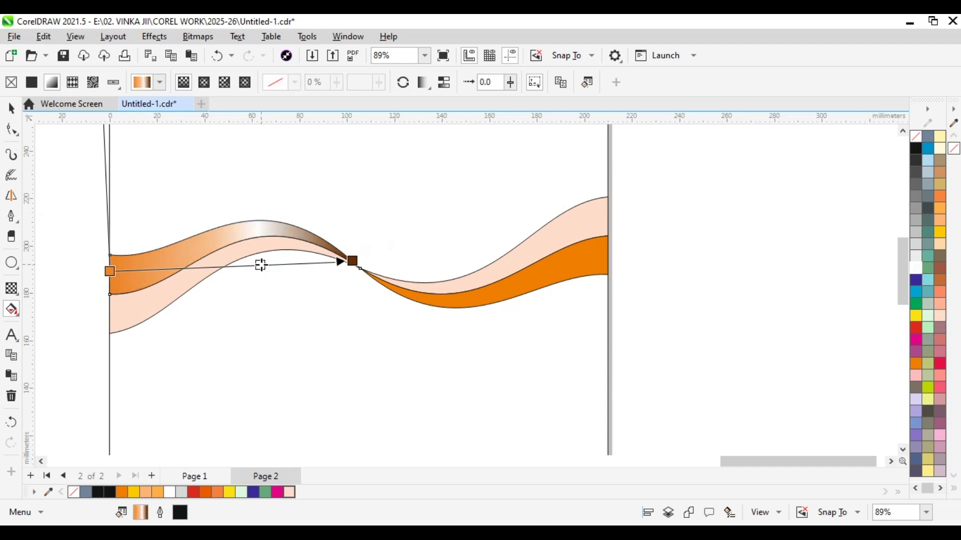
{"action": "scroll", "coordinate": [346, 259], "scroll_direction": "up", "scroll_amount": 1}
{"action": "left_click", "coordinate": [353, 261]}
{"action": "left_click", "coordinate": [331, 279]}
{"action": "left_click_drag", "start_coordinate": [406, 380], "coordinate": [344, 360]}
Move the gradient's middle stop to 56% and set its colour to cream in RGB (247, 238, 220; #F7EEDC)
{"action": "left_click", "coordinate": [231, 269]}
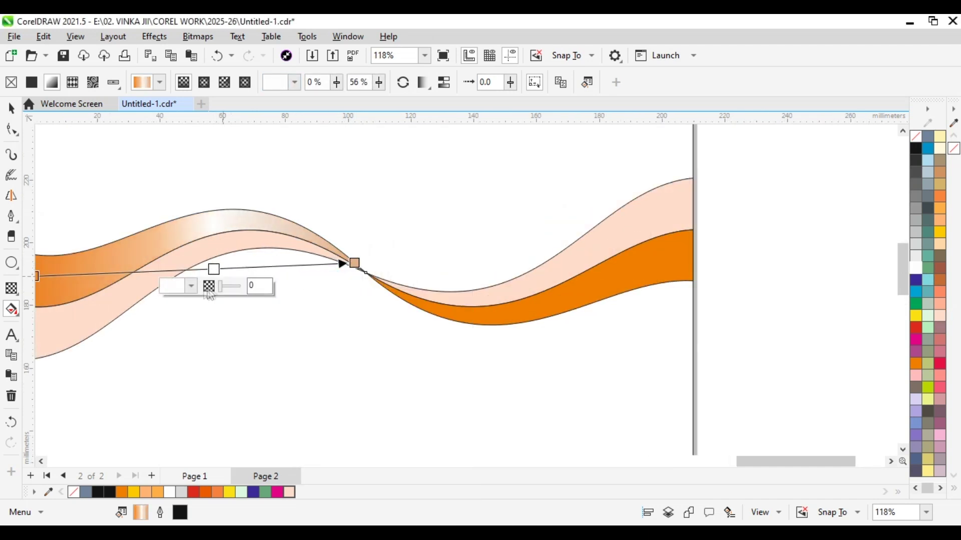
{"action": "left_click", "coordinate": [190, 286]}
{"action": "left_click", "coordinate": [174, 58]}
{"action": "left_click", "coordinate": [240, 78]}
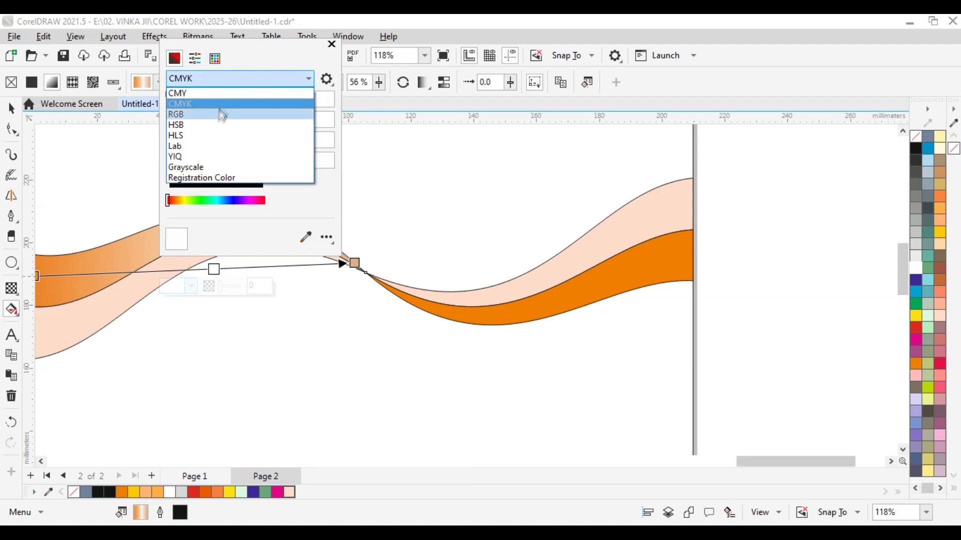
{"action": "left_click", "coordinate": [221, 110]}
{"action": "left_click_drag", "start_coordinate": [233, 48], "coordinate": [541, 147]}
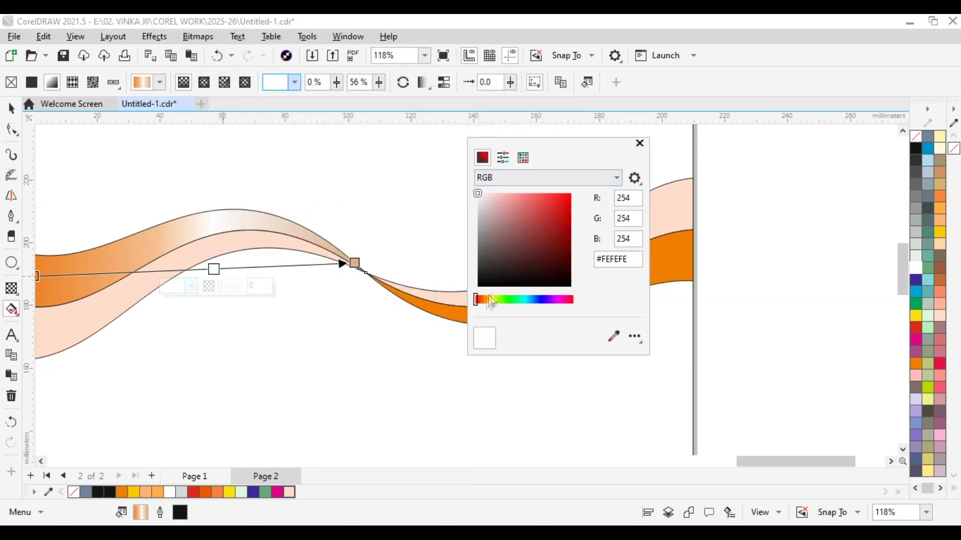
{"action": "left_click", "coordinate": [485, 299]}
{"action": "left_click_drag", "start_coordinate": [523, 208], "coordinate": [494, 194]}
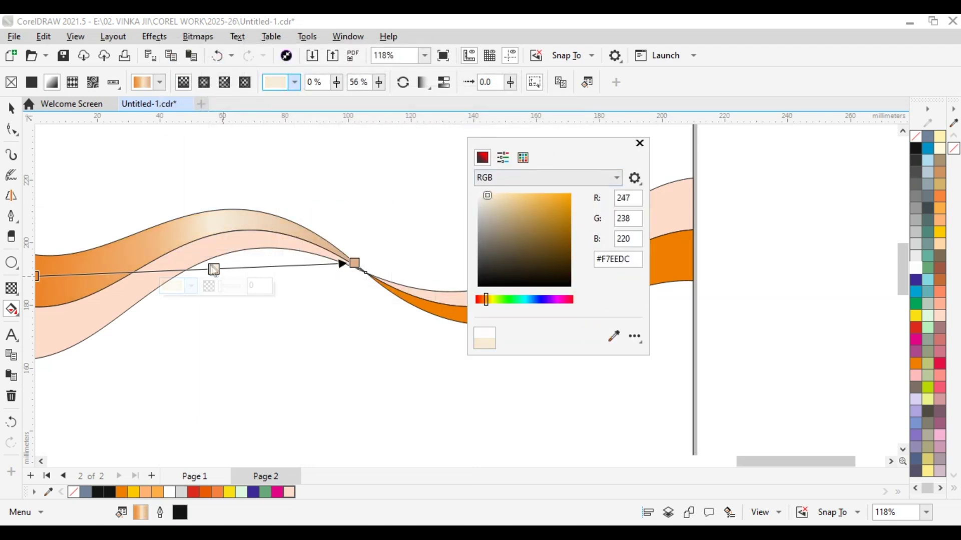
Shift the gradient's cream middle stop closer to its orange start and finish editing the fill
{"action": "left_click_drag", "start_coordinate": [213, 269], "coordinate": [177, 270]}
{"action": "left_click", "coordinate": [10, 107]}
{"action": "scroll", "coordinate": [461, 318], "scroll_direction": "down", "scroll_amount": 2}
{"action": "key", "text": "Escape"}
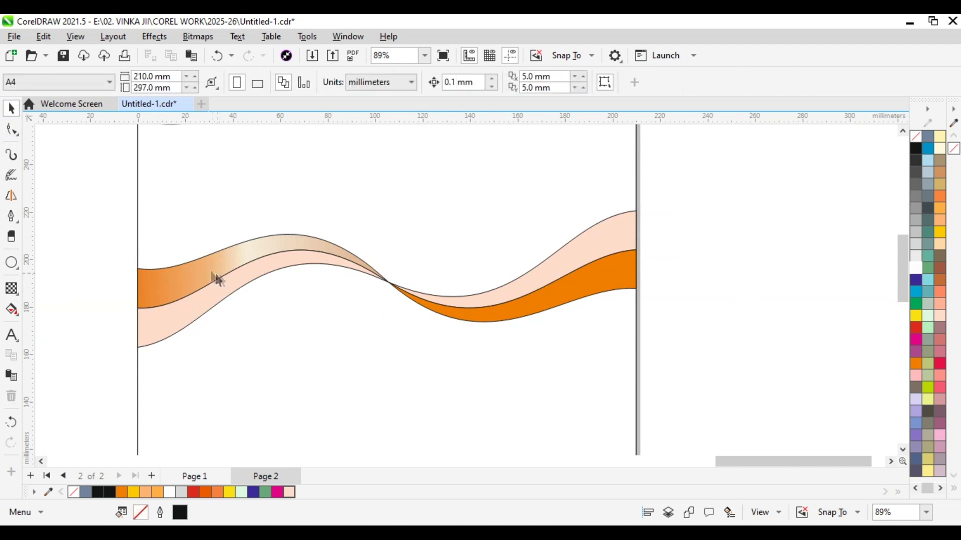
Copy the upper left band's gradient onto the lower right orange band with the Attributes Eyedropper
{"action": "left_click", "coordinate": [217, 277]}
{"action": "left_click", "coordinate": [14, 315]}
{"action": "left_click", "coordinate": [86, 375]}
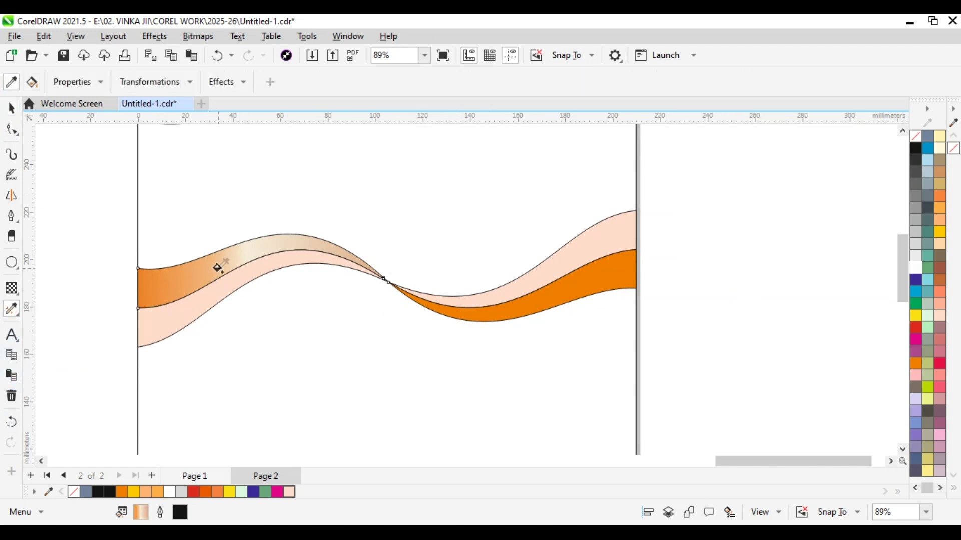
{"action": "left_click", "coordinate": [216, 268]}
{"action": "left_click", "coordinate": [566, 258]}
{"action": "key", "text": "ctrl+z"}
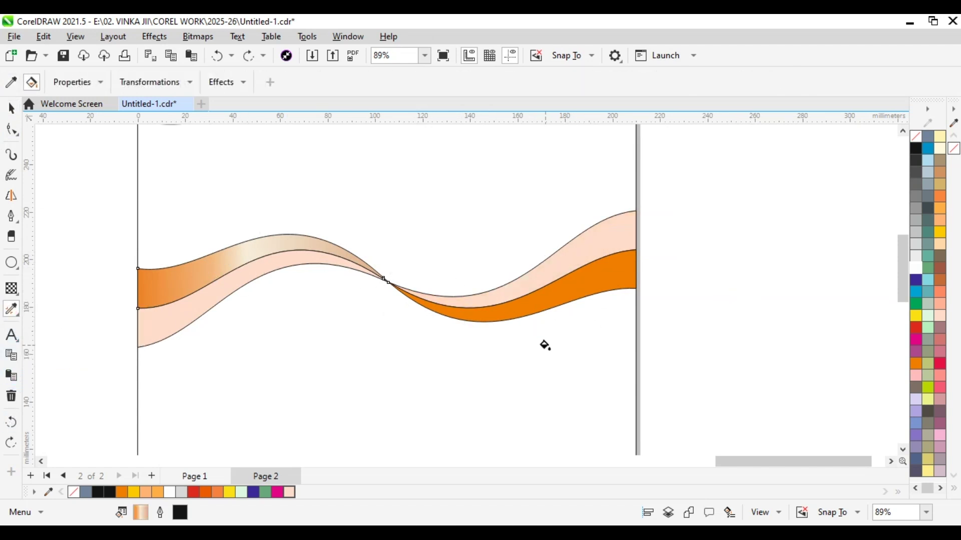
{"action": "left_click", "coordinate": [555, 311]}
{"action": "left_click", "coordinate": [15, 314]}
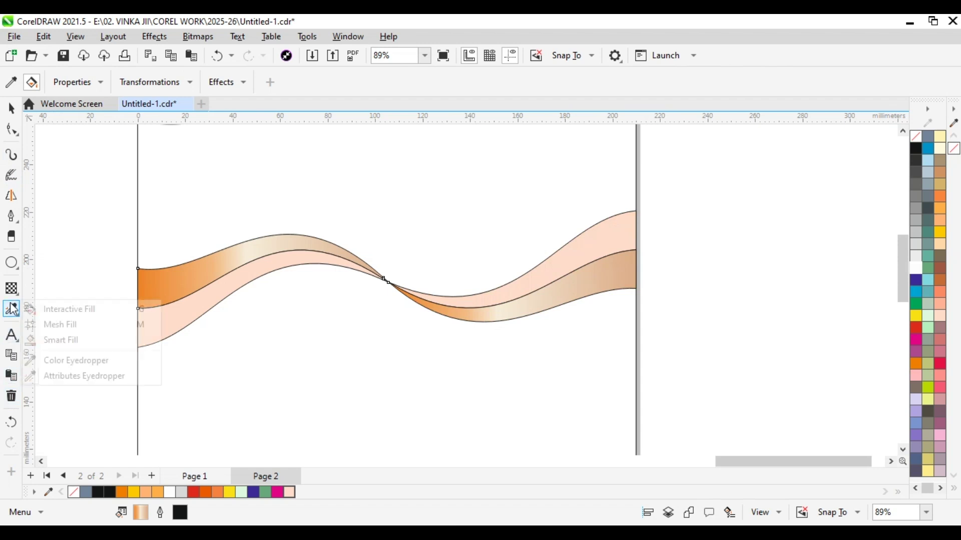
{"action": "left_click", "coordinate": [60, 308]}
{"action": "left_click", "coordinate": [500, 313]}
{"action": "left_click", "coordinate": [632, 280]}
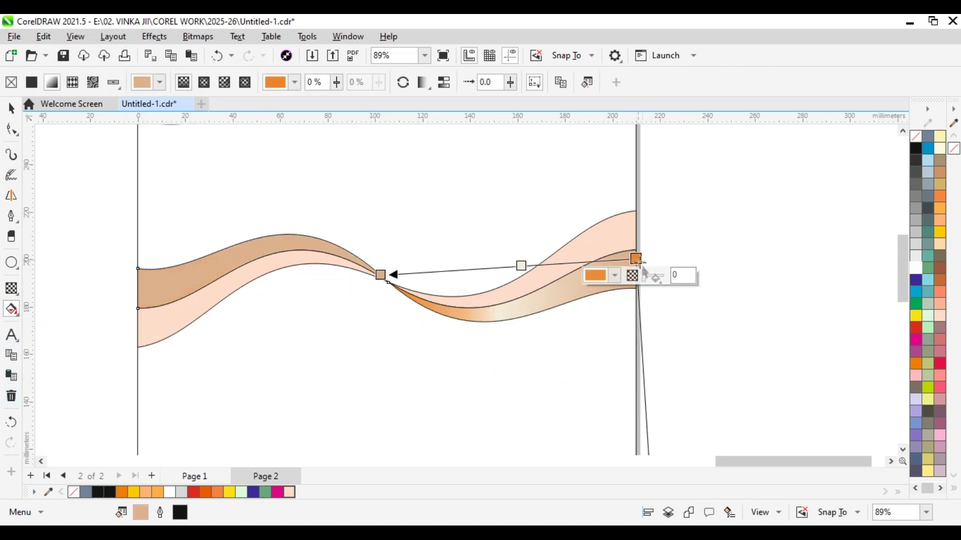
{"action": "scroll", "coordinate": [488, 281], "scroll_direction": "up", "scroll_amount": 2}
{"action": "left_click_drag", "start_coordinate": [711, 236], "coordinate": [666, 259]}
{"action": "scroll", "coordinate": [494, 315], "scroll_direction": "down", "scroll_amount": 1}
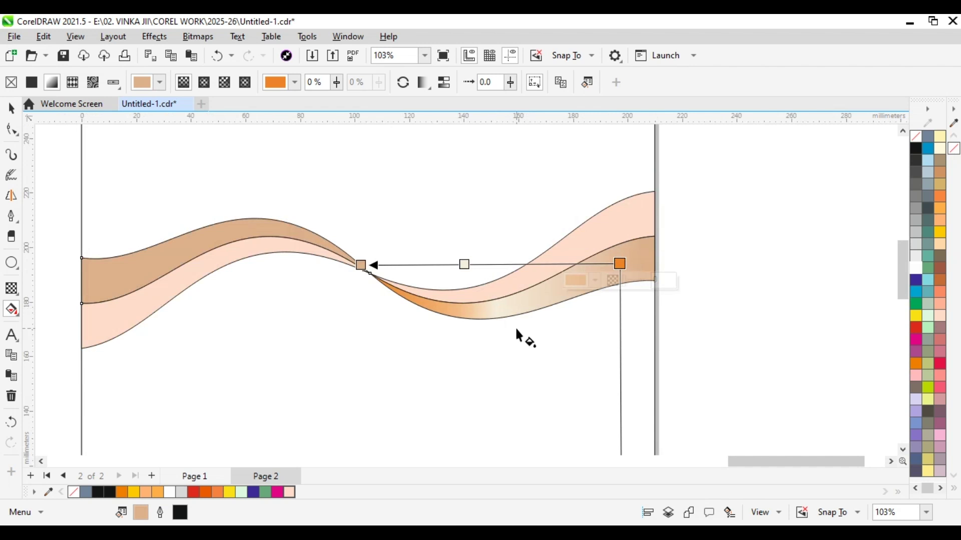
{"action": "key", "text": "ctrl+z"}
{"action": "key", "text": "ctrl+z"}
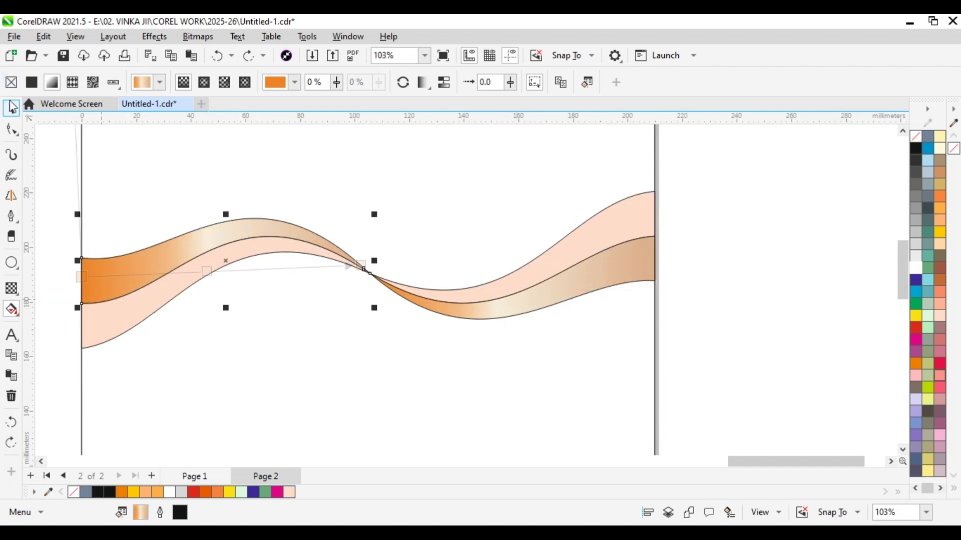
Reverse the lower right band's linear gradient so it runs from orange at the page edge to light tan at the ribbon's crossing
{"action": "left_click", "coordinate": [385, 285]}
{"action": "mouse_move", "coordinate": [385, 283]}
{"action": "left_mouse_down"}
{"action": "mouse_move", "coordinate": [426, 260]}
{"action": "mouse_move", "coordinate": [655, 248]}
{"action": "mouse_move", "coordinate": [371, 274]}
{"action": "left_mouse_up"}
{"action": "scroll", "coordinate": [383, 274], "scroll_direction": "down", "scroll_amount": 2}
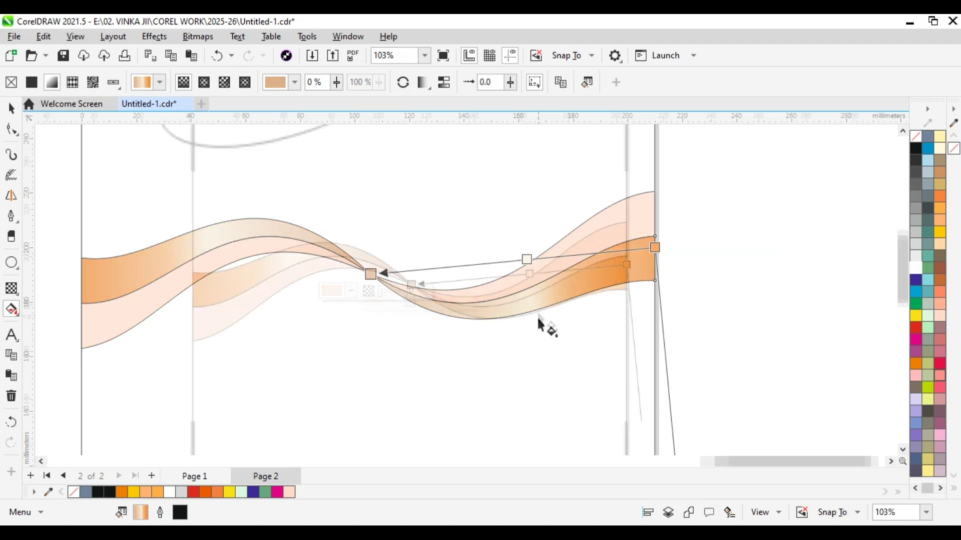
Fill the lower left and upper right pale pink bands with solid orange
{"action": "key", "text": "space"}
{"action": "left_click", "coordinate": [328, 302]}
{"action": "left_click", "coordinate": [915, 363]}
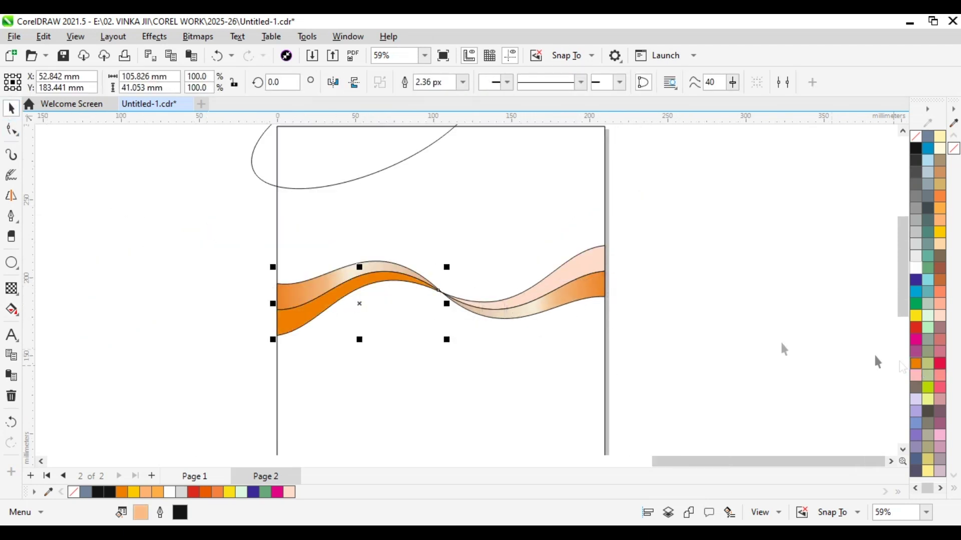
{"action": "left_click", "coordinate": [590, 261]}
{"action": "left_click", "coordinate": [916, 363]}
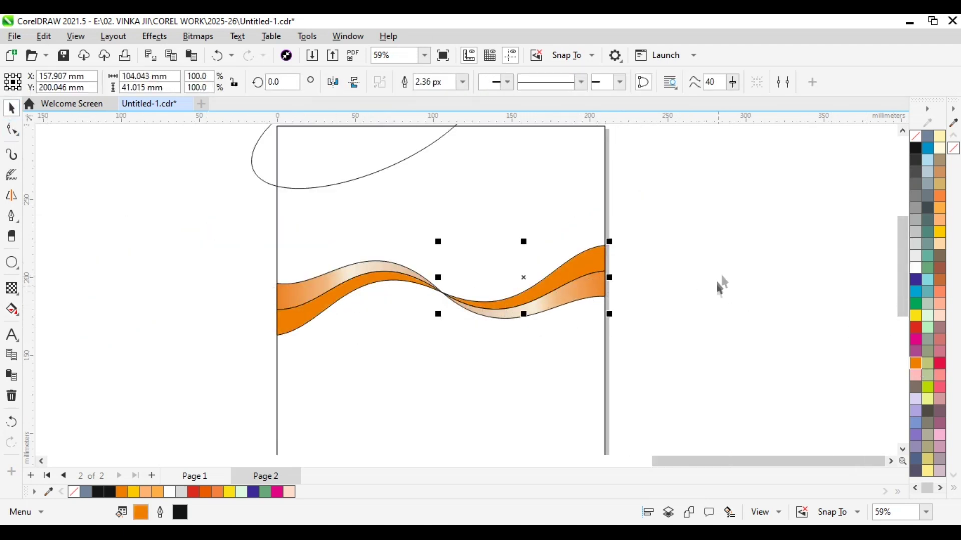
{"action": "left_click", "coordinate": [942, 205]}
{"action": "left_click", "coordinate": [915, 364]}
{"action": "left_click", "coordinate": [248, 237]}
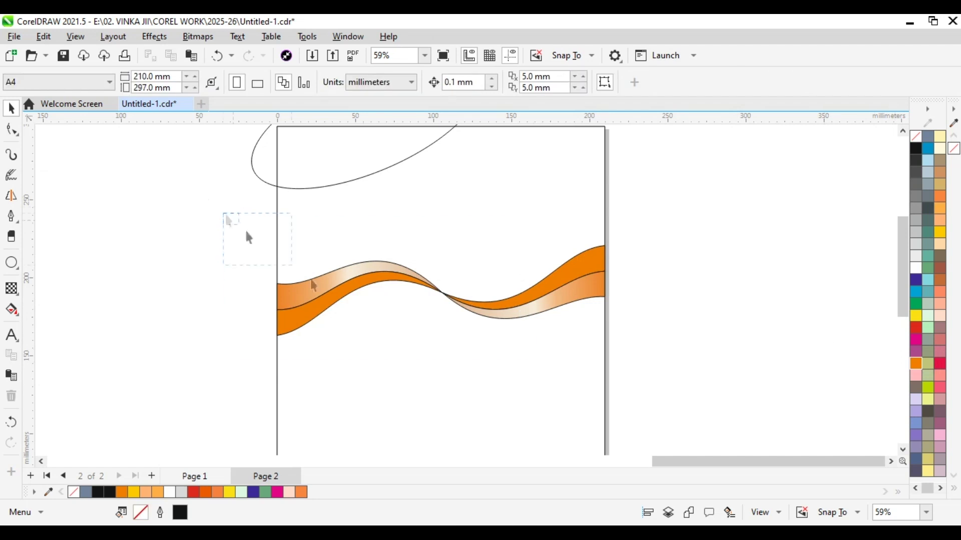
Remove the outlines from all four ribbon bands and group the bands
{"action": "left_click_drag", "start_coordinate": [248, 238], "coordinate": [620, 350]}
{"action": "right_click", "coordinate": [916, 136]}
{"action": "right_click", "coordinate": [563, 287]}
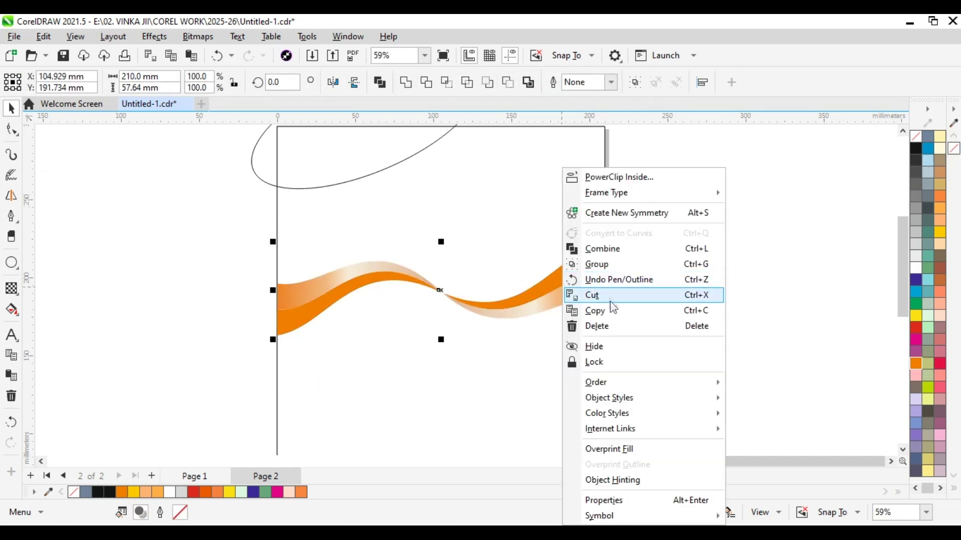
{"action": "left_click", "coordinate": [603, 264]}
{"action": "scroll", "coordinate": [472, 298], "scroll_direction": "up", "scroll_amount": 4}
{"action": "scroll", "coordinate": [442, 307], "scroll_direction": "down", "scroll_amount": 4}
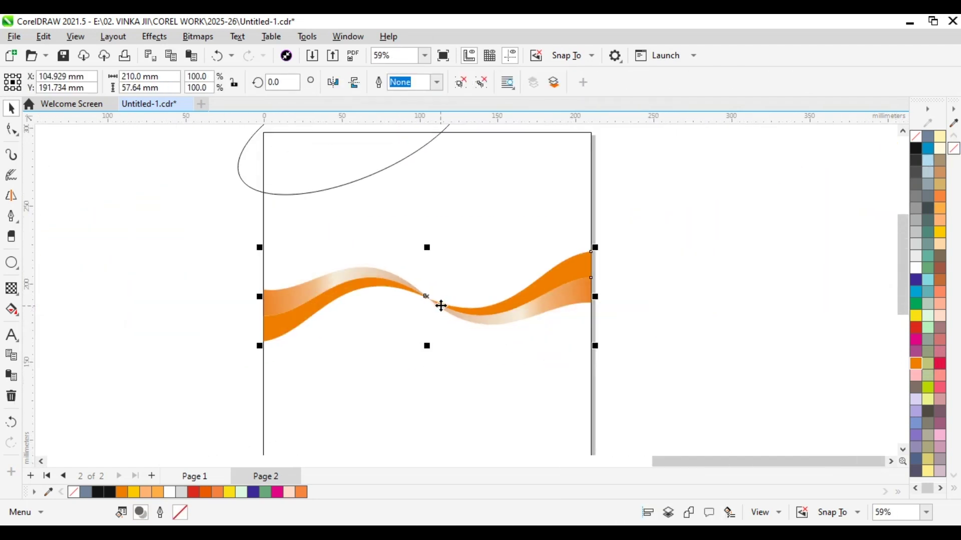
Ungroup the ribbon into its separate bands and select the lower right gradient band
{"action": "right_click", "coordinate": [479, 308]}
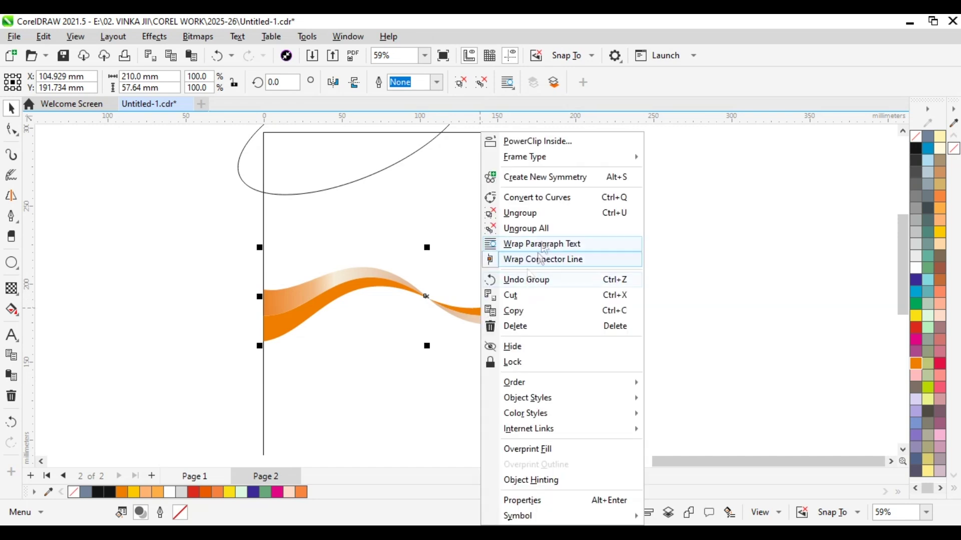
{"action": "left_click", "coordinate": [516, 213]}
{"action": "scroll", "coordinate": [446, 300], "scroll_direction": "up", "scroll_amount": 4}
{"action": "left_click", "coordinate": [450, 313]}
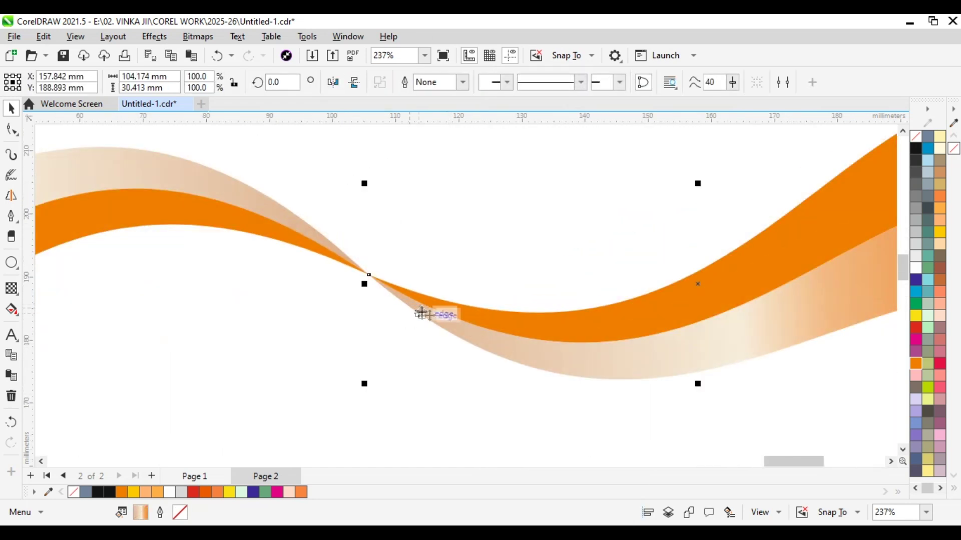
{"action": "scroll", "coordinate": [423, 313], "scroll_direction": "up", "scroll_amount": 2}
{"action": "scroll", "coordinate": [427, 313], "scroll_direction": "down", "scroll_amount": 6}
Select both bands of the ribbon's right half and move their inner end node to meet the left bands at the crossing
{"action": "key", "text": "Escape"}
{"action": "left_click_drag", "start_coordinate": [705, 174], "coordinate": [390, 356]}
{"action": "scroll", "coordinate": [450, 325], "scroll_direction": "up", "scroll_amount": 2}
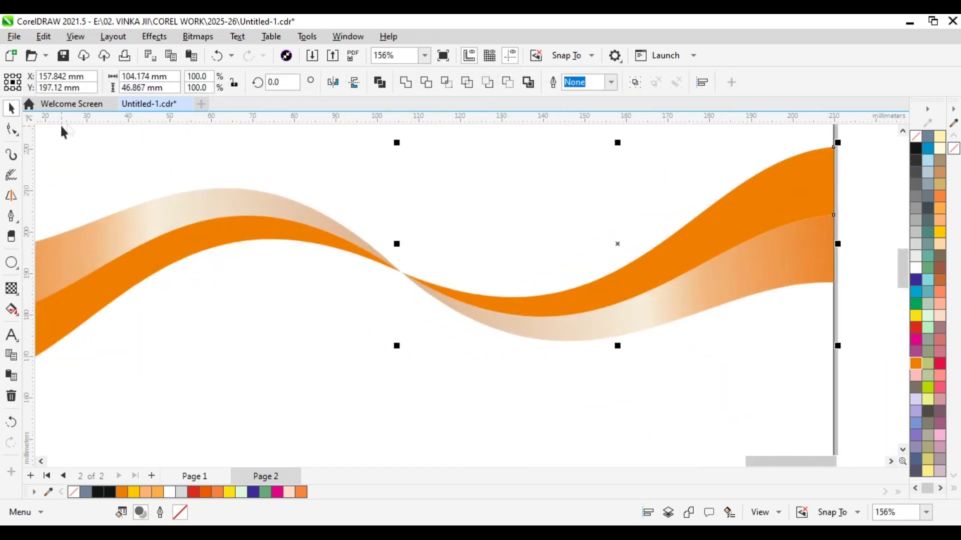
{"action": "left_click", "coordinate": [11, 130]}
{"action": "scroll", "coordinate": [375, 253], "scroll_direction": "up", "scroll_amount": 9}
{"action": "left_click", "coordinate": [399, 263]}
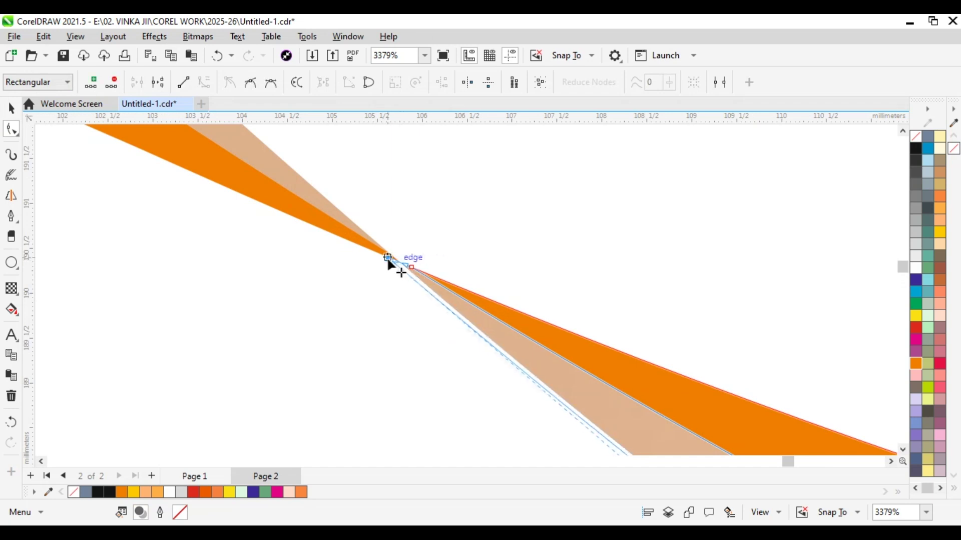
{"action": "scroll", "coordinate": [405, 261], "scroll_direction": "up", "scroll_amount": 2}
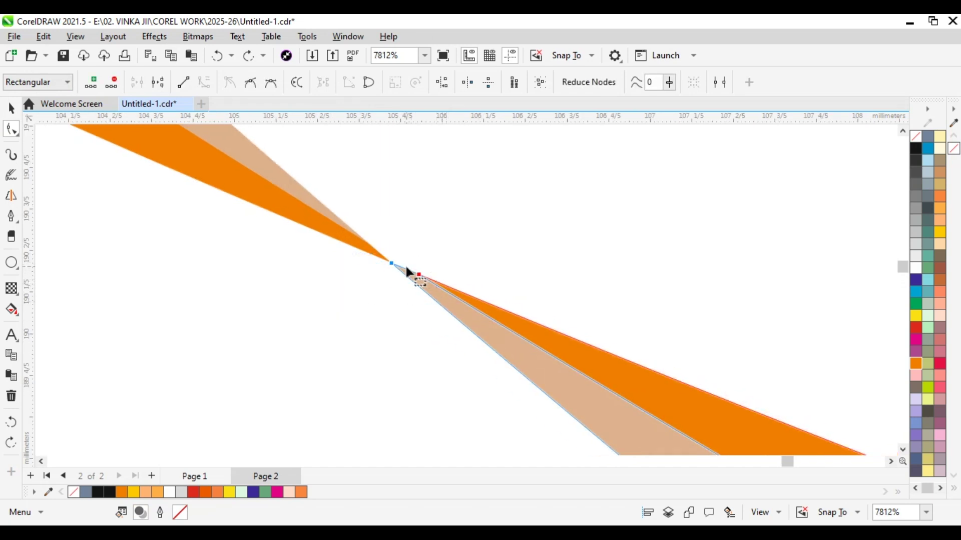
{"action": "key", "text": "space"}
{"action": "scroll", "coordinate": [440, 301], "scroll_direction": "down", "scroll_amount": 5}
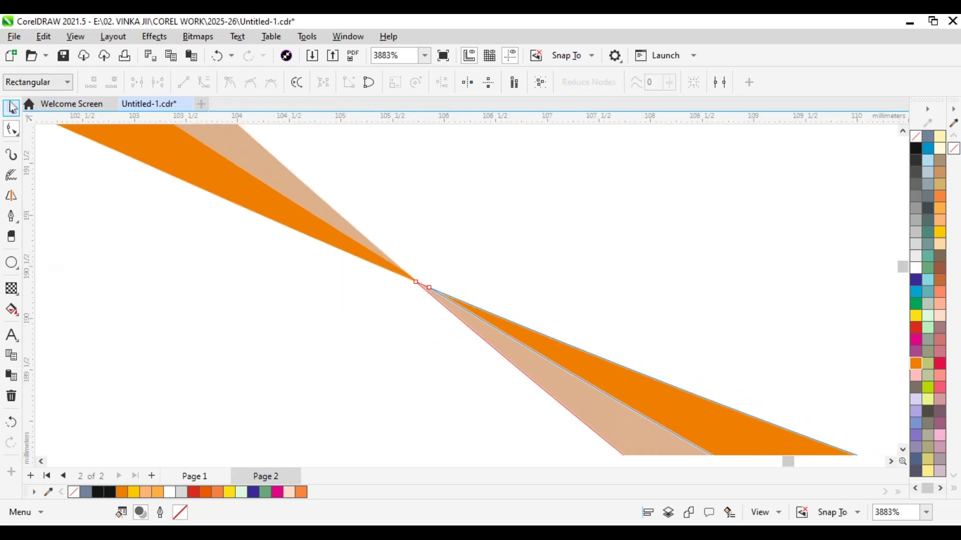
Create a Smart Fill shape where the rotated ellipse overlaps the page's upper left corner
{"action": "scroll", "coordinate": [440, 302], "scroll_direction": "down", "scroll_amount": 8}
{"action": "left_click", "coordinate": [396, 215]}
{"action": "left_click", "coordinate": [363, 195]}
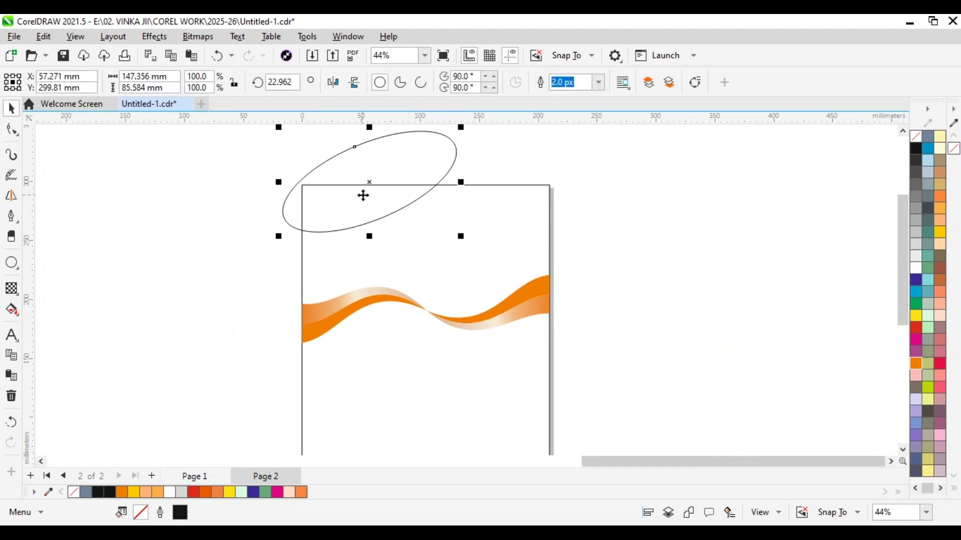
{"action": "key", "text": "Escape"}
{"action": "left_click", "coordinate": [12, 311]}
{"action": "left_click", "coordinate": [55, 339]}
{"action": "left_click", "coordinate": [343, 214]}
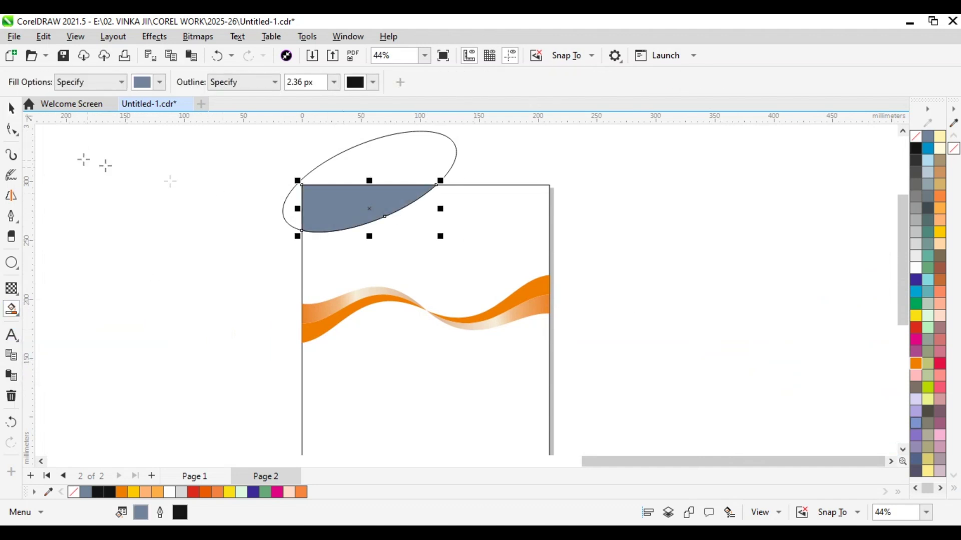
Move the rotated ellipse away from the filled corner shape and delete it
{"action": "key", "text": "space"}
{"action": "left_click", "coordinate": [368, 176]}
{"action": "left_click_drag", "start_coordinate": [390, 163], "coordinate": [184, 148]}
{"action": "key", "text": "Delete"}
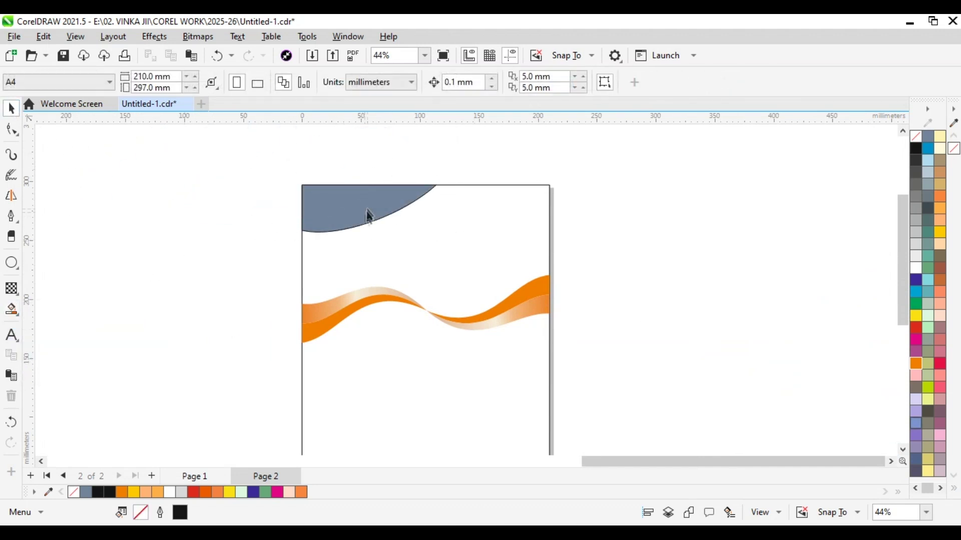
Copy the ribbon band's orange gradient and missing outline onto the blue-grey corner shape with the Attributes Eyedropper
{"action": "left_click", "coordinate": [369, 215]}
{"action": "left_click", "coordinate": [15, 312]}
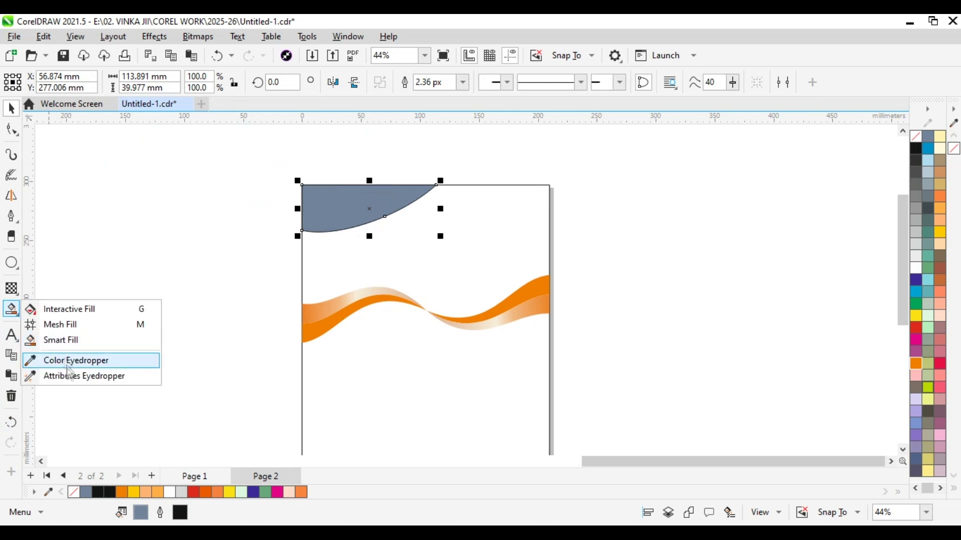
{"action": "left_click", "coordinate": [77, 375]}
{"action": "left_click", "coordinate": [332, 268]}
{"action": "left_click", "coordinate": [320, 210]}
{"action": "key", "text": "space"}
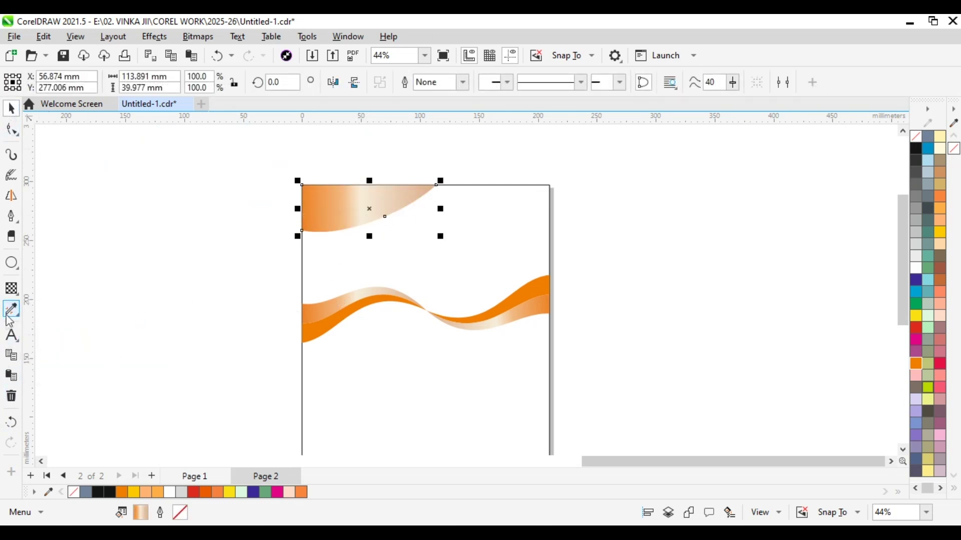
Reverse the corner shape's gradient to start orange on the right and stretch its cream and tan stops beyond the page's left edge
{"action": "left_click", "coordinate": [11, 311]}
{"action": "left_click", "coordinate": [64, 309]}
{"action": "left_click_drag", "start_coordinate": [300, 215], "coordinate": [315, 189]}
{"action": "left_click_drag", "start_coordinate": [429, 210], "coordinate": [430, 185]}
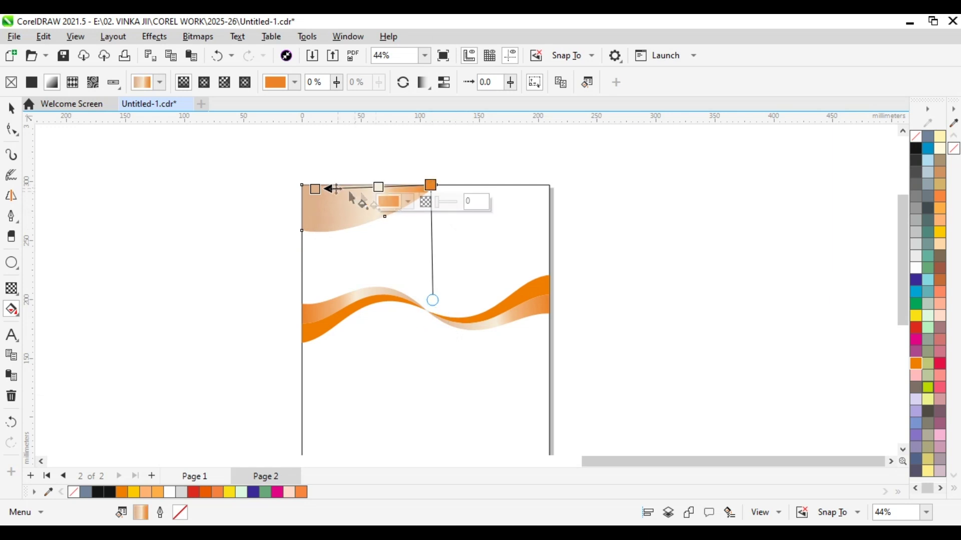
{"action": "left_click_drag", "start_coordinate": [315, 189], "coordinate": [243, 195]}
{"action": "left_click_drag", "start_coordinate": [346, 189], "coordinate": [293, 193]}
{"action": "left_click_drag", "start_coordinate": [430, 185], "coordinate": [419, 188]}
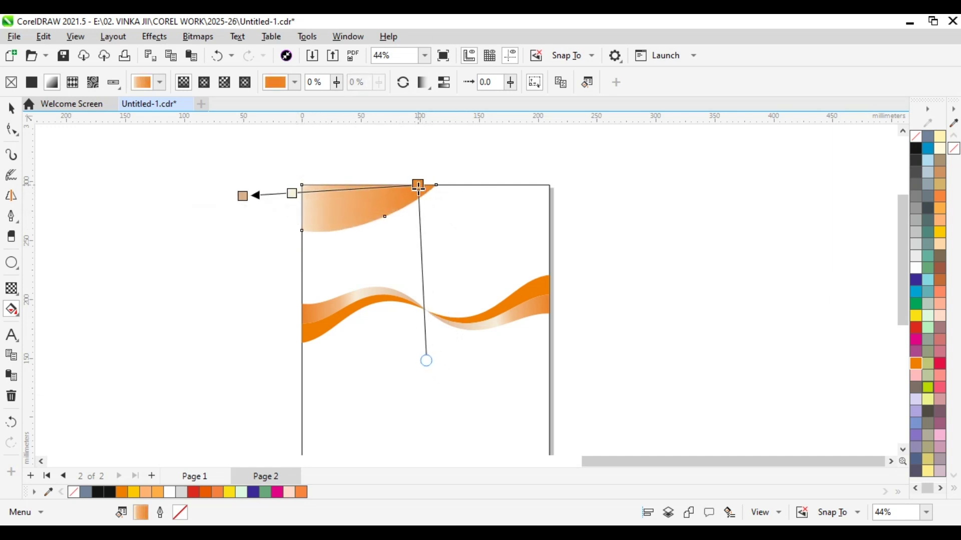
{"action": "left_click", "coordinate": [277, 190]}
{"action": "scroll", "coordinate": [400, 318], "scroll_direction": "down", "scroll_amount": 1}
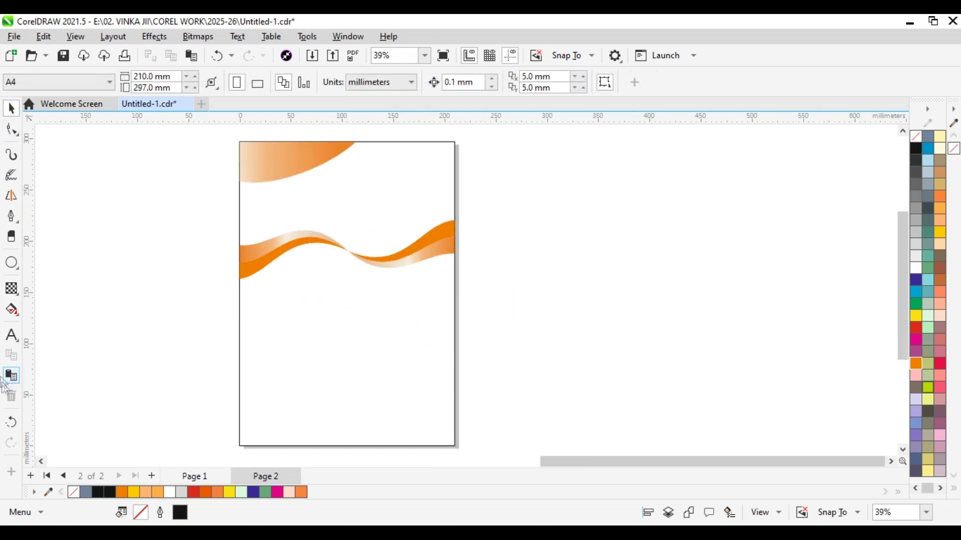
{"action": "left_click", "coordinate": [12, 217]}
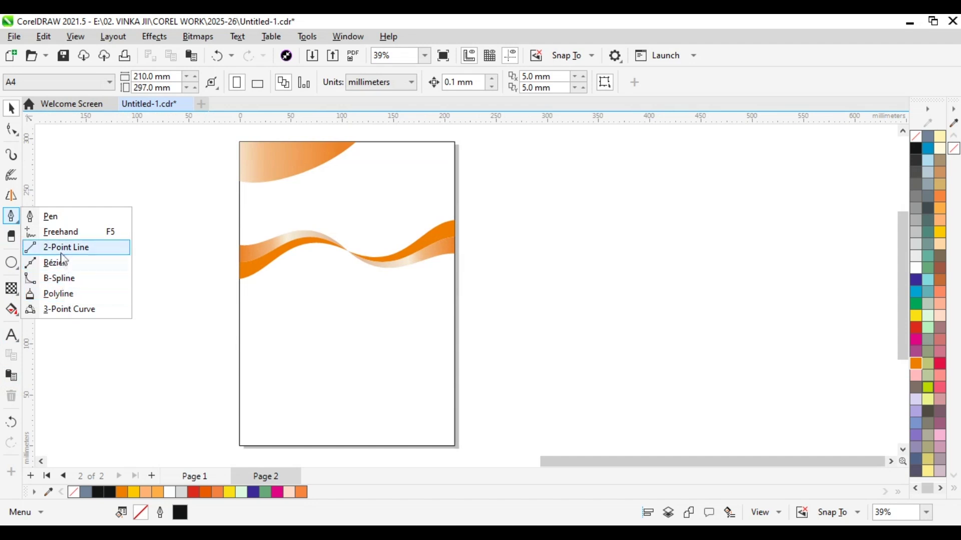
{"action": "left_click", "coordinate": [70, 294]}
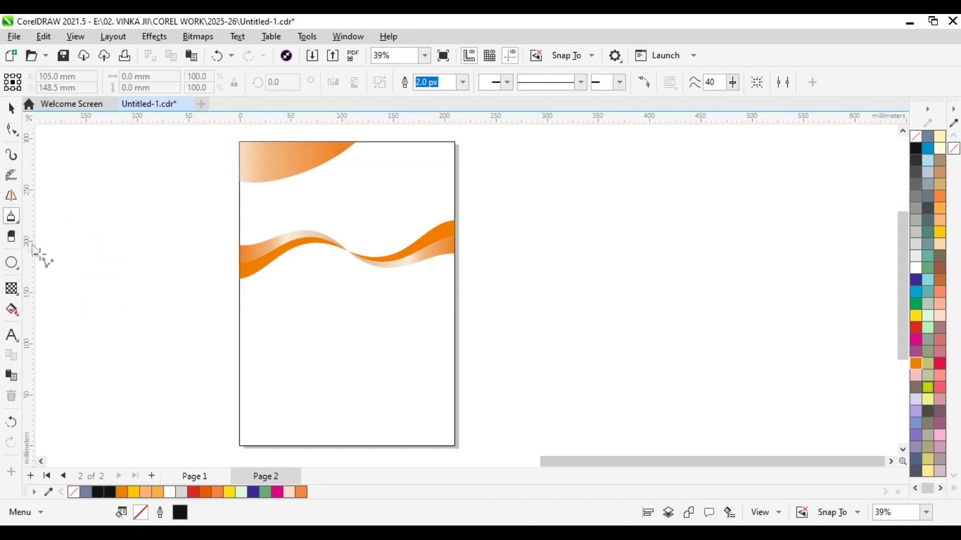
{"action": "left_click", "coordinate": [17, 221]}
{"action": "left_click", "coordinate": [60, 279]}
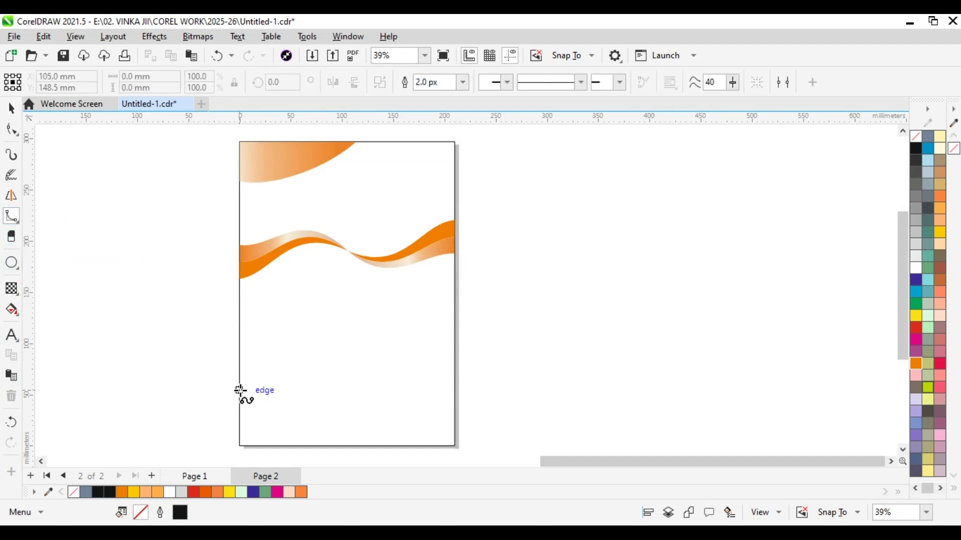
Draw a rectangle about 235 × 106 mm across the lower page and round its corners to a radius of about 19.5 mm
{"action": "left_click", "coordinate": [17, 269]}
{"action": "left_click", "coordinate": [55, 262]}
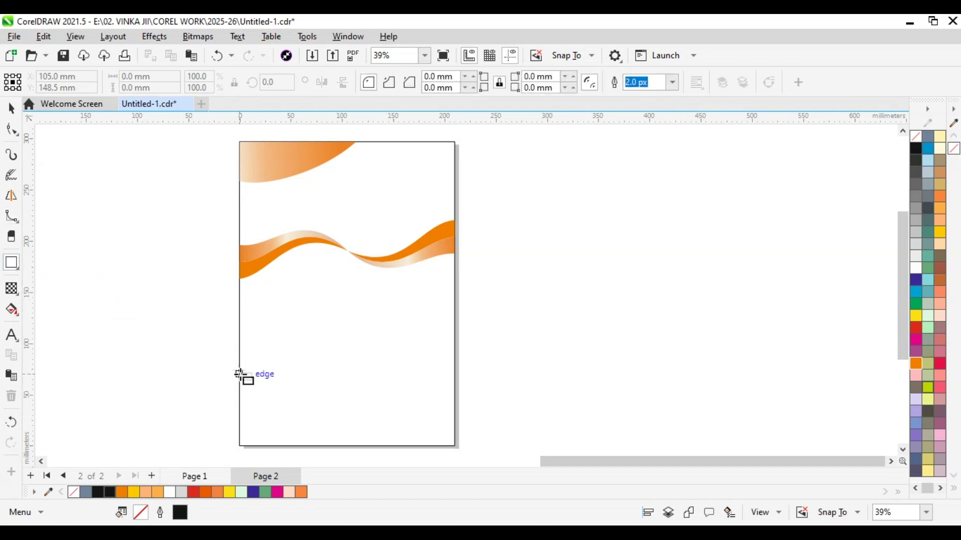
{"action": "mouse_move", "coordinate": [206, 307]}
{"action": "left_mouse_down"}
{"action": "mouse_move", "coordinate": [428, 385]}
{"action": "mouse_move", "coordinate": [451, 416]}
{"action": "mouse_move", "coordinate": [403, 429]}
{"action": "left_mouse_up"}
{"action": "left_click", "coordinate": [11, 129]}
{"action": "scroll", "coordinate": [458, 410], "scroll_direction": "up", "scroll_amount": 3}
{"action": "scroll", "coordinate": [403, 430], "scroll_direction": "down", "scroll_amount": 3}
{"action": "key", "text": "space"}
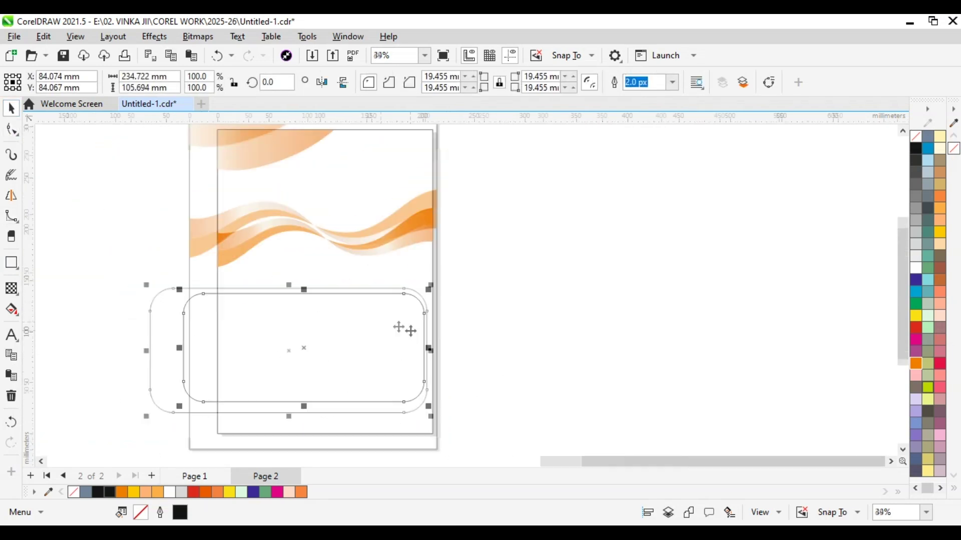
Stretch the rounded rectangle to about 238 mm tall, centre it roughly over the page and rotate it to about 345°
{"action": "scroll", "coordinate": [405, 329], "scroll_direction": "down", "scroll_amount": 1}
{"action": "left_click_drag", "start_coordinate": [318, 294], "coordinate": [317, 176]}
{"action": "left_click_drag", "start_coordinate": [374, 326], "coordinate": [395, 336]}
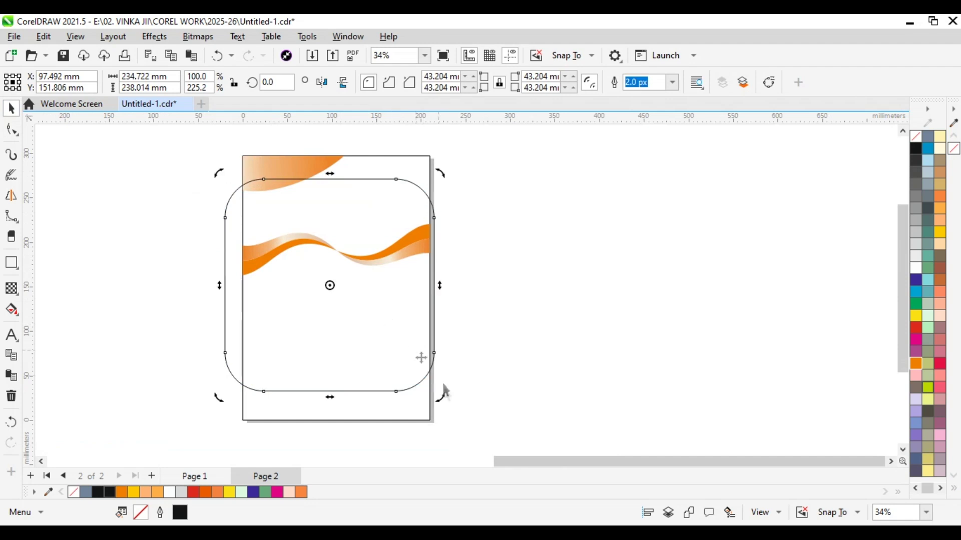
{"action": "left_click_drag", "start_coordinate": [445, 392], "coordinate": [389, 367]}
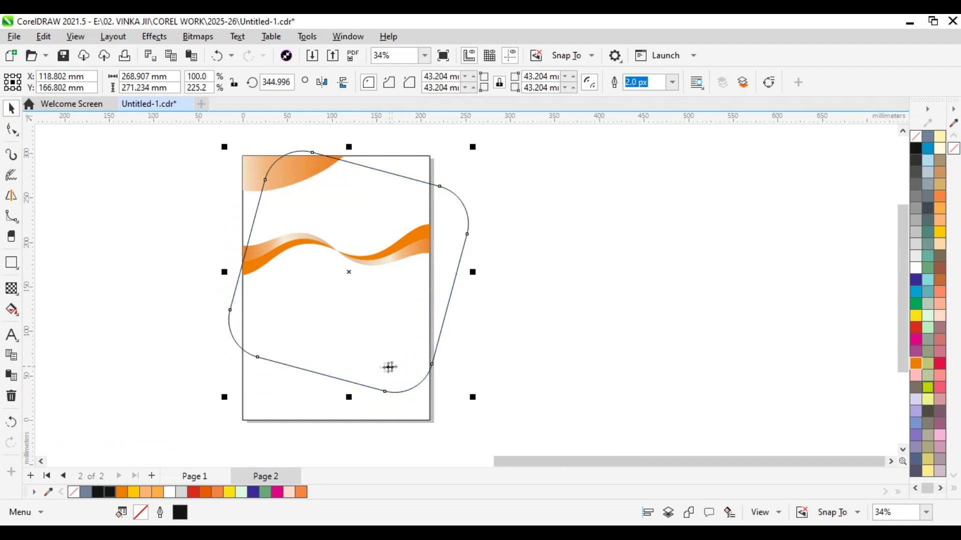
Smart-fill the area beneath the wavy ribbon enclosed by the rotated rounded rectangle and the page edges
{"action": "scroll", "coordinate": [328, 253], "scroll_direction": "up", "scroll_amount": 5}
{"action": "left_click", "coordinate": [395, 267]}
{"action": "left_click", "coordinate": [322, 264]}
{"action": "scroll", "coordinate": [300, 252], "scroll_direction": "up", "scroll_amount": 8}
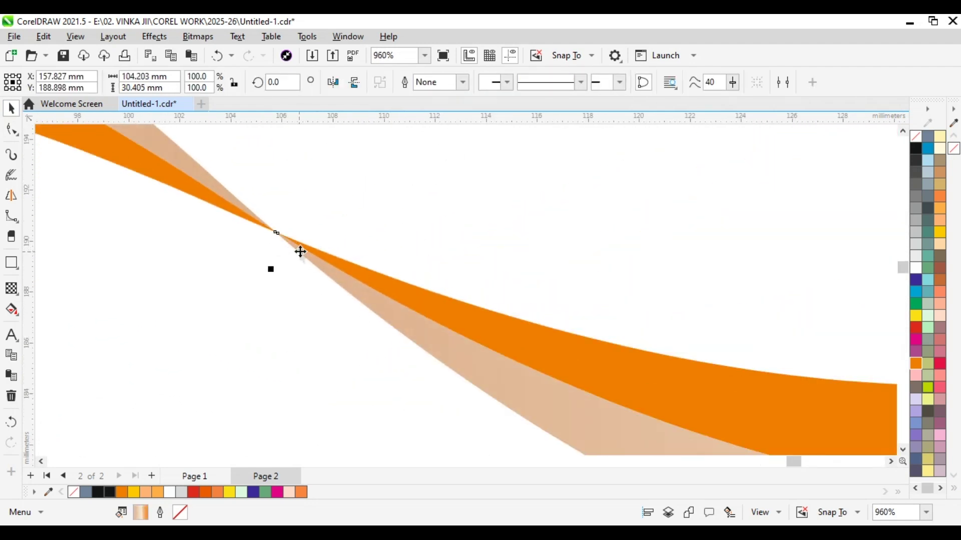
{"action": "scroll", "coordinate": [300, 252], "scroll_direction": "down", "scroll_amount": 10}
{"action": "left_click", "coordinate": [71, 295]}
{"action": "left_click", "coordinate": [15, 316]}
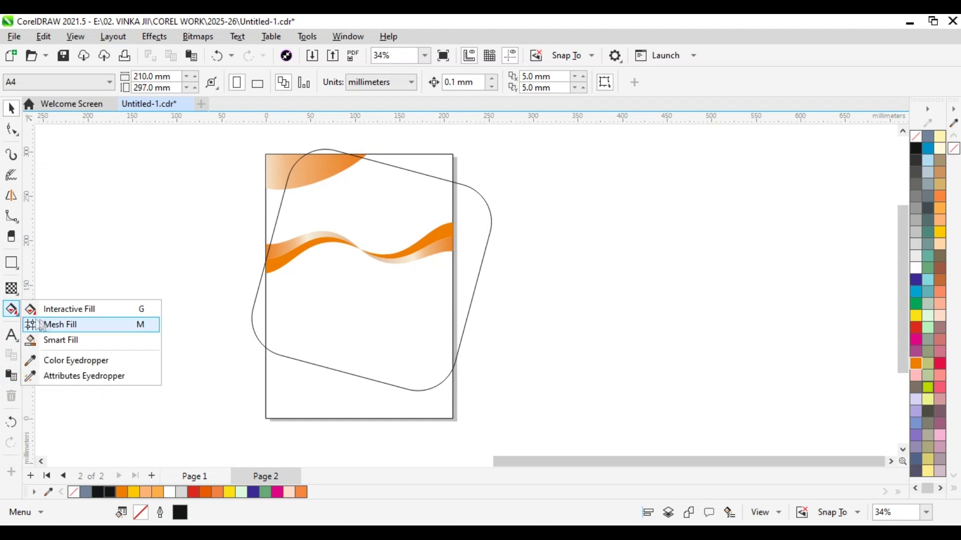
{"action": "left_click", "coordinate": [55, 339]}
{"action": "left_click", "coordinate": [411, 309]}
Delete the large rotated rounded rectangle, keeping the filled shape beneath the ribbon
{"action": "left_click", "coordinate": [11, 108]}
{"action": "left_click", "coordinate": [395, 183]}
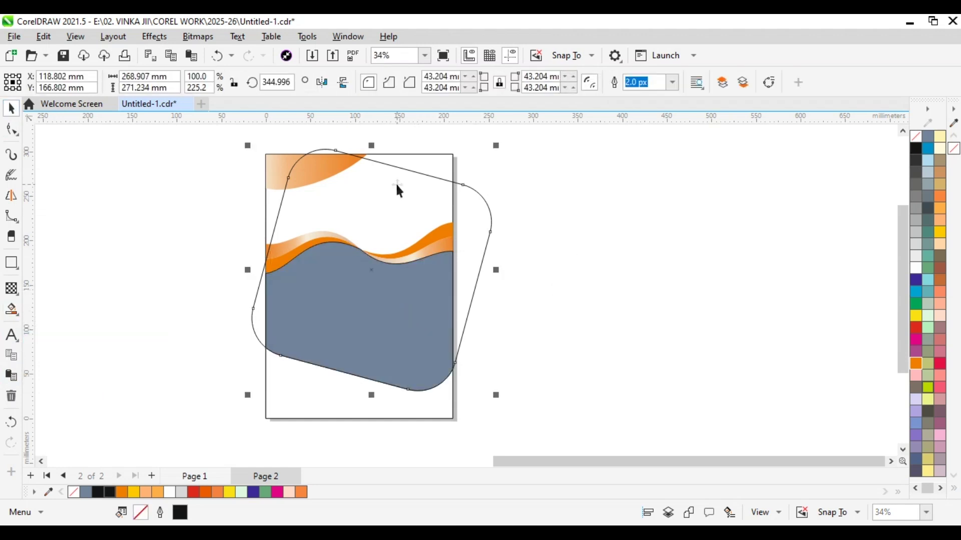
{"action": "left_click_drag", "start_coordinate": [395, 182], "coordinate": [702, 202]}
{"action": "right_click", "coordinate": [689, 206]}
{"action": "left_click", "coordinate": [722, 294]}
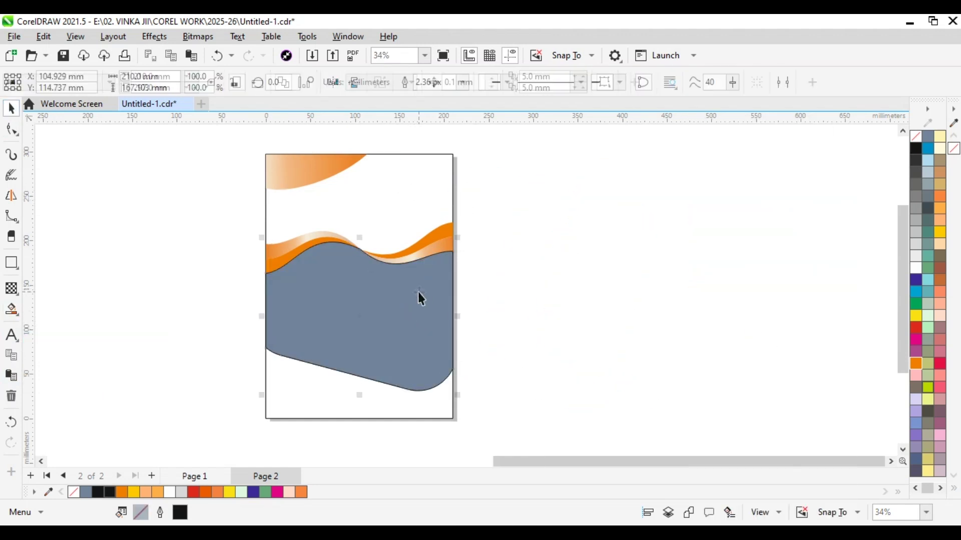
Fill the shape beneath the ribbon white and give it a light orange outline
{"action": "left_click", "coordinate": [418, 293]}
{"action": "left_click", "coordinate": [915, 267]}
{"action": "right_click", "coordinate": [954, 149]}
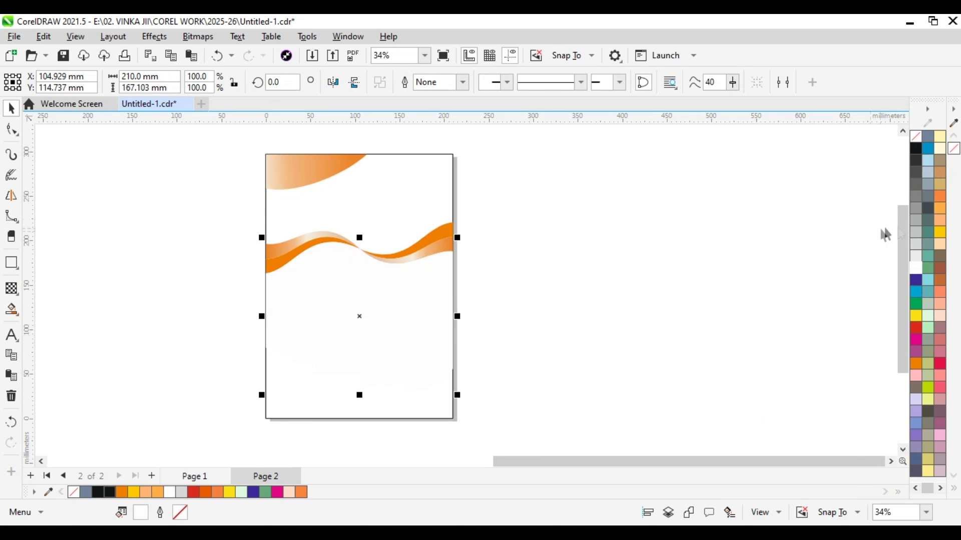
{"action": "right_click", "coordinate": [939, 220]}
{"action": "scroll", "coordinate": [358, 353], "scroll_direction": "up", "scroll_amount": 2}
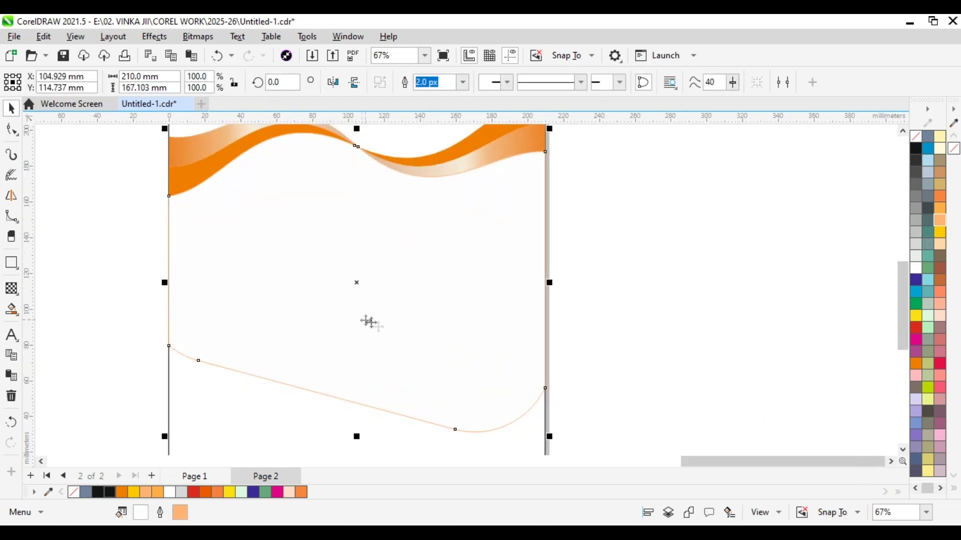
Duplicate the white shape about 89 mm to the left and 19 mm up, and remove the copy's fill
{"action": "left_click_drag", "start_coordinate": [367, 322], "coordinate": [230, 303]}
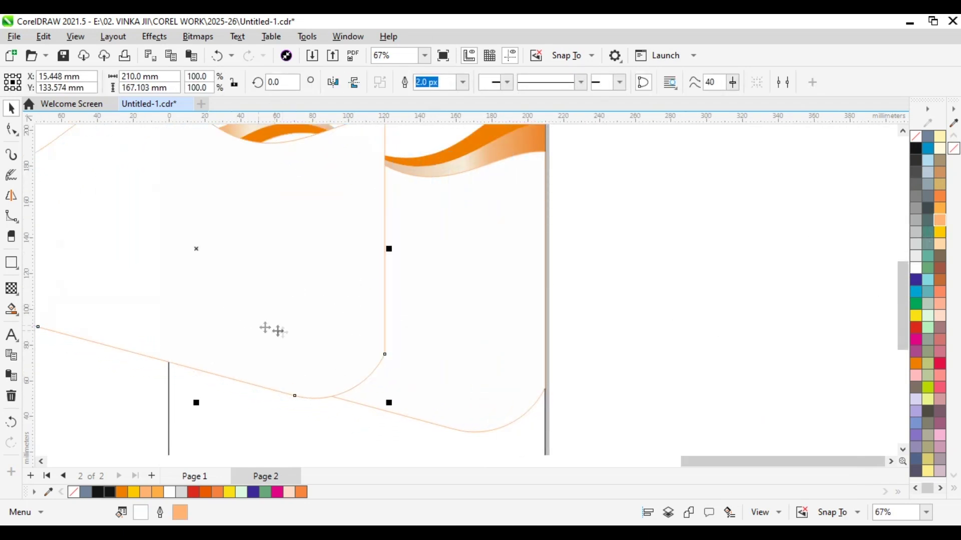
{"action": "key", "text": "ctrl+z"}
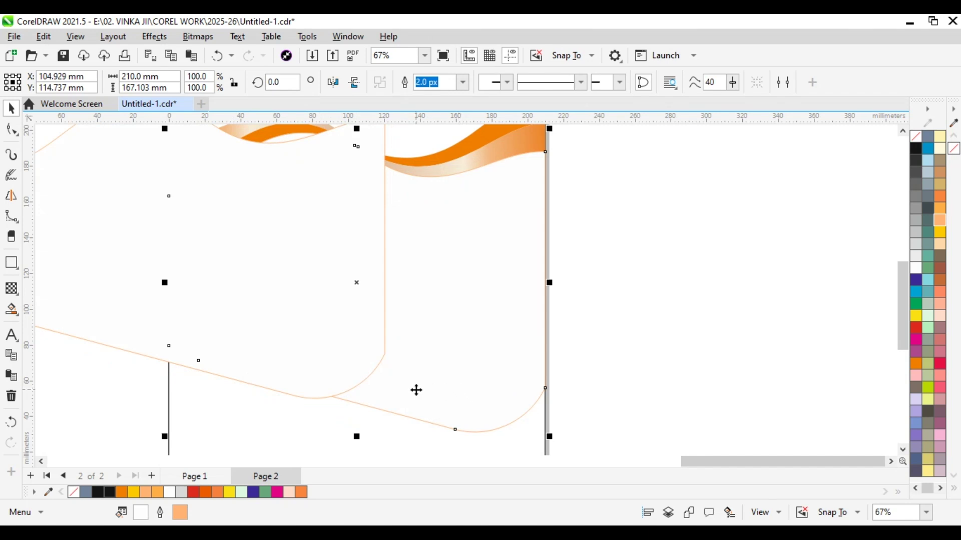
{"action": "left_click", "coordinate": [919, 137]}
{"action": "left_click", "coordinate": [595, 381]}
Smart-fill the thin sliver between the two shapes' lower-left edges and delete the offset copy
{"action": "left_click", "coordinate": [14, 312]}
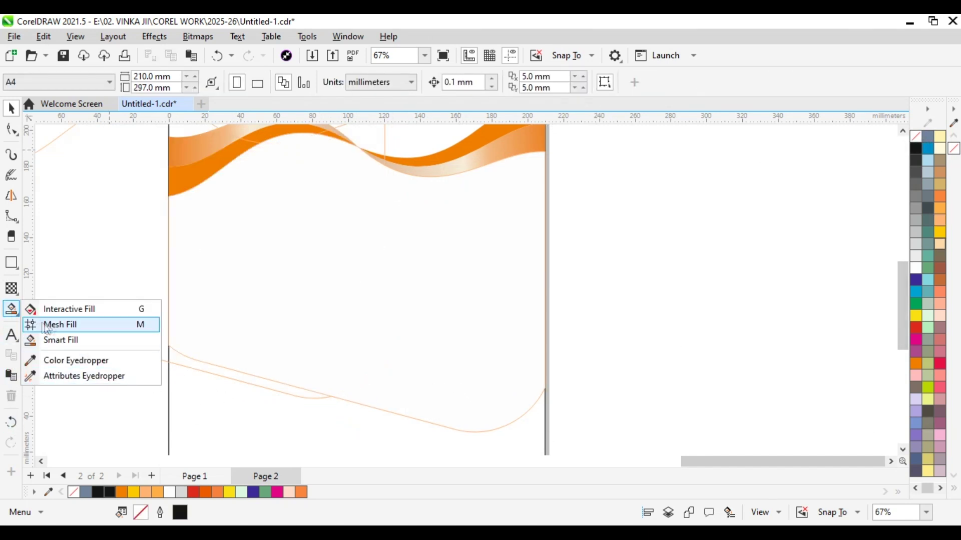
{"action": "left_click", "coordinate": [60, 339]}
{"action": "scroll", "coordinate": [225, 379], "scroll_direction": "up", "scroll_amount": 3}
{"action": "left_click", "coordinate": [225, 379]}
{"action": "scroll", "coordinate": [520, 436], "scroll_direction": "down", "scroll_amount": 3}
{"action": "left_click", "coordinate": [234, 344]}
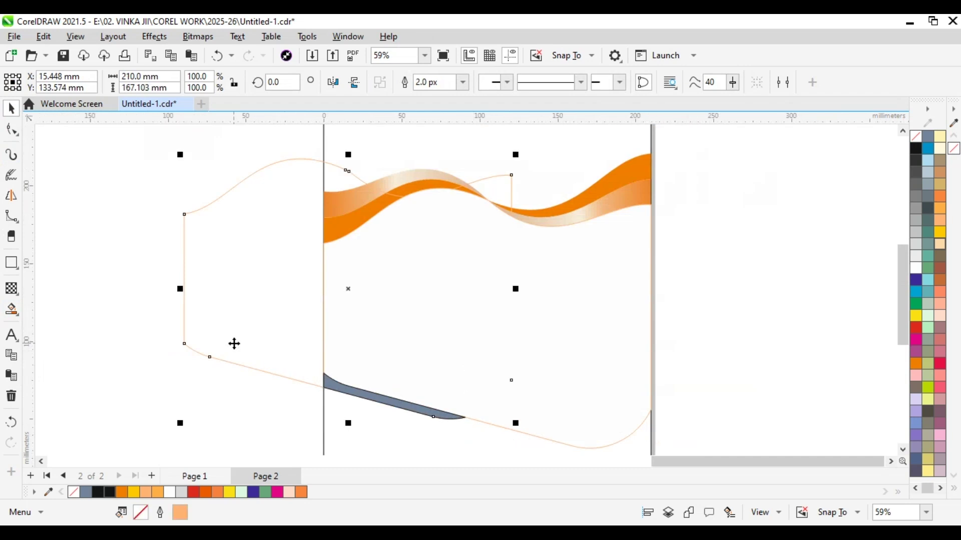
{"action": "key", "text": "Delete"}
{"action": "left_click", "coordinate": [424, 343]}
{"action": "left_click", "coordinate": [256, 349]}
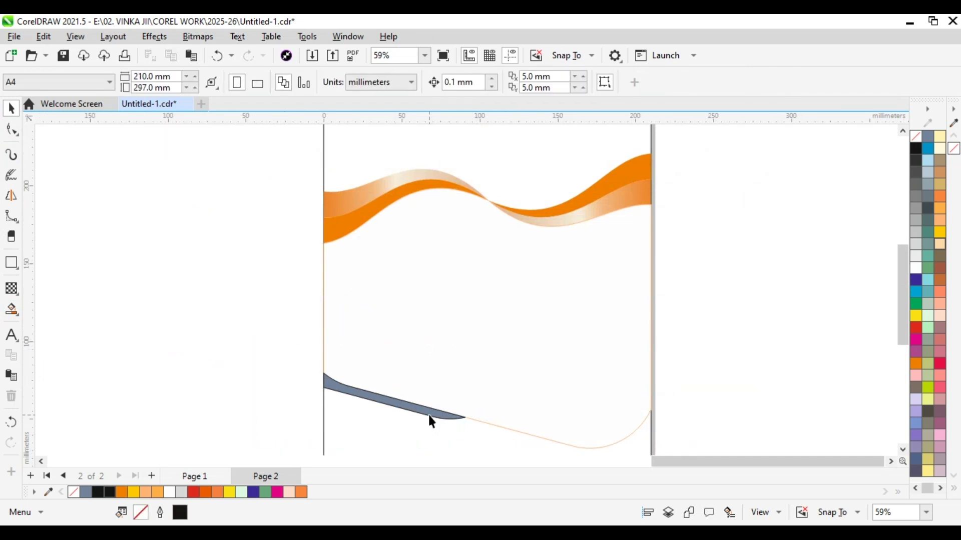
Fill the sliver along the lower-left edge orange and remove its outline
{"action": "left_click", "coordinate": [429, 416]}
{"action": "left_click", "coordinate": [915, 363]}
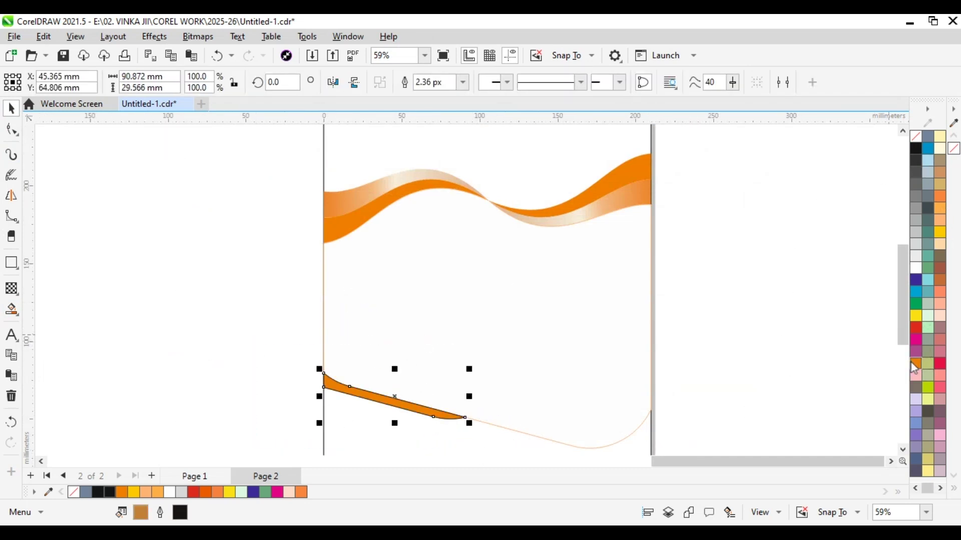
{"action": "right_click", "coordinate": [916, 136]}
{"action": "scroll", "coordinate": [300, 395], "scroll_direction": "up", "scroll_amount": 3}
{"action": "scroll", "coordinate": [361, 342], "scroll_direction": "up", "scroll_amount": 1}
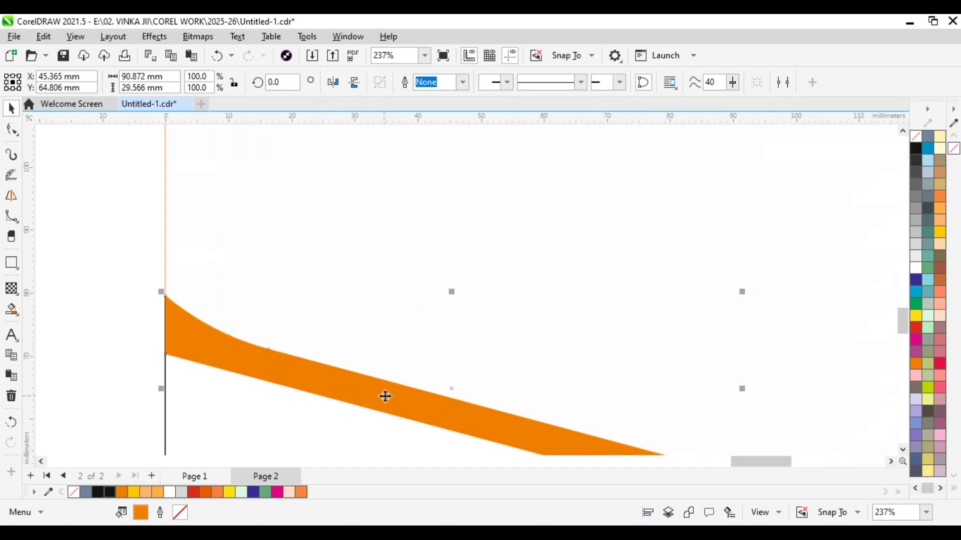
{"action": "left_click", "coordinate": [384, 383]}
{"action": "scroll", "coordinate": [351, 340], "scroll_direction": "down", "scroll_amount": 7}
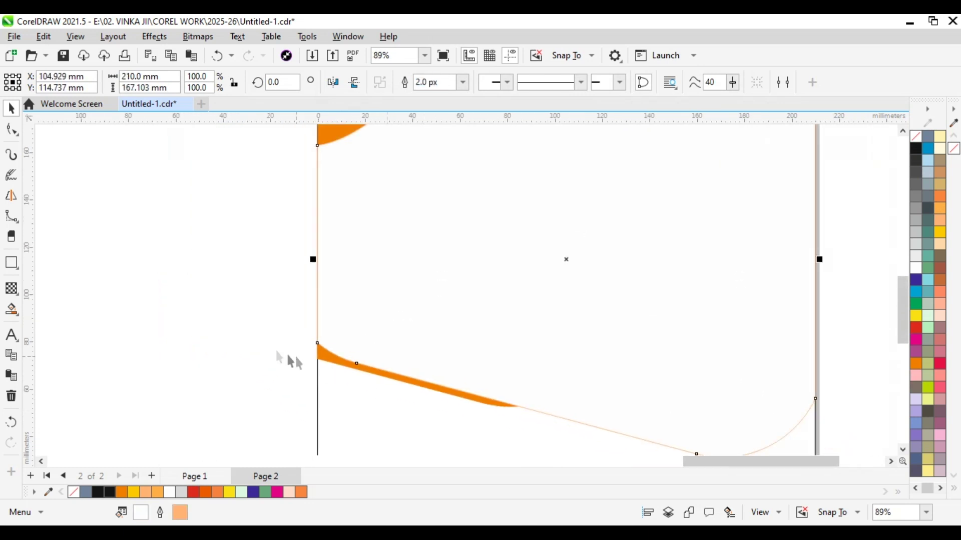
{"action": "left_click", "coordinate": [240, 380]}
{"action": "scroll", "coordinate": [296, 347], "scroll_direction": "down", "scroll_amount": 1}
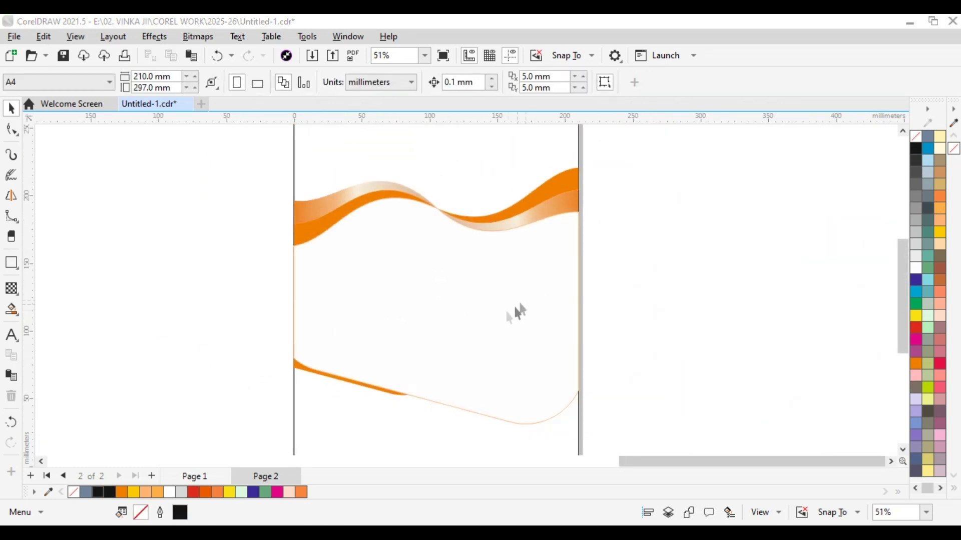
Fill the large shape beneath the ribbon with Ruby Red and remove its outline
{"action": "left_click", "coordinate": [502, 335]}
{"action": "left_click", "coordinate": [943, 272]}
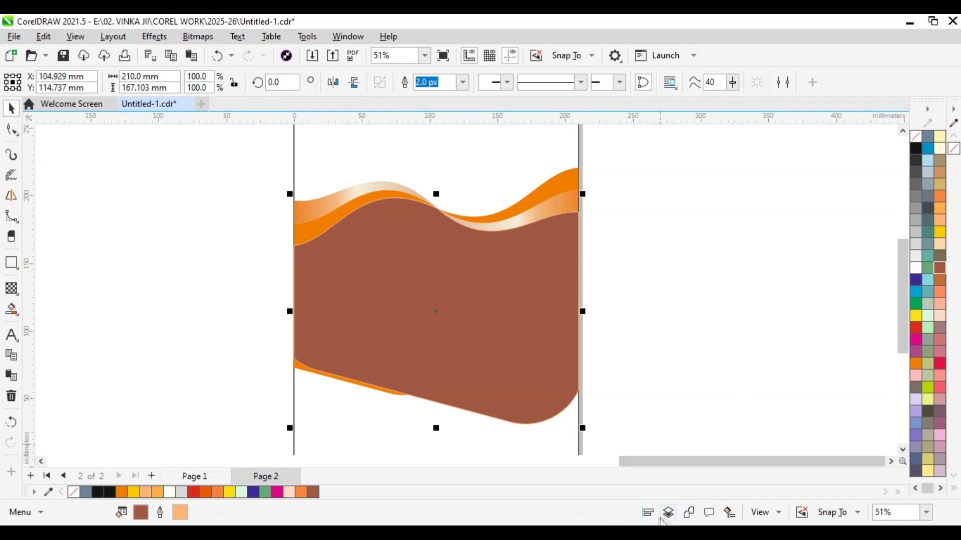
{"action": "right_click", "coordinate": [954, 150]}
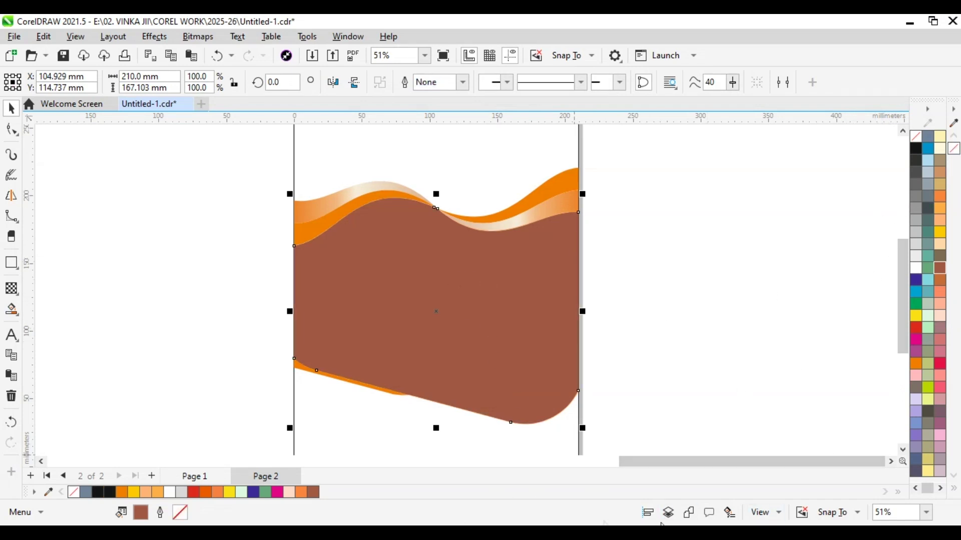
Darken the large shape's uniform fill to a deep brown using the HSB colour viewer
{"action": "double_click", "coordinate": [140, 512]}
{"action": "left_click_drag", "start_coordinate": [462, 81], "coordinate": [740, 129]}
{"action": "left_click", "coordinate": [560, 193]}
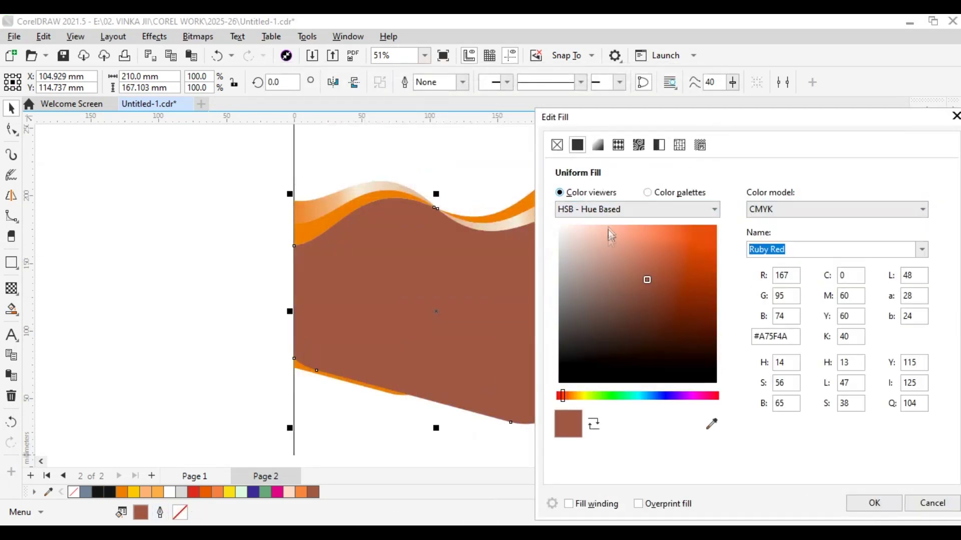
{"action": "mouse_move", "coordinate": [661, 281]}
{"action": "left_mouse_down"}
{"action": "mouse_move", "coordinate": [665, 314]}
{"action": "mouse_move", "coordinate": [638, 326]}
{"action": "mouse_move", "coordinate": [620, 320]}
{"action": "left_mouse_up"}
{"action": "left_click", "coordinate": [873, 503]}
{"action": "left_click", "coordinate": [705, 436]}
{"action": "scroll", "coordinate": [382, 242], "scroll_direction": "down", "scroll_amount": 2}
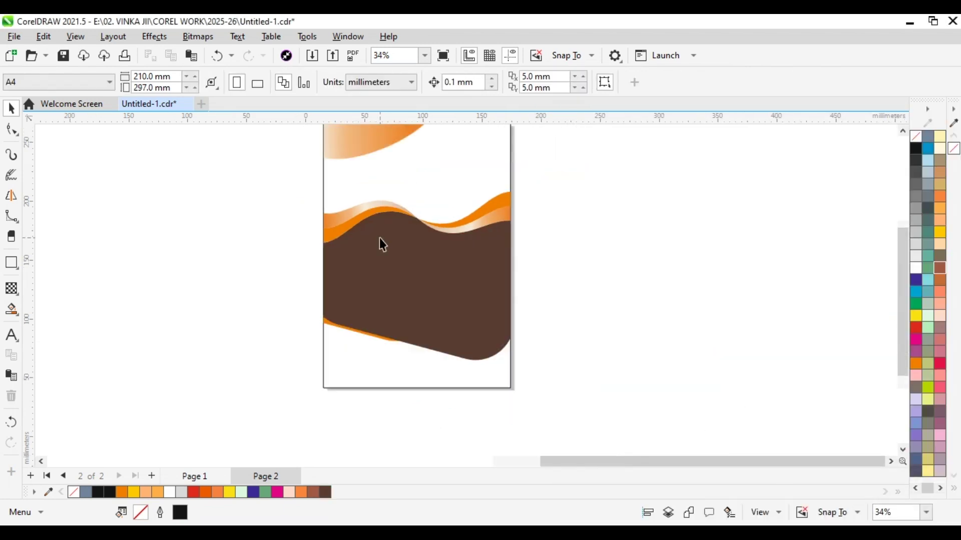
Place a rounded rectangle about 116 × 70 mm over the page's bottom-right corner, rotated to about 341° and enlarged to about 115%
{"action": "scroll", "coordinate": [152, 158], "scroll_direction": "up", "scroll_amount": 1}
{"action": "left_click", "coordinate": [12, 262]}
{"action": "left_click_drag", "start_coordinate": [421, 327], "coordinate": [567, 418]}
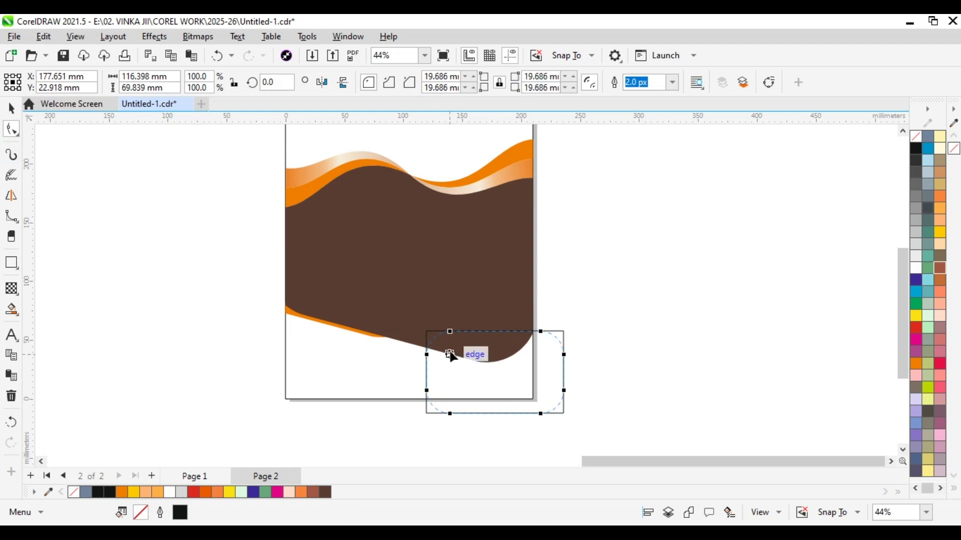
{"action": "left_click_drag", "start_coordinate": [590, 351], "coordinate": [528, 361]}
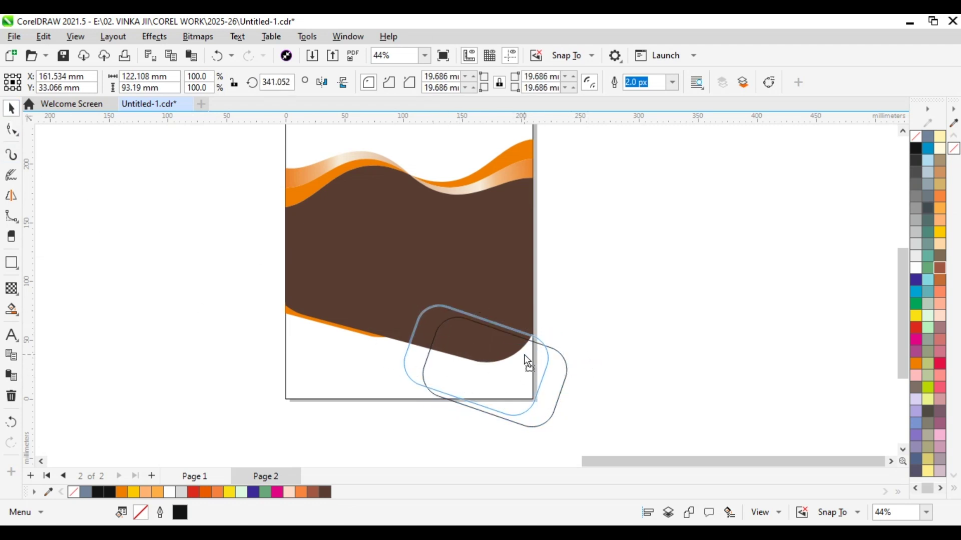
{"action": "left_click_drag", "start_coordinate": [562, 422], "coordinate": [532, 403]}
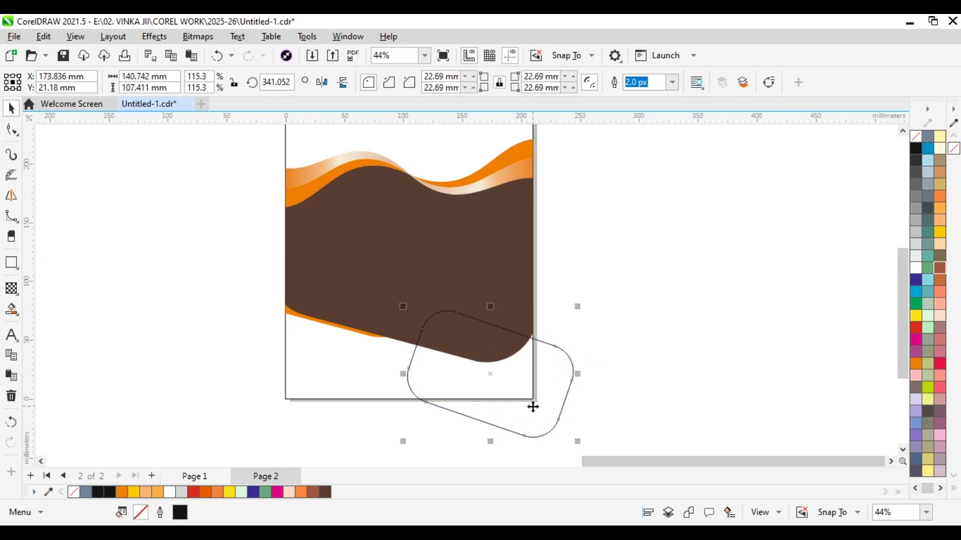
Smart-fill the part of the rounded rectangle between the brown shape and the page edges, and delete the rectangle
{"action": "left_click", "coordinate": [13, 422]}
{"action": "left_click", "coordinate": [410, 366]}
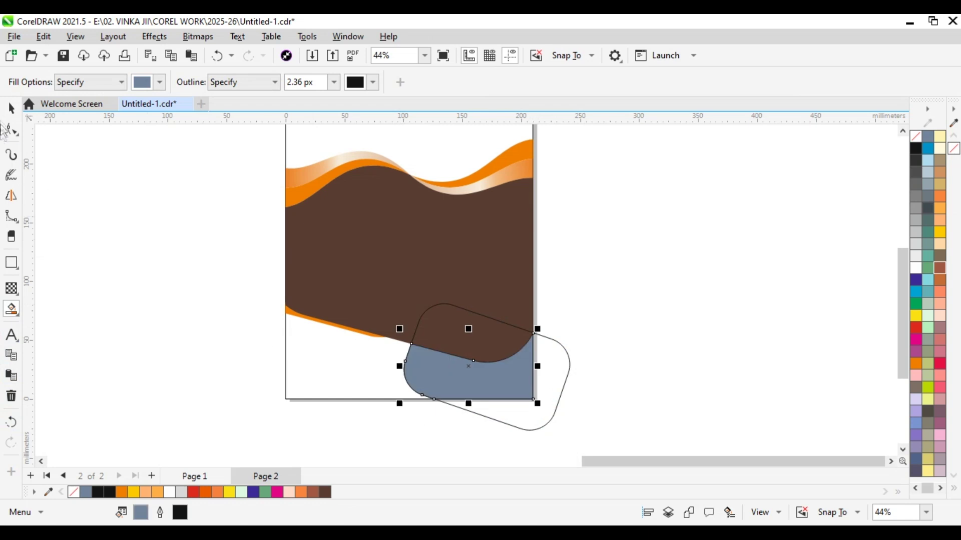
{"action": "key", "text": "space"}
{"action": "left_click", "coordinate": [562, 359]}
{"action": "right_click", "coordinate": [563, 359]}
{"action": "left_click", "coordinate": [606, 297]}
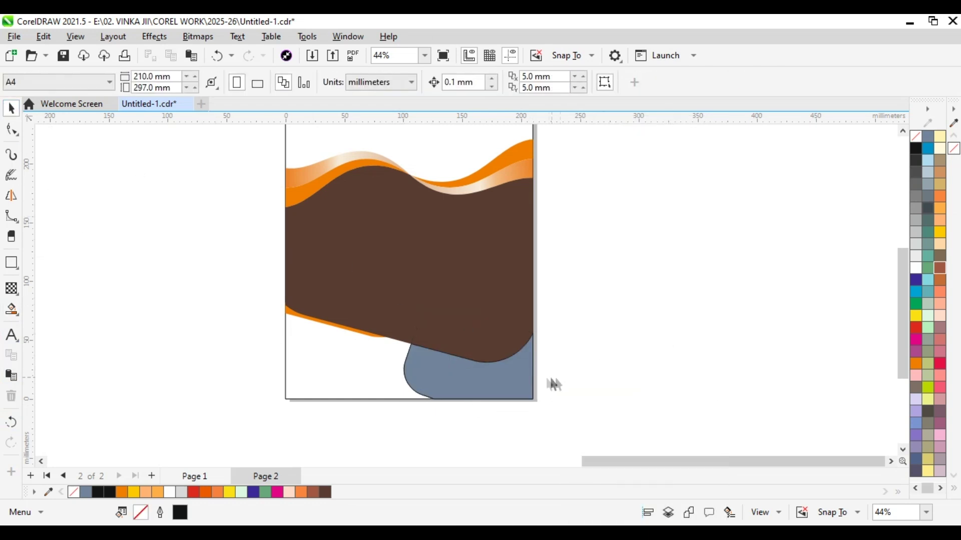
Fill the page's bottom-right corner shape orange and remove its outline
{"action": "left_click", "coordinate": [513, 382]}
{"action": "left_click", "coordinate": [916, 364]}
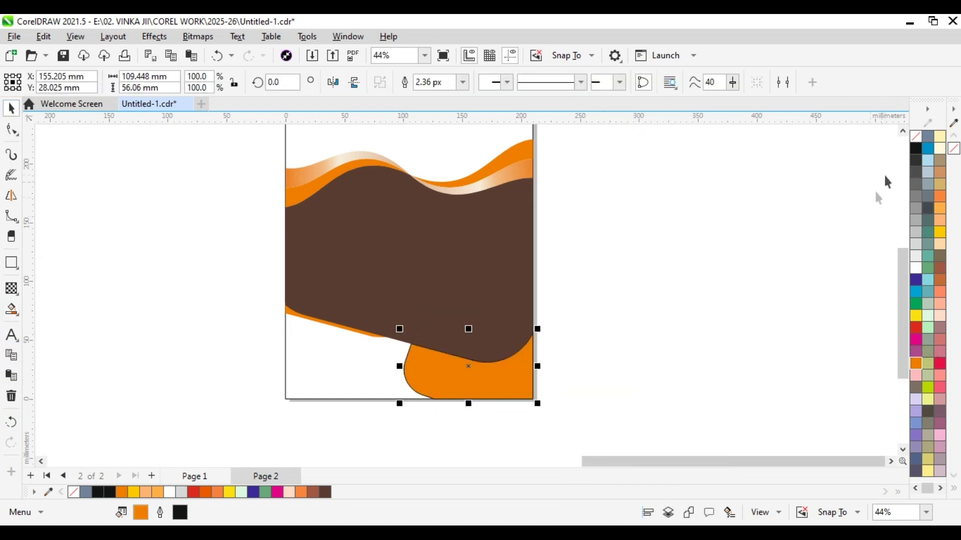
{"action": "left_click", "coordinate": [804, 292]}
{"action": "scroll", "coordinate": [473, 284], "scroll_direction": "down", "scroll_amount": 2}
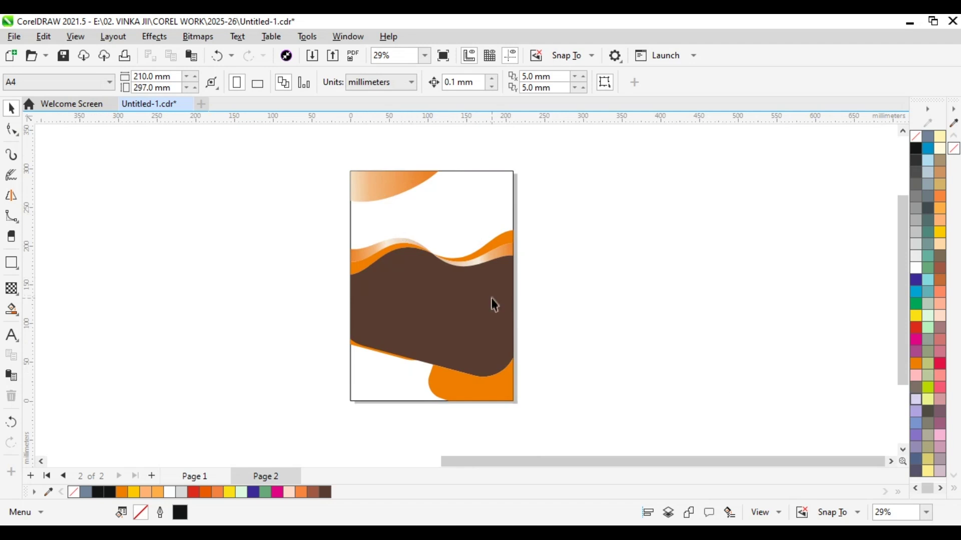
Draw a circle about 48 mm across at the brown shape's upper-left crest
{"action": "left_click", "coordinate": [17, 267]}
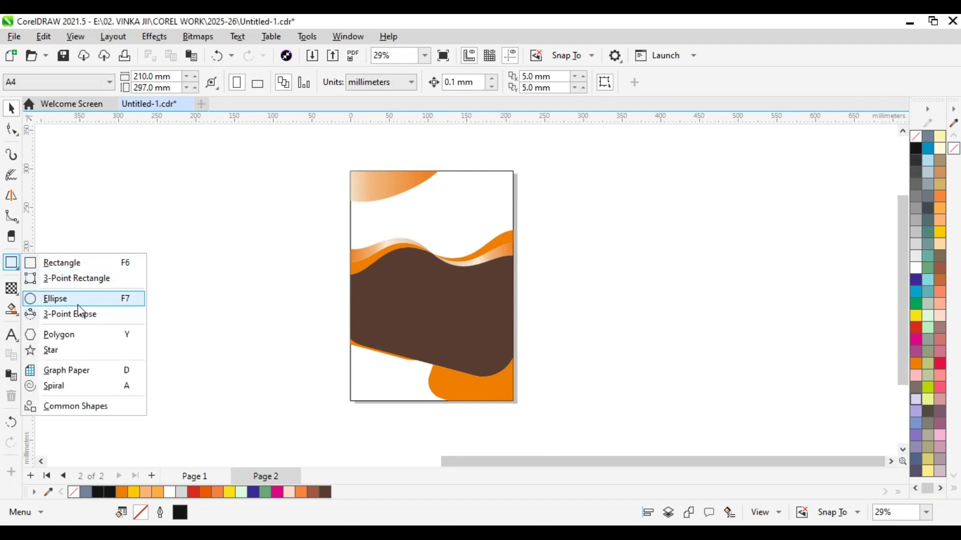
{"action": "left_click", "coordinate": [52, 298]}
{"action": "scroll", "coordinate": [379, 287], "scroll_direction": "up", "scroll_amount": 2}
{"action": "left_click_drag", "start_coordinate": [399, 244], "coordinate": [449, 288]}
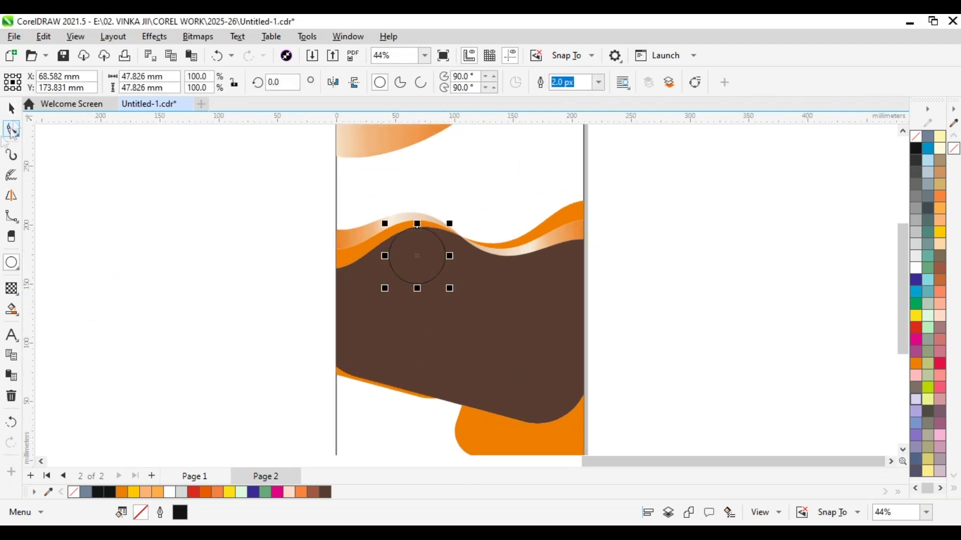
Fill the circle white without an outline and move it up over the ribbon's left crest
{"action": "left_click", "coordinate": [916, 268]}
{"action": "scroll", "coordinate": [423, 254], "scroll_direction": "up", "scroll_amount": 2}
{"action": "right_click", "coordinate": [916, 136]}
{"action": "scroll", "coordinate": [446, 235], "scroll_direction": "up", "scroll_amount": 2}
{"action": "scroll", "coordinate": [416, 248], "scroll_direction": "down", "scroll_amount": 2}
{"action": "left_click_drag", "start_coordinate": [446, 236], "coordinate": [399, 232]}
{"action": "scroll", "coordinate": [417, 249], "scroll_direction": "up", "scroll_amount": 3}
{"action": "scroll", "coordinate": [399, 231], "scroll_direction": "down", "scroll_amount": 1}
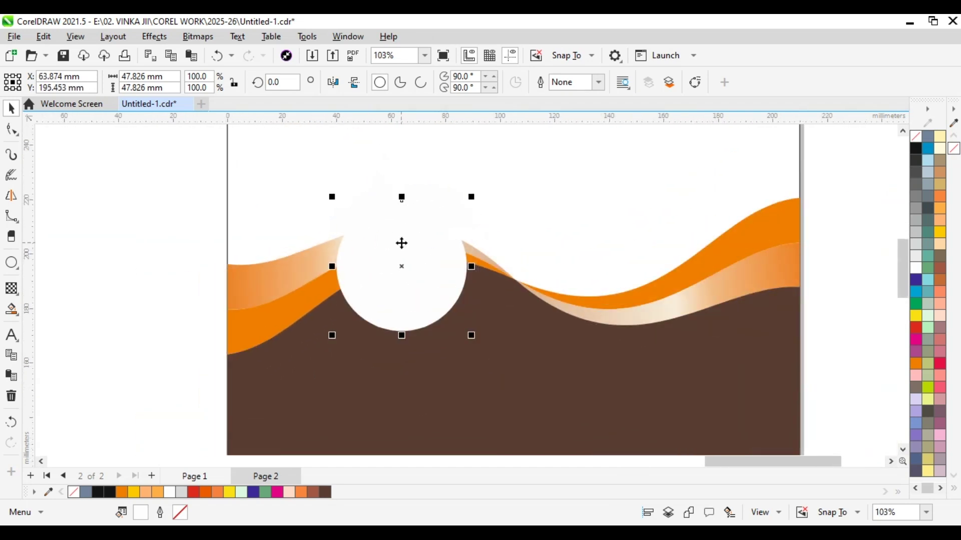
Build a concentric pair from the circle: an outer white one about 57 mm across and an inner orange one about 52 mm
{"action": "mouse_move", "coordinate": [474, 337]}
{"action": "left_mouse_down"}
{"action": "mouse_move", "coordinate": [486, 350]}
{"action": "mouse_move", "coordinate": [464, 325]}
{"action": "left_mouse_up"}
{"action": "scroll", "coordinate": [445, 293], "scroll_direction": "down", "scroll_amount": 1}
{"action": "left_click", "coordinate": [916, 280]}
{"action": "left_click", "coordinate": [916, 292]}
{"action": "scroll", "coordinate": [418, 230], "scroll_direction": "up", "scroll_amount": 1}
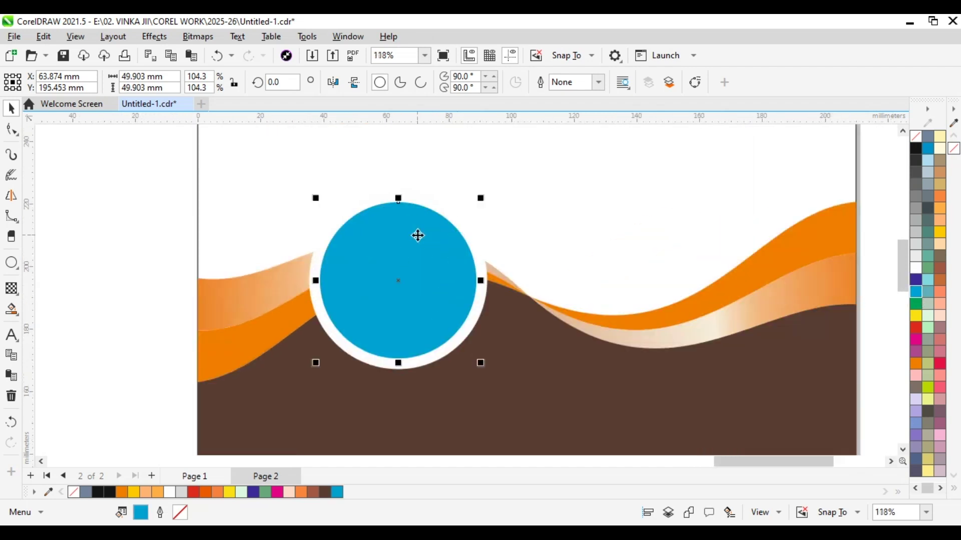
{"action": "scroll", "coordinate": [402, 253], "scroll_direction": "up", "scroll_amount": 1}
{"action": "left_click_drag", "start_coordinate": [502, 398], "coordinate": [508, 403]}
{"action": "left_click", "coordinate": [916, 364]}
{"action": "scroll", "coordinate": [328, 242], "scroll_direction": "down", "scroll_amount": 3}
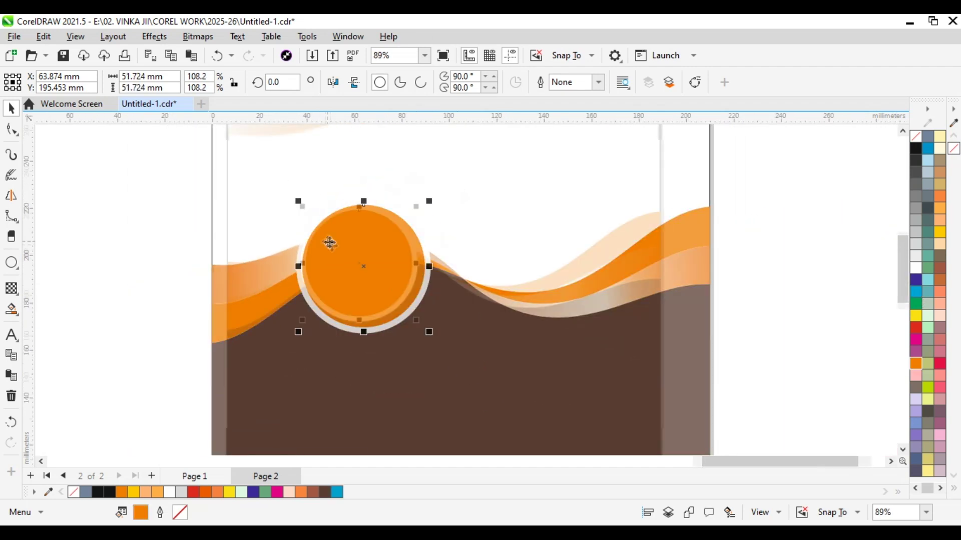
Select the orange circle together with its white backing circle and group them
{"action": "left_click_drag", "start_coordinate": [188, 172], "coordinate": [403, 326]}
{"action": "right_click", "coordinate": [367, 260]}
{"action": "key", "text": "Escape"}
{"action": "key", "text": "Escape"}
{"action": "right_click", "coordinate": [365, 260]}
{"action": "left_click", "coordinate": [388, 265]}
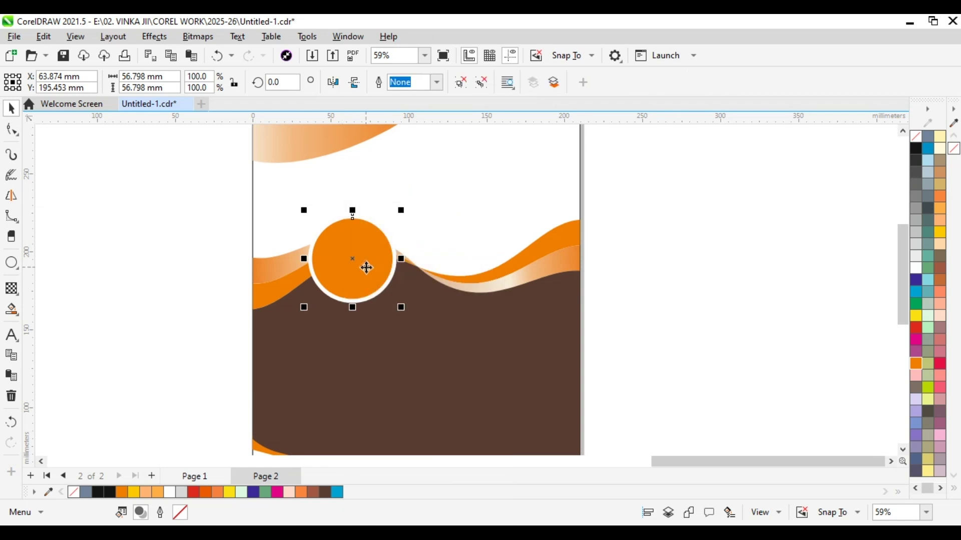
Duplicate the circle group twice, placing one copy to the right of the original and one below it
{"action": "scroll", "coordinate": [366, 264], "scroll_direction": "down", "scroll_amount": 1}
{"action": "scroll", "coordinate": [367, 264], "scroll_direction": "up", "scroll_amount": 1}
{"action": "left_click_drag", "start_coordinate": [367, 264], "coordinate": [362, 343]}
{"action": "key", "text": "space"}
{"action": "right_click", "coordinate": [362, 343]}
{"action": "scroll", "coordinate": [362, 345], "scroll_direction": "up", "scroll_amount": 2}
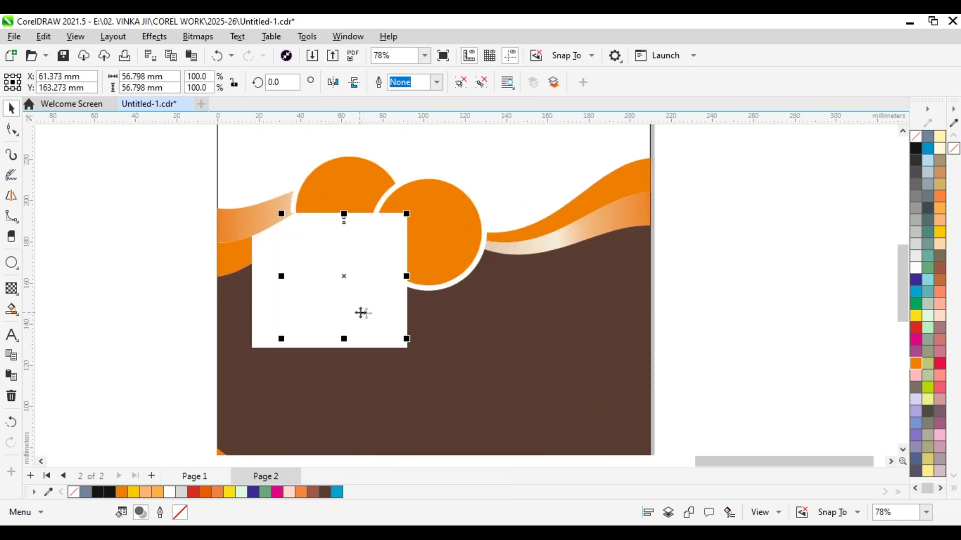
Reposition and enlarge the lower circle group, and scale the upper-left group to about 74 mm across
{"action": "left_click_drag", "start_coordinate": [333, 308], "coordinate": [378, 293]}
{"action": "left_click_drag", "start_coordinate": [412, 347], "coordinate": [429, 364]}
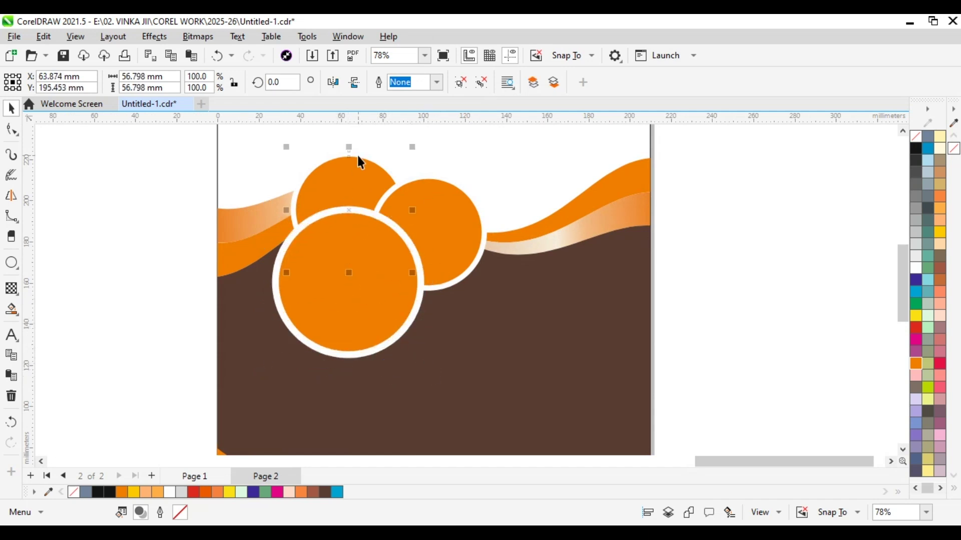
{"action": "scroll", "coordinate": [359, 161], "scroll_direction": "down", "scroll_amount": 1}
{"action": "left_click_drag", "start_coordinate": [420, 222], "coordinate": [436, 209]}
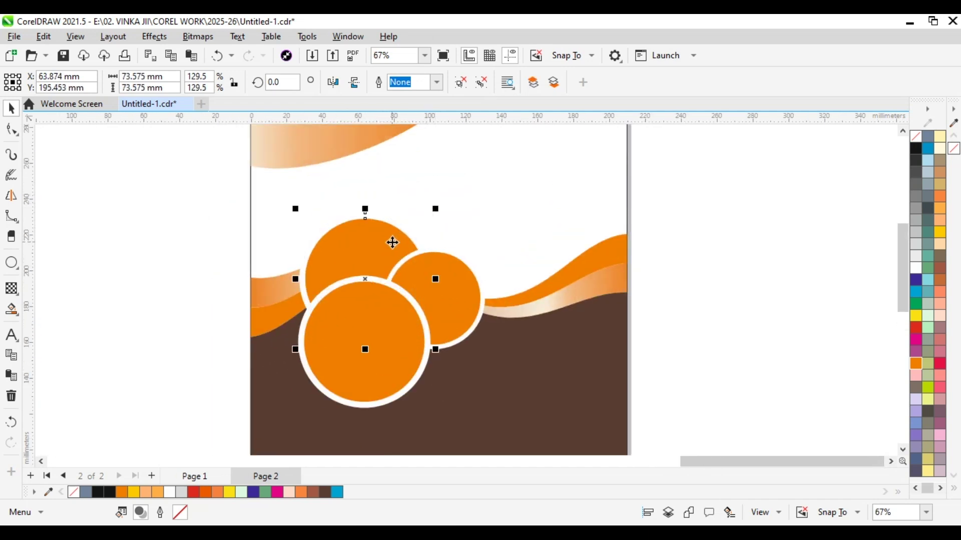
Scale the right circle group down to about 45 mm across, reposition it beside the upper-left group, and move the lower group down and right
{"action": "left_click", "coordinate": [467, 300]}
{"action": "left_click_drag", "start_coordinate": [468, 300], "coordinate": [503, 328]}
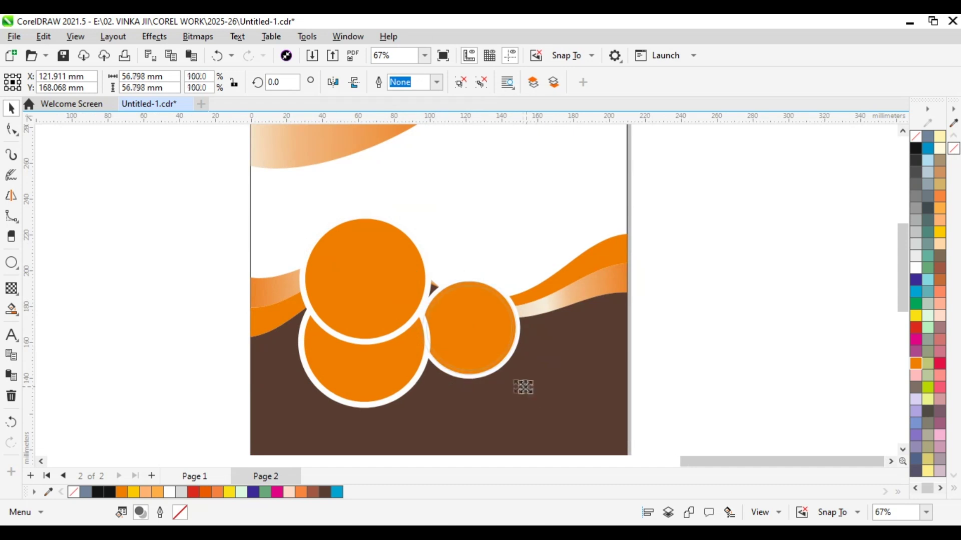
{"action": "left_click_drag", "start_coordinate": [523, 387], "coordinate": [500, 360]}
{"action": "left_click_drag", "start_coordinate": [463, 327], "coordinate": [454, 317]}
{"action": "left_click_drag", "start_coordinate": [370, 347], "coordinate": [414, 380]}
{"action": "scroll", "coordinate": [368, 359], "scroll_direction": "down", "scroll_amount": 1}
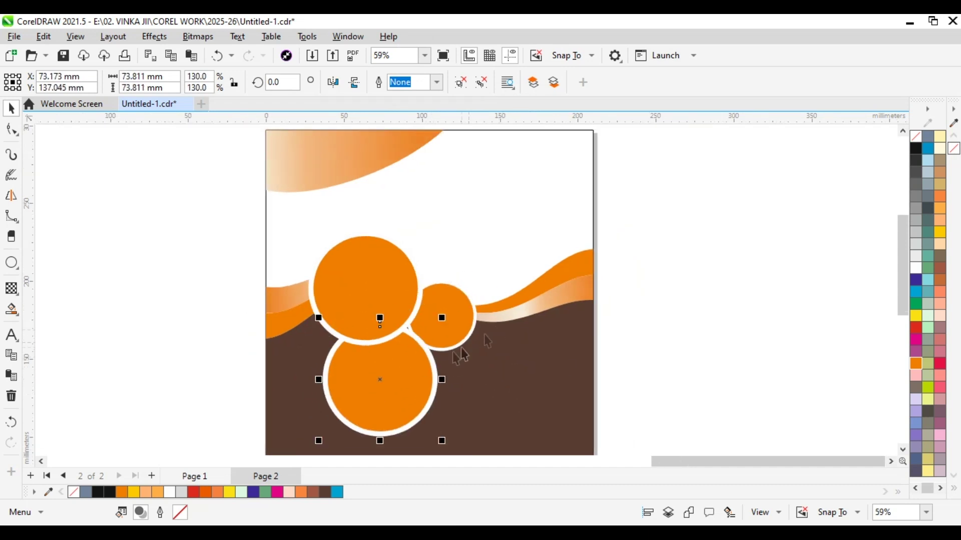
Shift the upper-left circle group slightly left, move the small group up against it, and finely adjust the small group's size
{"action": "scroll", "coordinate": [463, 353], "scroll_direction": "up", "scroll_amount": 2}
{"action": "left_click", "coordinate": [468, 325]}
{"action": "left_click", "coordinate": [347, 300]}
{"action": "left_click_drag", "start_coordinate": [347, 300], "coordinate": [330, 295]}
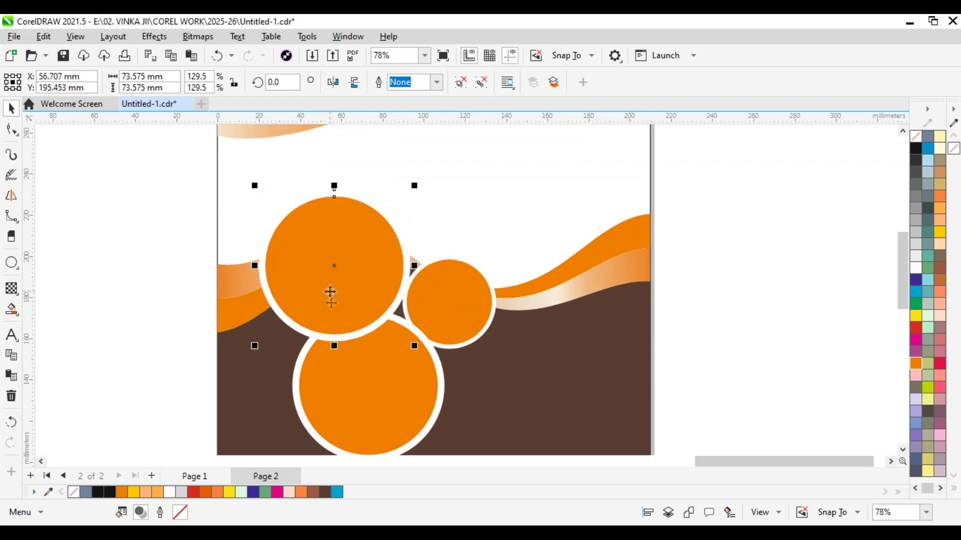
{"action": "left_click", "coordinate": [448, 332]}
{"action": "left_click_drag", "start_coordinate": [448, 332], "coordinate": [433, 330]}
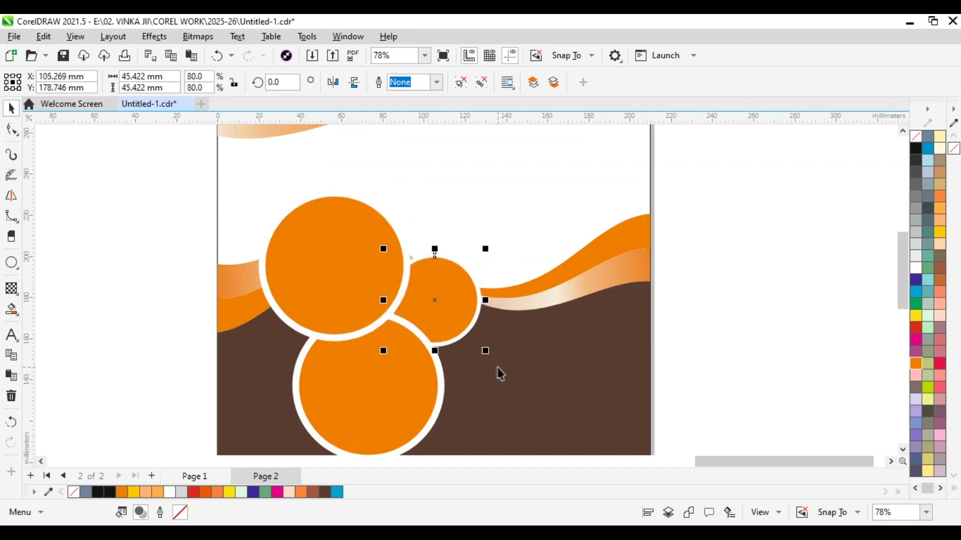
{"action": "mouse_move", "coordinate": [486, 352]}
{"action": "left_mouse_down"}
{"action": "mouse_move", "coordinate": [511, 376]}
{"action": "mouse_move", "coordinate": [487, 350]}
{"action": "left_mouse_up"}
{"action": "key", "text": "Escape"}
Paste the copied chole-bhature and samosa chaat photos and place them in the empty area beside the flyer page
{"action": "scroll", "coordinate": [414, 249], "scroll_direction": "down", "scroll_amount": 2}
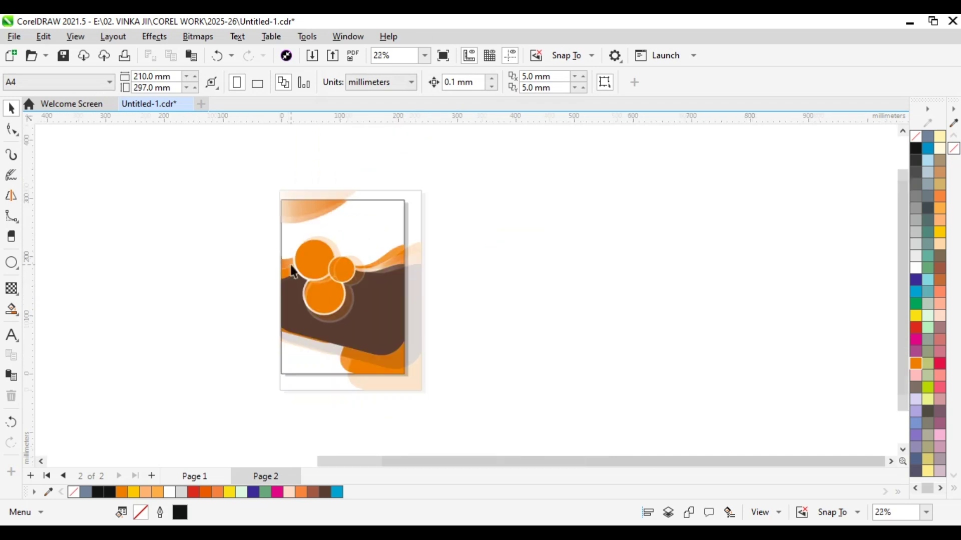
{"action": "scroll", "coordinate": [294, 272], "scroll_direction": "down", "scroll_amount": 1}
{"action": "scroll", "coordinate": [250, 281], "scroll_direction": "left", "scroll_amount": 3}
{"action": "key", "text": "ctrl+v"}
{"action": "left_click_drag", "start_coordinate": [159, 299], "coordinate": [345, 285]}
{"action": "left_click_drag", "start_coordinate": [68, 338], "coordinate": [378, 339]}
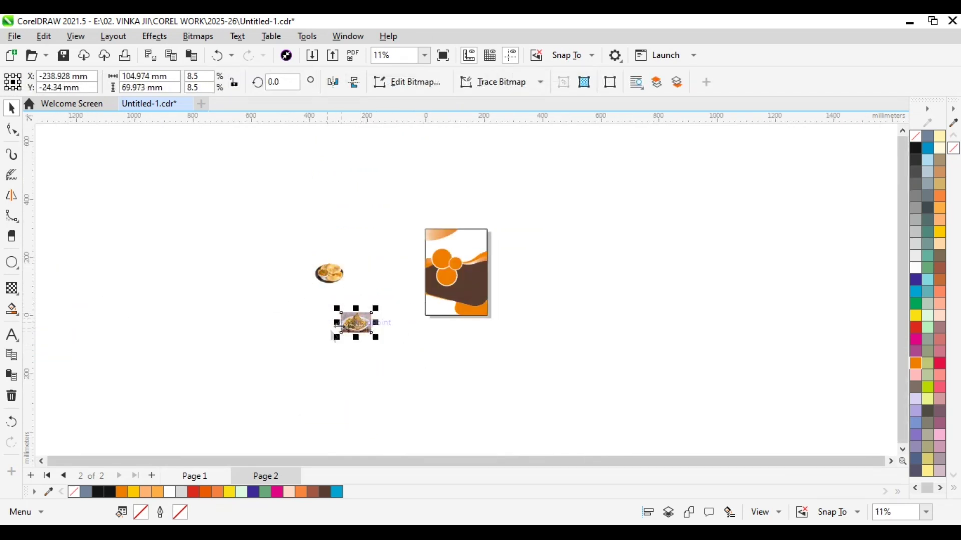
Paste the puri platter photo, scale it down to about 135 mm wide, and place it beside the flyer page
{"action": "key", "text": "ctrl+v"}
{"action": "left_click_drag", "start_coordinate": [122, 281], "coordinate": [395, 283]}
{"action": "scroll", "coordinate": [395, 283], "scroll_direction": "up", "scroll_amount": 3}
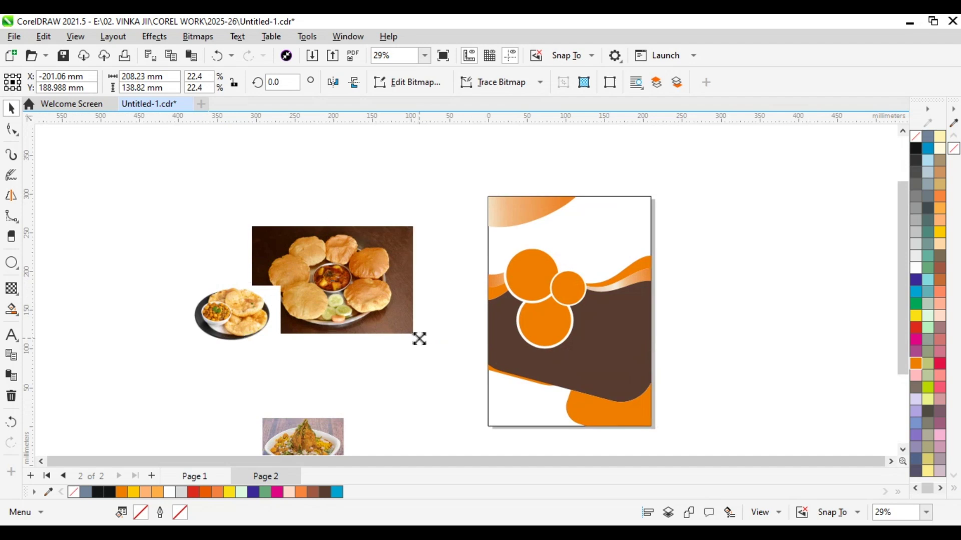
{"action": "left_click_drag", "start_coordinate": [419, 339], "coordinate": [386, 316]}
{"action": "left_click_drag", "start_coordinate": [355, 284], "coordinate": [407, 281]}
Select all three circle groups on the flyer and ungroup them into separate circles
{"action": "left_click", "coordinate": [536, 279]}
{"action": "left_click_drag", "start_coordinate": [462, 234], "coordinate": [593, 354]}
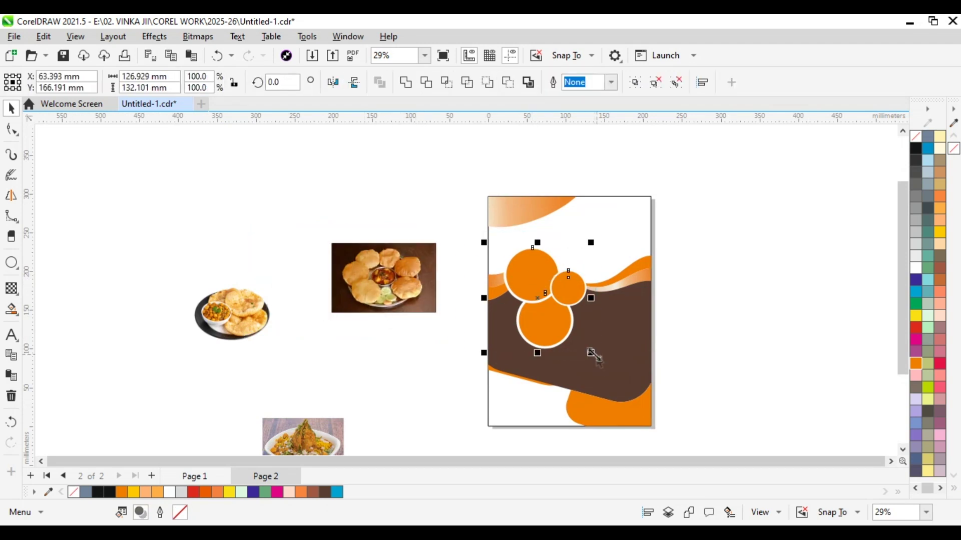
{"action": "right_click", "coordinate": [543, 285]}
{"action": "left_click", "coordinate": [580, 264]}
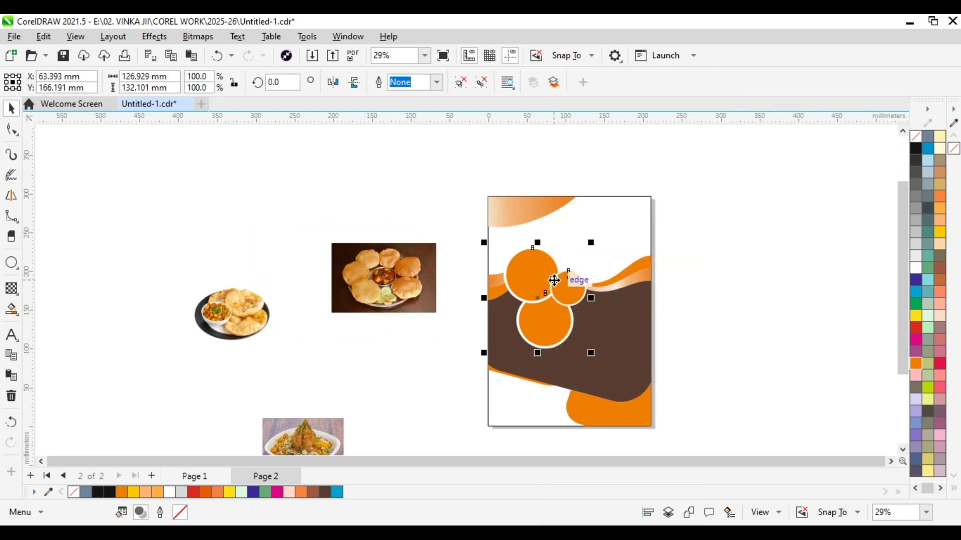
{"action": "right_click", "coordinate": [554, 280]}
{"action": "left_click", "coordinate": [612, 220]}
PowerClip the puri platter photo inside the upper-left circle and the chole-bhature photo inside the lower circle
{"action": "right_click", "coordinate": [355, 273]}
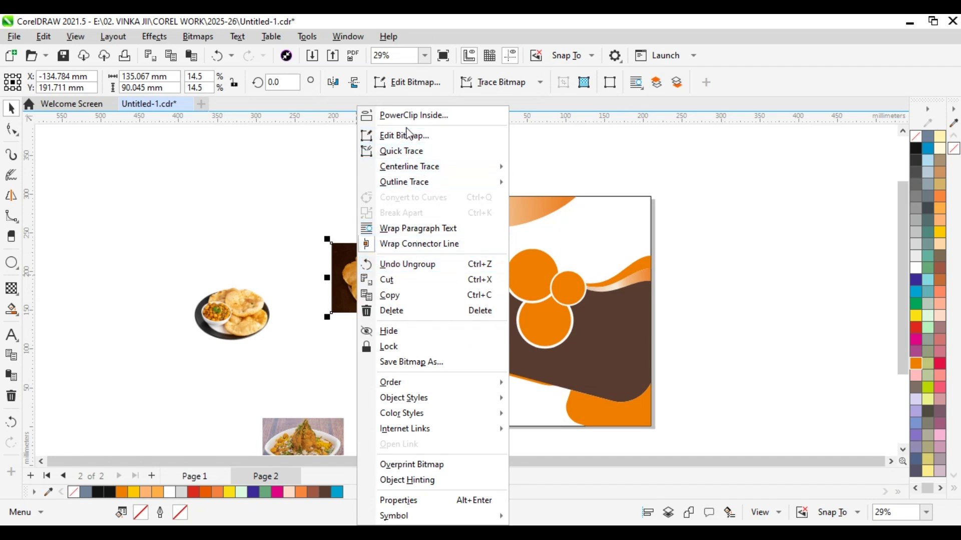
{"action": "left_click", "coordinate": [413, 115]}
{"action": "left_click", "coordinate": [533, 273]}
{"action": "left_click", "coordinate": [230, 316]}
{"action": "right_click", "coordinate": [228, 313]}
{"action": "left_click", "coordinate": [283, 114]}
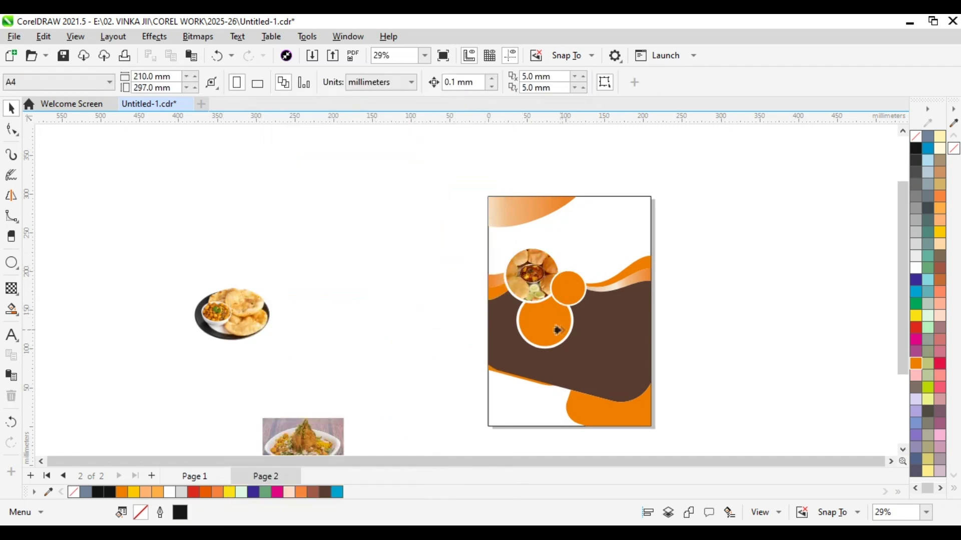
{"action": "left_click", "coordinate": [557, 330]}
PowerClip the samosa chaat photo inside the small circle
{"action": "left_click", "coordinate": [302, 436]}
{"action": "right_click", "coordinate": [306, 438]}
{"action": "left_click", "coordinate": [365, 114]}
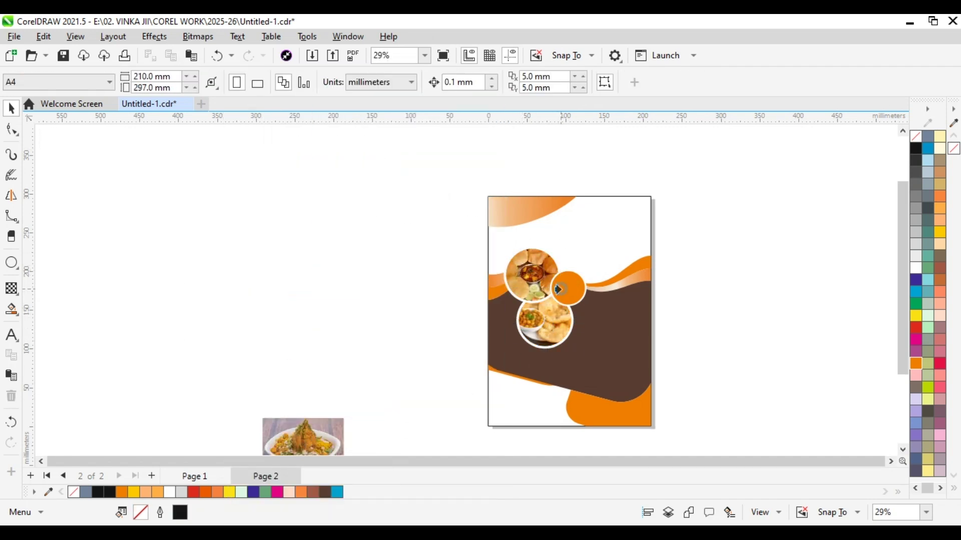
{"action": "left_click", "coordinate": [558, 290]}
Open the upper-left circle's PowerClip contents and resize the puri platter photo to about 102 by 71 mm, shifting it slightly right
{"action": "scroll", "coordinate": [558, 290], "scroll_direction": "up", "scroll_amount": 3}
{"action": "double_click", "coordinate": [511, 290]}
{"action": "scroll", "coordinate": [642, 409], "scroll_direction": "up", "scroll_amount": 3}
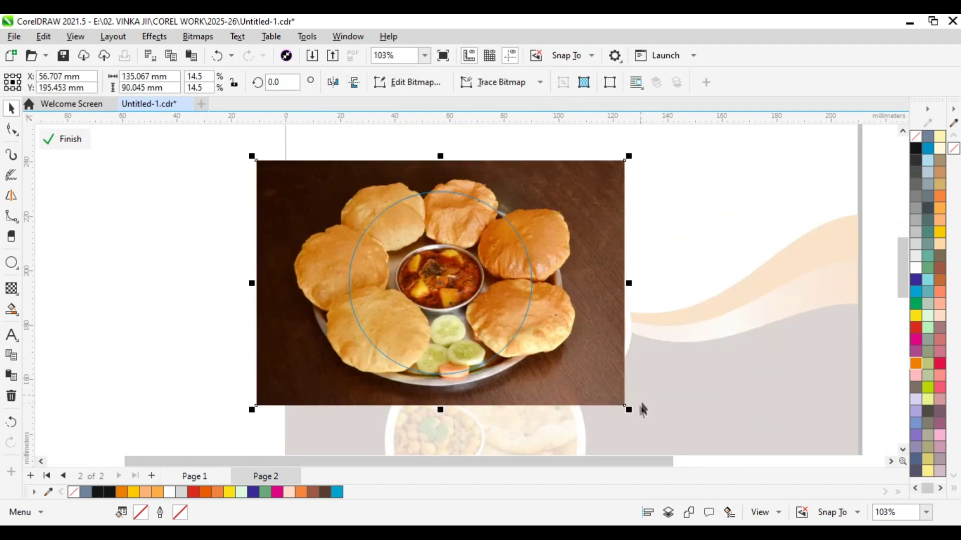
{"action": "left_click_drag", "start_coordinate": [634, 413], "coordinate": [590, 405]}
{"action": "scroll", "coordinate": [476, 399], "scroll_direction": "up", "scroll_amount": 1}
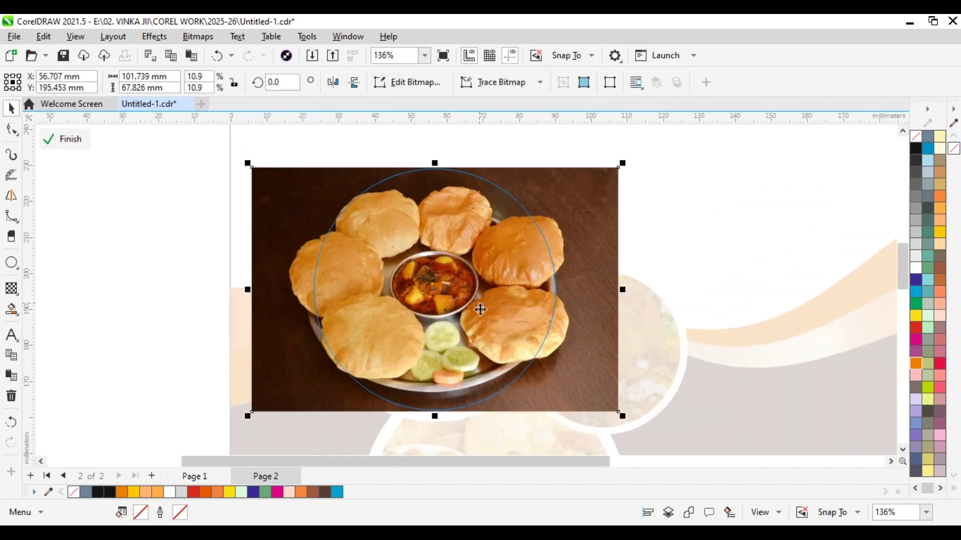
{"action": "left_click_drag", "start_coordinate": [442, 406], "coordinate": [443, 416]}
{"action": "scroll", "coordinate": [444, 416], "scroll_direction": "down", "scroll_amount": 2}
{"action": "left_click_drag", "start_coordinate": [511, 300], "coordinate": [517, 300]}
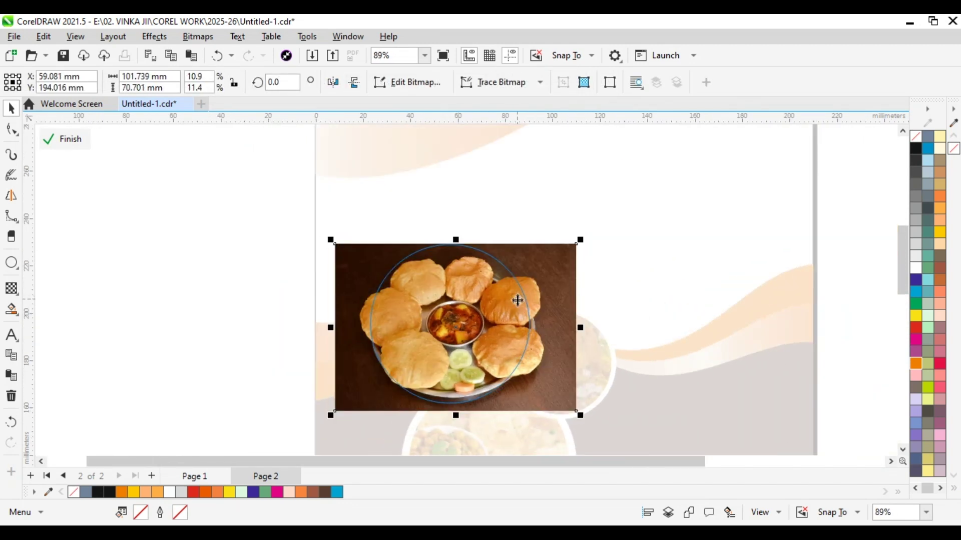
Resize the puri platter photo to about 77 by 68 mm, centre the plate in its circle, and finish editing the contents
{"action": "left_click_drag", "start_coordinate": [576, 412], "coordinate": [571, 420]}
{"action": "scroll", "coordinate": [575, 425], "scroll_direction": "up", "scroll_amount": 2}
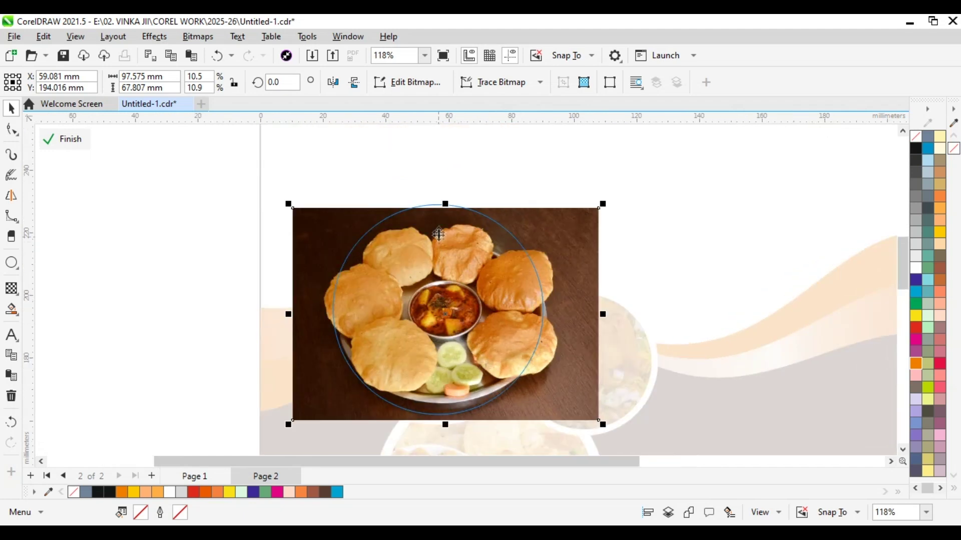
{"action": "left_click_drag", "start_coordinate": [446, 205], "coordinate": [444, 193]}
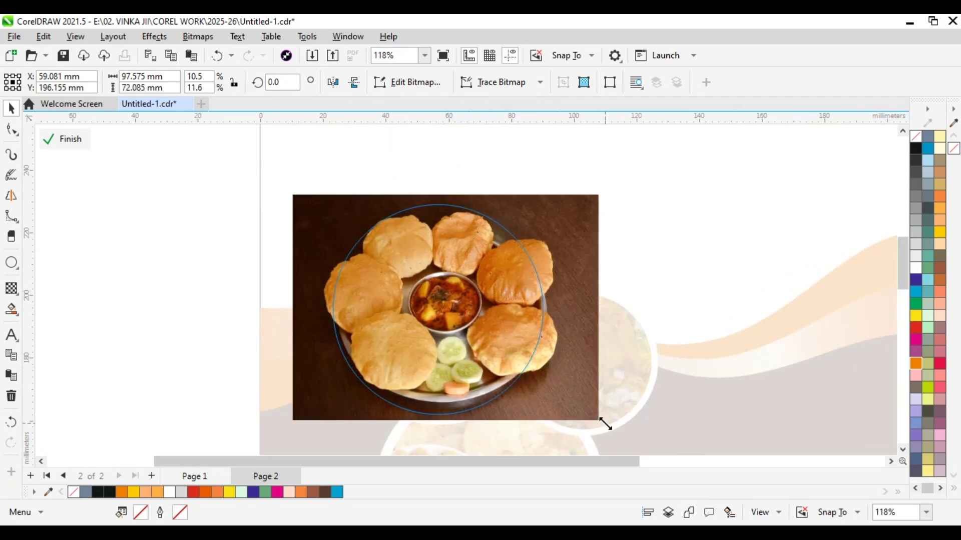
{"action": "left_click_drag", "start_coordinate": [606, 424], "coordinate": [572, 426]}
{"action": "left_click_drag", "start_coordinate": [446, 403], "coordinate": [446, 423]}
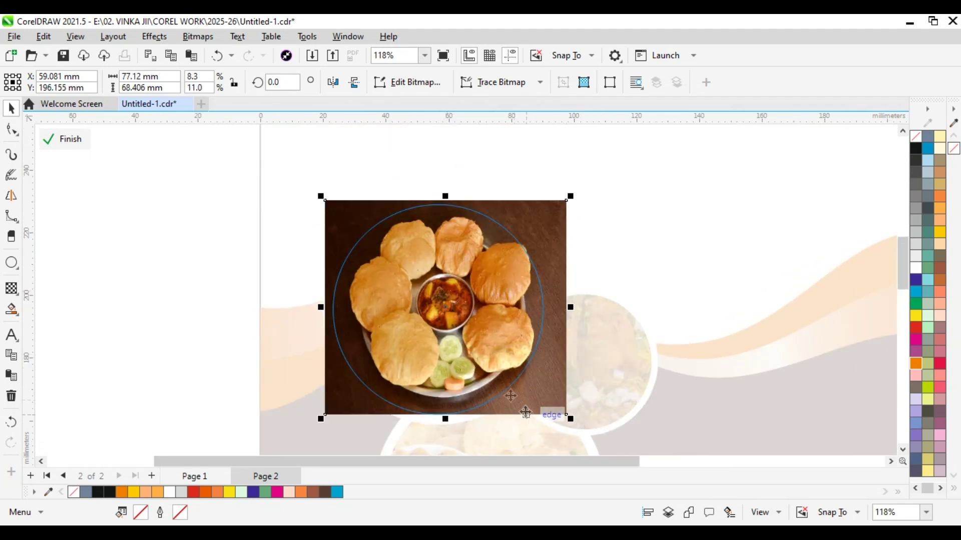
{"action": "left_click_drag", "start_coordinate": [511, 396], "coordinate": [491, 378]}
{"action": "left_click", "coordinate": [64, 138]}
{"action": "left_click", "coordinate": [122, 242]}
{"action": "key", "text": "shift+F4"}
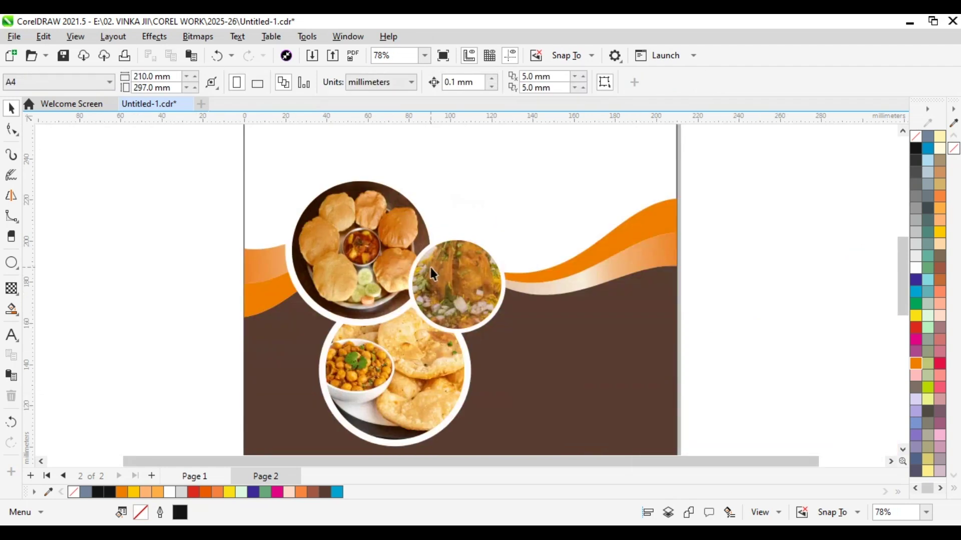
Edit the small circle's contents, shrinking and vertically stretching the samosa chaat photo until the bowl fits the circle, and finish editing
{"action": "left_click", "coordinate": [424, 264]}
{"action": "left_click", "coordinate": [59, 137]}
{"action": "left_click", "coordinate": [425, 264]}
{"action": "mouse_move", "coordinate": [568, 360]}
{"action": "left_mouse_down"}
{"action": "mouse_move", "coordinate": [536, 349]}
{"action": "mouse_move", "coordinate": [572, 342]}
{"action": "left_mouse_up"}
{"action": "scroll", "coordinate": [459, 314], "scroll_direction": "up", "scroll_amount": 2}
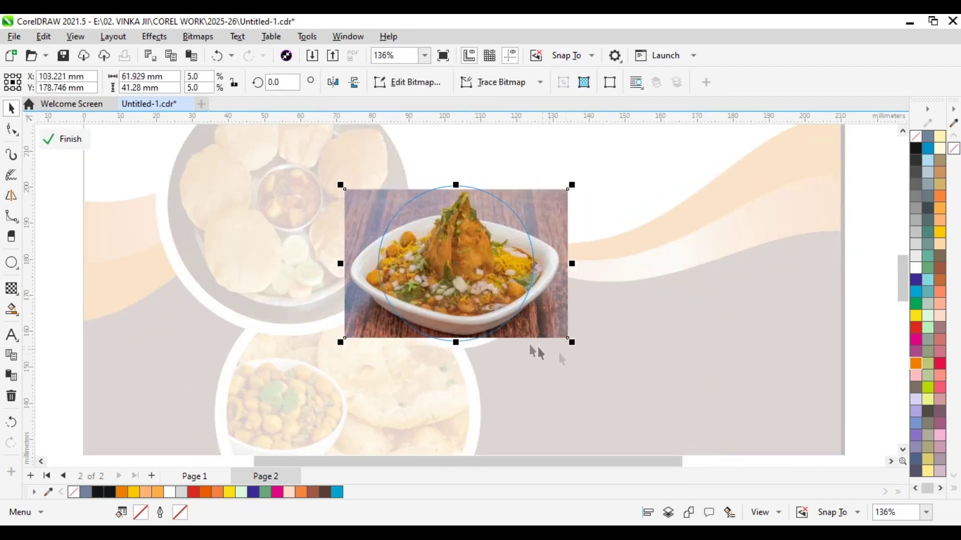
{"action": "left_click_drag", "start_coordinate": [456, 342], "coordinate": [455, 351]}
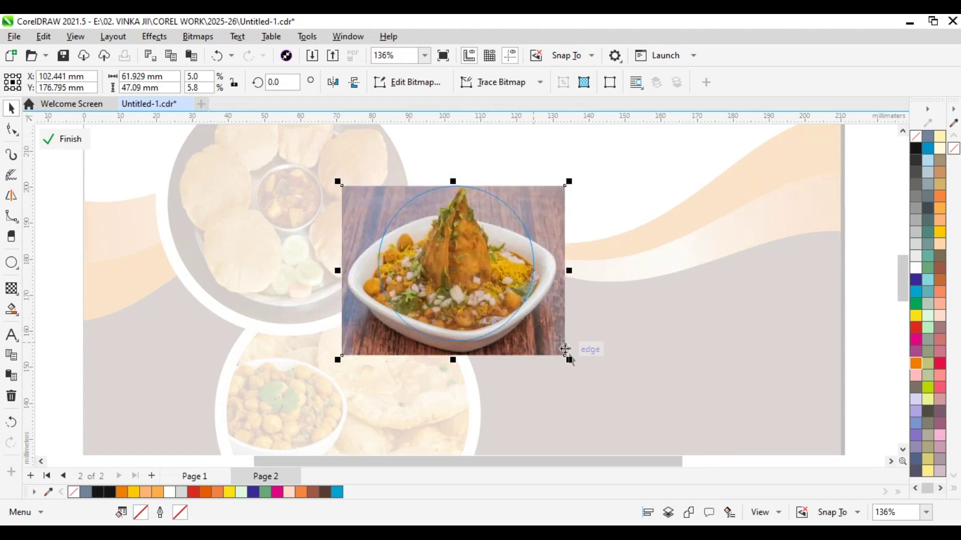
{"action": "left_click_drag", "start_coordinate": [566, 355], "coordinate": [556, 350]}
{"action": "left_click", "coordinate": [496, 283], "text": "ctrl"}
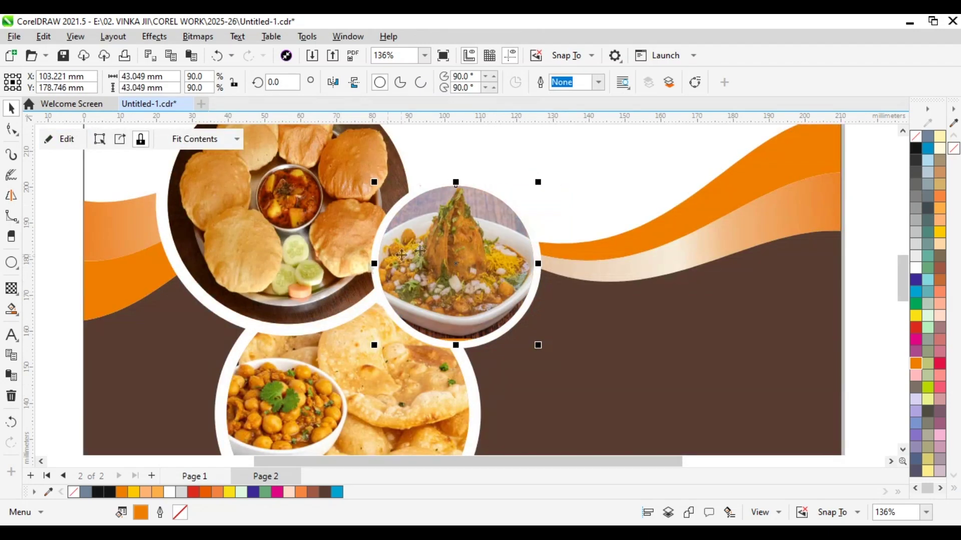
Edit the lower circle's contents, resizing the chole-bhature photo to about 87 by 68 mm so the plate fits, and finish editing
{"action": "left_click", "coordinate": [443, 350]}
{"action": "left_click", "coordinate": [60, 139]}
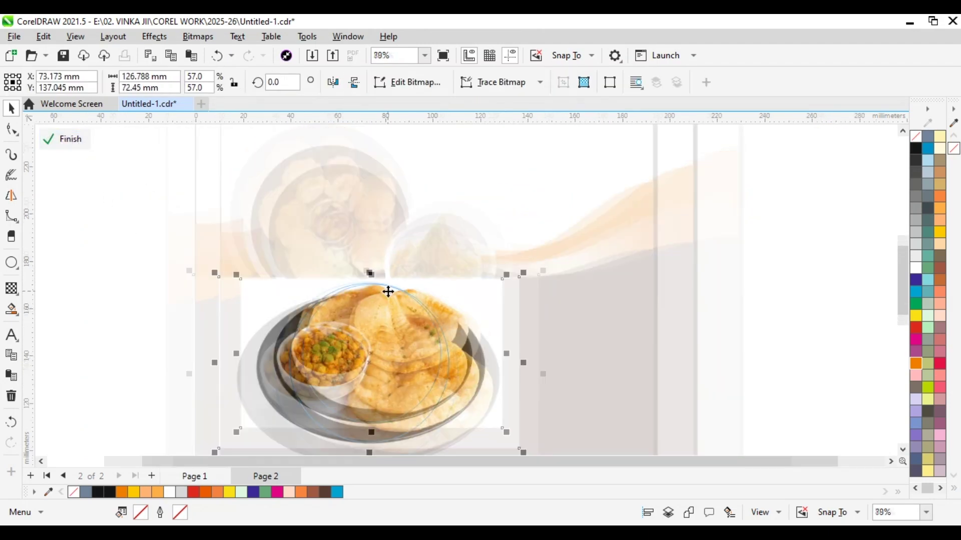
{"action": "left_click_drag", "start_coordinate": [493, 414], "coordinate": [459, 403]}
{"action": "scroll", "coordinate": [369, 396], "scroll_direction": "up", "scroll_amount": 2}
{"action": "left_click_drag", "start_coordinate": [369, 395], "coordinate": [375, 414]}
{"action": "left_click_drag", "start_coordinate": [500, 414], "coordinate": [492, 409]}
{"action": "scroll", "coordinate": [404, 284], "scroll_direction": "up", "scroll_amount": 1}
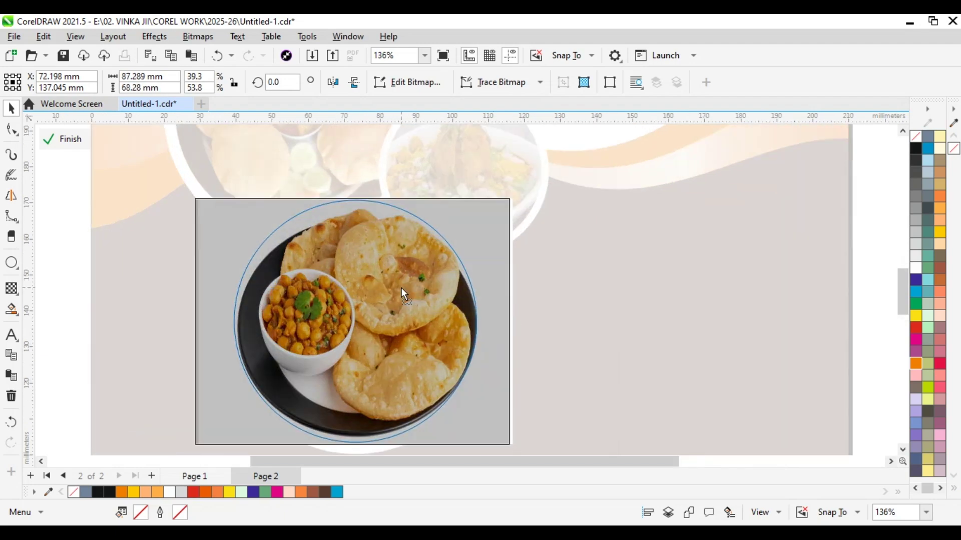
{"action": "left_click", "coordinate": [60, 139]}
{"action": "key", "text": "Escape"}
Try orange, yellow and peach fills on the white backing circle behind the puri platter photo
{"action": "scroll", "coordinate": [382, 275], "scroll_direction": "up", "scroll_amount": 2}
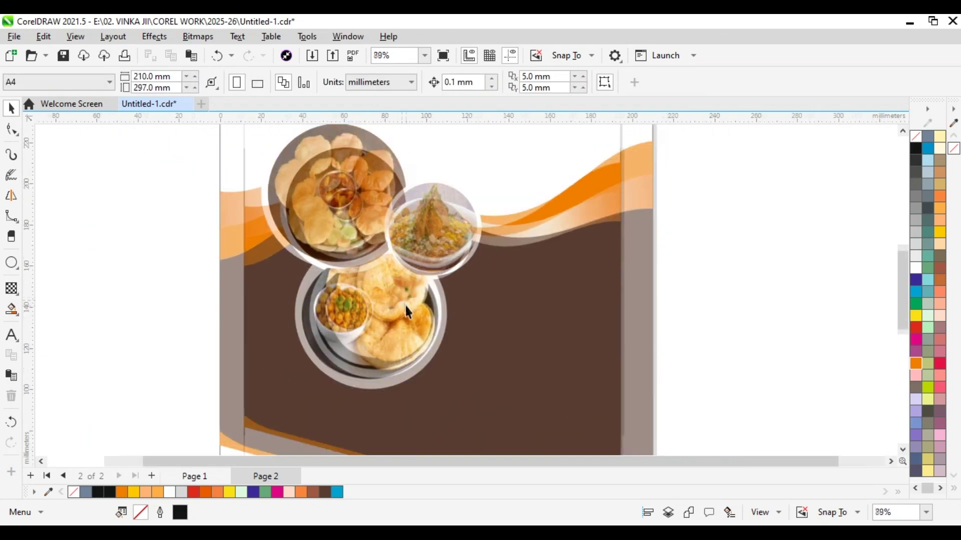
{"action": "scroll", "coordinate": [411, 300], "scroll_direction": "down", "scroll_amount": 2}
{"action": "scroll", "coordinate": [370, 260], "scroll_direction": "up", "scroll_amount": 2}
{"action": "left_click", "coordinate": [330, 297]}
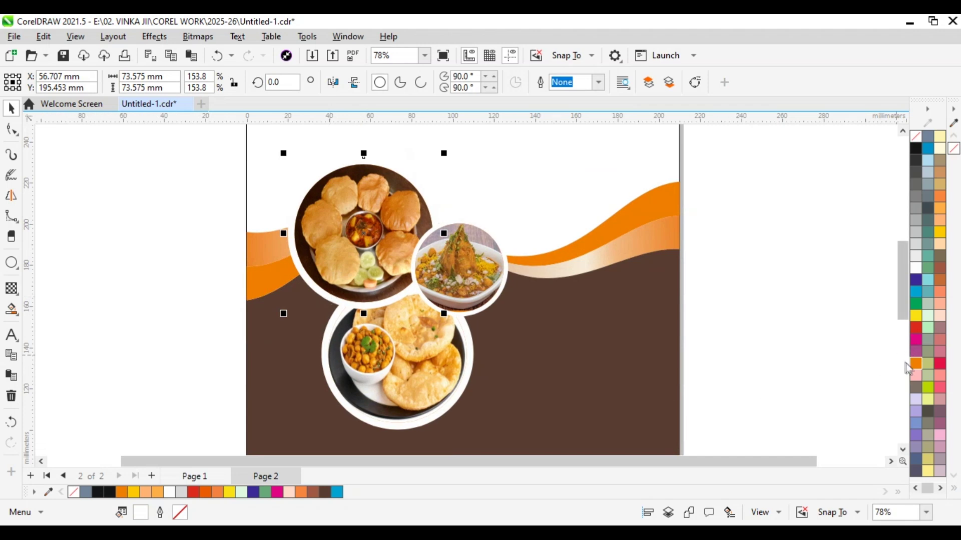
{"action": "left_click", "coordinate": [914, 364]}
{"action": "right_click", "coordinate": [915, 316]}
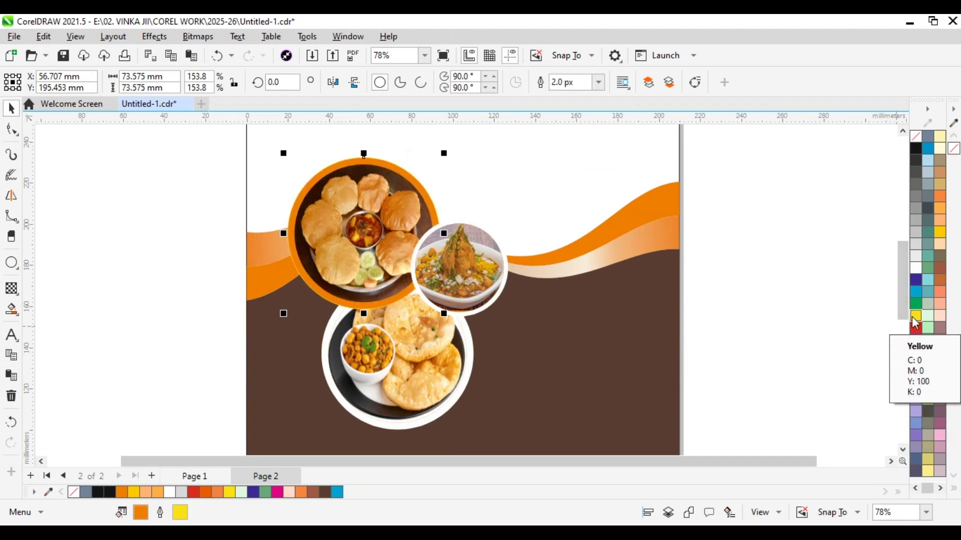
{"action": "left_click", "coordinate": [914, 318]}
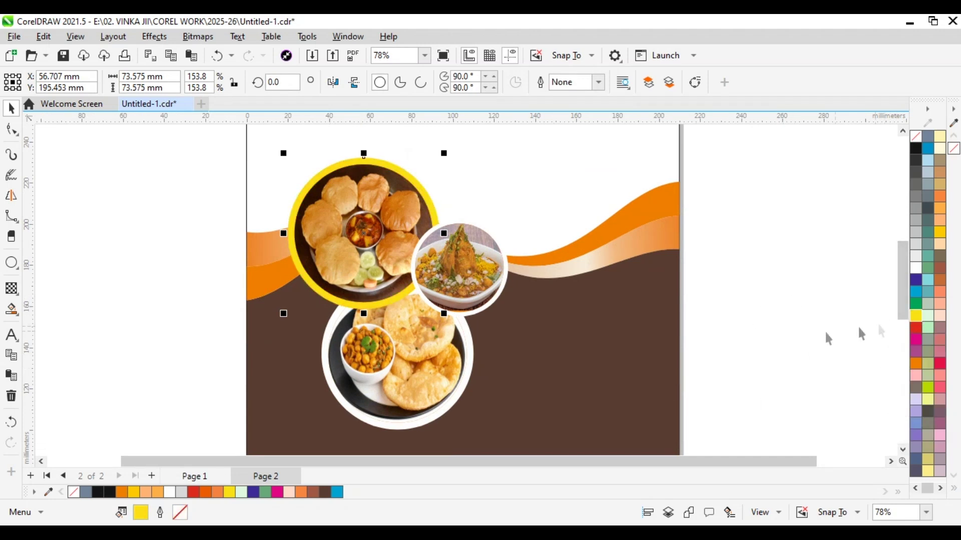
{"action": "left_click", "coordinate": [940, 221]}
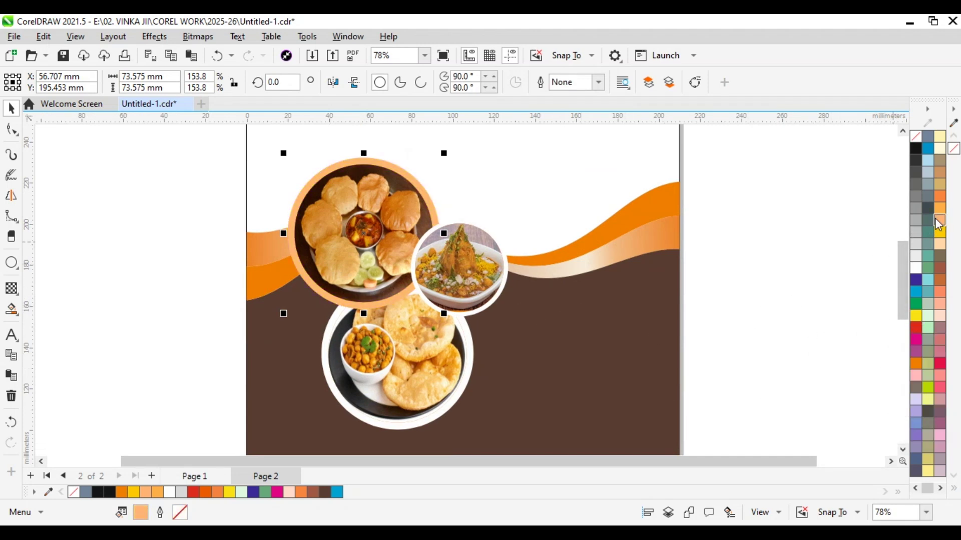
Fill the backing circles of all three food photos with light orange
{"action": "left_click", "coordinate": [494, 347]}
{"action": "left_click", "coordinate": [940, 217]}
{"action": "left_click", "coordinate": [498, 232]}
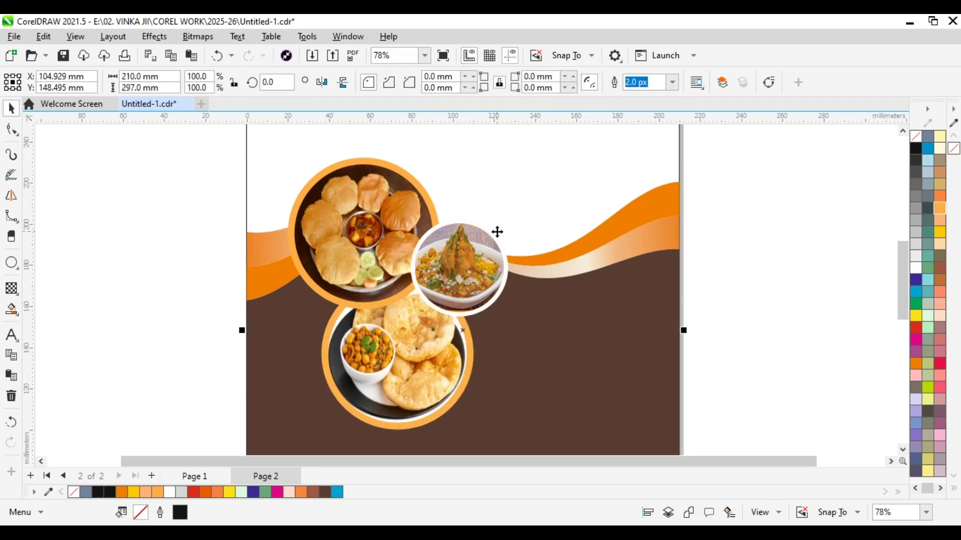
{"action": "left_click", "coordinate": [487, 229]}
{"action": "left_click", "coordinate": [940, 210]}
{"action": "key", "text": "Escape"}
Sample the wave's orange with the Color Eyedropper and apply it to the backing rings of all three food photos
{"action": "scroll", "coordinate": [497, 248], "scroll_direction": "up", "scroll_amount": 2}
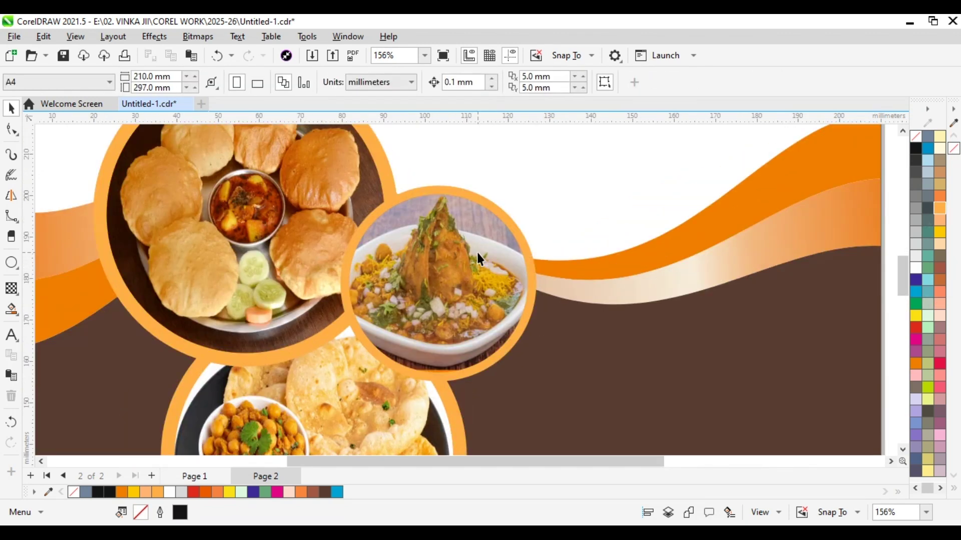
{"action": "left_click", "coordinate": [18, 310]}
{"action": "left_click", "coordinate": [60, 361]}
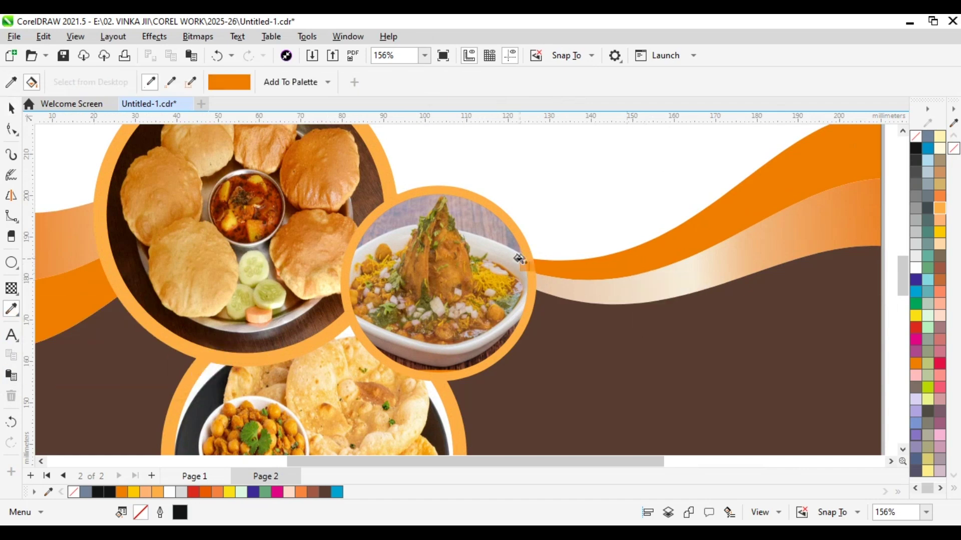
{"action": "left_click", "coordinate": [524, 251]}
{"action": "left_click", "coordinate": [388, 180]}
{"action": "scroll", "coordinate": [291, 344], "scroll_direction": "down", "scroll_amount": 2}
{"action": "left_click", "coordinate": [292, 344]}
{"action": "scroll", "coordinate": [291, 343], "scroll_direction": "down", "scroll_amount": 1}
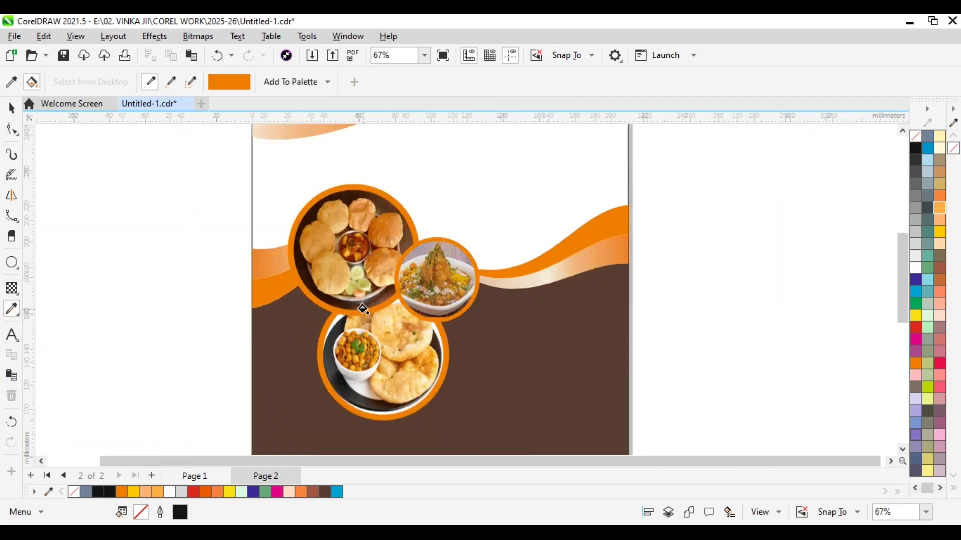
{"action": "scroll", "coordinate": [378, 280], "scroll_direction": "up", "scroll_amount": 1}
{"action": "key", "text": "space"}
{"action": "scroll", "coordinate": [417, 259], "scroll_direction": "down", "scroll_amount": 1}
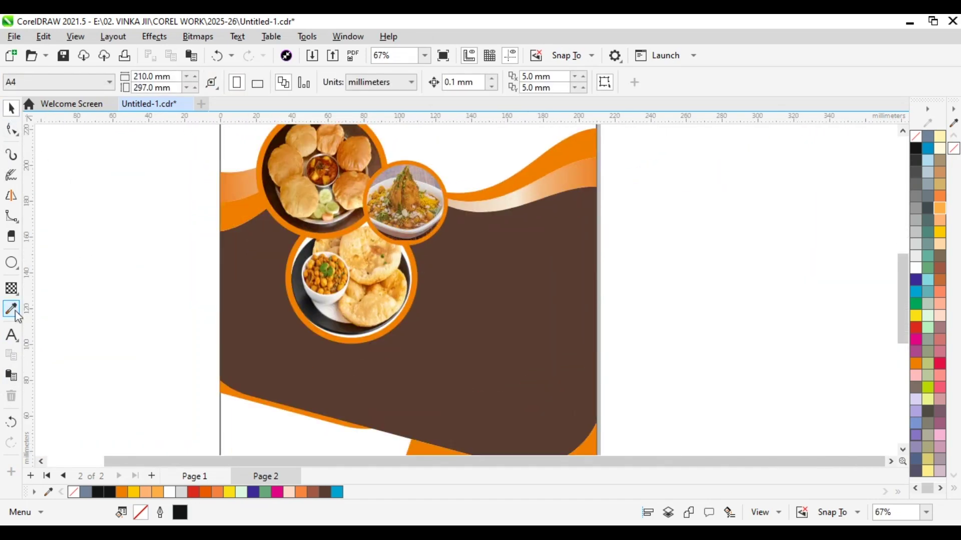
{"action": "left_click", "coordinate": [18, 268]}
{"action": "left_click", "coordinate": [60, 334]}
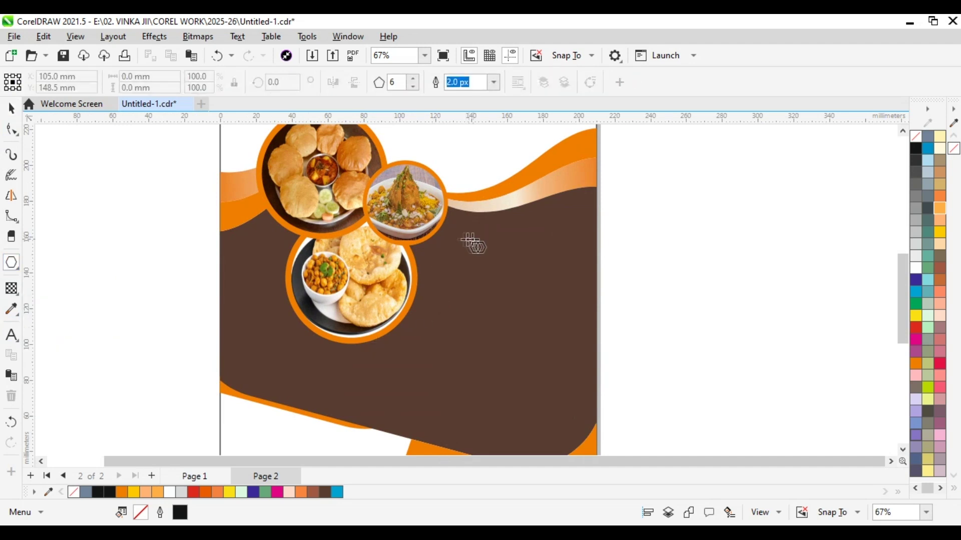
{"action": "left_click", "coordinate": [15, 263]}
{"action": "left_click", "coordinate": [157, 148]}
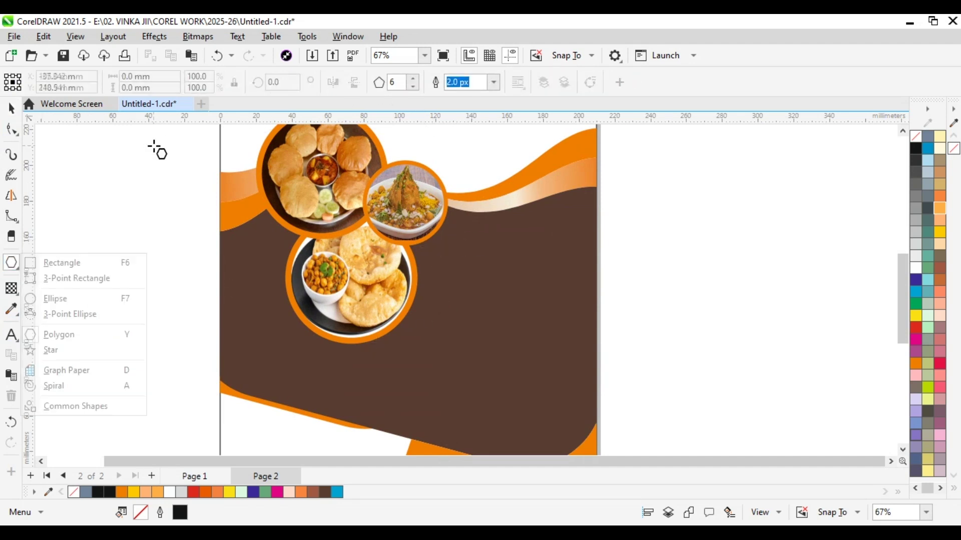
Draw a complex star about 53 by 49 mm on the brown area beside the food photos and give it 16 points
{"action": "left_click", "coordinate": [11, 262]}
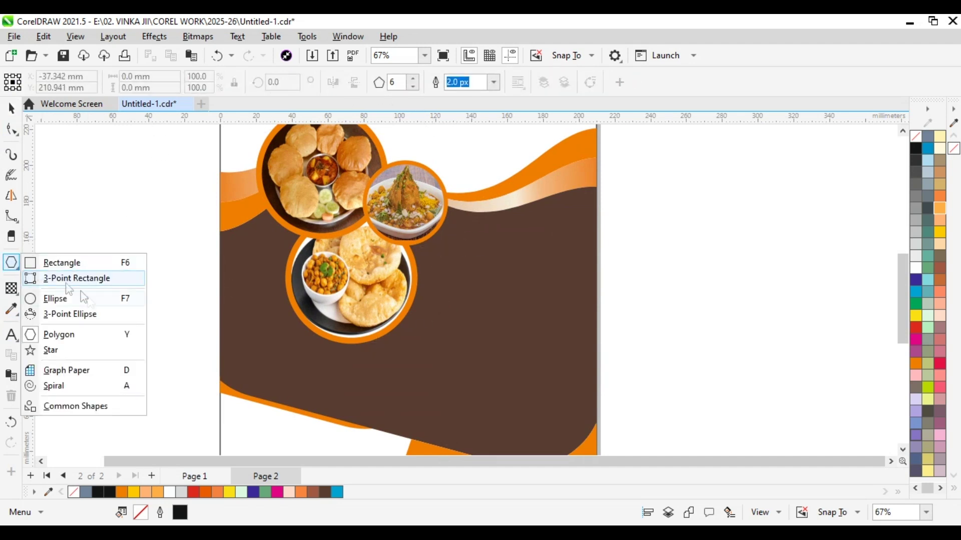
{"action": "left_click", "coordinate": [101, 349]}
{"action": "mouse_move", "coordinate": [459, 261]}
{"action": "left_mouse_down"}
{"action": "mouse_move", "coordinate": [480, 304]}
{"action": "mouse_move", "coordinate": [493, 301]}
{"action": "left_mouse_up"}
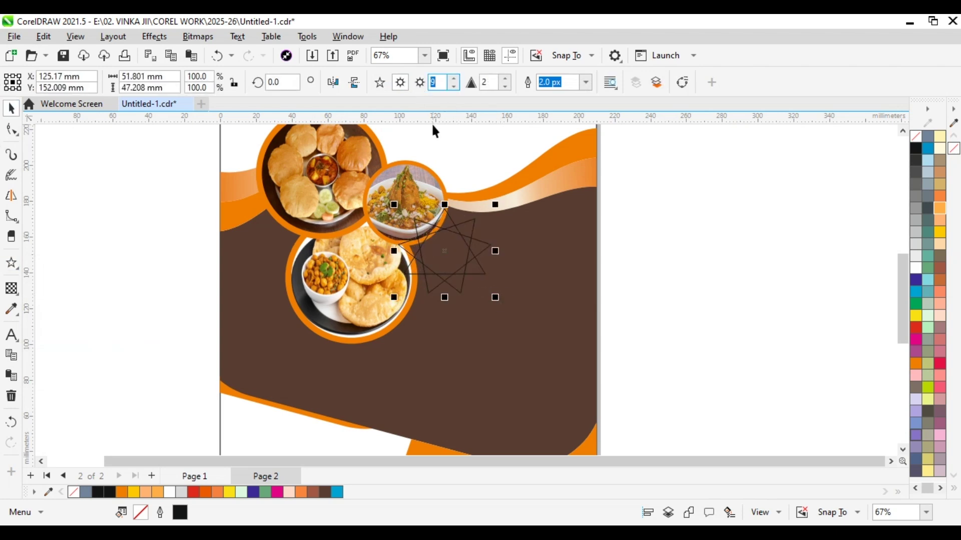
{"action": "left_click", "coordinate": [455, 86]}
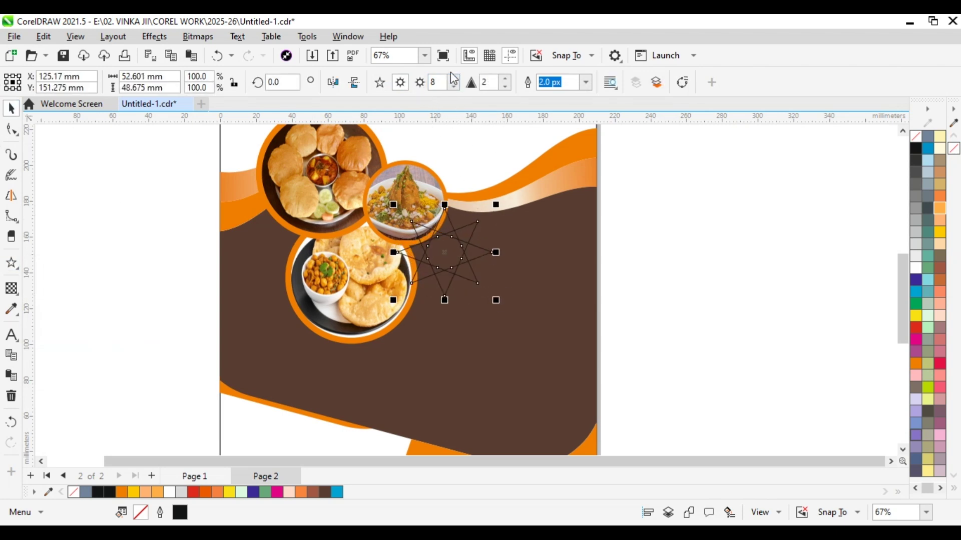
{"action": "left_click_drag", "start_coordinate": [455, 81], "coordinate": [455, 81]}
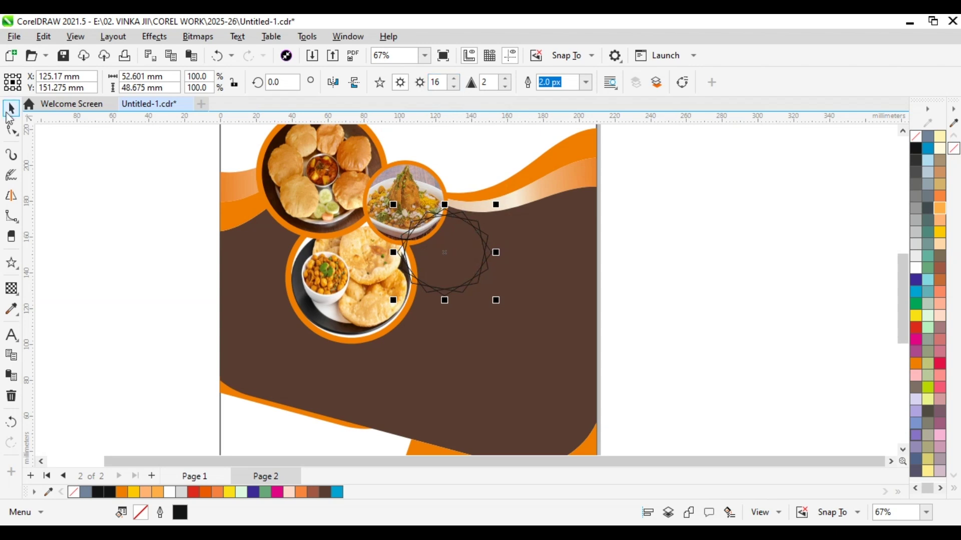
Fill the 16-point star with orange and remove its outline
{"action": "left_click", "coordinate": [915, 364]}
{"action": "right_click", "coordinate": [916, 138]}
{"action": "scroll", "coordinate": [478, 266], "scroll_direction": "up", "scroll_amount": 2}
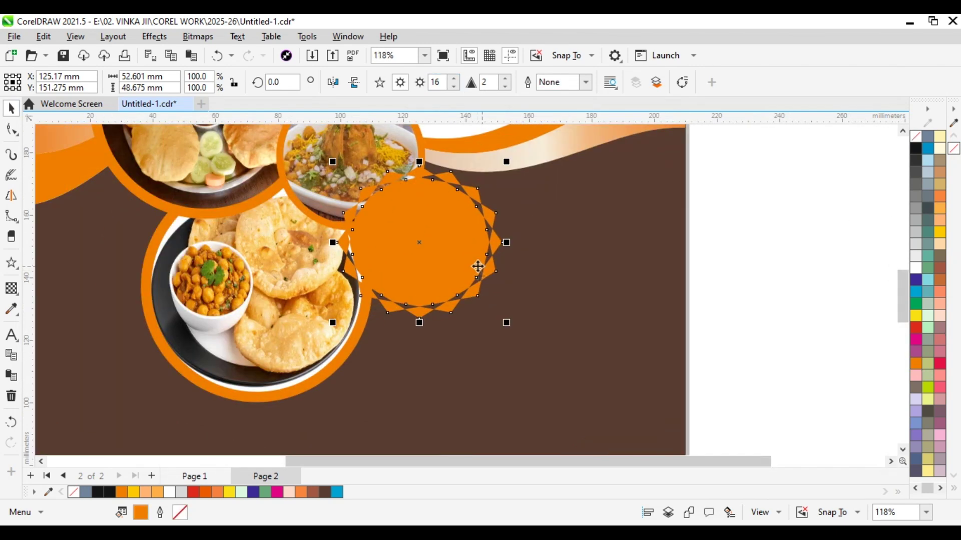
Scale the star to 50%, about 26 by 24 mm, and move it over the lower edge of the smallest food circle
{"action": "left_click_drag", "start_coordinate": [504, 322], "coordinate": [461, 281]}
{"action": "left_click_drag", "start_coordinate": [431, 232], "coordinate": [423, 195]}
Try yellow and light orange fills on the star
{"action": "scroll", "coordinate": [419, 183], "scroll_direction": "up", "scroll_amount": 2}
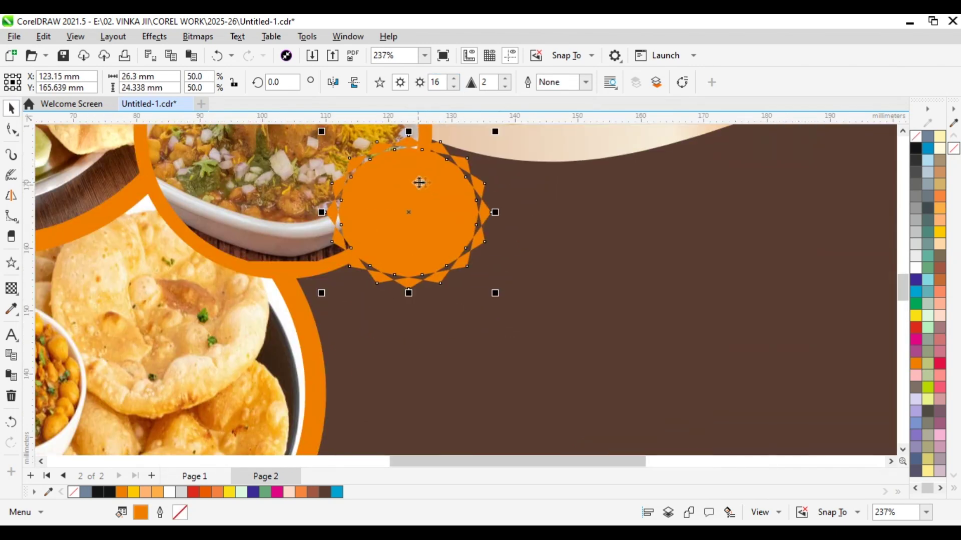
{"action": "left_click", "coordinate": [915, 315]}
{"action": "left_click", "coordinate": [939, 208]}
{"action": "scroll", "coordinate": [570, 247], "scroll_direction": "down", "scroll_amount": 2}
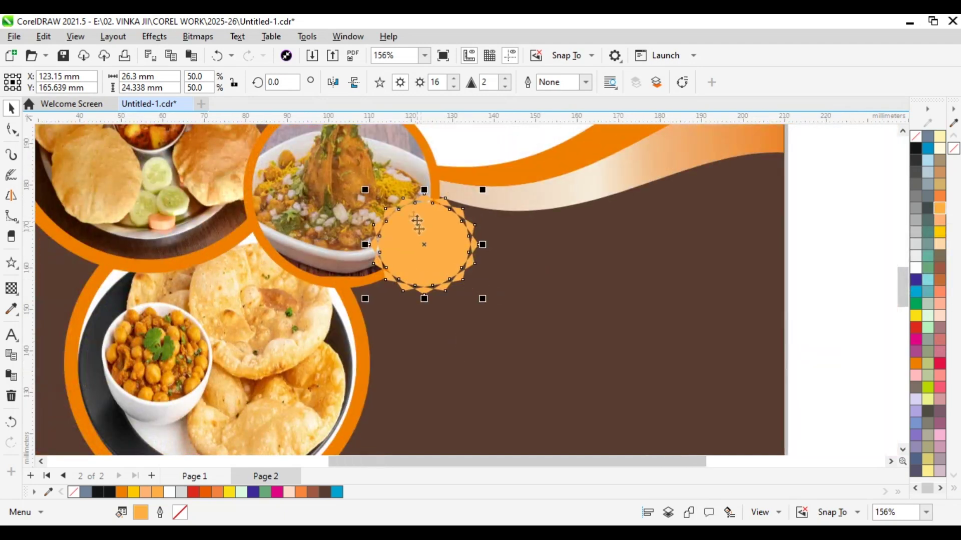
Fill the star with orange and give it a white outline
{"action": "scroll", "coordinate": [570, 247], "scroll_direction": "up", "scroll_amount": 3}
{"action": "left_click", "coordinate": [915, 361]}
{"action": "scroll", "coordinate": [475, 262], "scroll_direction": "down", "scroll_amount": 2}
{"action": "scroll", "coordinate": [882, 278], "scroll_direction": "up", "scroll_amount": 2}
{"action": "right_click", "coordinate": [916, 268]}
{"action": "scroll", "coordinate": [541, 282], "scroll_direction": "down", "scroll_amount": 2}
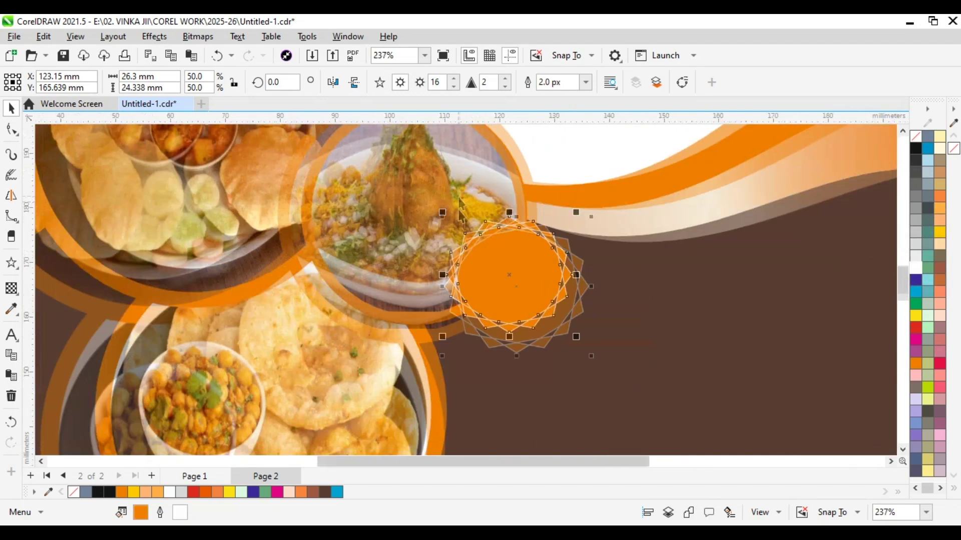
Set the star's outline to 5.0 px wide, placed behind the fill and scaling with the object
{"action": "key", "text": "F12"}
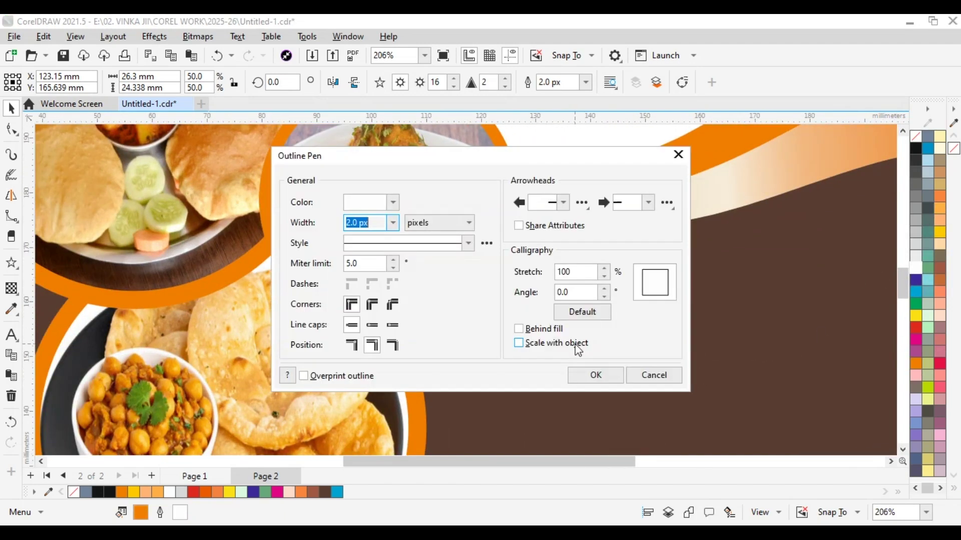
{"action": "left_click", "coordinate": [392, 223]}
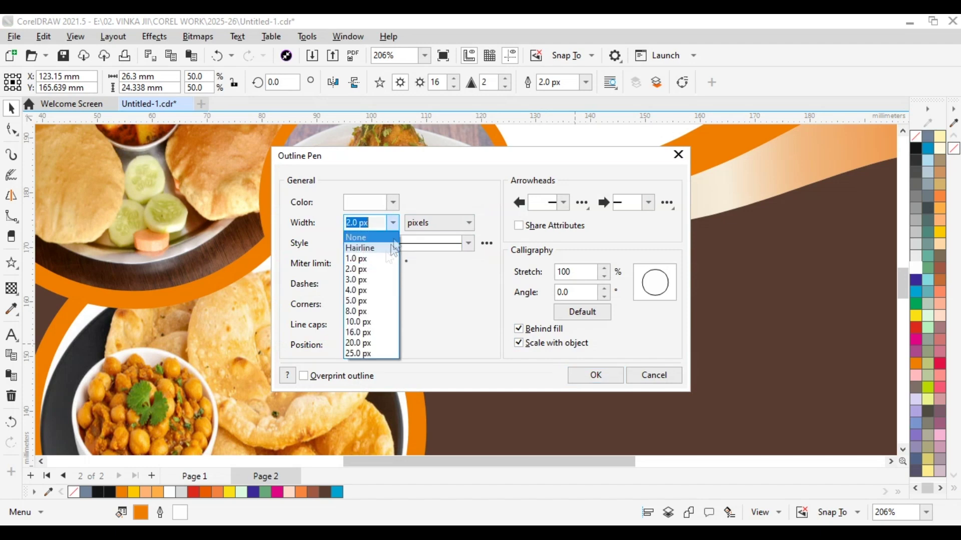
{"action": "left_click", "coordinate": [365, 306]}
{"action": "left_click", "coordinate": [593, 375]}
Enlarge the star badge to about 45 by 41 mm and move it onto the brown area beside the lower food circle
{"action": "scroll", "coordinate": [545, 278], "scroll_direction": "down", "scroll_amount": 2}
{"action": "scroll", "coordinate": [529, 278], "scroll_direction": "up", "scroll_amount": 1}
{"action": "left_click_drag", "start_coordinate": [529, 278], "coordinate": [608, 387]}
{"action": "scroll", "coordinate": [551, 280], "scroll_direction": "down", "scroll_amount": 1}
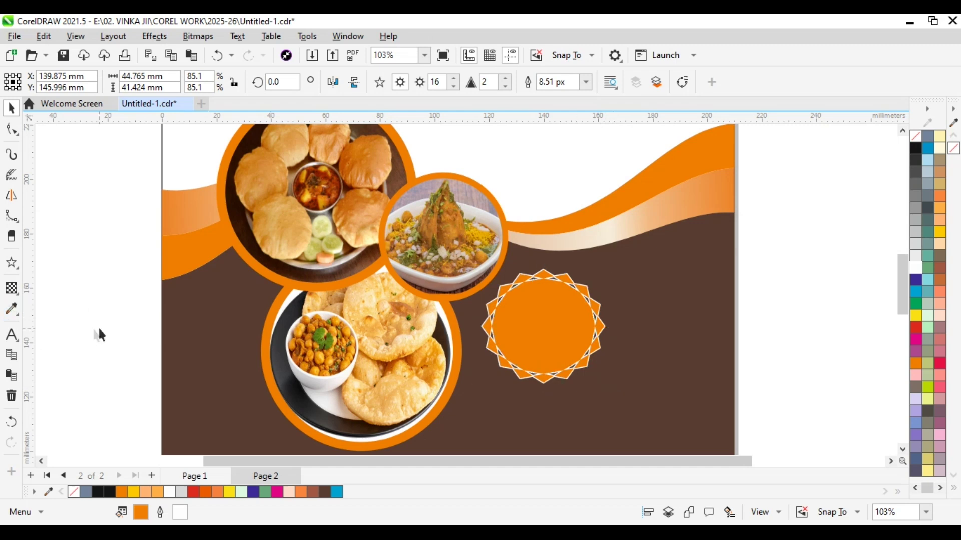
Add the text "Only" in bold white Arial at 24 pt on the star badge and centre it horizontally
{"action": "key", "text": "F8"}
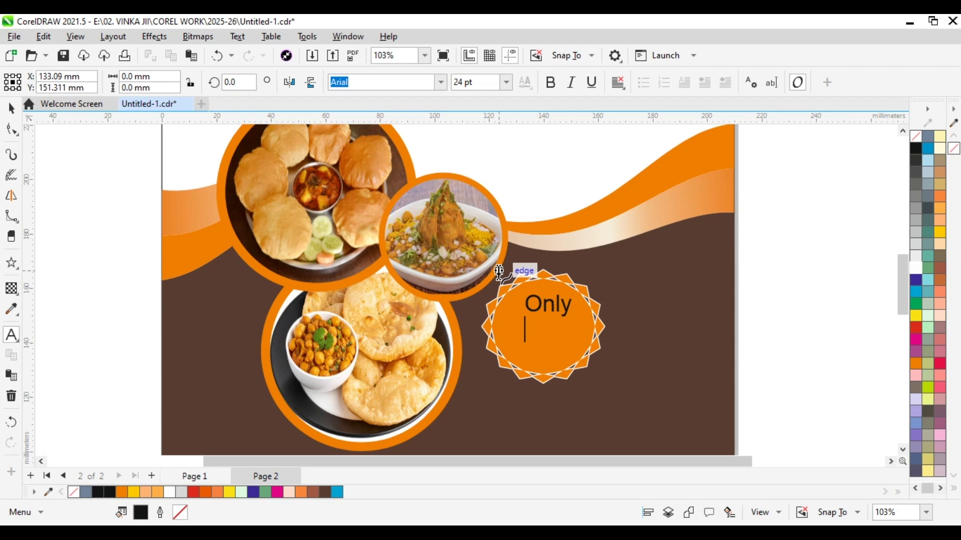
{"action": "key", "text": "ctrl+space"}
{"action": "left_click", "coordinate": [549, 311]}
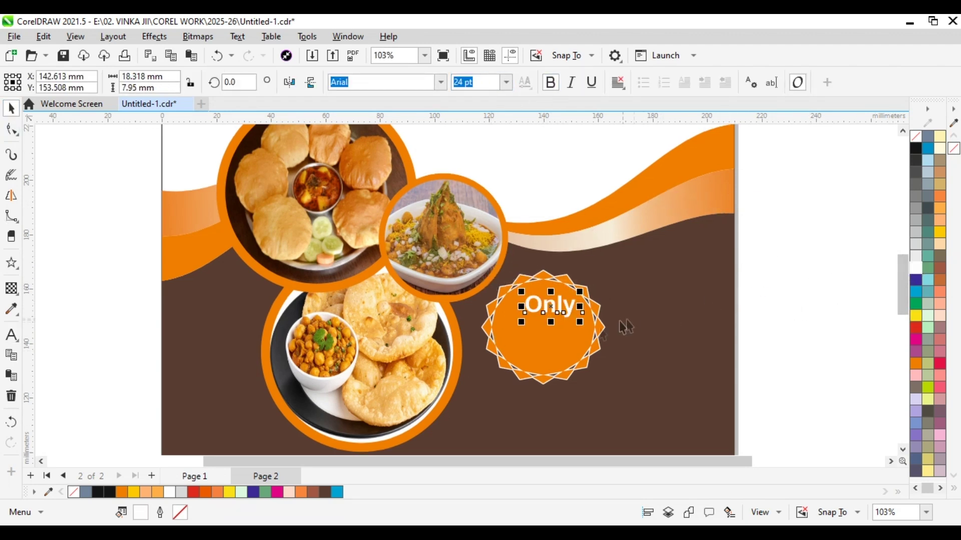
{"action": "left_click", "coordinate": [578, 339], "text": "shift"}
{"action": "key", "text": "c"}
{"action": "left_click", "coordinate": [806, 319]}
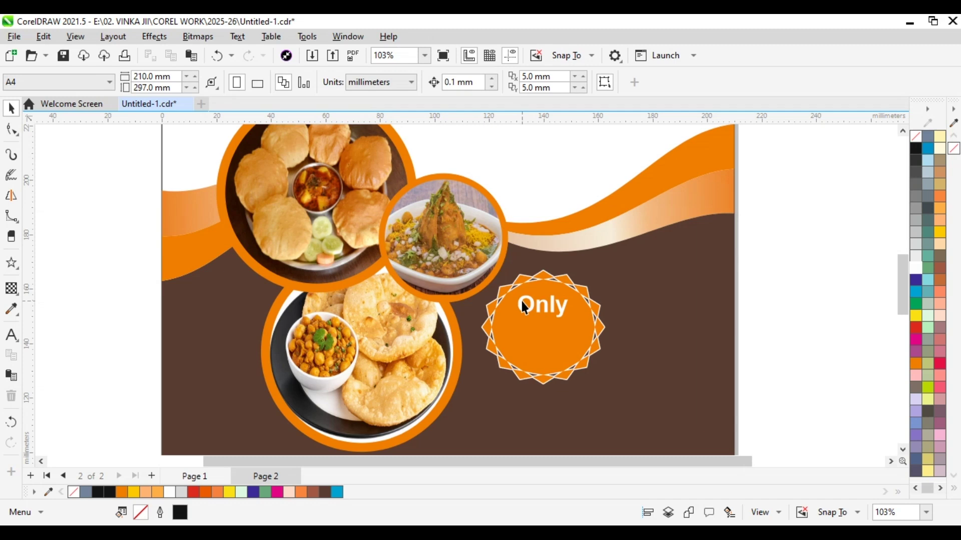
Open the glyph browser and look through the Wingdings characters for a suitable symbol
{"action": "key", "text": "ctrl+F11"}
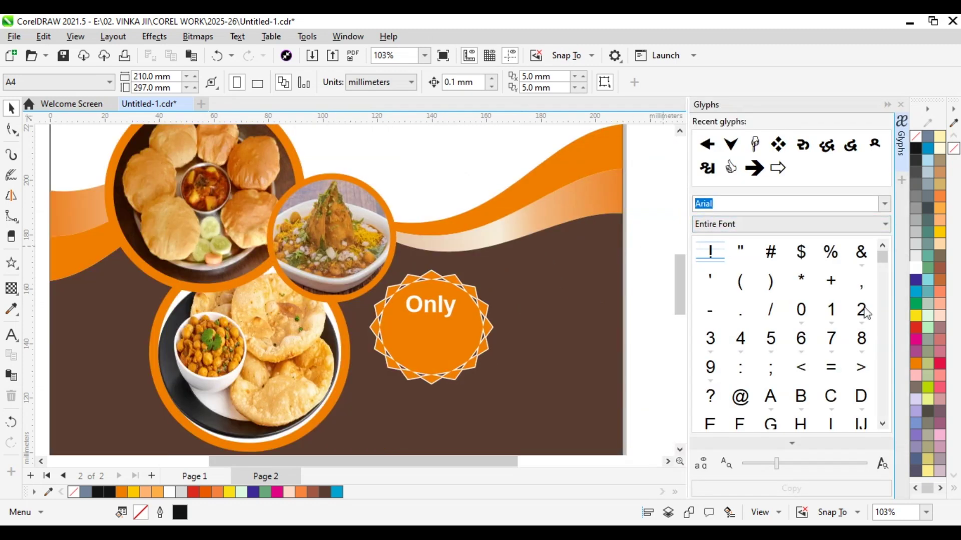
{"action": "scroll", "coordinate": [866, 313], "scroll_direction": "down", "scroll_amount": 6}
{"action": "left_click", "coordinate": [885, 206]}
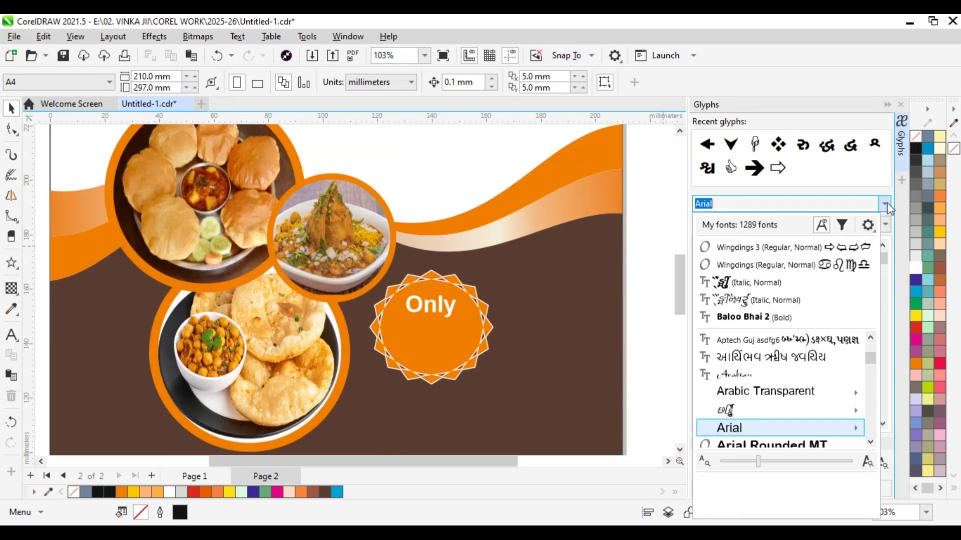
{"action": "left_click", "coordinate": [767, 270]}
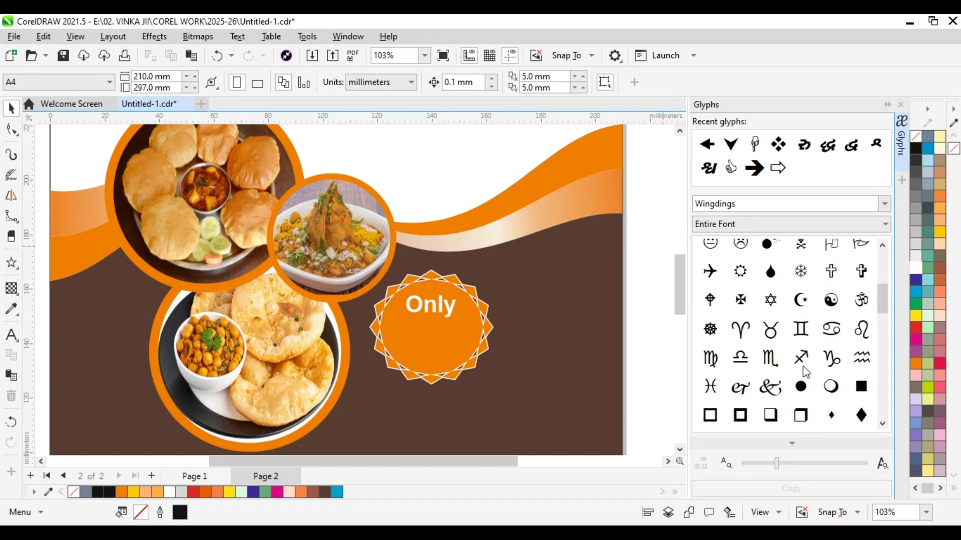
{"action": "scroll", "coordinate": [803, 363], "scroll_direction": "down", "scroll_amount": 10}
{"action": "scroll", "coordinate": [806, 364], "scroll_direction": "down", "scroll_amount": 3}
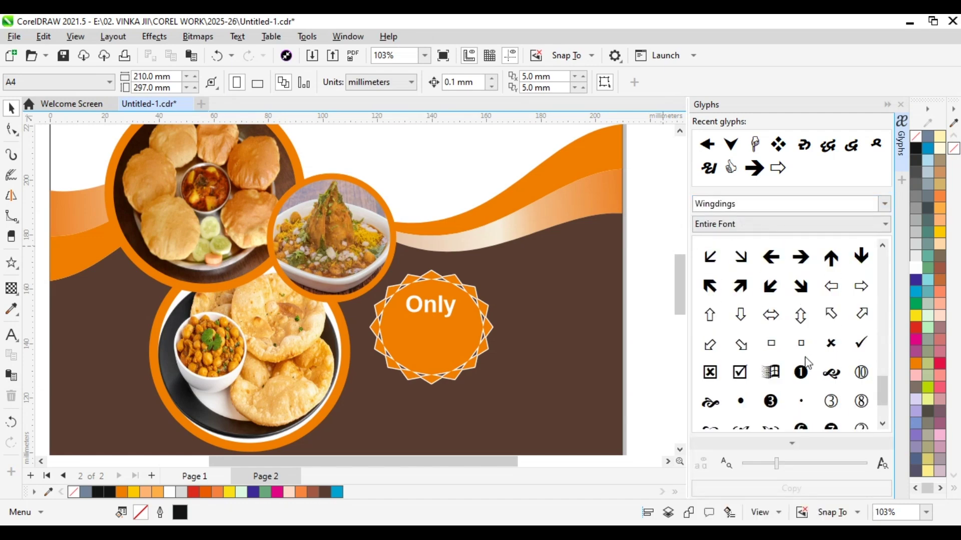
{"action": "scroll", "coordinate": [816, 368], "scroll_direction": "up", "scroll_amount": 5}
{"action": "scroll", "coordinate": [825, 370], "scroll_direction": "down", "scroll_amount": 5}
{"action": "scroll", "coordinate": [836, 374], "scroll_direction": "up", "scroll_amount": 10}
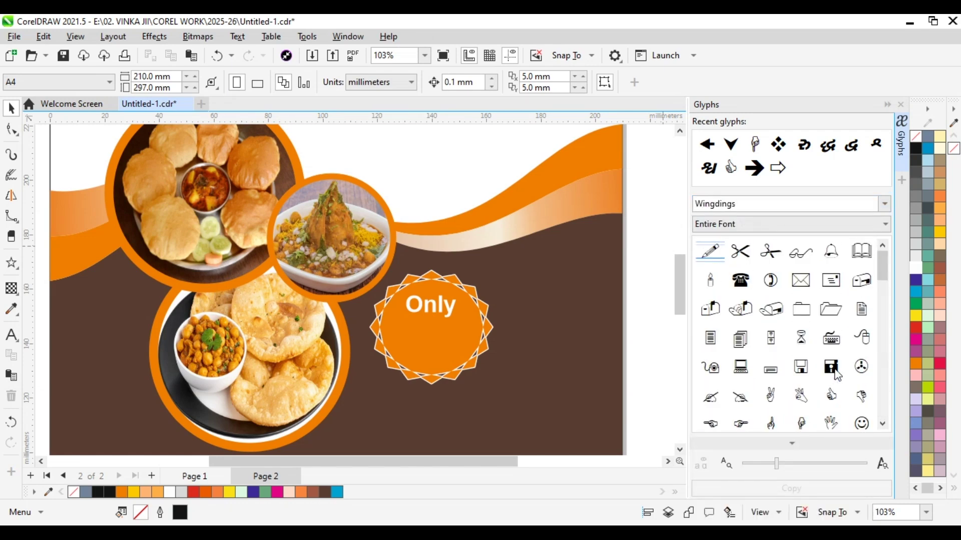
Switch the glyph font to Wingdings 3 and look through its symbols
{"action": "left_click", "coordinate": [884, 203]}
{"action": "left_click", "coordinate": [798, 247]}
{"action": "left_click", "coordinate": [885, 203]}
{"action": "left_click", "coordinate": [799, 262]}
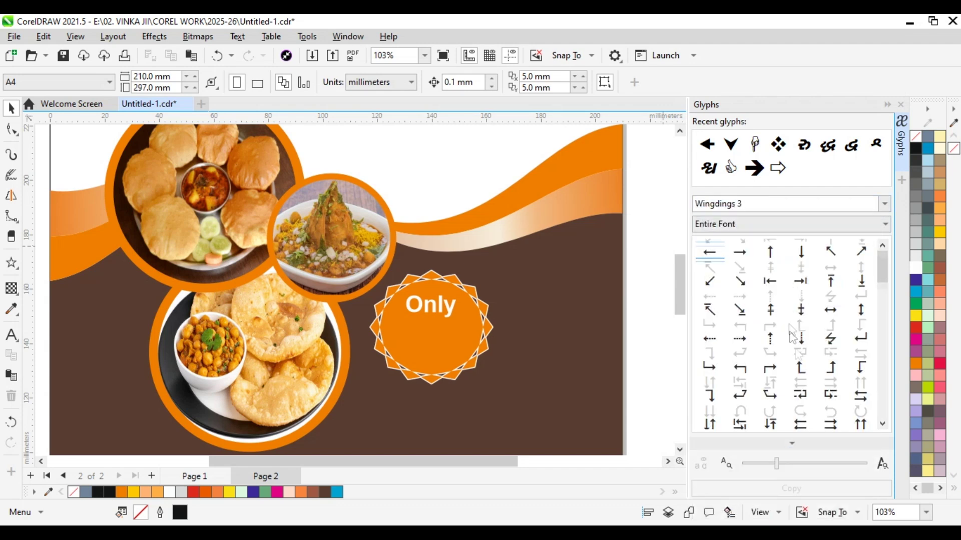
{"action": "scroll", "coordinate": [795, 335], "scroll_direction": "down", "scroll_amount": 10}
Look through the font list for another glyph source and choose Baloo Bhai 2
{"action": "left_click", "coordinate": [885, 203]}
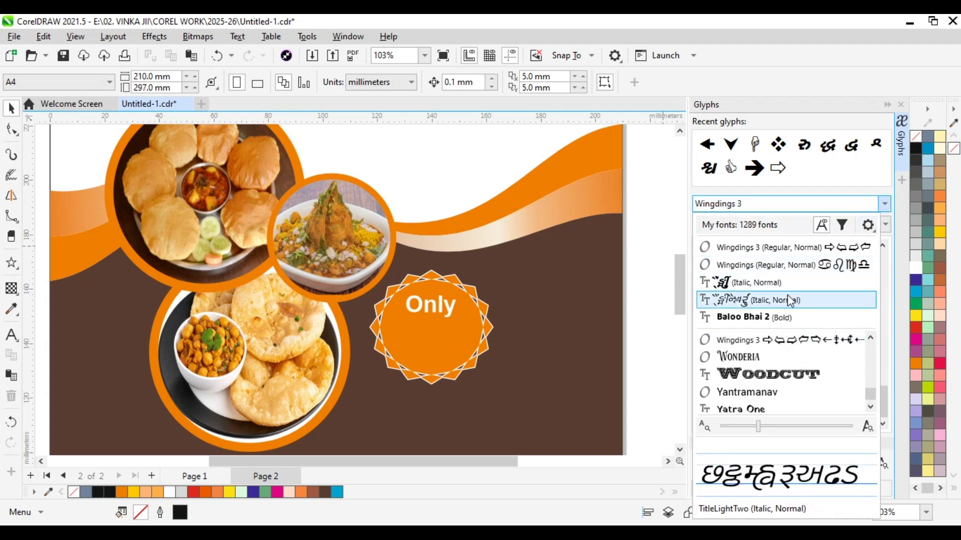
{"action": "scroll", "coordinate": [798, 345], "scroll_direction": "down", "scroll_amount": 2}
{"action": "mouse_move", "coordinate": [799, 349]}
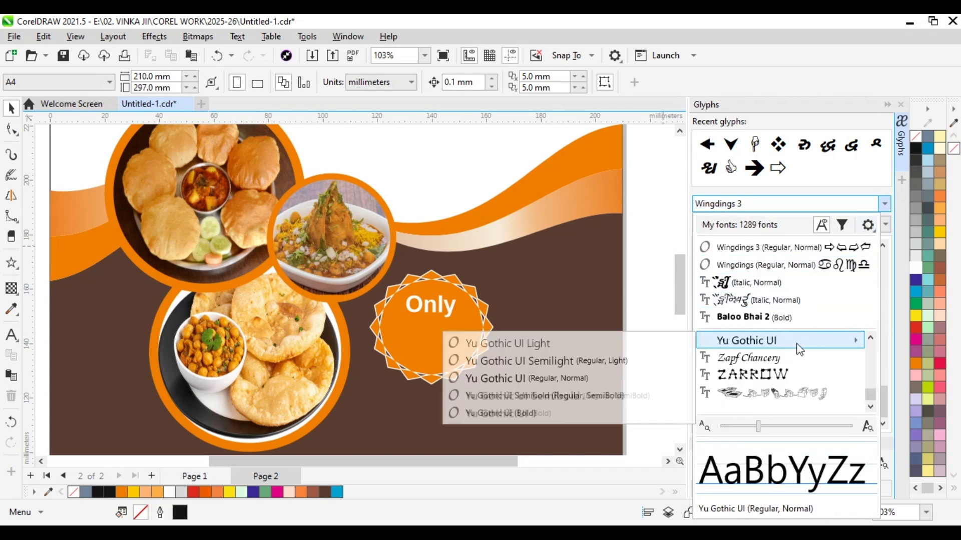
{"action": "scroll", "coordinate": [796, 363], "scroll_direction": "up", "scroll_amount": 10}
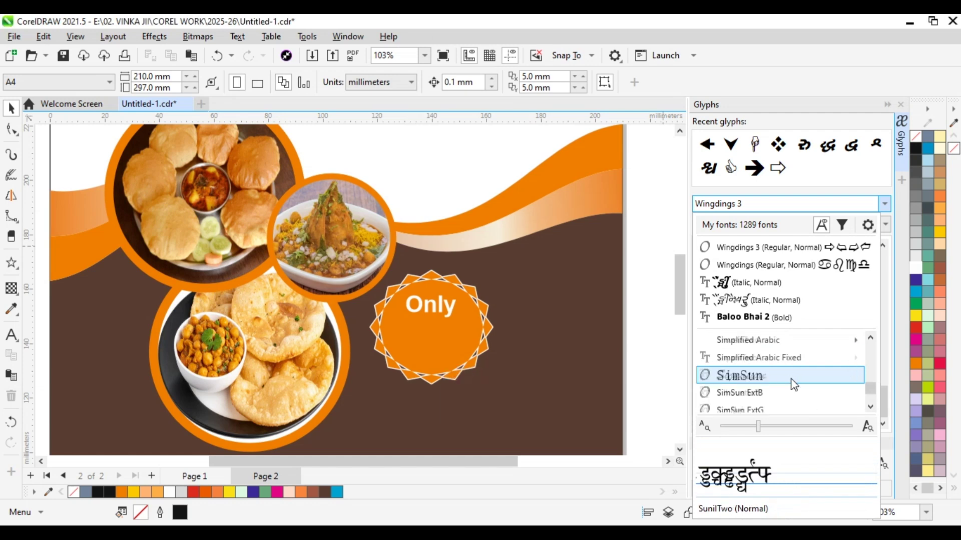
{"action": "scroll", "coordinate": [792, 374], "scroll_direction": "up", "scroll_amount": 2}
{"action": "key", "text": "Down"}
{"action": "key", "text": "Down"}
{"action": "key", "text": "Down"}
{"action": "key", "text": "Down"}
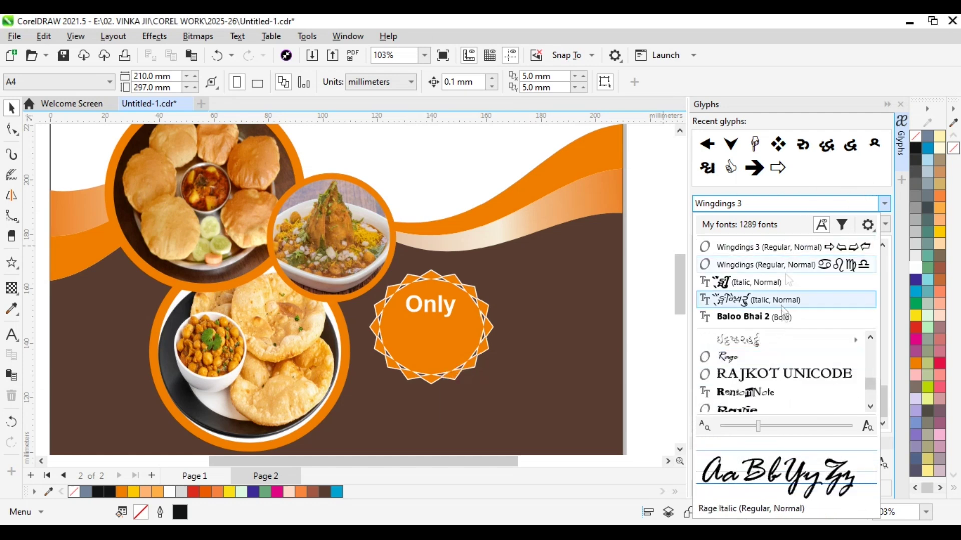
{"action": "key", "text": "Up"}
{"action": "key", "text": "Up"}
{"action": "key", "text": "Up"}
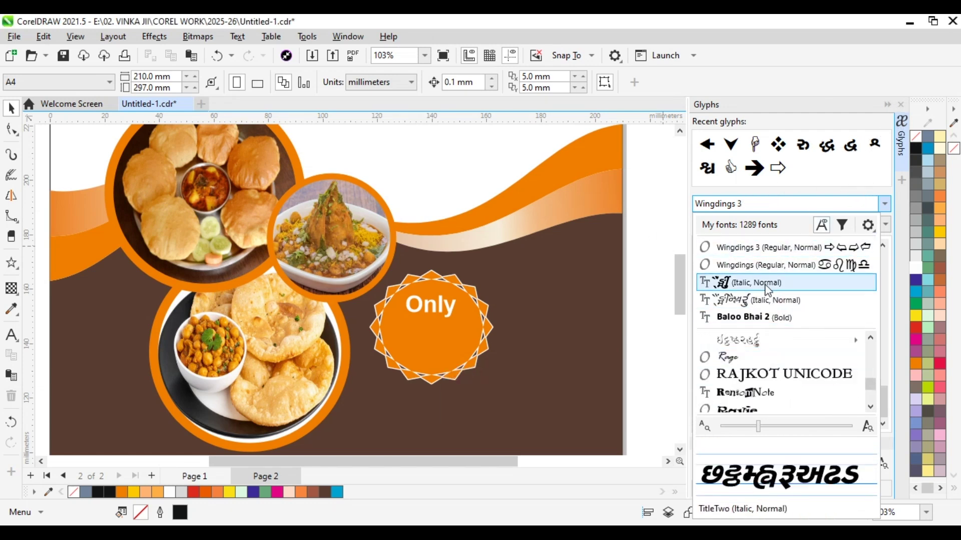
{"action": "left_click", "coordinate": [778, 326]}
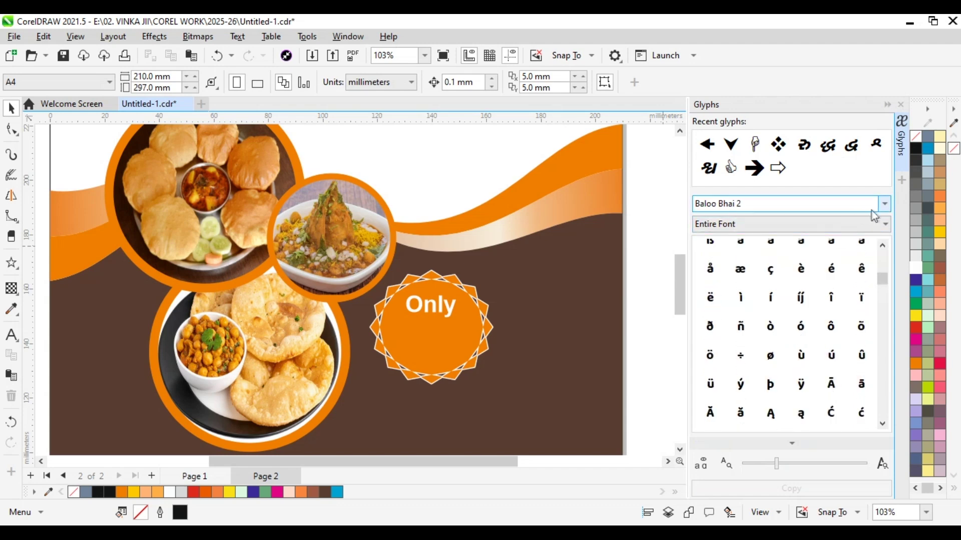
Switch the glyph font to Arial Narrow and look through its characters for a currency symbol
{"action": "left_click", "coordinate": [759, 204]}
{"action": "type", "text": "Baloo Bhai 2"}
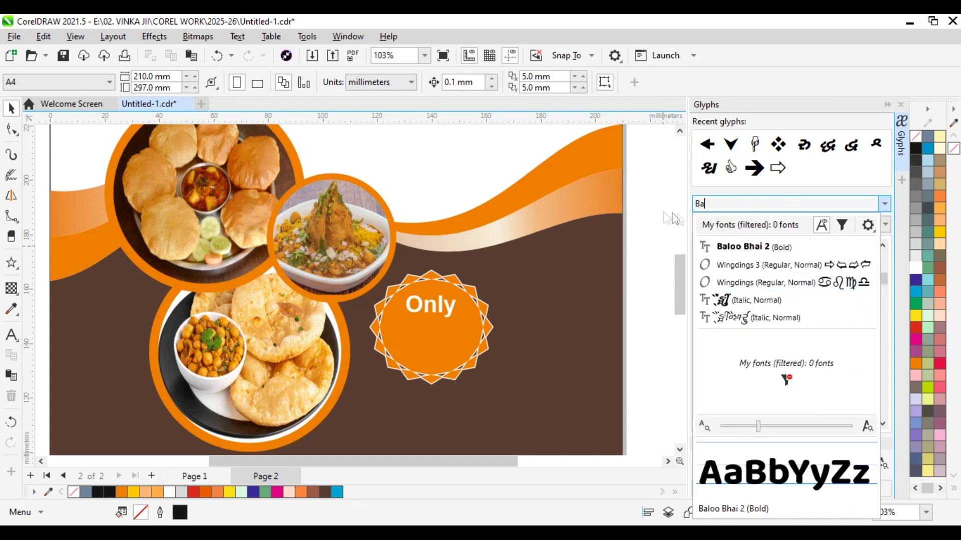
{"action": "key", "text": "BackSpace"}
{"action": "key", "text": "BackSpace"}
{"action": "type", "text": "a"}
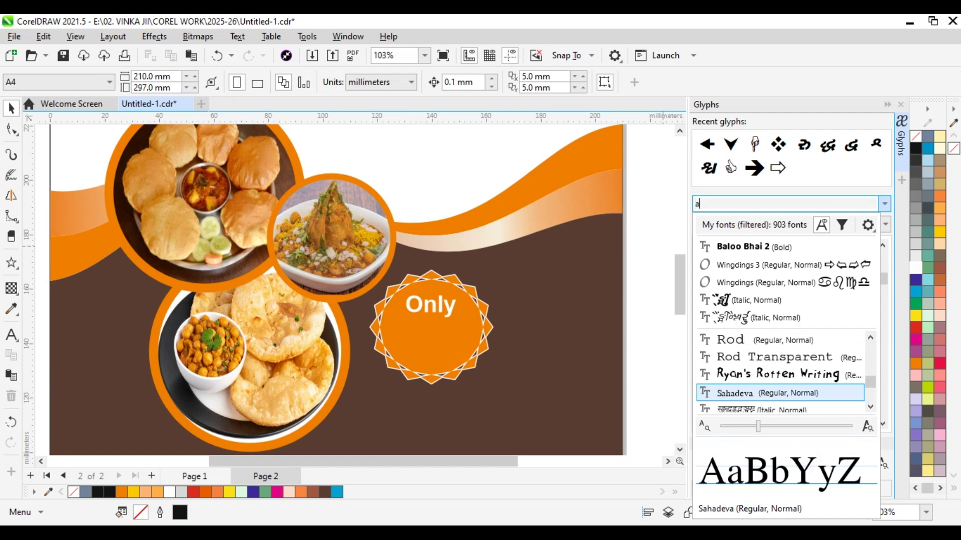
{"action": "type", "text": "ria"}
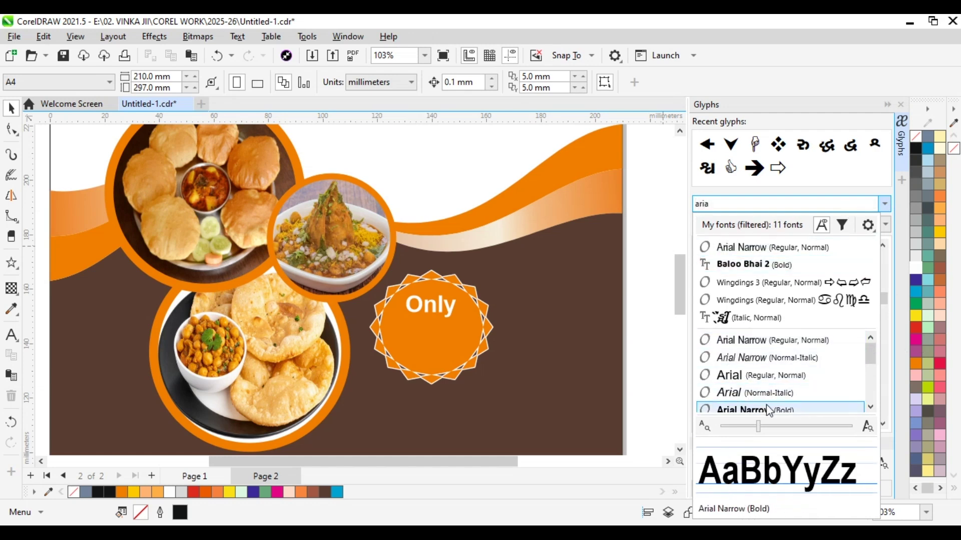
{"action": "left_click", "coordinate": [769, 410]}
{"action": "scroll", "coordinate": [794, 356], "scroll_direction": "down", "scroll_amount": 10}
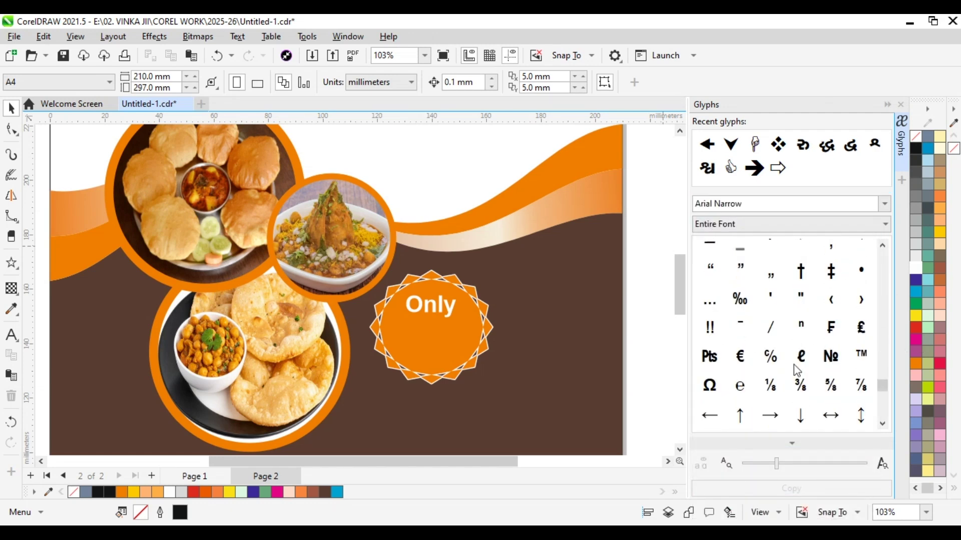
{"action": "scroll", "coordinate": [793, 365], "scroll_direction": "down", "scroll_amount": 5}
{"action": "scroll", "coordinate": [808, 380], "scroll_direction": "up", "scroll_amount": 5}
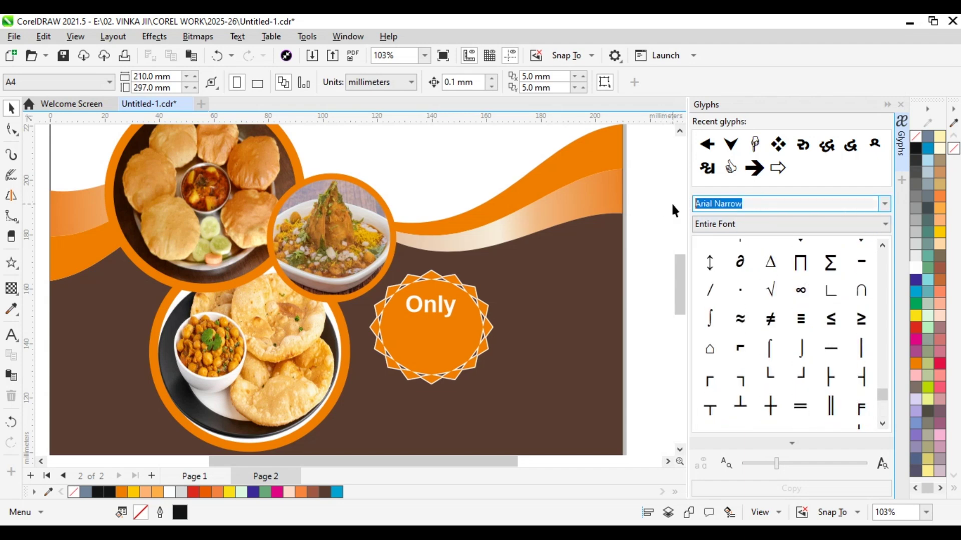
Switch the glyph font to Wingdings 2, look through its symbols and close the glyph browser
{"action": "type", "text": "R"}
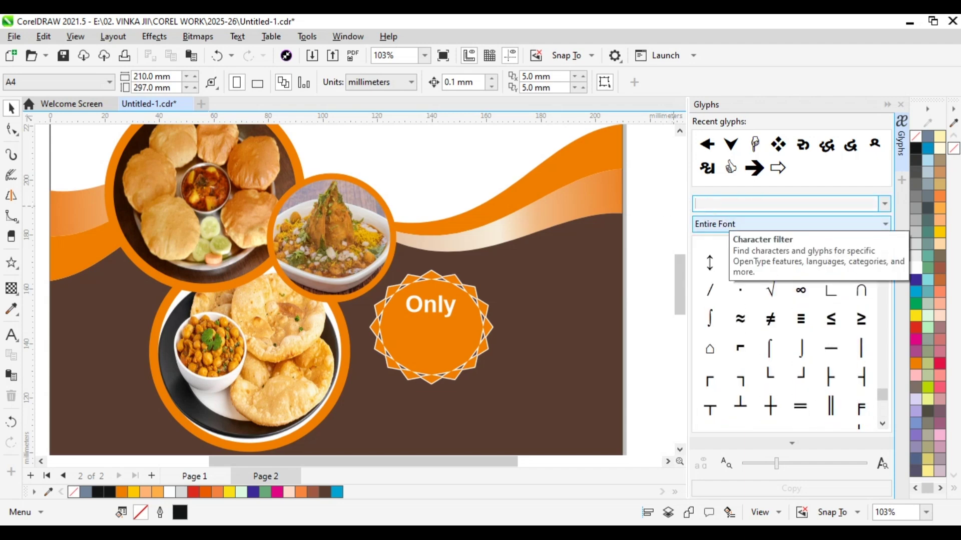
{"action": "left_click", "coordinate": [884, 202]}
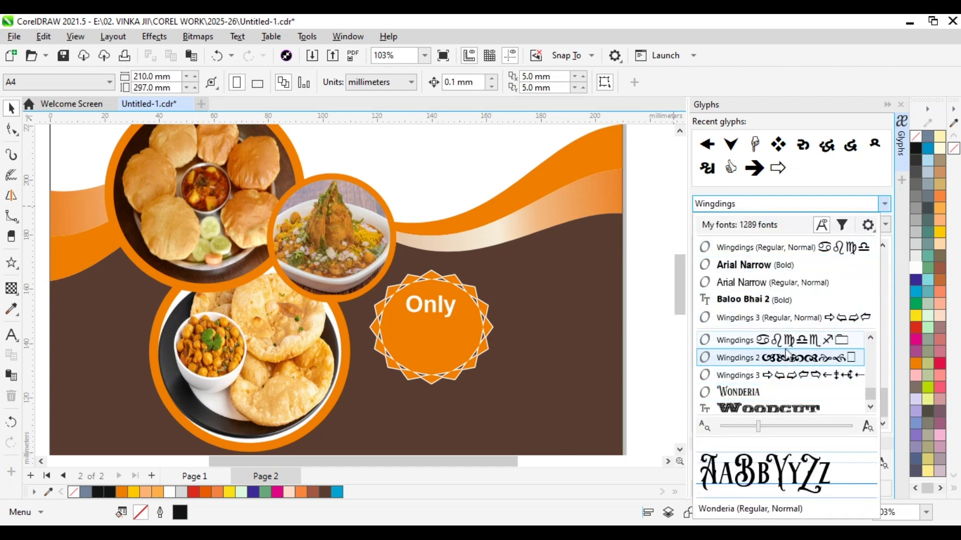
{"action": "left_click", "coordinate": [803, 358]}
{"action": "scroll", "coordinate": [841, 343], "scroll_direction": "down", "scroll_amount": 5}
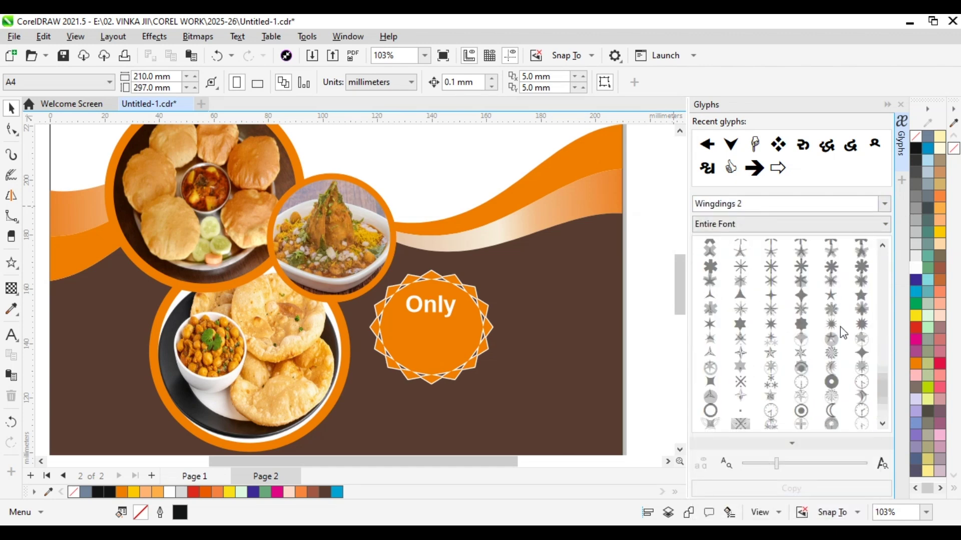
{"action": "scroll", "coordinate": [842, 378], "scroll_direction": "up", "scroll_amount": 5}
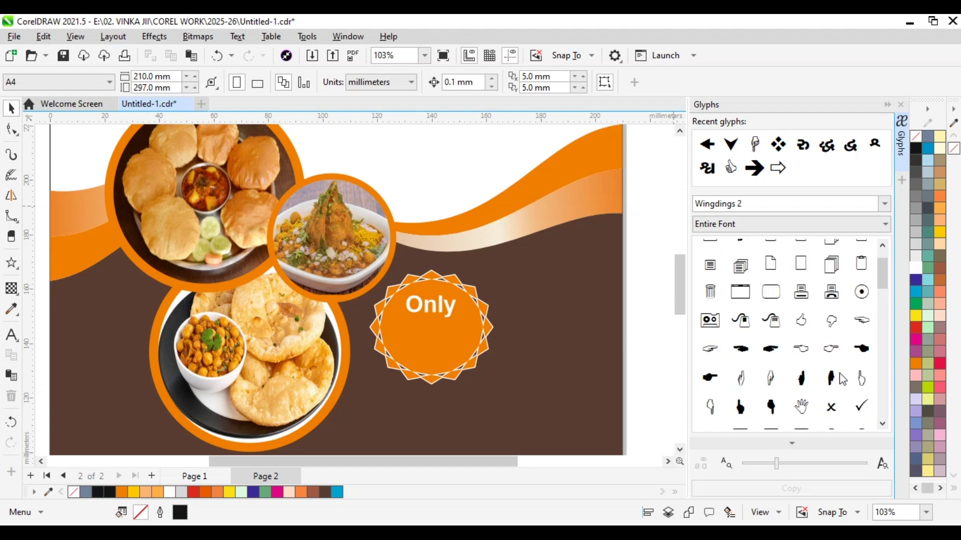
{"action": "scroll", "coordinate": [849, 329], "scroll_direction": "down", "scroll_amount": 10}
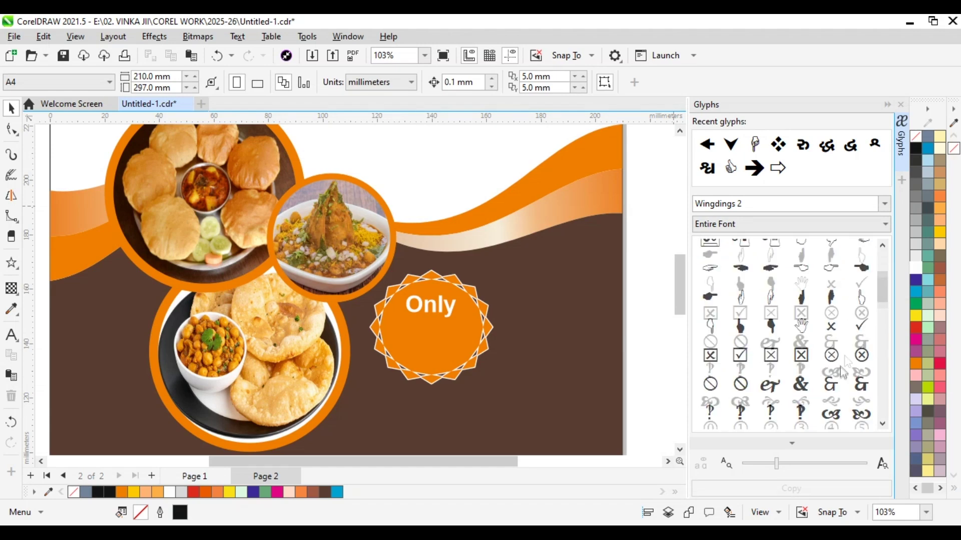
{"action": "scroll", "coordinate": [838, 381], "scroll_direction": "down", "scroll_amount": 3}
{"action": "left_click", "coordinate": [901, 140]}
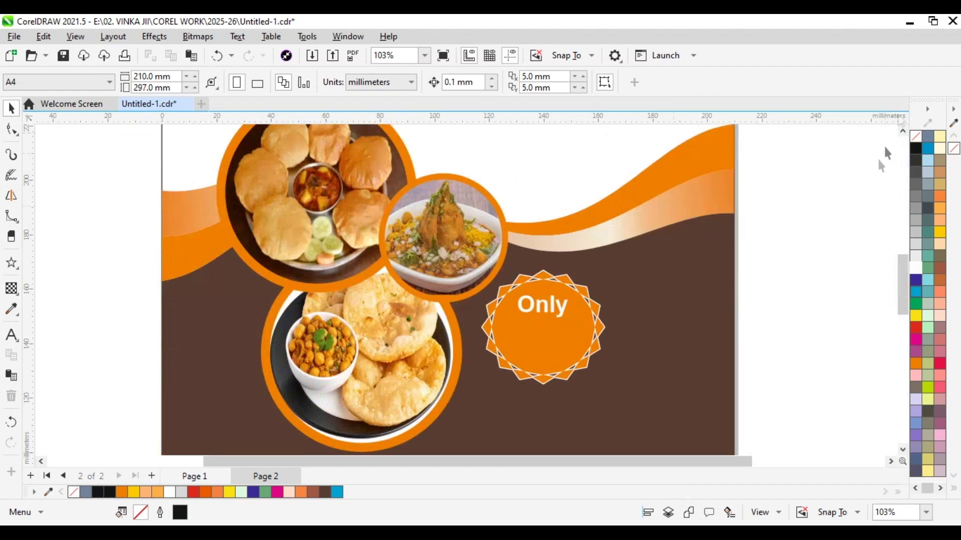
Add the text "Rs." in bold white Arial at 24 pt on the star badge below "Only"
{"action": "left_click", "coordinate": [530, 326]}
{"action": "left_click", "coordinate": [11, 334]}
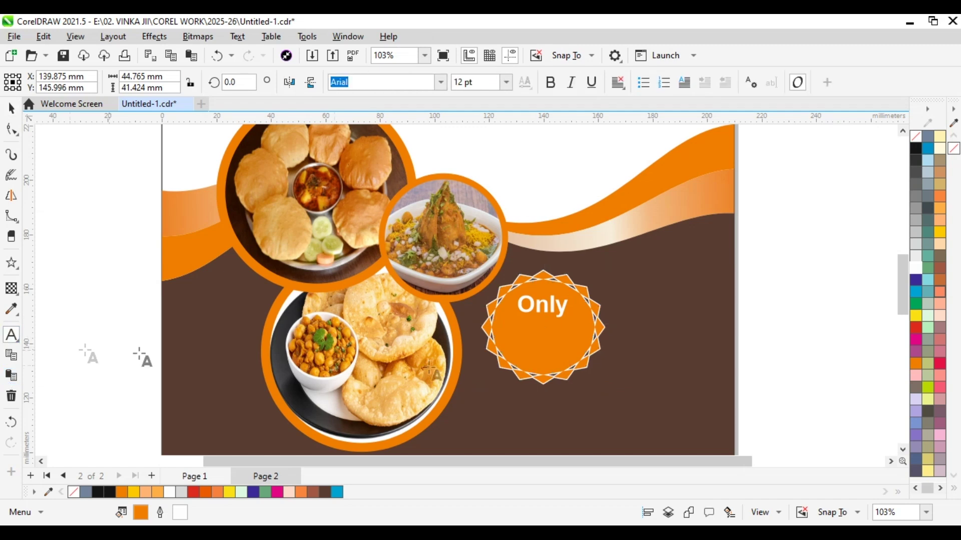
{"action": "left_click", "coordinate": [818, 310]}
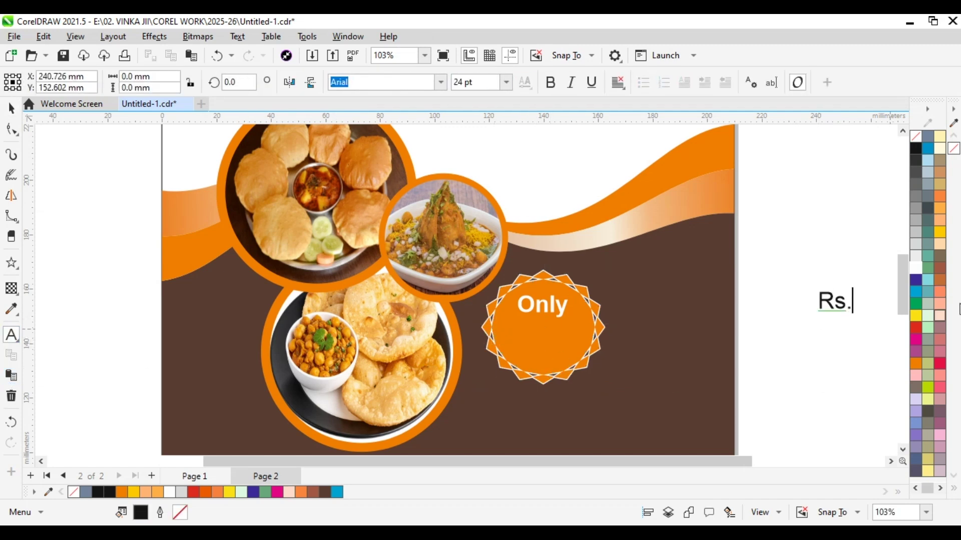
{"action": "type", "text": "Rs."}
{"action": "key", "text": "ctrl+space"}
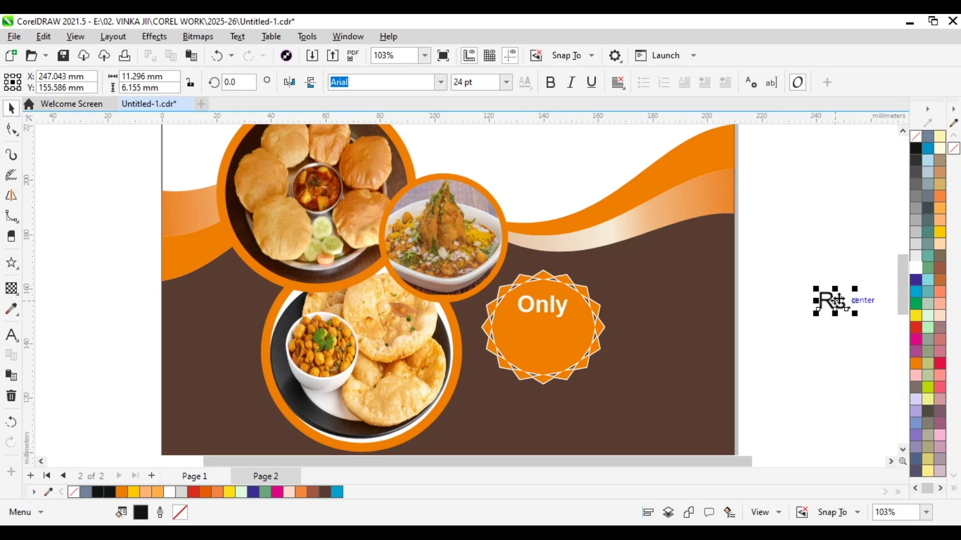
{"action": "left_click_drag", "start_coordinate": [838, 300], "coordinate": [548, 354]}
{"action": "key", "text": "ctrl+b"}
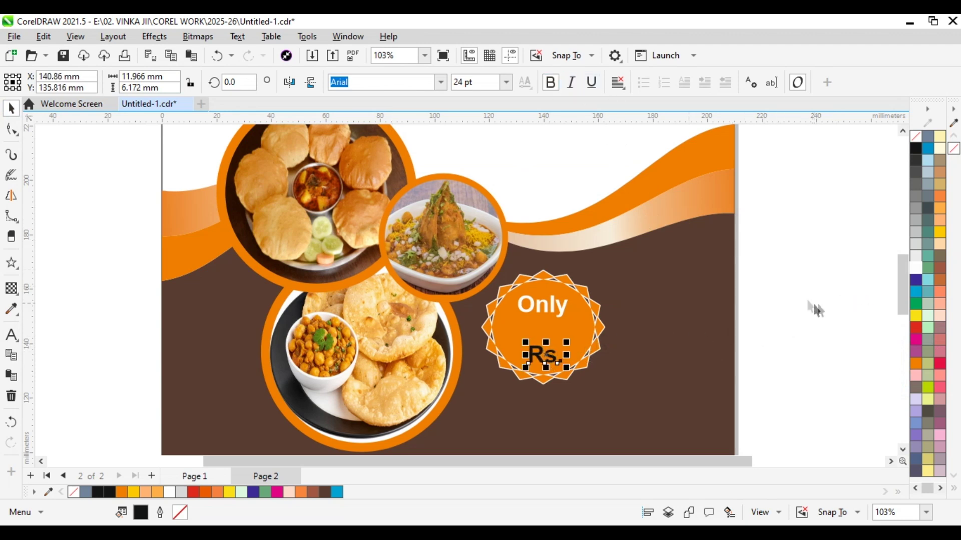
{"action": "left_click", "coordinate": [915, 269]}
Add a bold "30" enlarged to about 43 pt below "Only" and shrink "Rs." to about 19 pt beside it
{"action": "left_click", "coordinate": [11, 334]}
{"action": "left_click", "coordinate": [514, 327]}
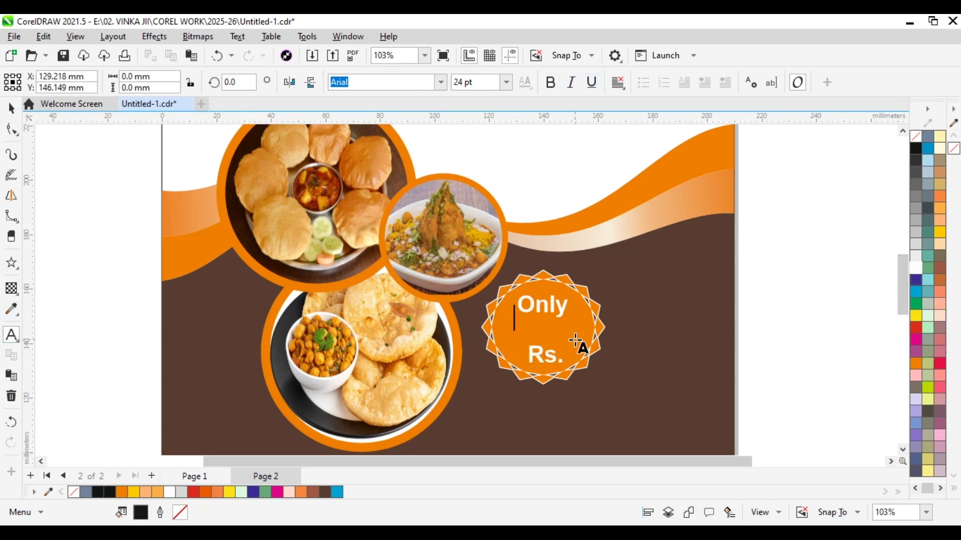
{"action": "left_click", "coordinate": [11, 107]}
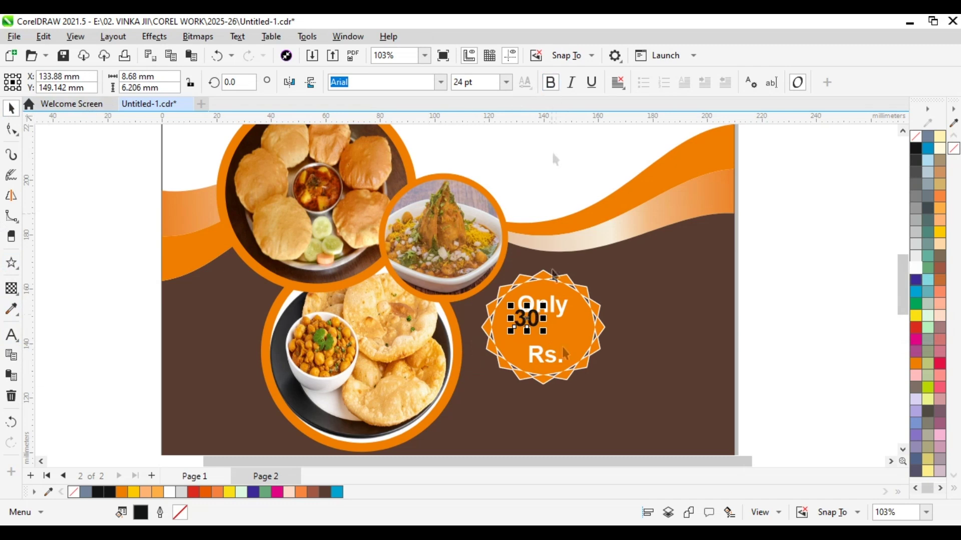
{"action": "scroll", "coordinate": [538, 341], "scroll_direction": "up", "scroll_amount": 2}
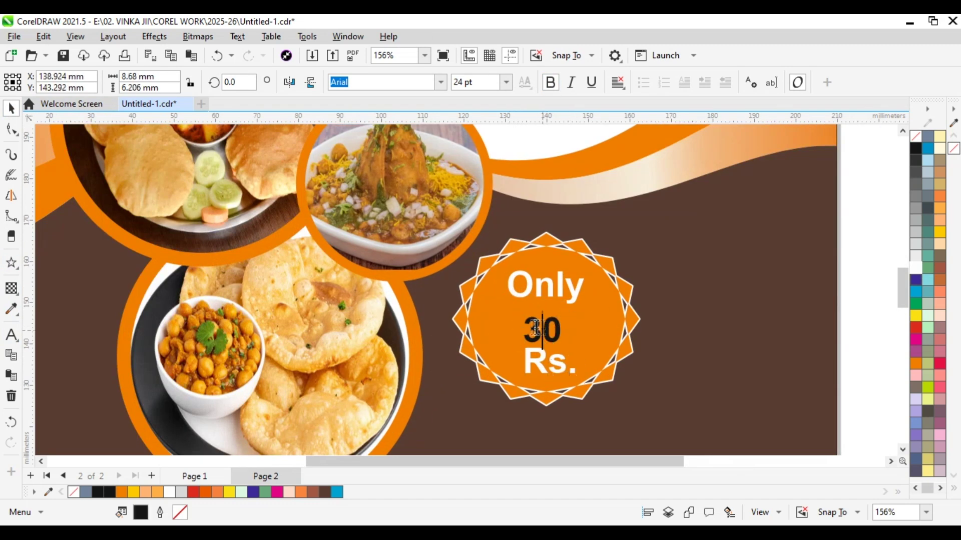
{"action": "left_click_drag", "start_coordinate": [535, 329], "coordinate": [491, 321]}
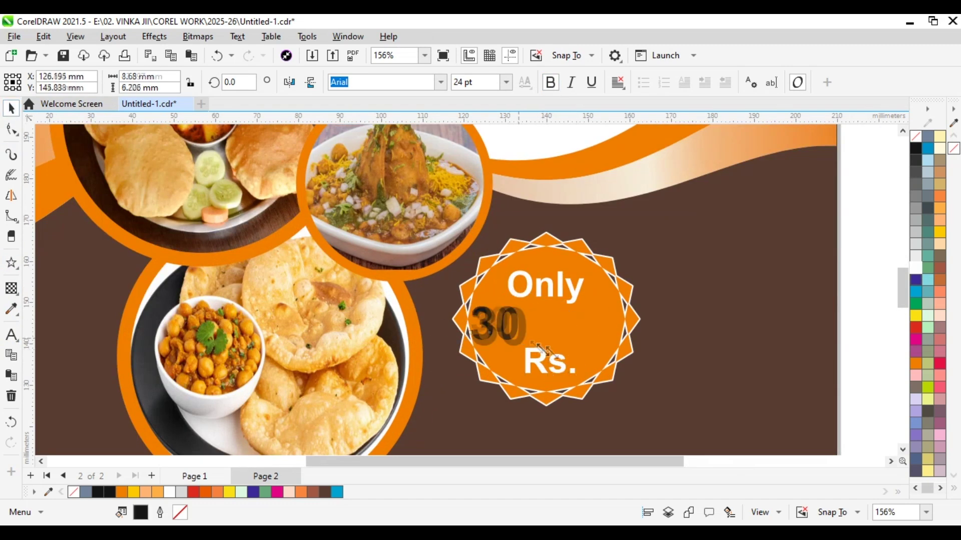
{"action": "left_click_drag", "start_coordinate": [543, 348], "coordinate": [578, 341]}
{"action": "left_click", "coordinate": [515, 324]}
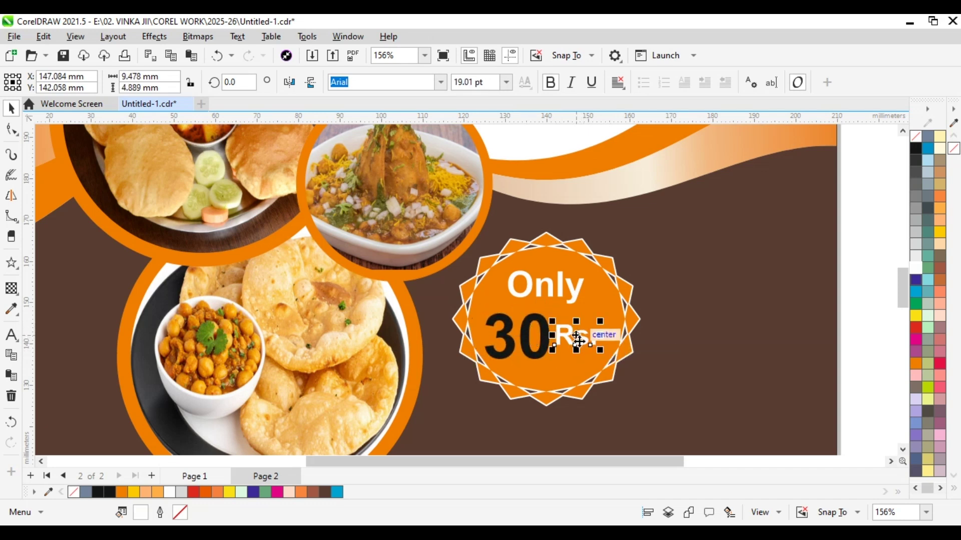
Extend the price "30" to read "30/-" and fill it with yellow
{"action": "left_click", "coordinate": [500, 341]}
{"action": "left_click", "coordinate": [11, 334]}
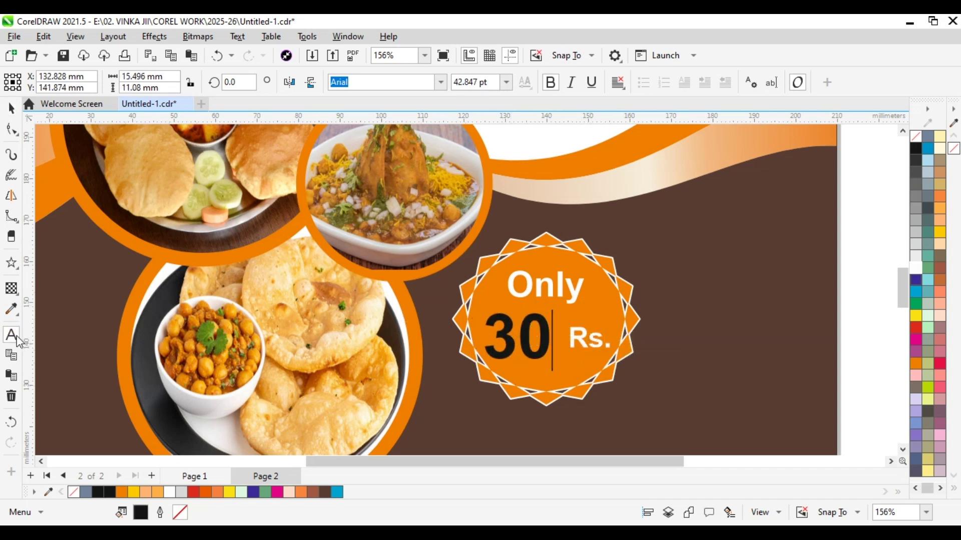
{"action": "type", "text": "/-"}
{"action": "left_click", "coordinate": [11, 108]}
{"action": "left_click", "coordinate": [915, 268]}
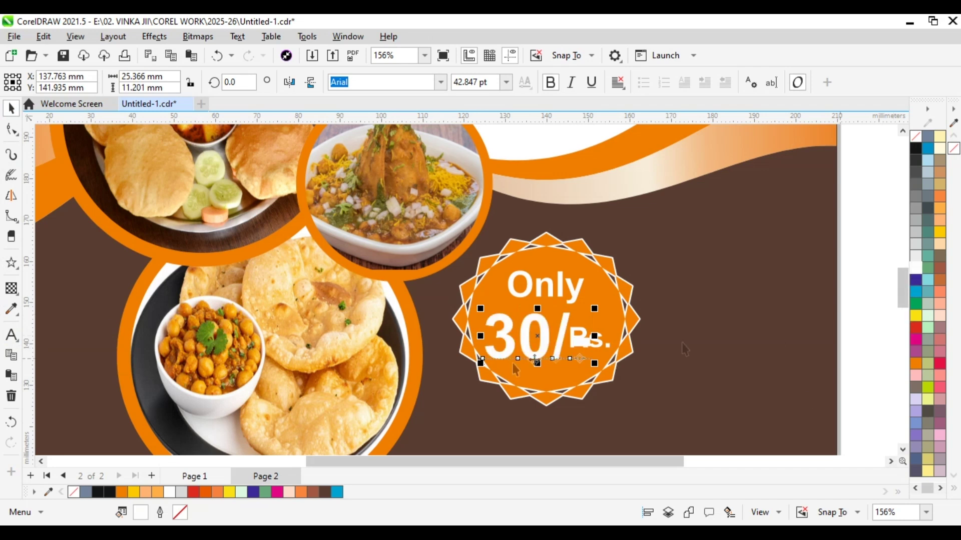
{"action": "left_click", "coordinate": [915, 316]}
Shrink "30/-" to fit inside the star badge and place "Rs." just below its right end
{"action": "left_click_drag", "start_coordinate": [594, 364], "coordinate": [549, 353]}
{"action": "left_click", "coordinate": [596, 340]}
{"action": "left_click_drag", "start_coordinate": [606, 330], "coordinate": [572, 336]}
{"action": "left_click", "coordinate": [596, 323]}
{"action": "left_click", "coordinate": [521, 322]}
{"action": "left_click", "coordinate": [515, 313]}
{"action": "left_click_drag", "start_coordinate": [513, 325], "coordinate": [594, 334]}
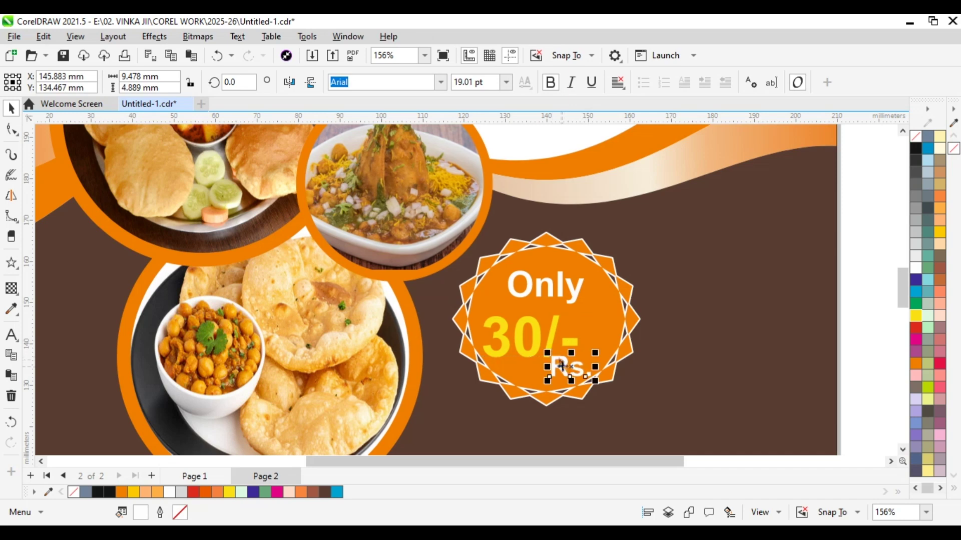
{"action": "left_click_drag", "start_coordinate": [561, 367], "coordinate": [562, 366]}
{"action": "left_click_drag", "start_coordinate": [553, 322], "coordinate": [559, 321]}
{"action": "left_click_drag", "start_coordinate": [567, 370], "coordinate": [576, 361]}
Group the star badge with its "Only", "30/-" and "Rs." texts
{"action": "scroll", "coordinate": [757, 290], "scroll_direction": "down", "scroll_amount": 2}
{"action": "left_click", "coordinate": [756, 290]}
{"action": "left_click_drag", "start_coordinate": [708, 244], "coordinate": [423, 421]}
{"action": "right_click", "coordinate": [496, 320]}
{"action": "left_click", "coordinate": [550, 264]}
{"action": "scroll", "coordinate": [528, 306], "scroll_direction": "down", "scroll_amount": 2}
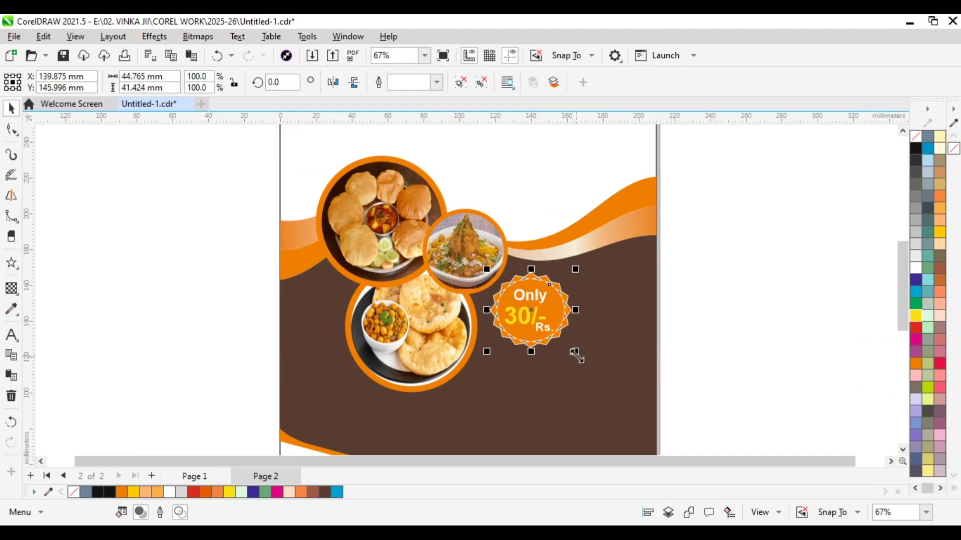
Scale the price badge group down to about 36 × 33 mm
{"action": "left_click_drag", "start_coordinate": [577, 356], "coordinate": [388, 303]}
{"action": "scroll", "coordinate": [523, 308], "scroll_direction": "down", "scroll_amount": 2}
{"action": "scroll", "coordinate": [400, 303], "scroll_direction": "up", "scroll_amount": 5}
{"action": "left_click_drag", "start_coordinate": [451, 324], "coordinate": [477, 349]}
{"action": "left_click_drag", "start_coordinate": [417, 293], "coordinate": [637, 340]}
{"action": "scroll", "coordinate": [378, 294], "scroll_direction": "down", "scroll_amount": 2}
{"action": "scroll", "coordinate": [615, 333], "scroll_direction": "down", "scroll_amount": 1}
{"action": "scroll", "coordinate": [615, 334], "scroll_direction": "down", "scroll_amount": 2}
Move the price badge directly above the small food photo circle, beside the large upper one, and deselect it
{"action": "left_click_drag", "start_coordinate": [607, 300], "coordinate": [600, 182]}
{"action": "scroll", "coordinate": [612, 285], "scroll_direction": "down", "scroll_amount": 4}
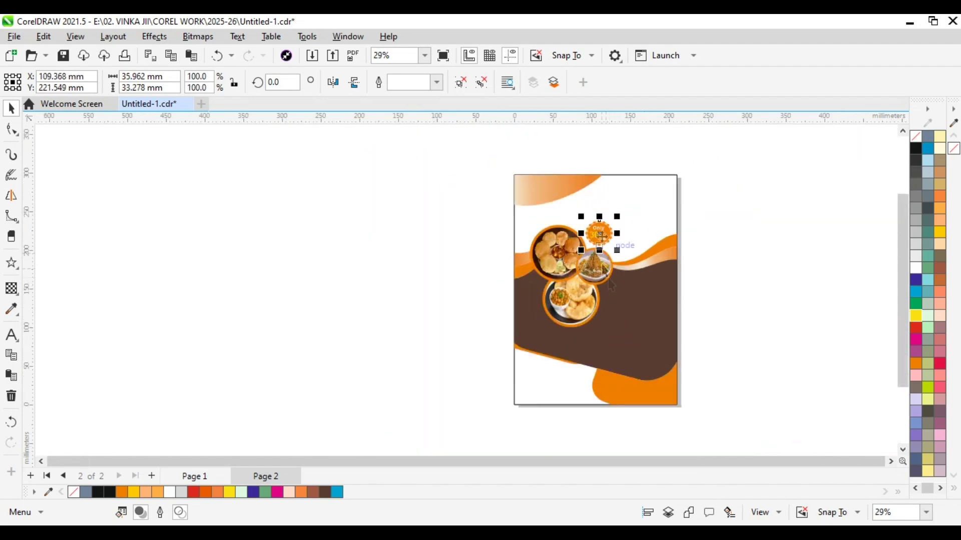
{"action": "scroll", "coordinate": [600, 235], "scroll_direction": "up", "scroll_amount": 4}
{"action": "left_click_drag", "start_coordinate": [606, 290], "coordinate": [594, 313]}
{"action": "scroll", "coordinate": [602, 311], "scroll_direction": "up", "scroll_amount": 3}
{"action": "scroll", "coordinate": [594, 313], "scroll_direction": "down", "scroll_amount": 2}
{"action": "key", "text": "Escape"}
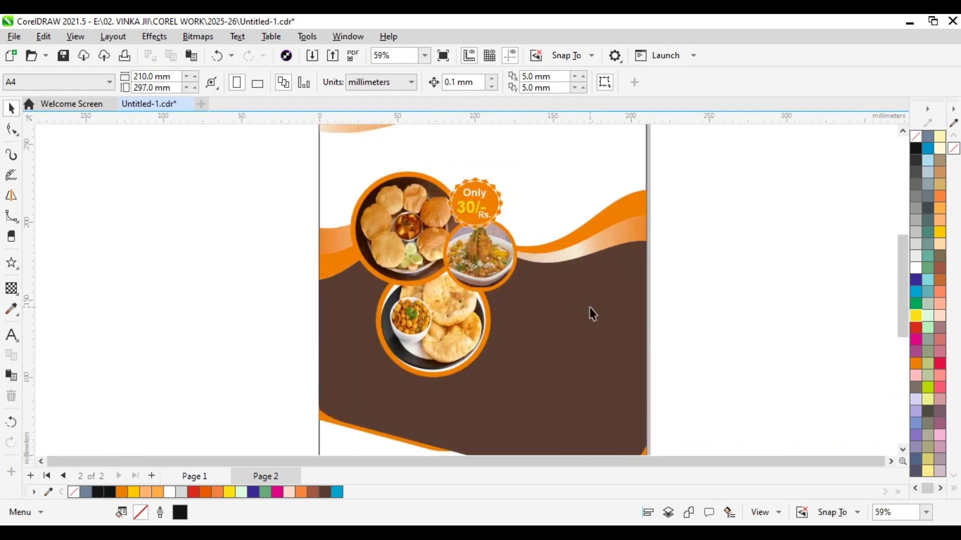
{"action": "scroll", "coordinate": [419, 341], "scroll_direction": "down", "scroll_amount": 1}
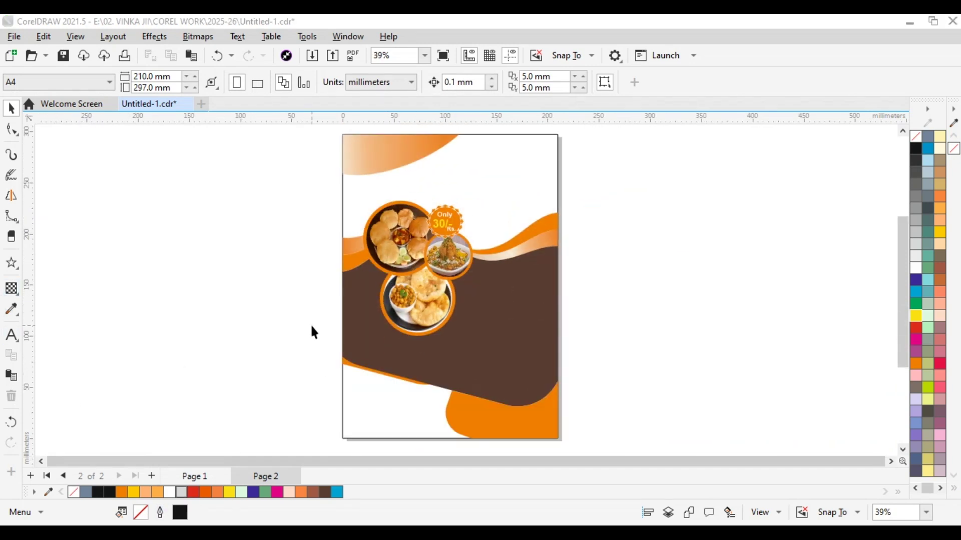
Add the text "DELICIUS" in bold yellow Arial at about 44 pt on the brown area beside the lower food photo
{"action": "left_click", "coordinate": [11, 335]}
{"action": "left_click", "coordinate": [492, 304]}
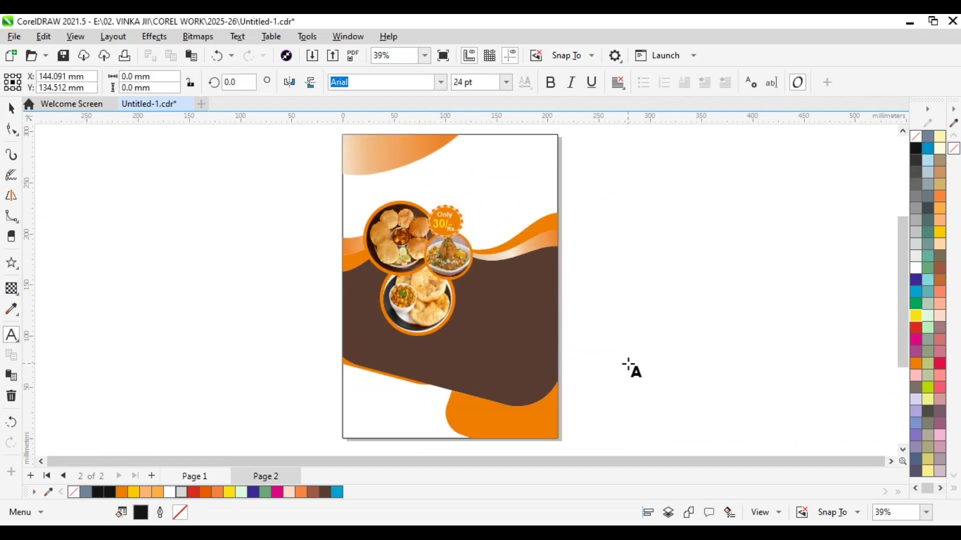
{"action": "left_click", "coordinate": [486, 295]}
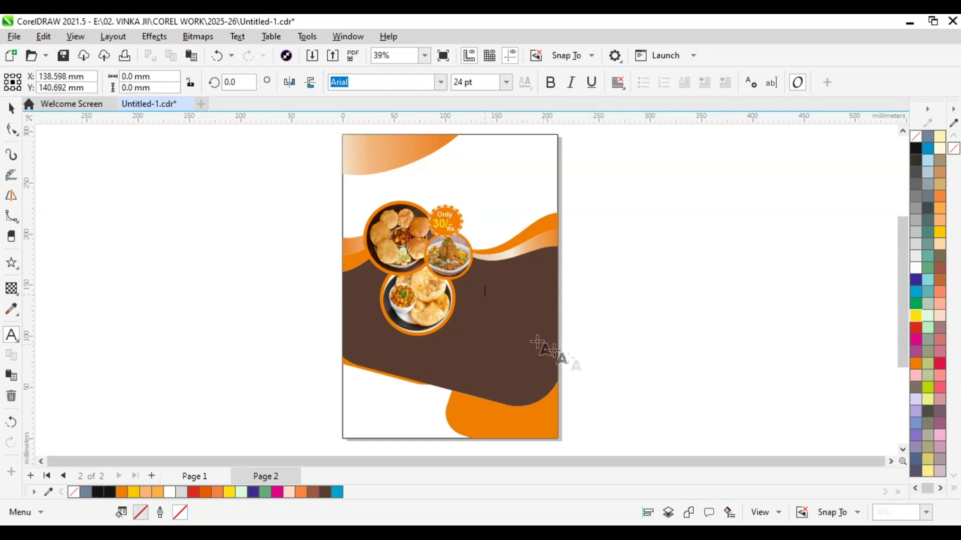
{"action": "left_click", "coordinate": [12, 109]}
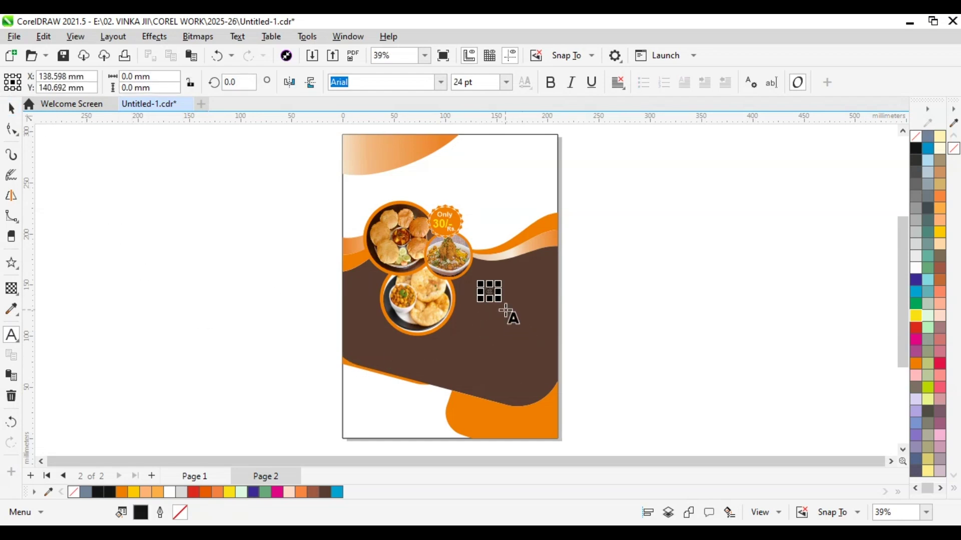
{"action": "left_click_drag", "start_coordinate": [500, 301], "coordinate": [538, 335]}
{"action": "key", "text": "BackSpace"}
{"action": "key", "text": "BackSpace"}
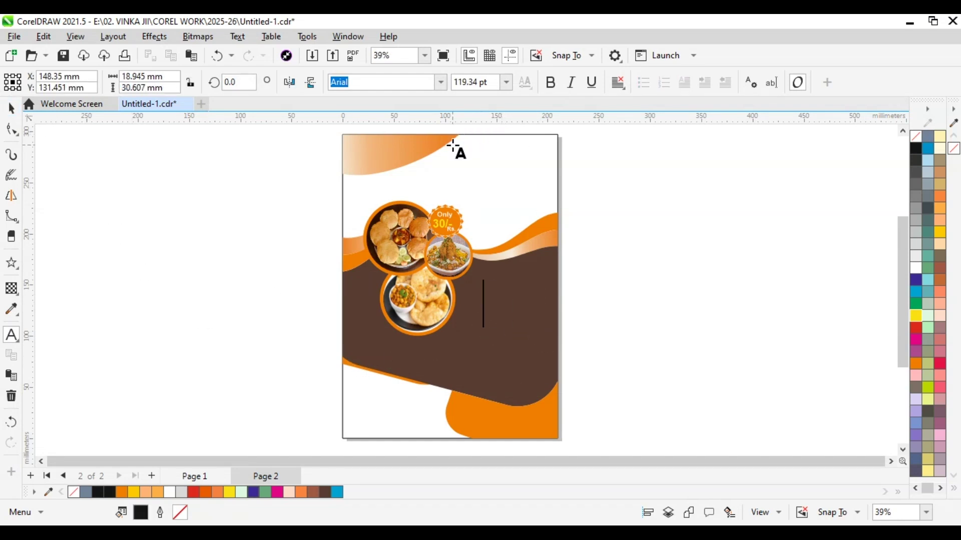
{"action": "type", "text": "DELICIUS"}
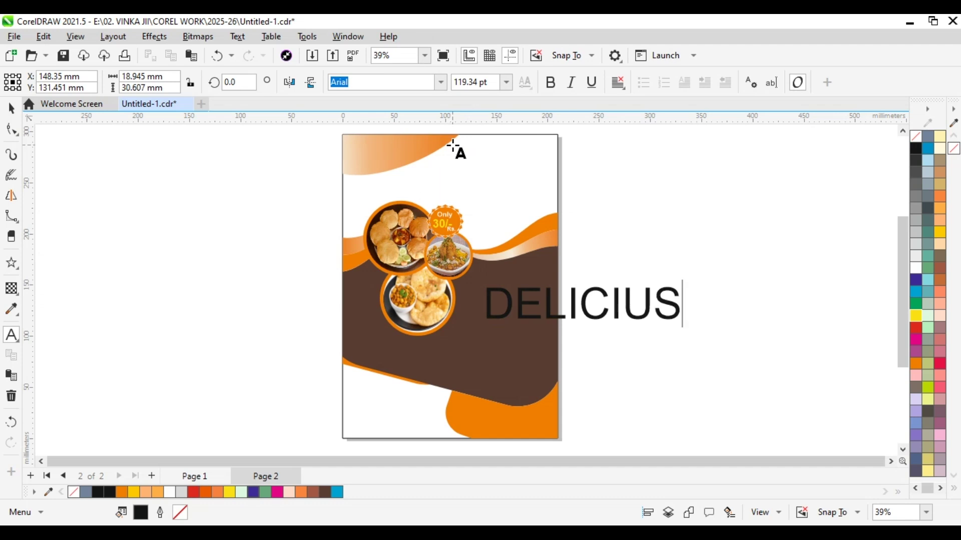
{"action": "key", "text": "ctrl+space"}
{"action": "left_click_drag", "start_coordinate": [685, 324], "coordinate": [503, 294]}
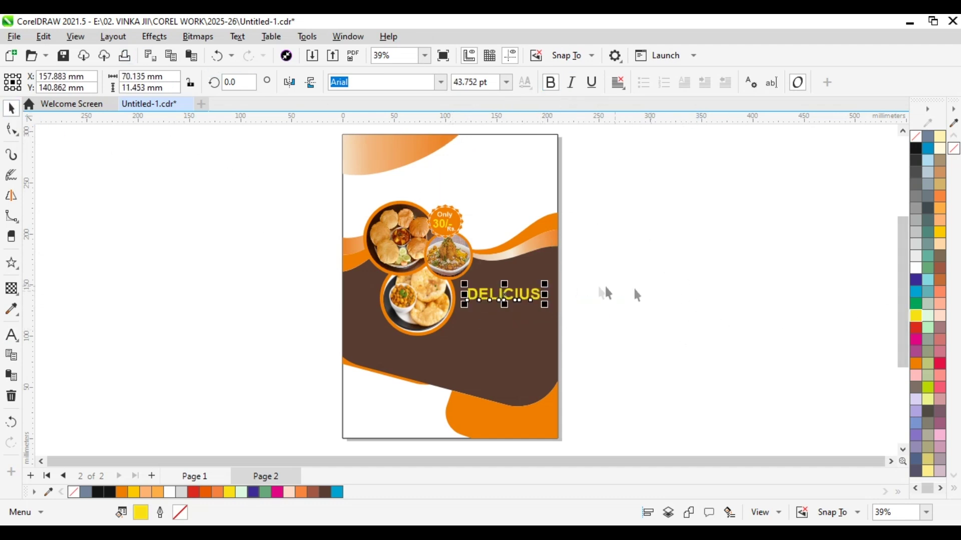
Scale the "DELICIUS" text down to about 37 pt in Bell MT and move it up, nearer the wave
{"action": "scroll", "coordinate": [547, 297], "scroll_direction": "up", "scroll_amount": 3}
{"action": "left_click_drag", "start_coordinate": [545, 320], "coordinate": [510, 311]}
{"action": "left_click", "coordinate": [441, 82]}
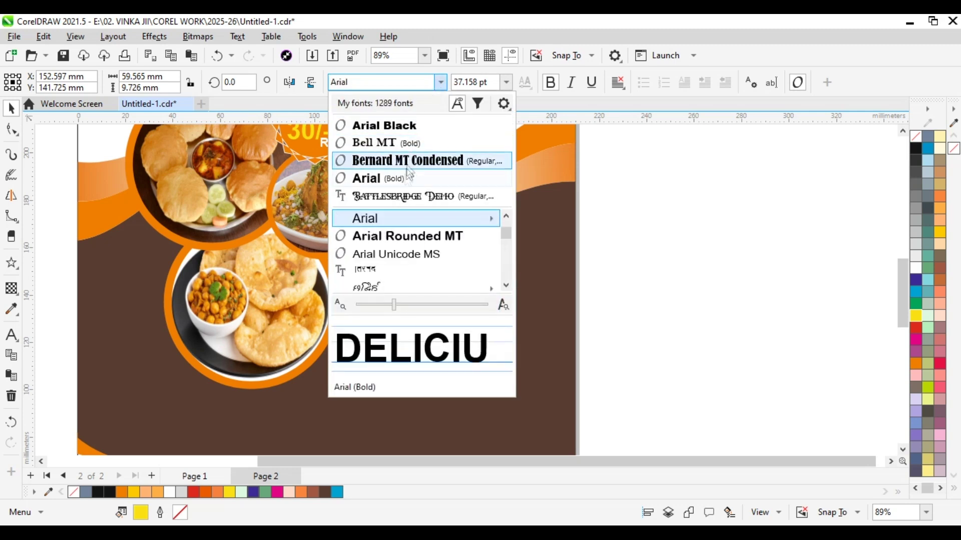
{"action": "scroll", "coordinate": [407, 265], "scroll_direction": "down", "scroll_amount": 4}
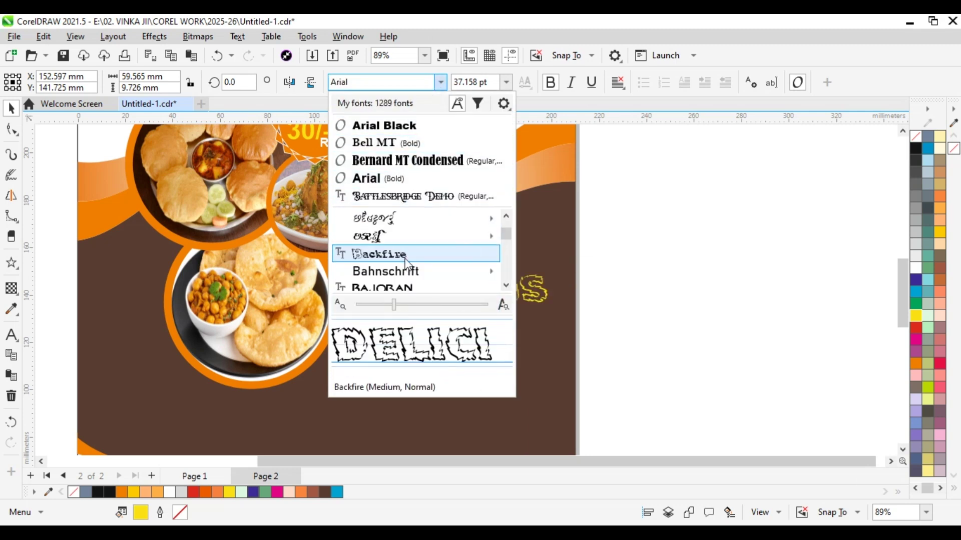
{"action": "scroll", "coordinate": [406, 260], "scroll_direction": "down", "scroll_amount": 3}
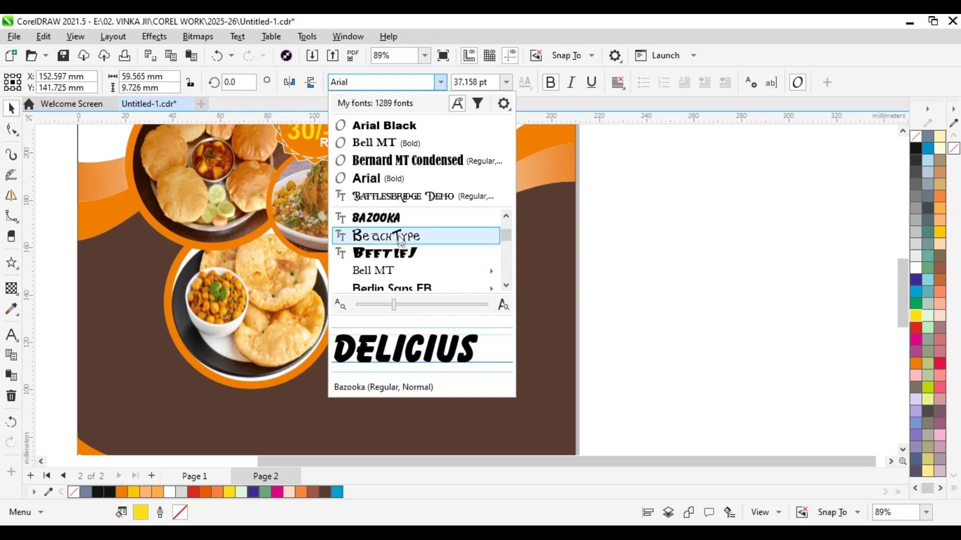
{"action": "scroll", "coordinate": [400, 241], "scroll_direction": "down", "scroll_amount": 1}
{"action": "mouse_move", "coordinate": [400, 217]}
{"action": "left_click", "coordinate": [545, 255]}
{"action": "scroll", "coordinate": [493, 293], "scroll_direction": "up", "scroll_amount": 2}
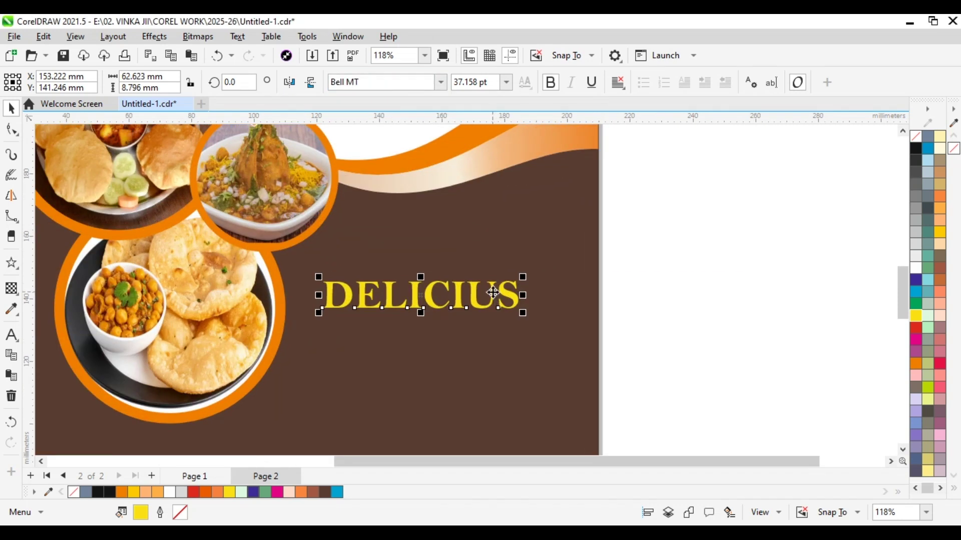
{"action": "left_click_drag", "start_coordinate": [493, 293], "coordinate": [510, 268]}
Add the two-line text "FOOD SERVICE" below "DELICIUS" and scale it to about 38 pt
{"action": "left_click", "coordinate": [10, 325]}
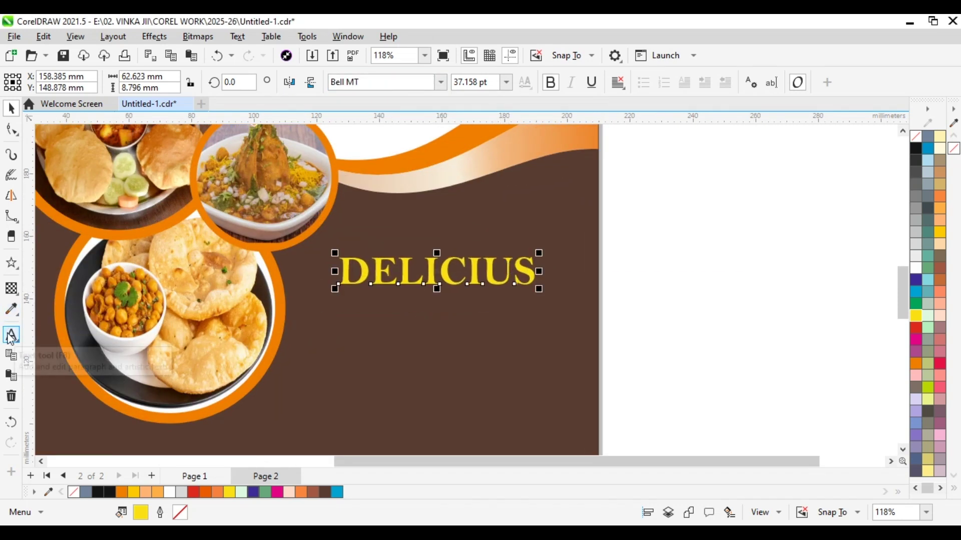
{"action": "left_click", "coordinate": [333, 335]}
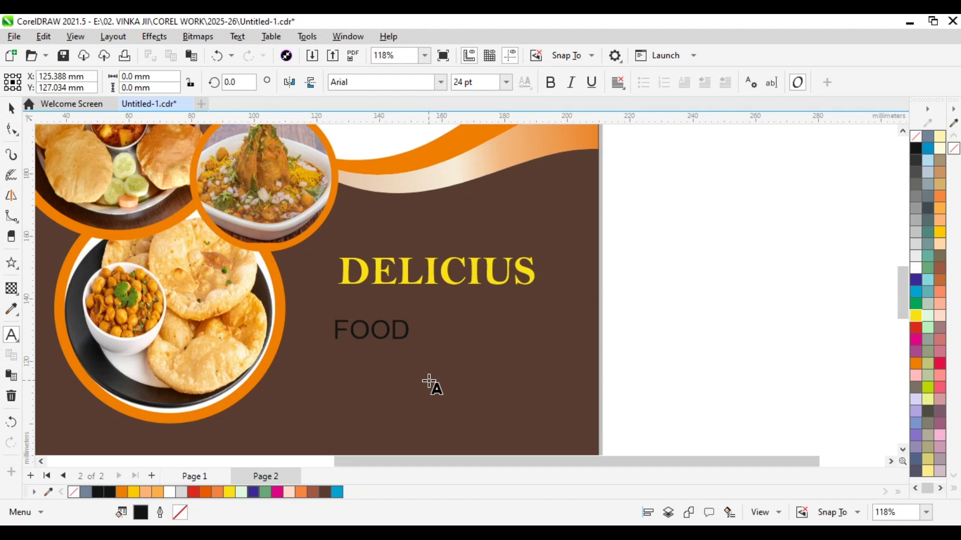
{"action": "left_click", "coordinate": [11, 108]}
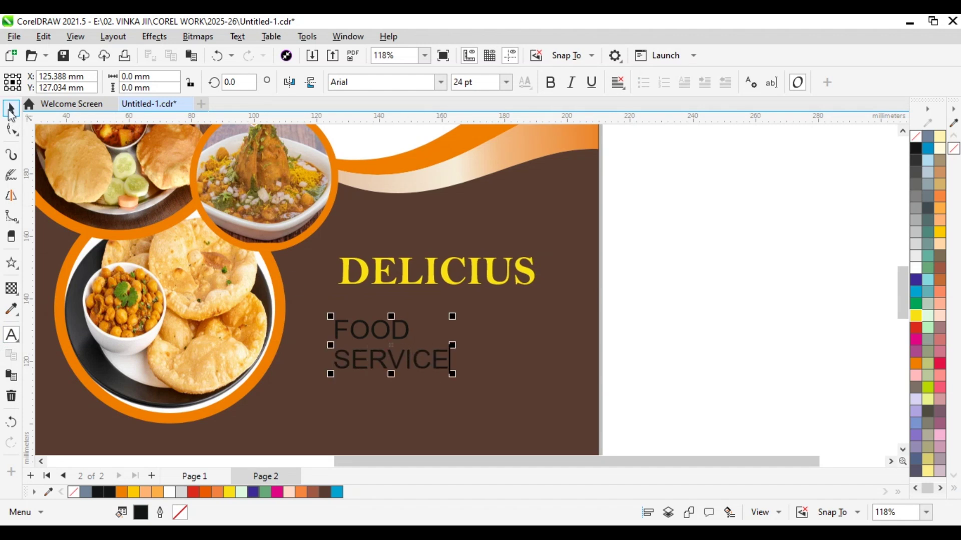
{"action": "left_click", "coordinate": [446, 377]}
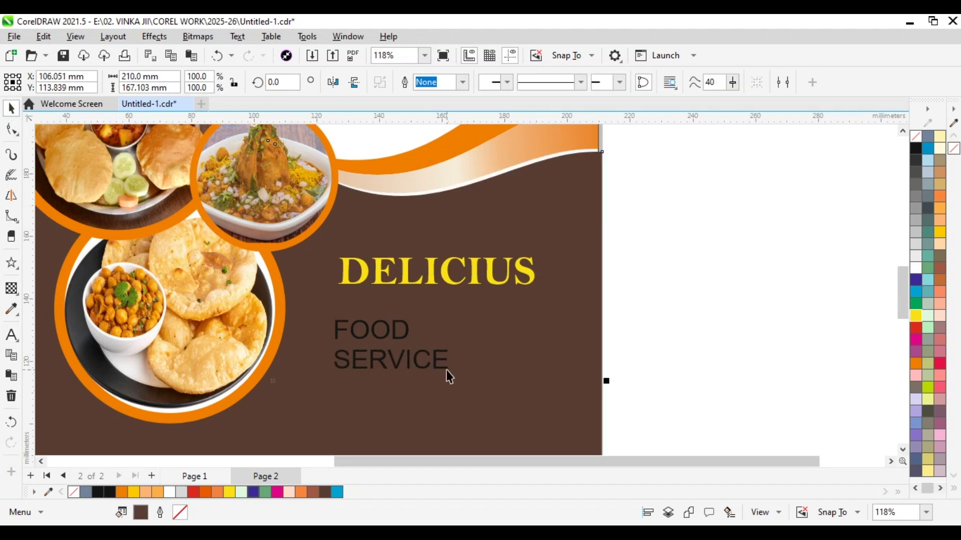
{"action": "left_click", "coordinate": [392, 346]}
{"action": "left_click_drag", "start_coordinate": [454, 377], "coordinate": [518, 403]}
Format the "FOOD SERVICE" text in white Arial Black and move it up close beneath "DELICIUS"
{"action": "left_click", "coordinate": [549, 83]}
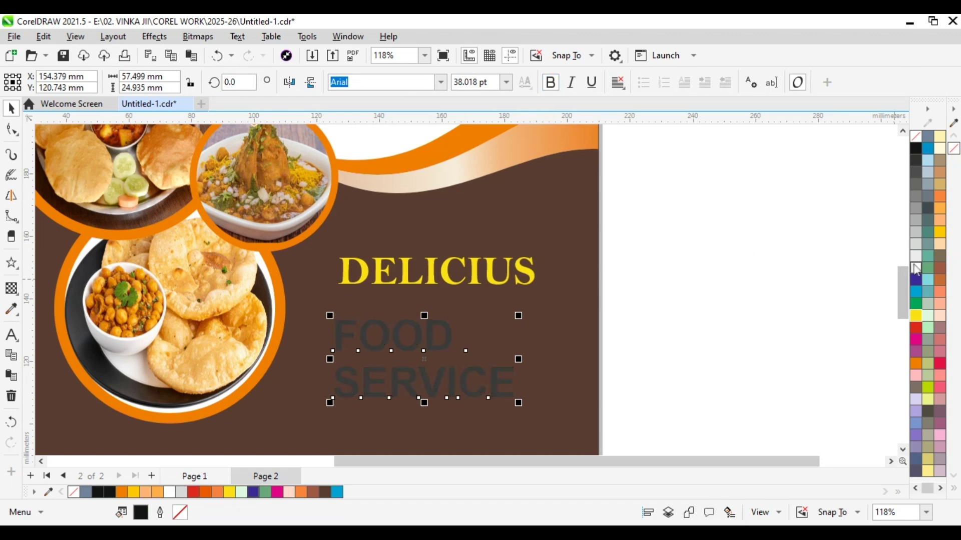
{"action": "left_click", "coordinate": [915, 267]}
{"action": "left_click", "coordinate": [440, 82]}
{"action": "left_click", "coordinate": [386, 145]}
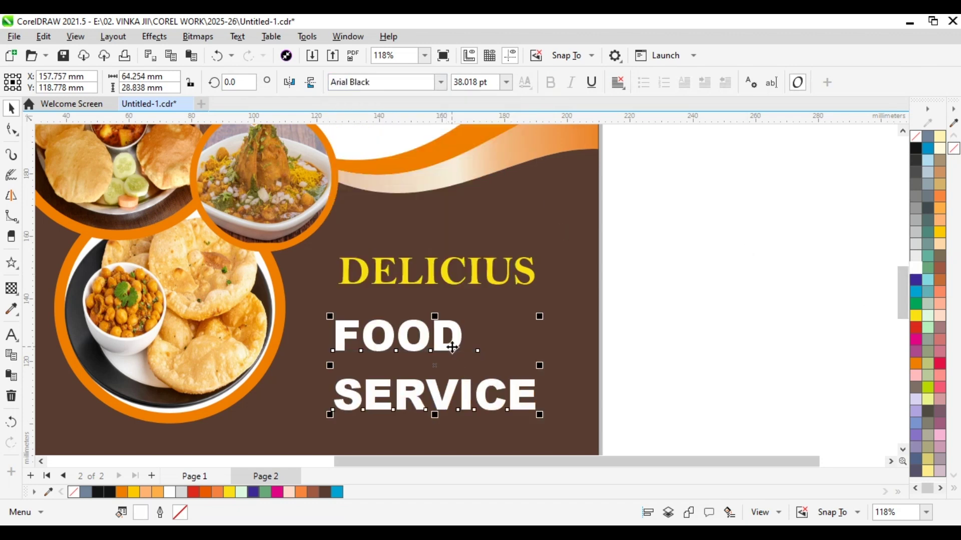
{"action": "left_click_drag", "start_coordinate": [447, 343], "coordinate": [461, 323]}
Left-align the "DELICIUS" and "FOOD SERVICE" texts with each other and deselect them
{"action": "left_click", "coordinate": [715, 278]}
{"action": "left_click_drag", "start_coordinate": [688, 274], "coordinate": [324, 440]}
{"action": "key", "text": "l"}
{"action": "left_click", "coordinate": [742, 404]}
Split "FOOD SERVICE" into separate lines and enlarge "FOOD" to about 61 pt, about 64 mm wide
{"action": "left_click", "coordinate": [430, 316]}
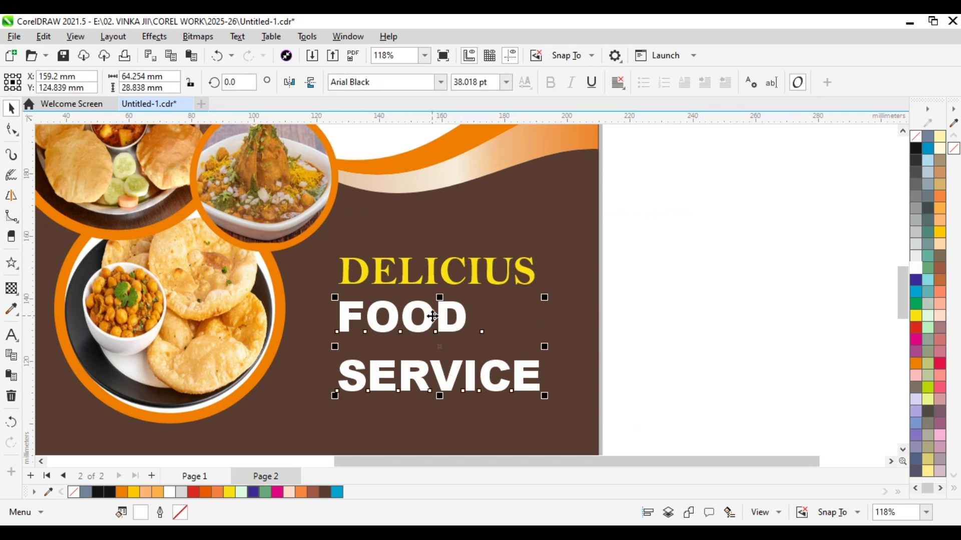
{"action": "left_click_drag", "start_coordinate": [470, 336], "coordinate": [548, 351]}
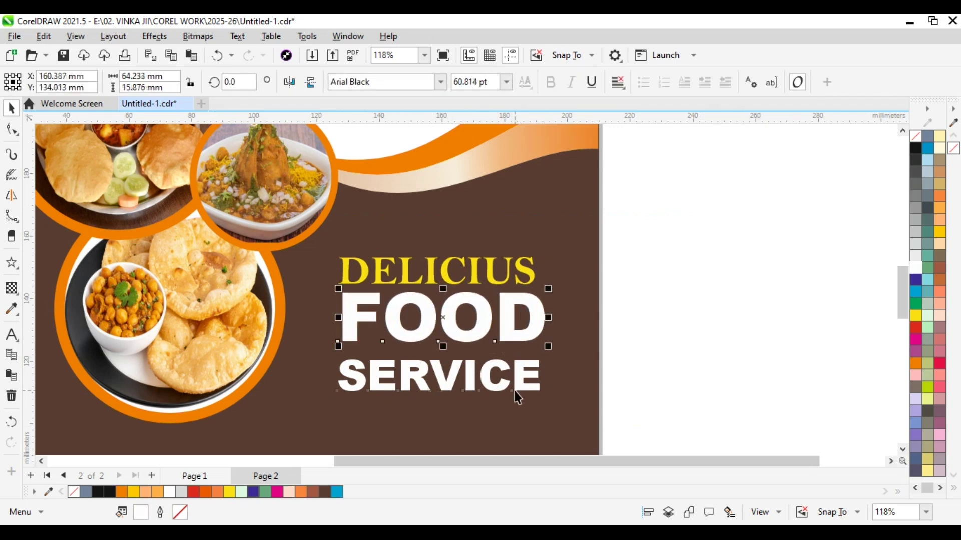
Fill the "SERVICE" line with yellow and set its font to Bell MT
{"action": "left_click_drag", "start_coordinate": [514, 391], "coordinate": [513, 384]}
{"action": "left_click", "coordinate": [916, 315]}
{"action": "scroll", "coordinate": [504, 394], "scroll_direction": "up", "scroll_amount": 1}
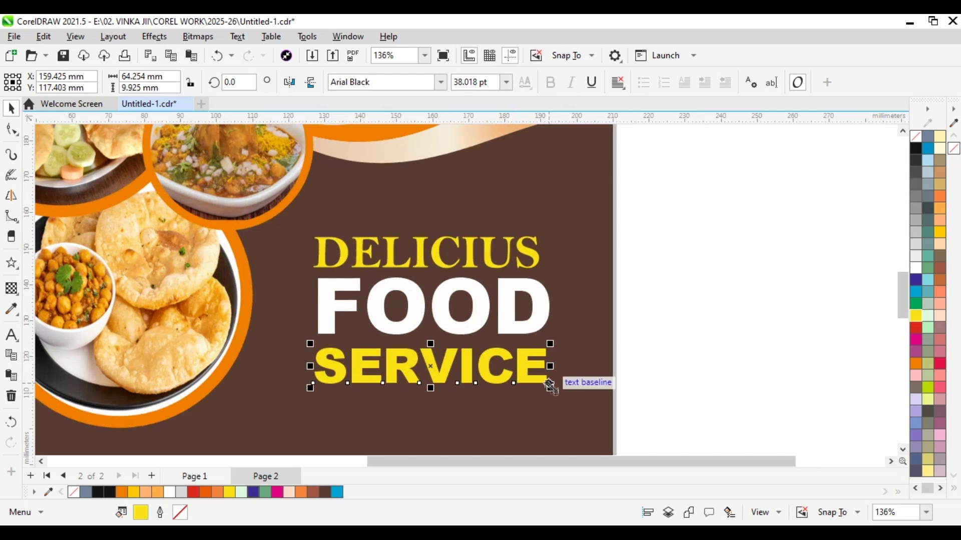
{"action": "left_click", "coordinate": [440, 81]}
{"action": "left_click", "coordinate": [403, 145]}
Widen the letter spacing of "SERVICE" and fit it at about 36 pt, about 66 mm wide, beneath "FOOD"
{"action": "left_click", "coordinate": [11, 129]}
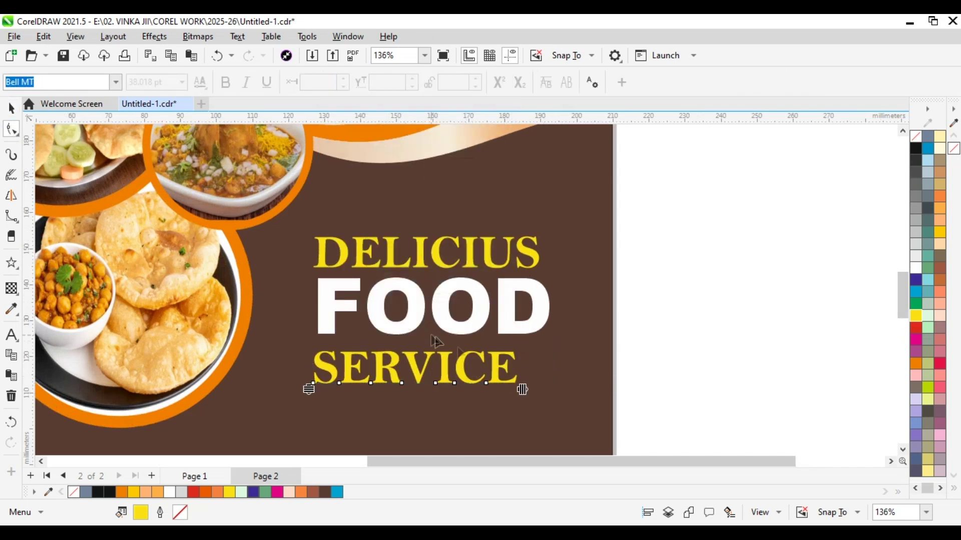
{"action": "left_click_drag", "start_coordinate": [521, 389], "coordinate": [564, 396]}
{"action": "key", "text": "space"}
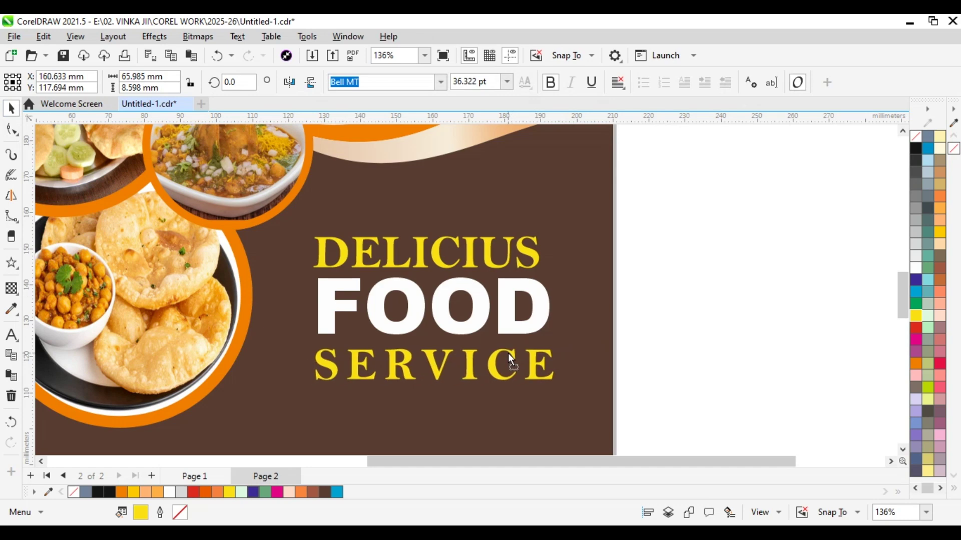
{"action": "key", "text": "Escape"}
Group the "DELICIUS", "FOOD" and "SERVICE" lines and nudge the group slightly toward the page's outer edge
{"action": "scroll", "coordinate": [428, 209], "scroll_direction": "down", "scroll_amount": 2}
{"action": "scroll", "coordinate": [428, 209], "scroll_direction": "down", "scroll_amount": 1}
{"action": "left_click_drag", "start_coordinate": [329, 325], "coordinate": [360, 327]}
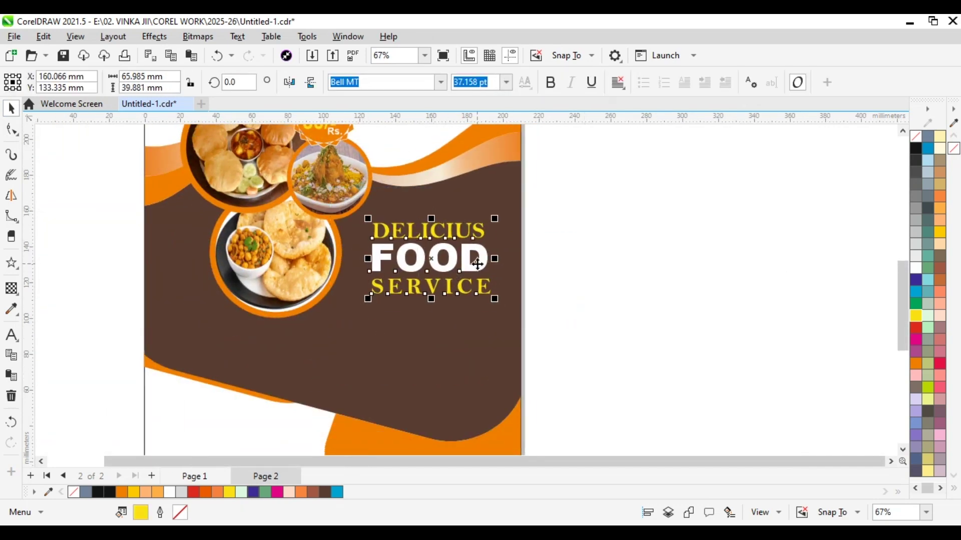
{"action": "key", "text": "ctrl+g"}
{"action": "scroll", "coordinate": [493, 254], "scroll_direction": "up", "scroll_amount": 1}
{"action": "scroll", "coordinate": [425, 326], "scroll_direction": "down", "scroll_amount": 2}
{"action": "key", "text": "Escape"}
Add the text "RESTURANT NAME" in 24 pt Arial on the brown area below the headline group
{"action": "scroll", "coordinate": [426, 326], "scroll_direction": "up", "scroll_amount": 1}
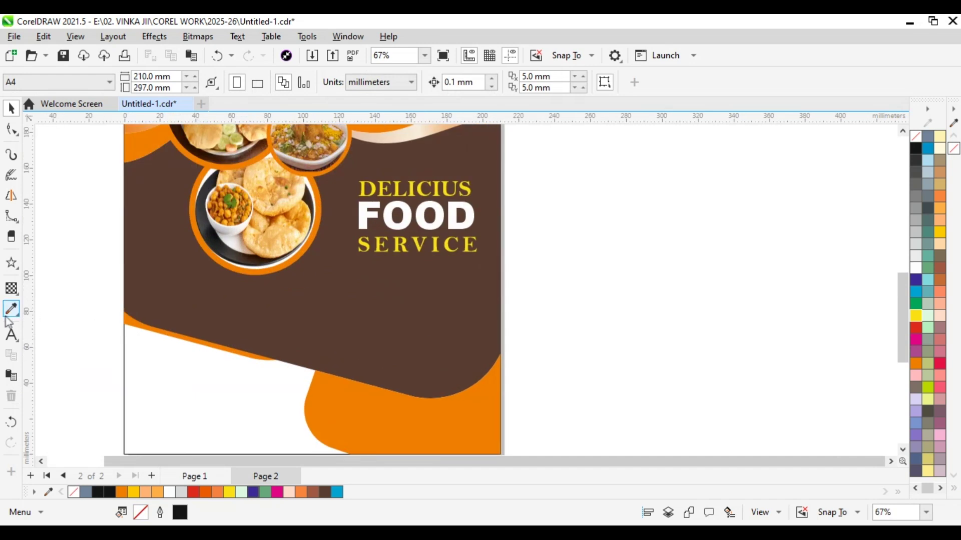
{"action": "key", "text": "F8"}
{"action": "left_click", "coordinate": [362, 295]}
{"action": "type", "text": "R"}
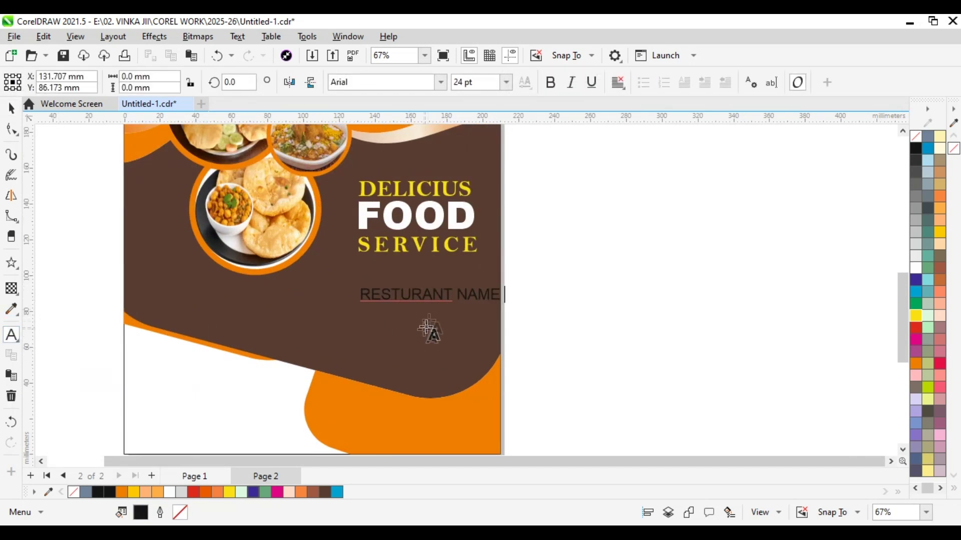
{"action": "type", "text": "ESTURANT NAME"}
{"action": "key", "text": "Escape"}
Make "RESTURANT NAME" light orange, bold and underlined, and adjust its position below the headline
{"action": "left_click", "coordinate": [914, 362]}
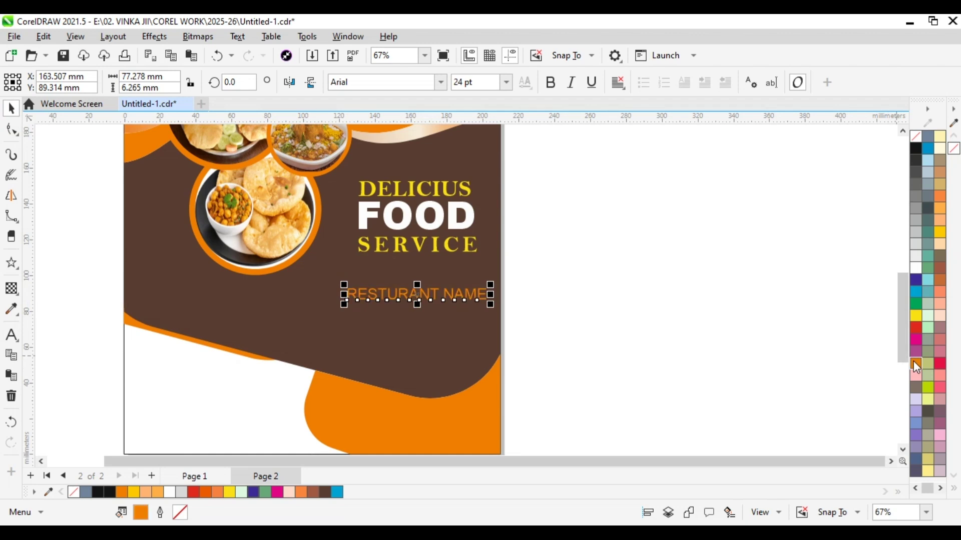
{"action": "left_click", "coordinate": [915, 316]}
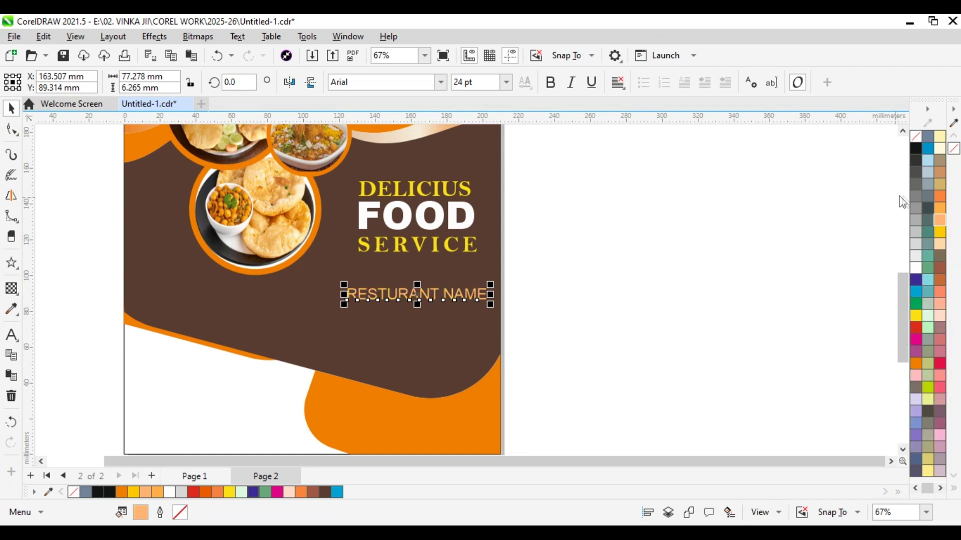
{"action": "left_click", "coordinate": [549, 83]}
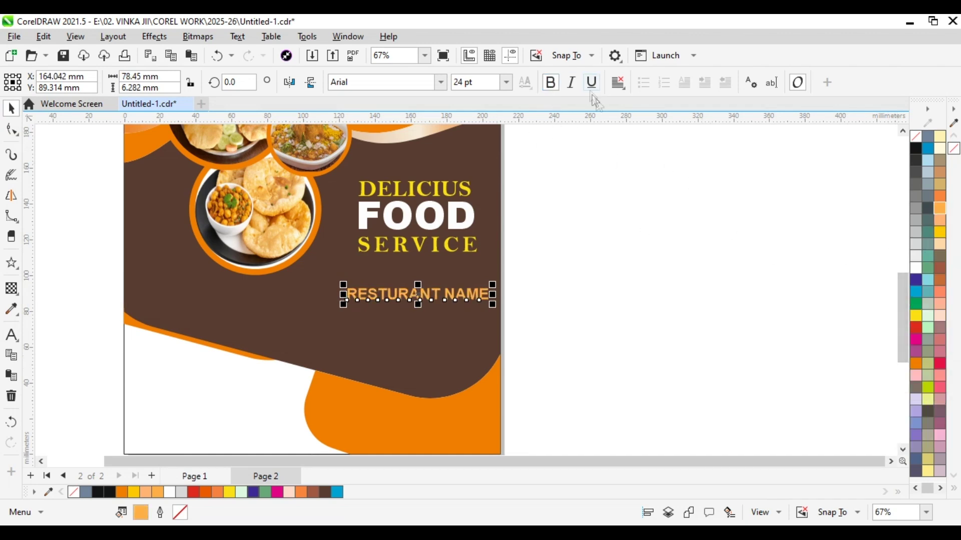
{"action": "left_click", "coordinate": [591, 83]}
{"action": "scroll", "coordinate": [451, 287], "scroll_direction": "up", "scroll_amount": 2}
{"action": "left_click_drag", "start_coordinate": [420, 292], "coordinate": [416, 296]}
{"action": "key", "text": "Escape"}
Add the three-line text "FREE HOME DELIVERY" in bold yellow 24 pt Arial beside the lower food photo
{"action": "scroll", "coordinate": [499, 230], "scroll_direction": "down", "scroll_amount": 3}
{"action": "left_click", "coordinate": [11, 334]}
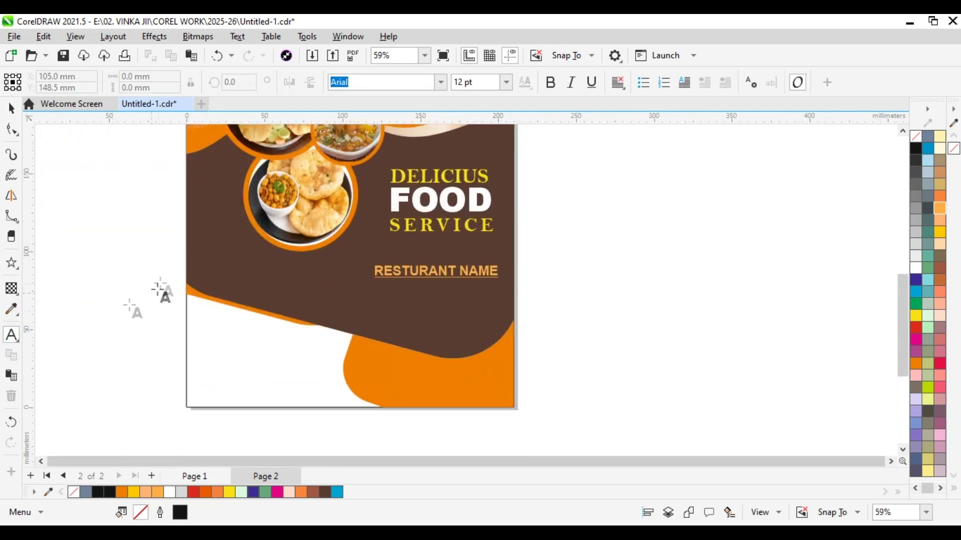
{"action": "left_click", "coordinate": [199, 201]}
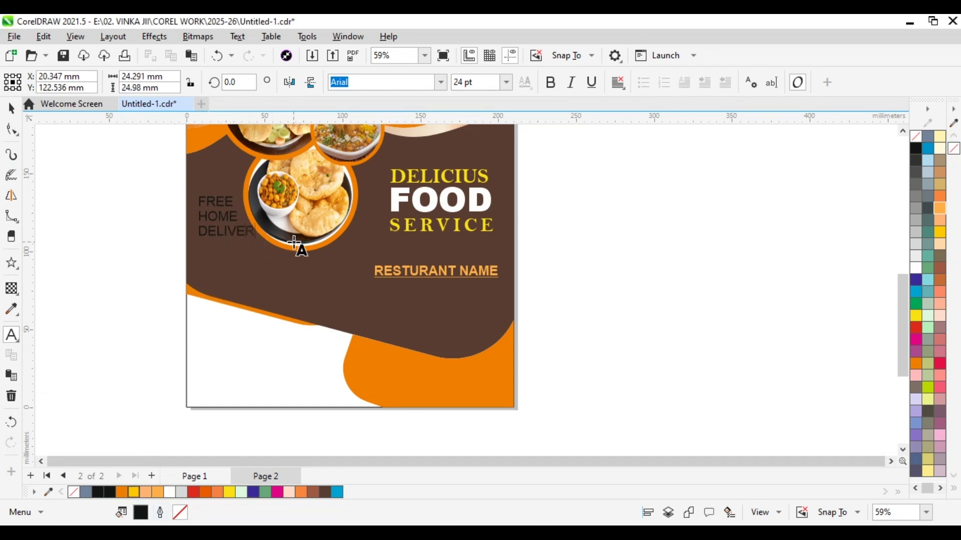
{"action": "left_click", "coordinate": [11, 108]}
{"action": "left_click", "coordinate": [915, 315]}
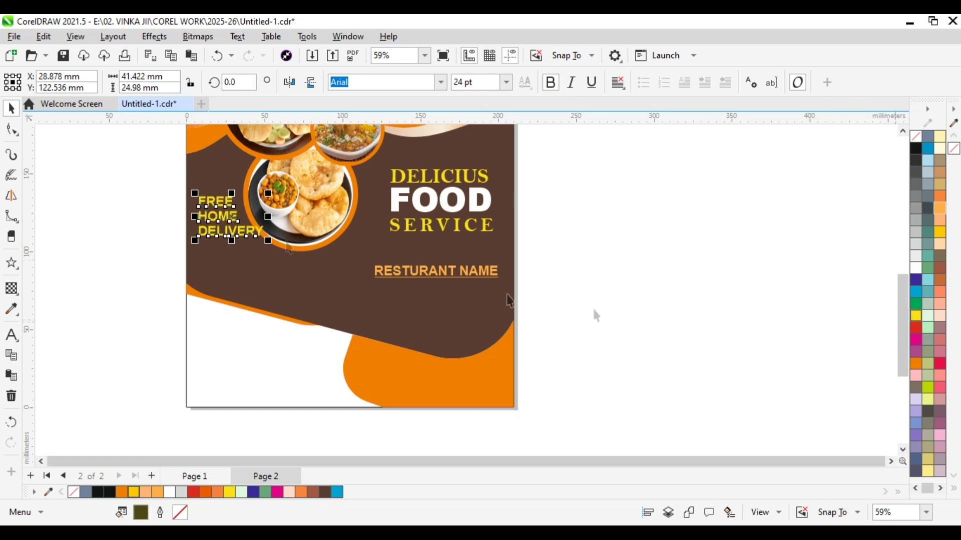
Center-align the lines of the "FREE HOME DELIVERY" text
{"action": "scroll", "coordinate": [596, 315], "scroll_direction": "up", "scroll_amount": 3}
{"action": "left_click", "coordinate": [618, 82]}
{"action": "left_click", "coordinate": [650, 131]}
Try force-justifying "FREE HOME DELIVERY" and scaling it to about 13 pt, and undo both changes
{"action": "left_click", "coordinate": [618, 82]}
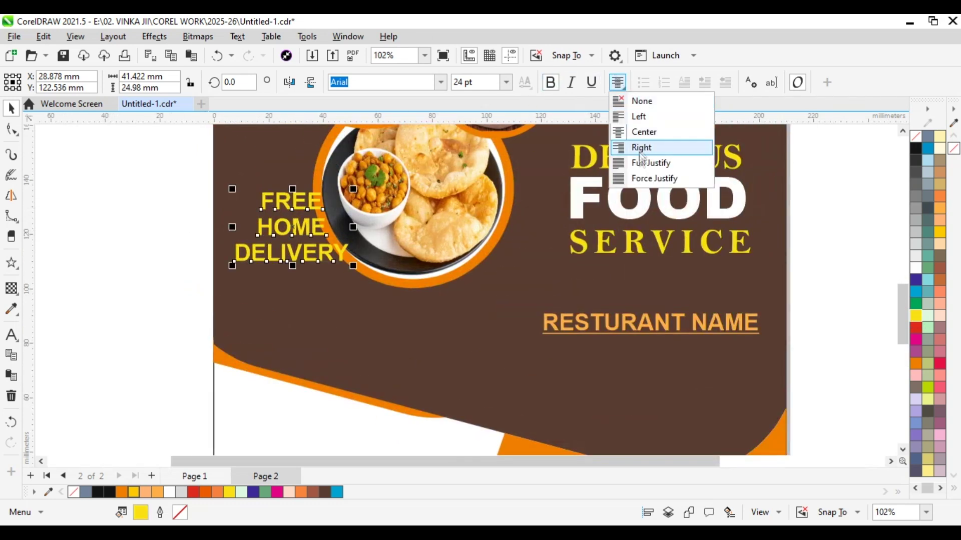
{"action": "left_click", "coordinate": [648, 179]}
{"action": "scroll", "coordinate": [332, 254], "scroll_direction": "up", "scroll_amount": 2}
{"action": "left_click_drag", "start_coordinate": [369, 262], "coordinate": [256, 211]}
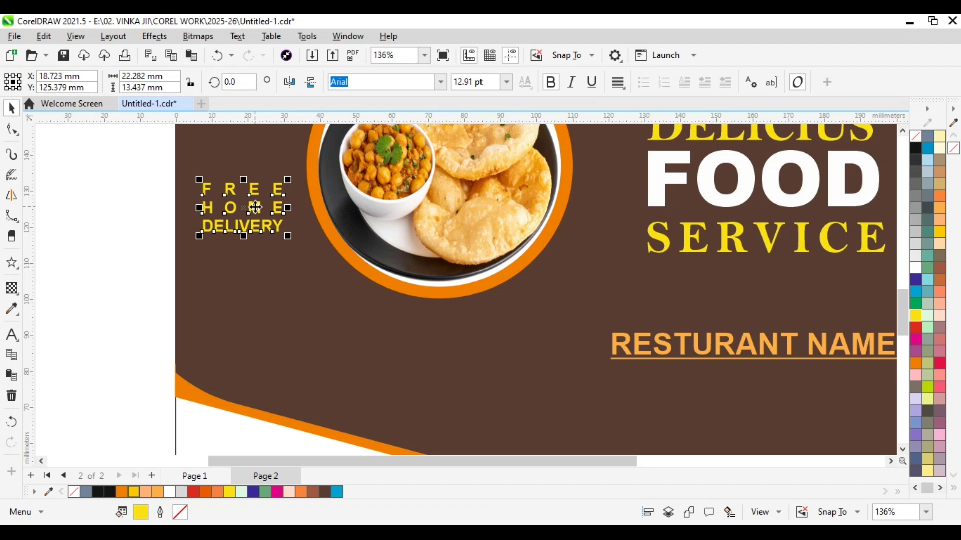
{"action": "key", "text": "ctrl+z"}
{"action": "key", "text": "ctrl+z"}
{"action": "key", "text": "ctrl+z"}
Scale "FREE HOME DELIVERY" down to about 14 pt in Bell MT and place it beside the lower food photo
{"action": "left_click_drag", "start_coordinate": [358, 270], "coordinate": [294, 263]}
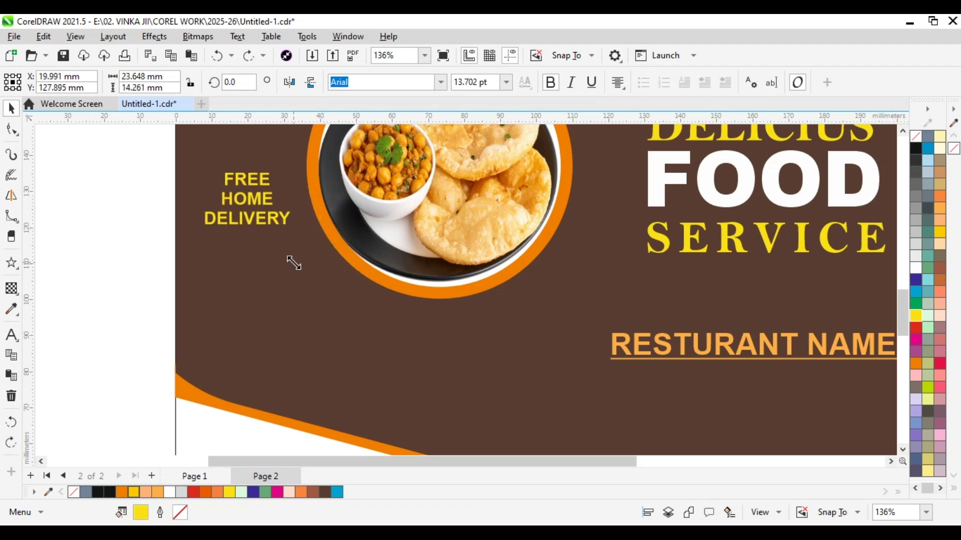
{"action": "left_click", "coordinate": [440, 82]}
{"action": "left_click", "coordinate": [396, 124]}
{"action": "scroll", "coordinate": [259, 207], "scroll_direction": "up", "scroll_amount": 3}
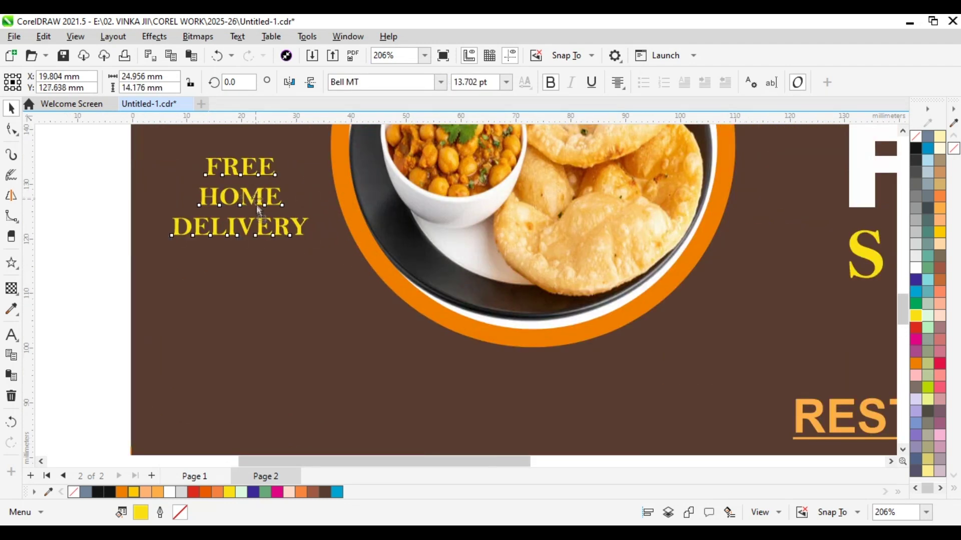
{"action": "left_click_drag", "start_coordinate": [258, 210], "coordinate": [251, 222]}
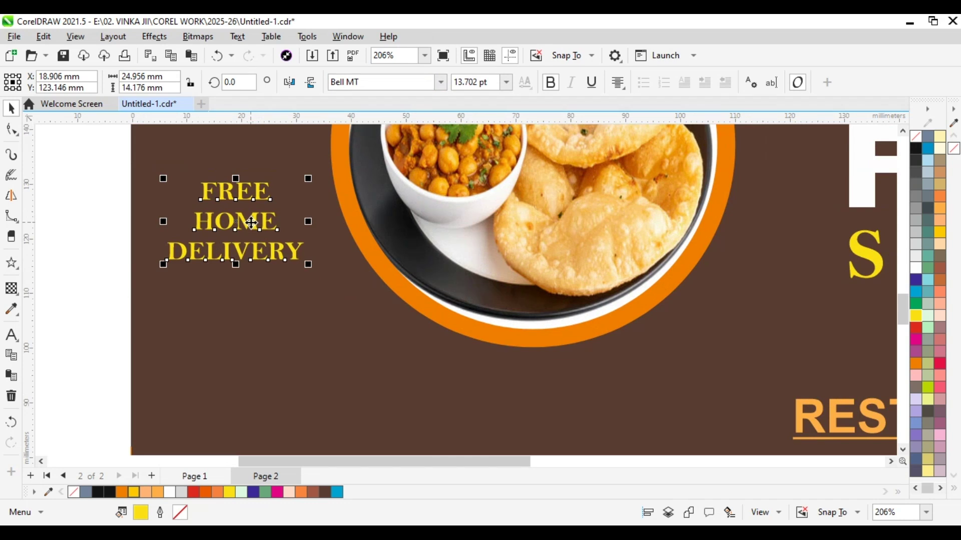
Split "FREE HOME DELIVERY" into separate lines and scale them to a matching width of about 20 mm, closely stacked
{"action": "key", "text": "Tab"}
{"action": "left_click_drag", "start_coordinate": [277, 206], "coordinate": [272, 257]}
{"action": "key", "text": "Tab"}
{"action": "key", "text": "Tab"}
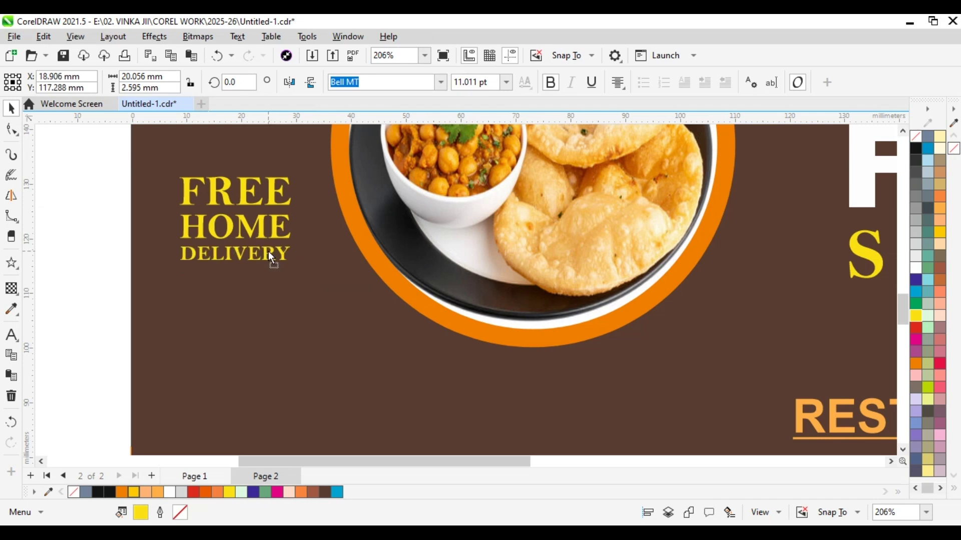
Undo a trial white fill on "DELIVERY" and fill the "HOME" line with white instead
{"action": "left_click", "coordinate": [915, 268]}
{"action": "key", "text": "ctrl+z"}
{"action": "left_click", "coordinate": [235, 227]}
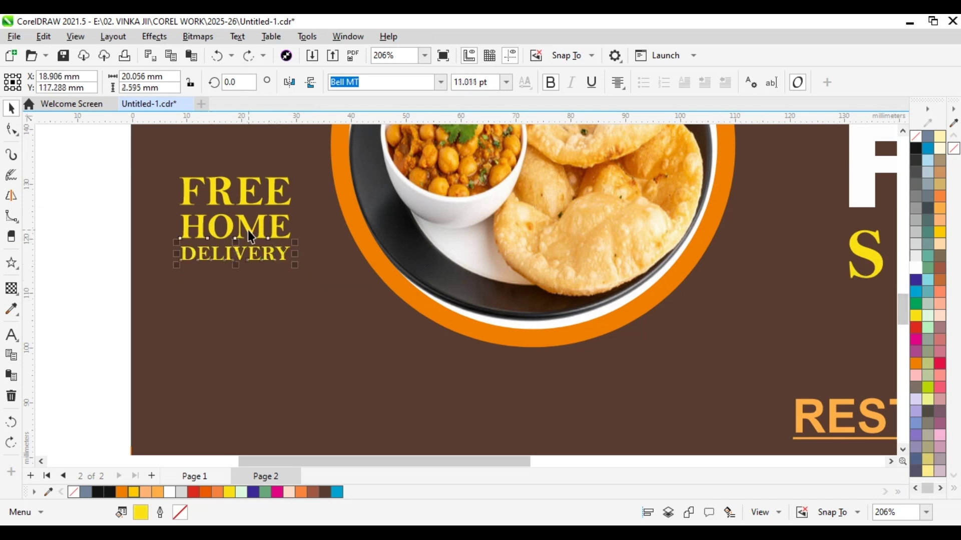
{"action": "left_click", "coordinate": [915, 268]}
Group the "FREE", "HOME" and "DELIVERY" lines and fit the group at about 25 × 19 mm beside the lower food photo
{"action": "scroll", "coordinate": [459, 268], "scroll_direction": "down", "scroll_amount": 2}
{"action": "left_click_drag", "start_coordinate": [182, 167], "coordinate": [377, 286]}
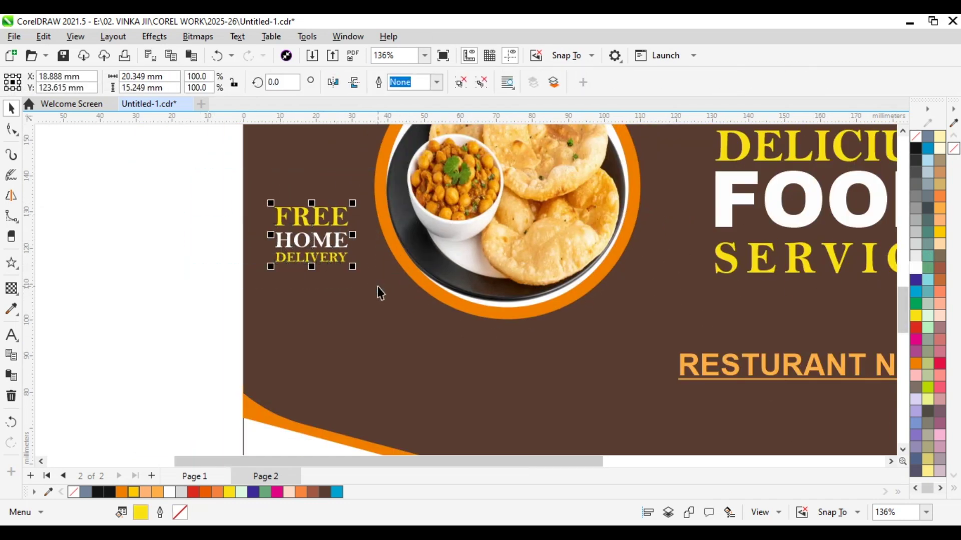
{"action": "scroll", "coordinate": [377, 286], "scroll_direction": "down", "scroll_amount": 2}
{"action": "left_click_drag", "start_coordinate": [332, 226], "coordinate": [330, 227]}
{"action": "left_click_drag", "start_coordinate": [336, 259], "coordinate": [352, 272]}
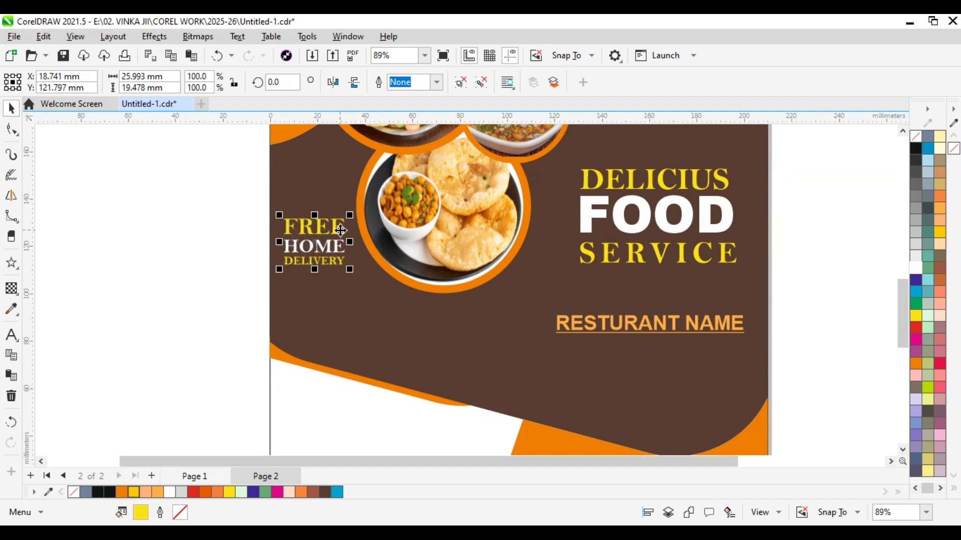
{"action": "left_click_drag", "start_coordinate": [340, 230], "coordinate": [347, 284]}
{"action": "left_click_drag", "start_coordinate": [359, 324], "coordinate": [342, 210]}
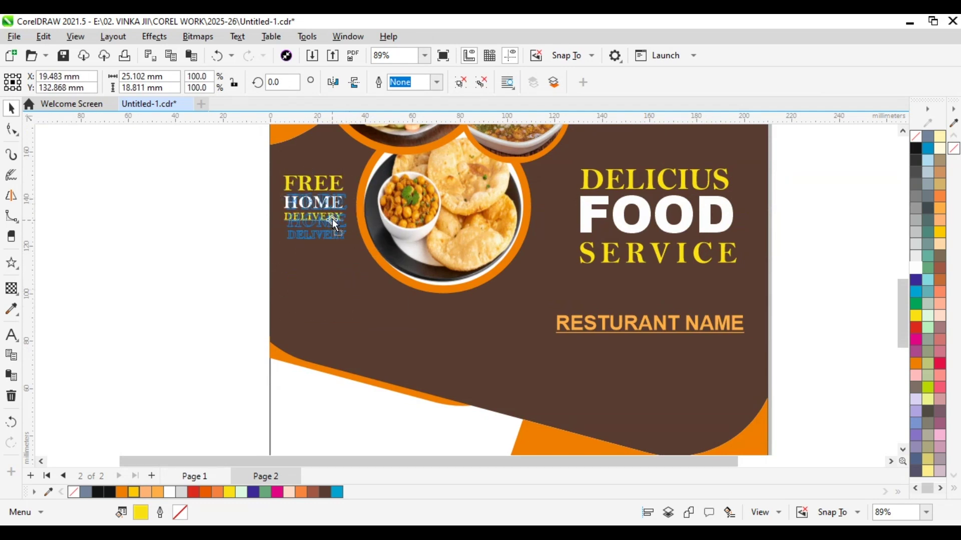
{"action": "left_click", "coordinate": [222, 214]}
Add the text "SAVE", "UP TO", "25%", "DISCOUNT" on four lines below the lower food photo and make it bold
{"action": "scroll", "coordinate": [222, 214], "scroll_direction": "down", "scroll_amount": 1}
{"action": "type", "text": "SAVE"}
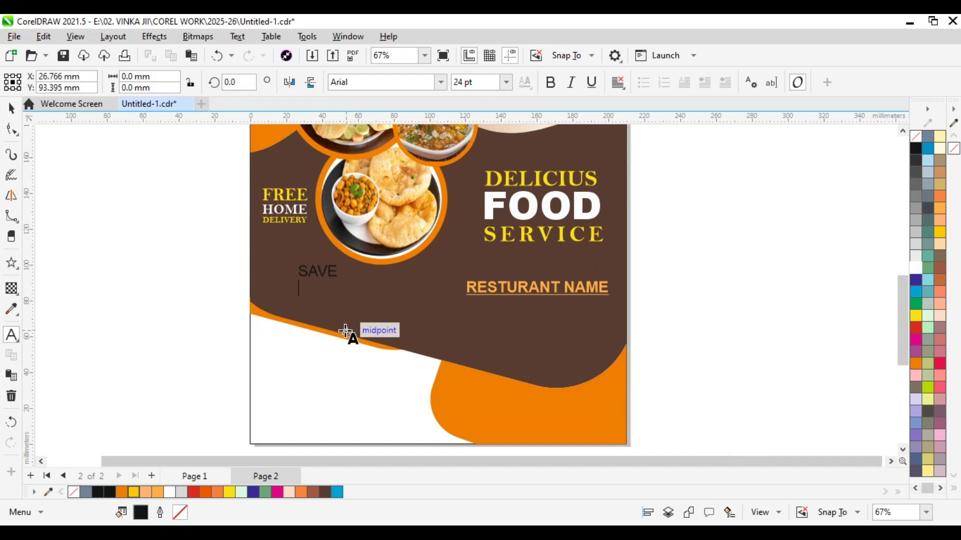
{"action": "key", "text": "Escape"}
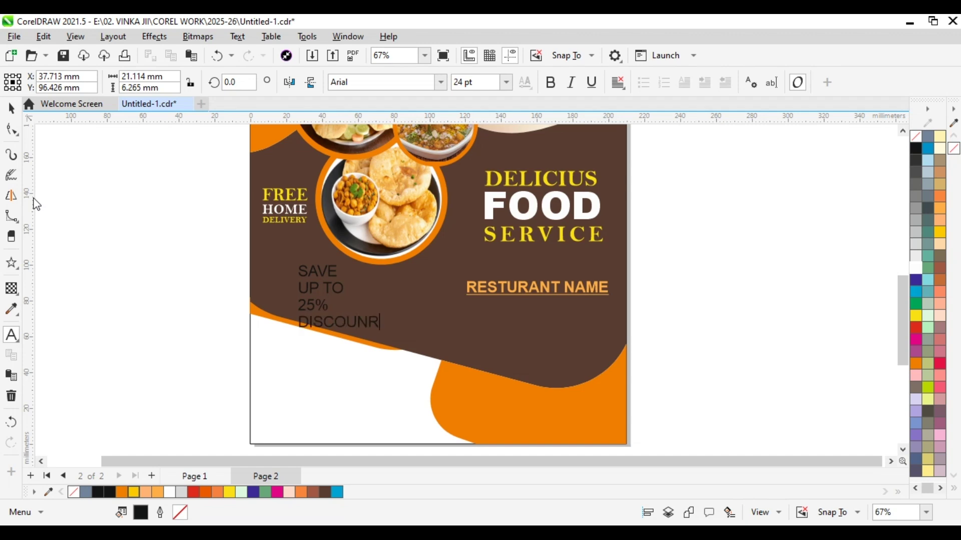
{"action": "left_click", "coordinate": [11, 108]}
{"action": "left_click", "coordinate": [550, 82]}
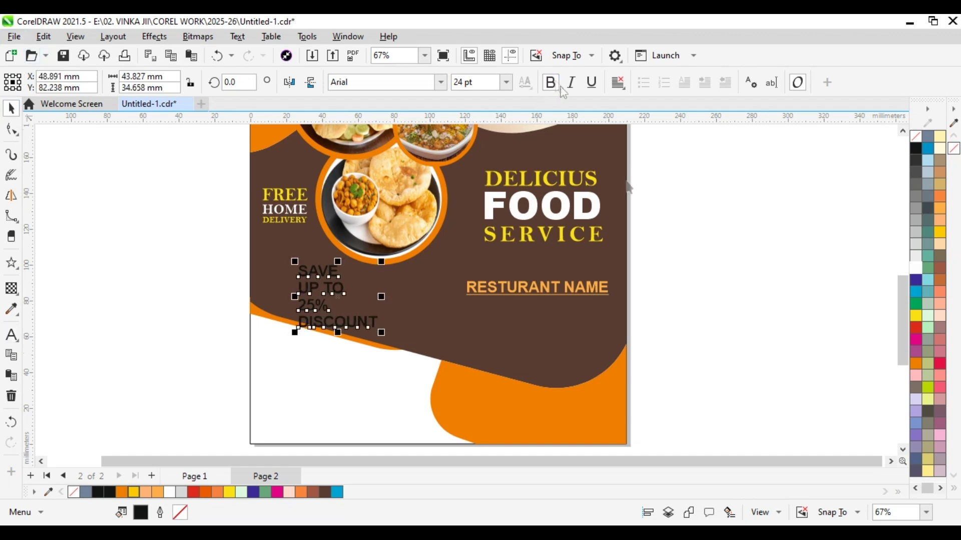
Fill the discount text white, scale it down to about 13 pt and position it on the brown body
{"action": "left_click", "coordinate": [915, 268]}
{"action": "scroll", "coordinate": [390, 346], "scroll_direction": "up", "scroll_amount": 3}
{"action": "left_click_drag", "start_coordinate": [389, 346], "coordinate": [325, 295]}
{"action": "left_click_drag", "start_coordinate": [279, 261], "coordinate": [303, 276]}
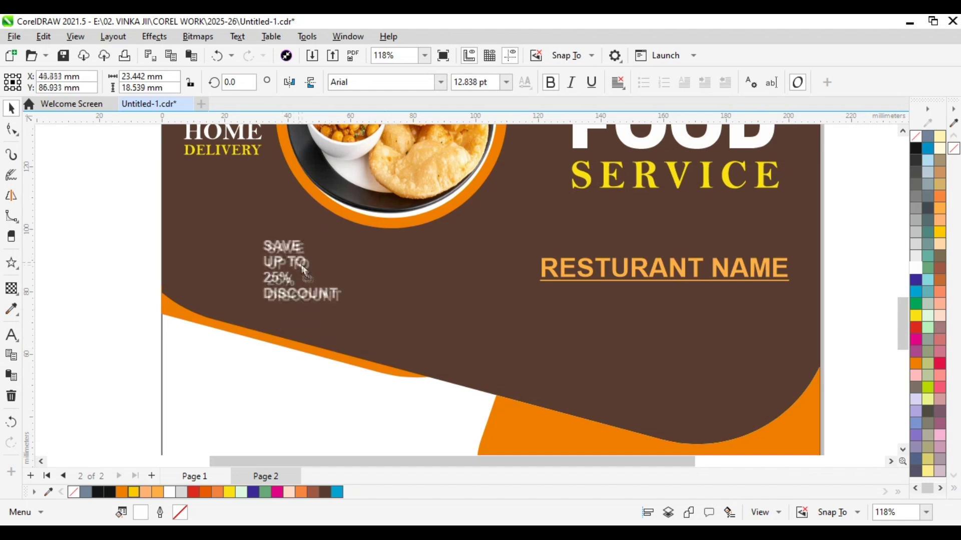
Join "25%" onto the "UP TO" line, centre-align the discount text and enlarge it to about 17 pt
{"action": "scroll", "coordinate": [303, 276], "scroll_direction": "up", "scroll_amount": 3}
{"action": "left_click", "coordinate": [248, 292]}
{"action": "key", "text": "BackSpace"}
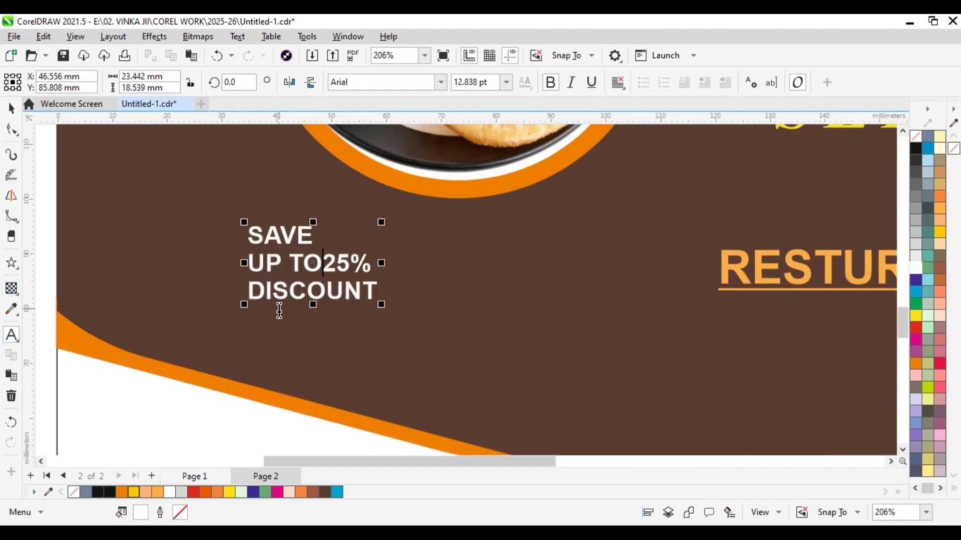
{"action": "left_click", "coordinate": [618, 82]}
{"action": "left_click", "coordinate": [645, 132]}
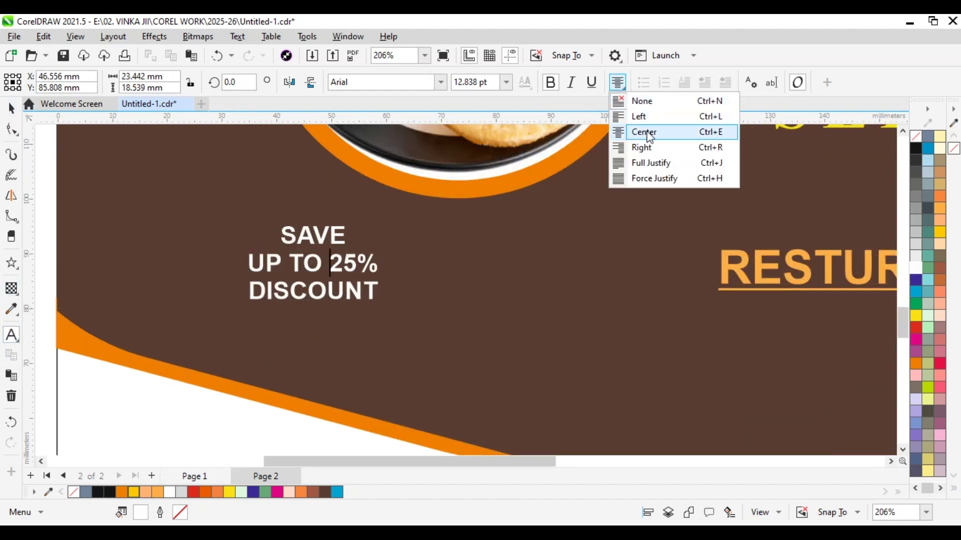
{"action": "left_click_drag", "start_coordinate": [382, 304], "coordinate": [422, 364]}
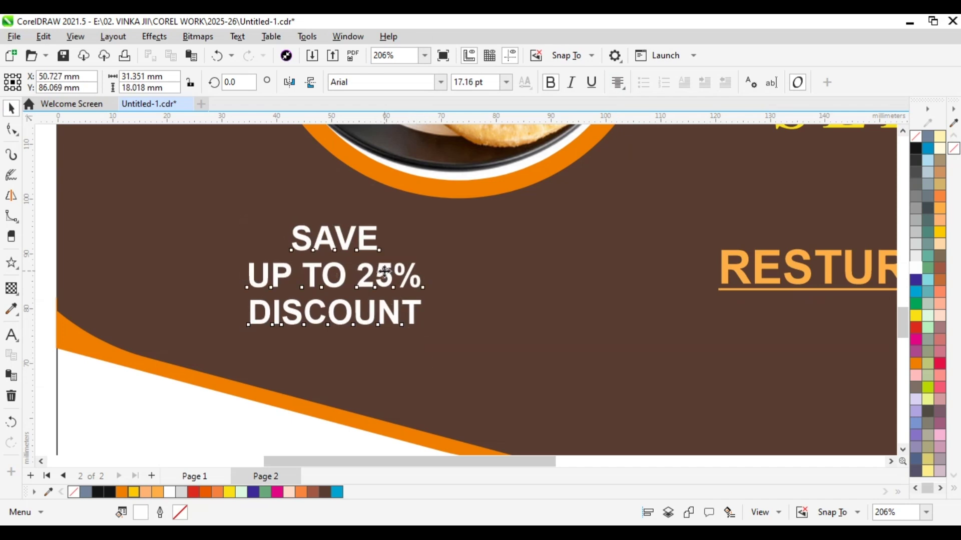
Fill the words "25%", "SAVE" and "DISCOUNT" yellow, leaving "UP TO" white
{"action": "double_click", "coordinate": [337, 275]}
{"action": "left_click_drag", "start_coordinate": [336, 276], "coordinate": [398, 278]}
{"action": "left_click", "coordinate": [915, 317]}
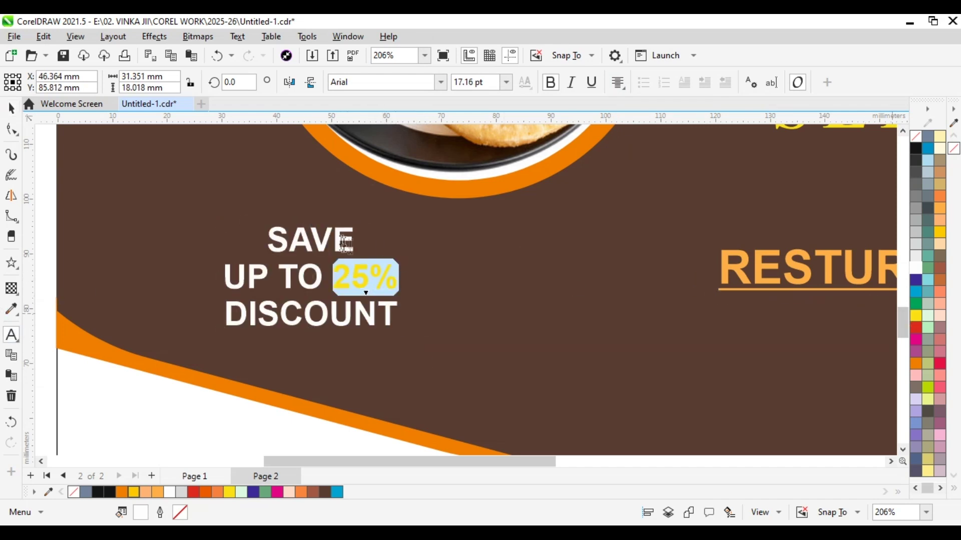
{"action": "left_click_drag", "start_coordinate": [269, 239], "coordinate": [356, 240]}
{"action": "left_click", "coordinate": [915, 316]}
{"action": "left_click", "coordinate": [355, 315]}
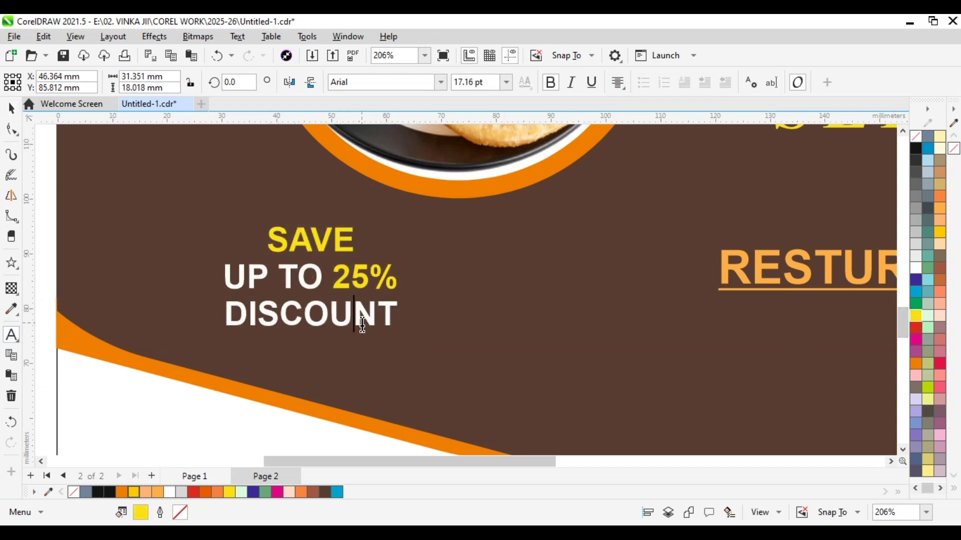
{"action": "double_click", "coordinate": [355, 315]}
{"action": "left_click", "coordinate": [916, 316]}
{"action": "left_click", "coordinate": [11, 107]}
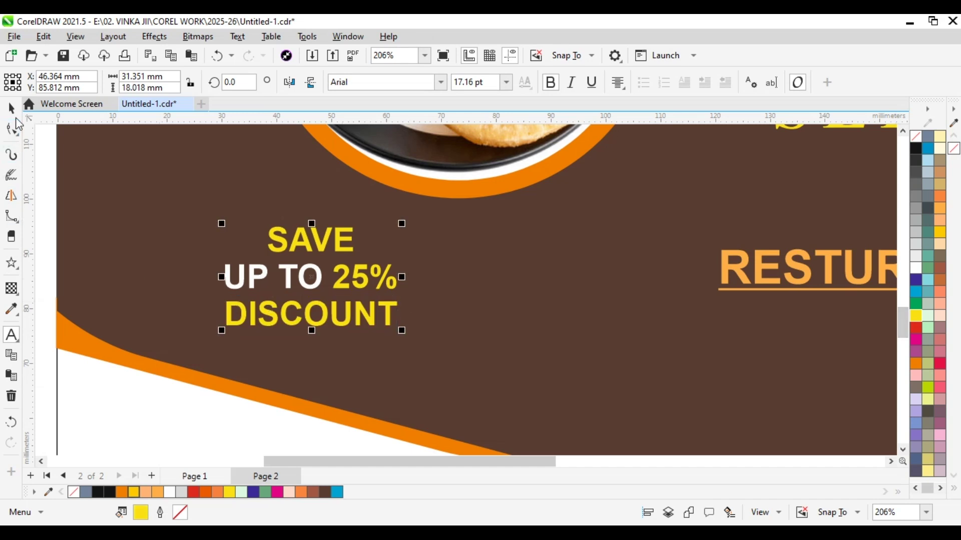
Left-align the discount text, enlarge it to about 46 mm wide and place it below "FREE HOME DELIVERY"
{"action": "scroll", "coordinate": [331, 273], "scroll_direction": "down", "scroll_amount": 2}
{"action": "left_click_drag", "start_coordinate": [368, 302], "coordinate": [345, 315]}
{"action": "left_click_drag", "start_coordinate": [314, 243], "coordinate": [296, 238]}
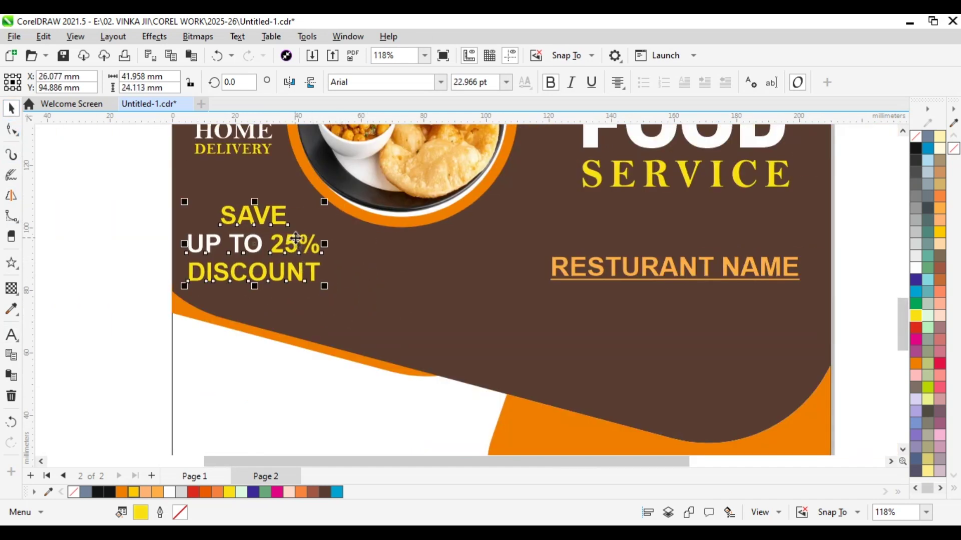
{"action": "left_click", "coordinate": [620, 82]}
{"action": "left_click", "coordinate": [639, 115]}
{"action": "left_click_drag", "start_coordinate": [325, 285], "coordinate": [347, 299]}
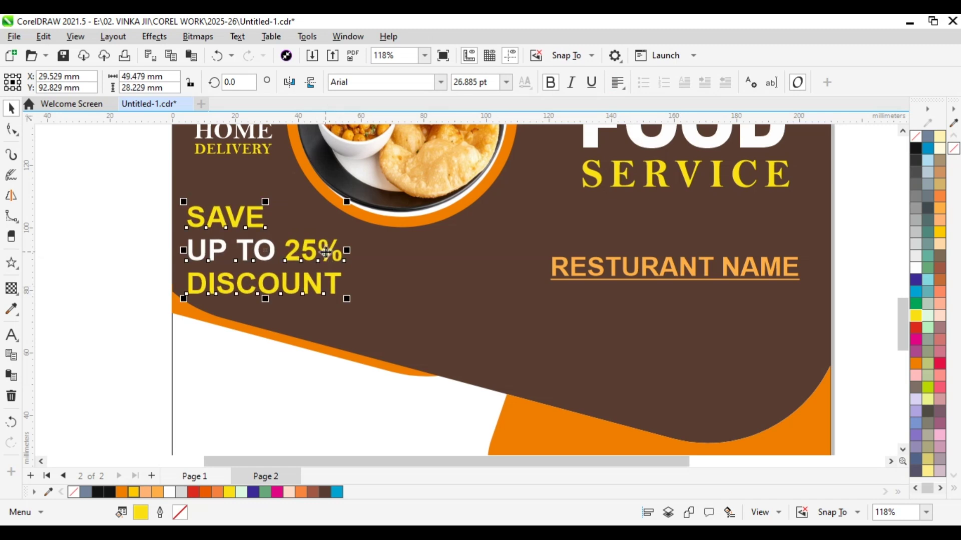
{"action": "scroll", "coordinate": [290, 280], "scroll_direction": "down", "scroll_amount": 1}
{"action": "left_click", "coordinate": [124, 263]}
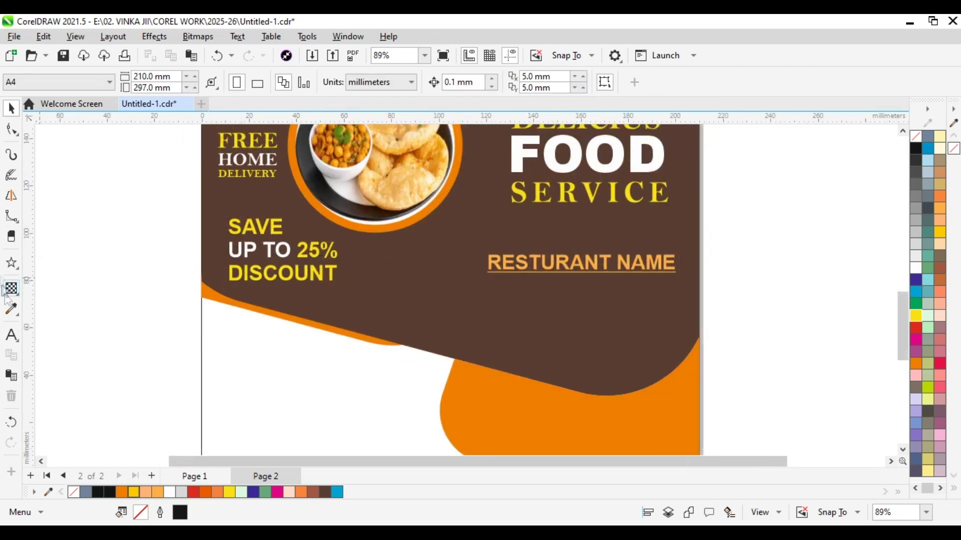
Draw a rectangle about 28 × 29 mm between the discount text and the restaurant name, and round its corners by about 4 mm
{"action": "left_click", "coordinate": [11, 335]}
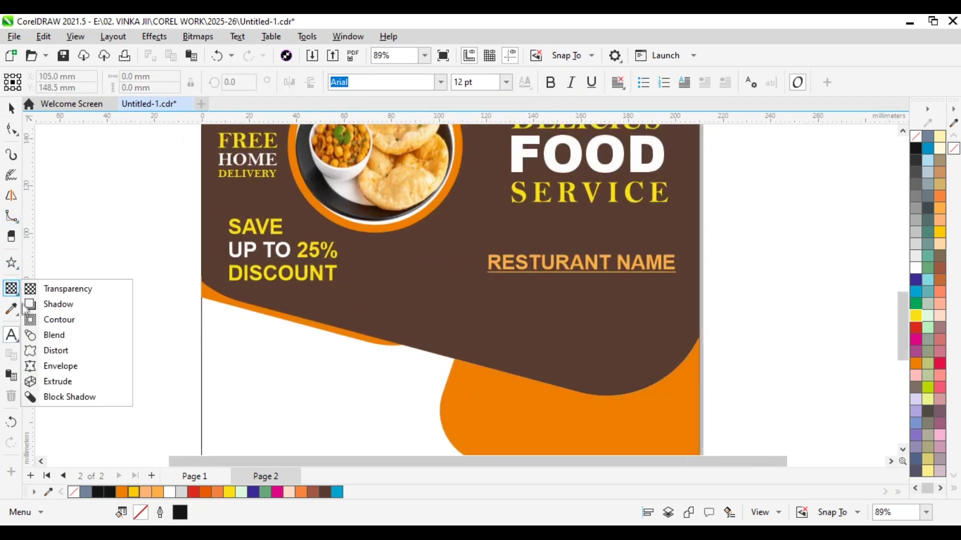
{"action": "left_click", "coordinate": [11, 263]}
{"action": "left_click", "coordinate": [85, 262]}
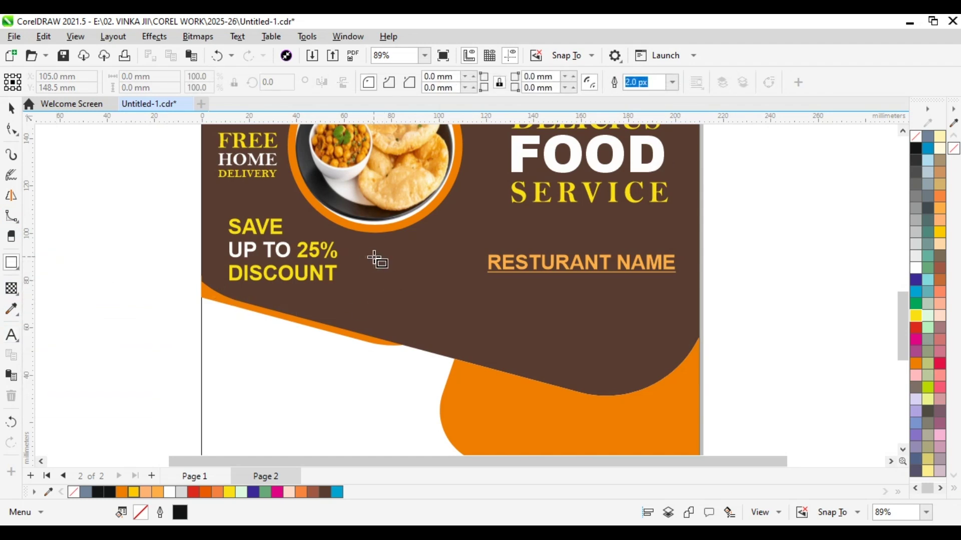
{"action": "mouse_move", "coordinate": [370, 253]}
{"action": "left_mouse_down"}
{"action": "mouse_move", "coordinate": [422, 328]}
{"action": "mouse_move", "coordinate": [445, 329]}
{"action": "left_mouse_up"}
{"action": "key", "text": "F10"}
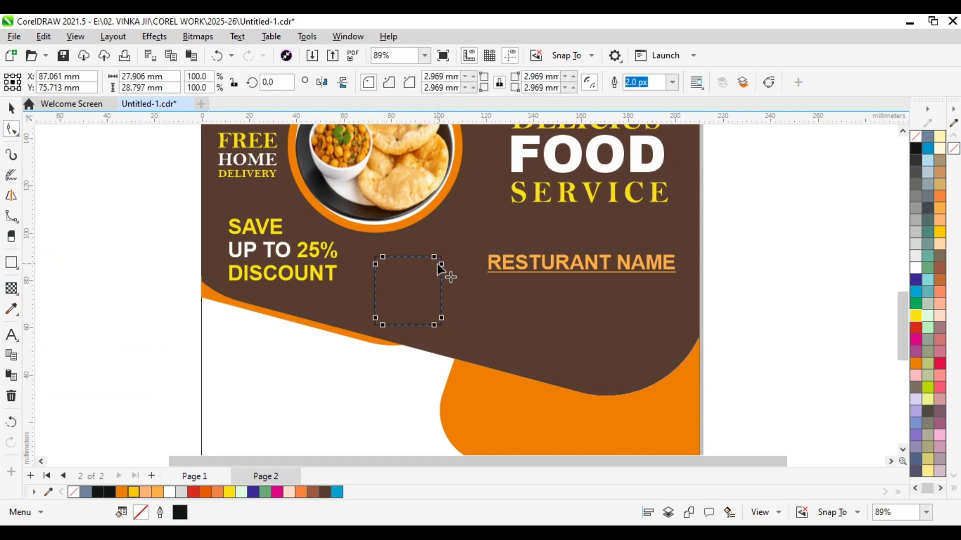
Fill the rounded rectangle white, remove its outline and enlarge it to about 32 × 33 mm
{"action": "left_click", "coordinate": [916, 267]}
{"action": "right_click", "coordinate": [916, 136]}
{"action": "scroll", "coordinate": [416, 295], "scroll_direction": "up", "scroll_amount": 1}
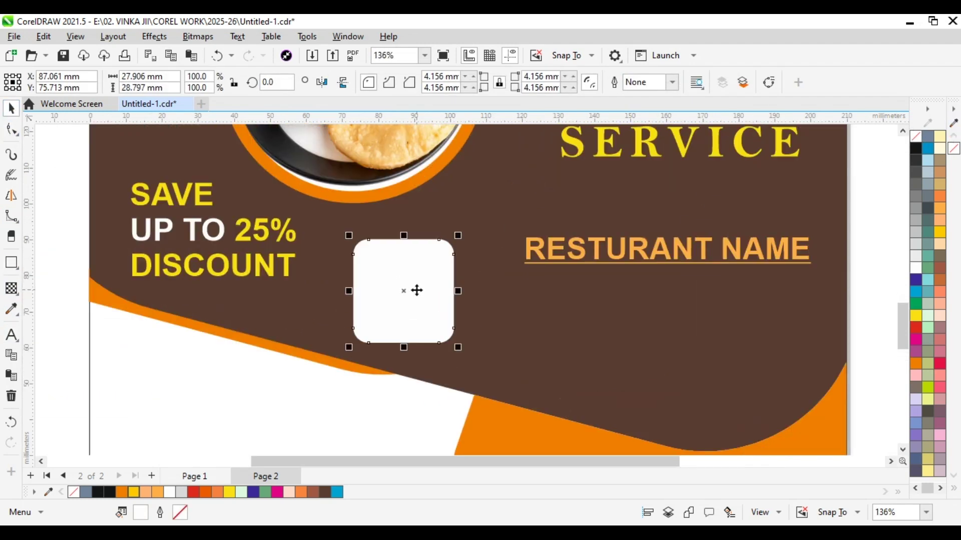
{"action": "mouse_move", "coordinate": [451, 325]}
{"action": "left_mouse_down"}
{"action": "mouse_move", "coordinate": [483, 360]}
{"action": "mouse_move", "coordinate": [439, 317]}
{"action": "left_mouse_up"}
Add "ORDER NOW" on two lines, scale it to about 21 pt and place it on the white rounded rectangle
{"action": "left_click", "coordinate": [11, 335]}
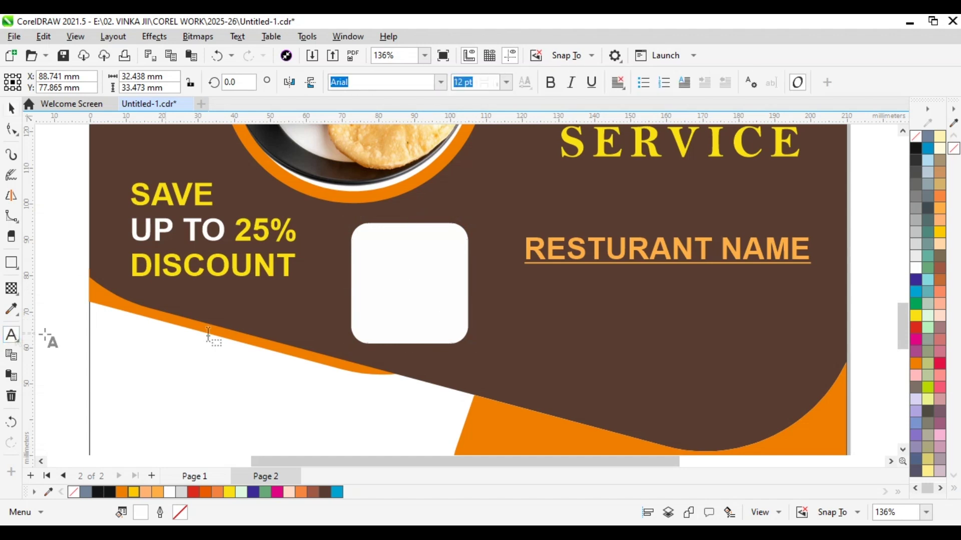
{"action": "left_click", "coordinate": [464, 298]}
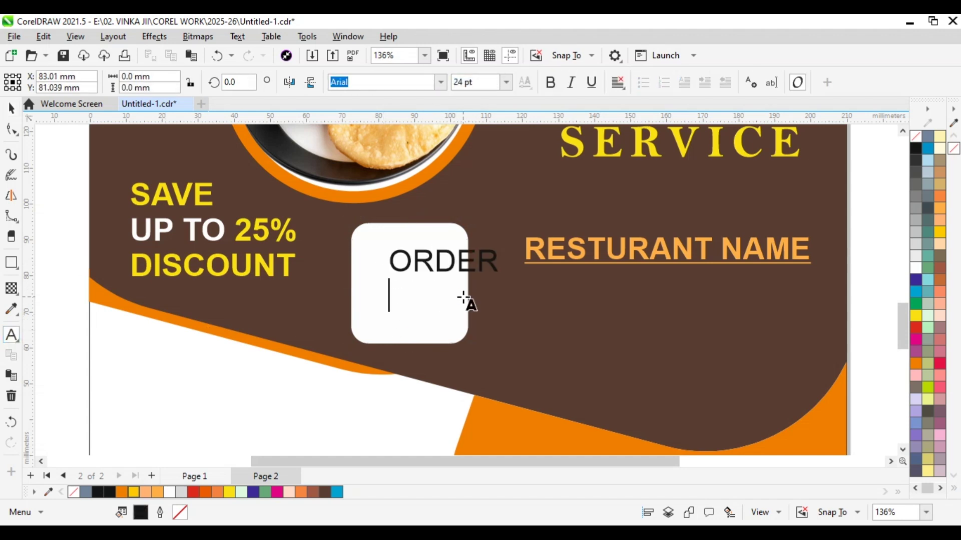
{"action": "left_click", "coordinate": [10, 109]}
{"action": "left_click_drag", "start_coordinate": [503, 311], "coordinate": [489, 303]}
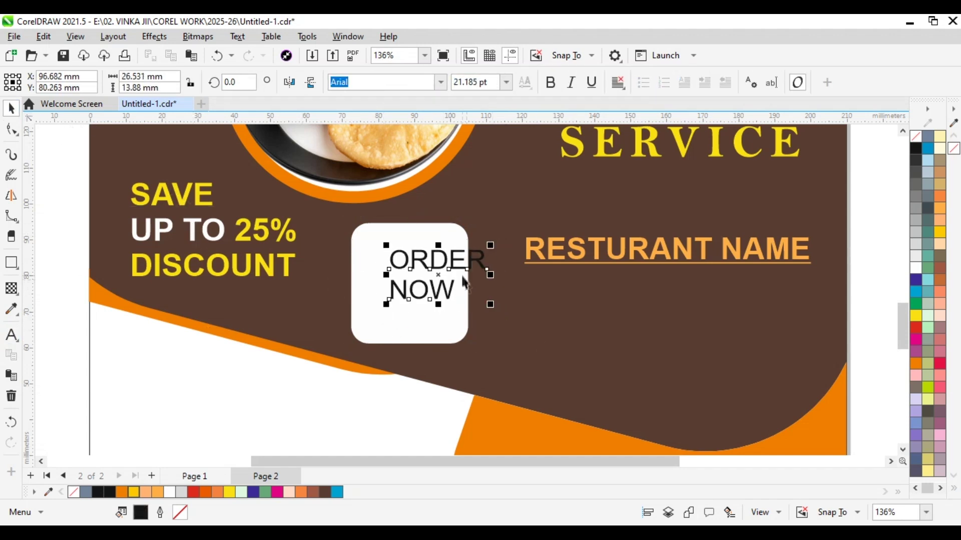
{"action": "left_click_drag", "start_coordinate": [455, 263], "coordinate": [427, 265]}
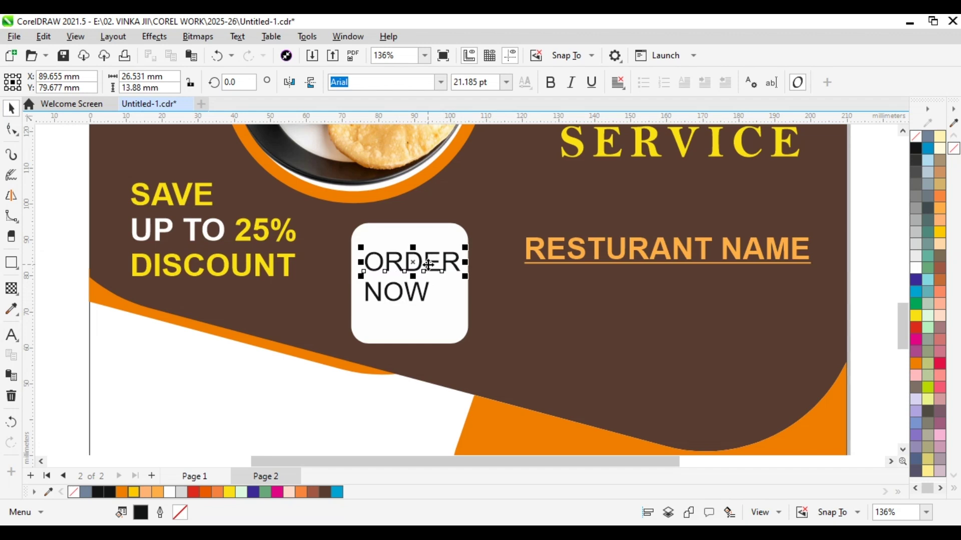
Set the "ORDER NOW" text in Brush Script MT
{"action": "left_click", "coordinate": [441, 82]}
{"action": "scroll", "coordinate": [420, 253], "scroll_direction": "down", "scroll_amount": 3}
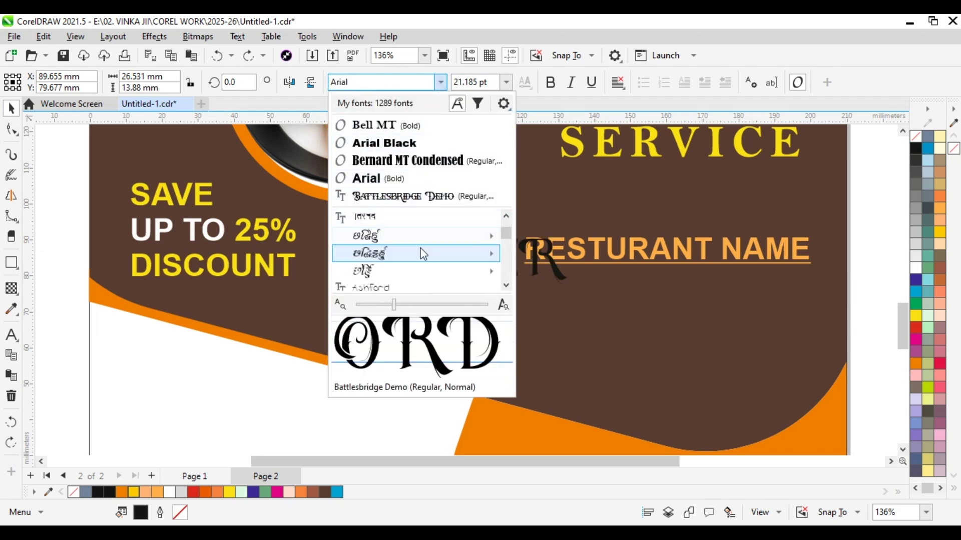
{"action": "scroll", "coordinate": [421, 256], "scroll_direction": "down", "scroll_amount": 10}
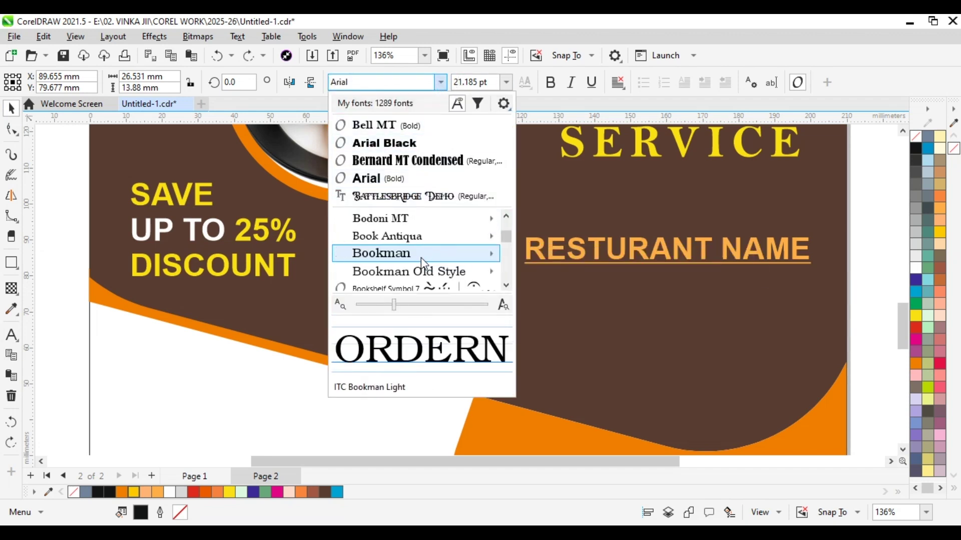
{"action": "scroll", "coordinate": [421, 251], "scroll_direction": "down", "scroll_amount": 2}
{"action": "left_click", "coordinate": [421, 233]}
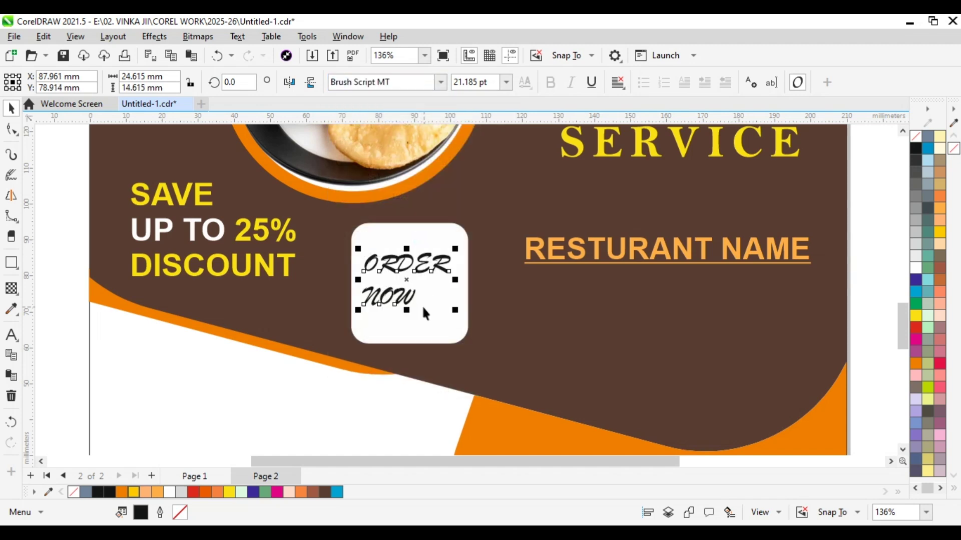
Centre-align "ORDER NOW" and enlarge it to about 24 pt within the white rounded rectangle
{"action": "scroll", "coordinate": [421, 305], "scroll_direction": "up", "scroll_amount": 2}
{"action": "left_click", "coordinate": [618, 82]}
{"action": "left_click", "coordinate": [632, 128]}
{"action": "scroll", "coordinate": [461, 328], "scroll_direction": "up", "scroll_amount": 2}
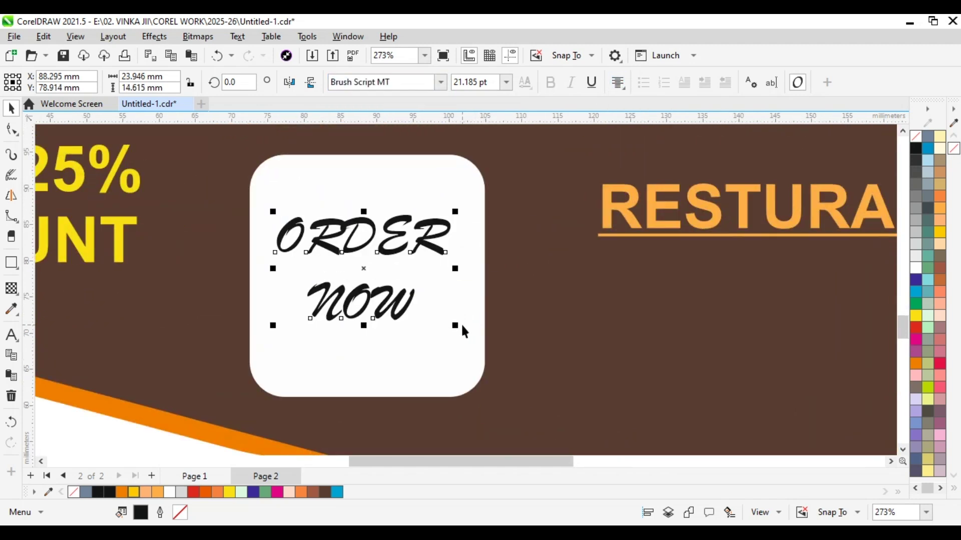
{"action": "left_click_drag", "start_coordinate": [461, 328], "coordinate": [457, 280]}
Try a red fill on "ORDER NOW" and return the text to black
{"action": "left_click", "coordinate": [915, 328]}
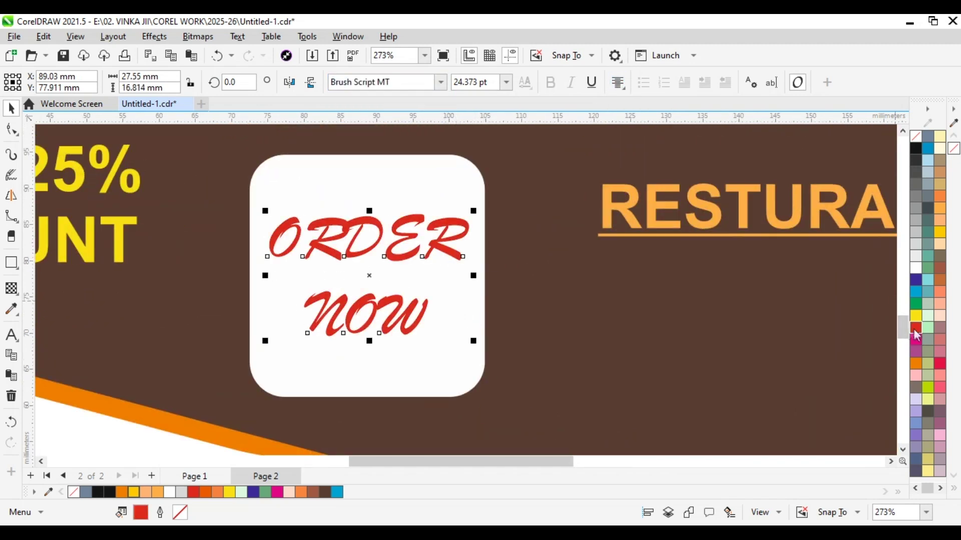
{"action": "scroll", "coordinate": [464, 256], "scroll_direction": "down", "scroll_amount": 3}
{"action": "left_click", "coordinate": [931, 155]}
{"action": "left_click", "coordinate": [916, 148]}
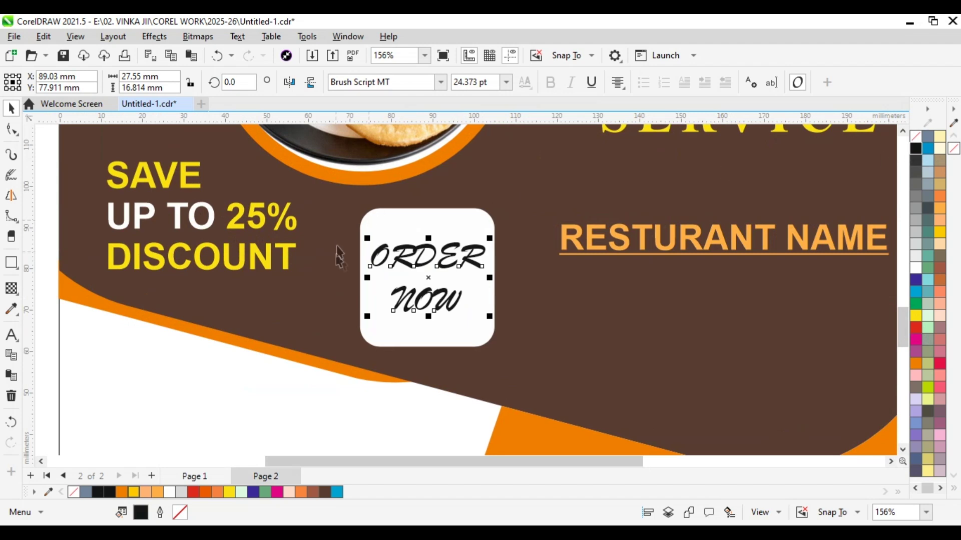
Reduce the white rounded rectangle's height to about 26 mm and centre "ORDER NOW" inside it
{"action": "scroll", "coordinate": [380, 228], "scroll_direction": "up", "scroll_amount": 2}
{"action": "left_click_drag", "start_coordinate": [482, 244], "coordinate": [479, 244]}
{"action": "left_click", "coordinate": [455, 380]}
{"action": "left_click_drag", "start_coordinate": [453, 388], "coordinate": [457, 344]}
{"action": "left_click", "coordinate": [481, 190]}
{"action": "left_click_drag", "start_coordinate": [481, 190], "coordinate": [481, 170]}
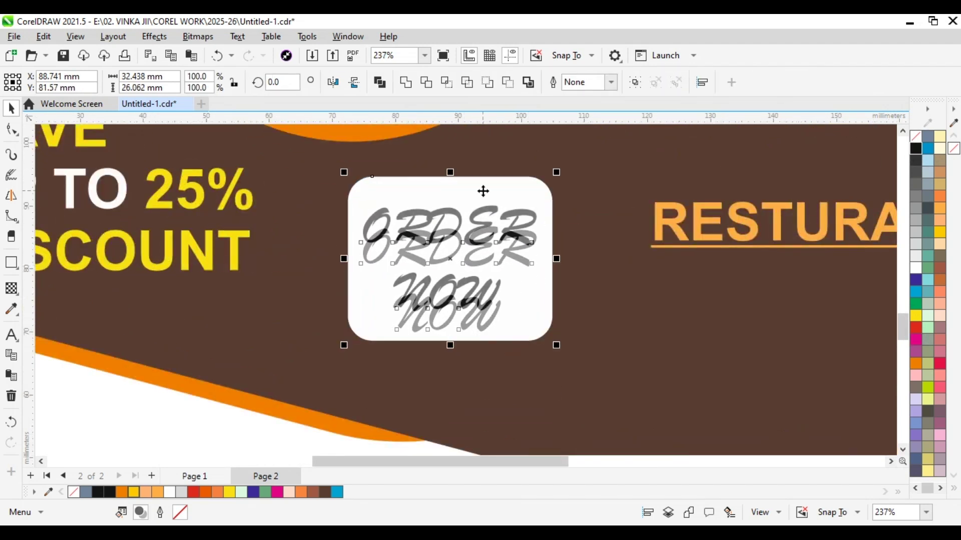
{"action": "left_click", "coordinate": [541, 261]}
{"action": "left_click", "coordinate": [546, 264]}
Flatten the white rounded rectangle further and add an inset copy about 32 × 20 mm, filled yellow, behind "ORDER NOW"
{"action": "scroll", "coordinate": [546, 264], "scroll_direction": "up", "scroll_amount": 1}
{"action": "left_click_drag", "start_coordinate": [428, 388], "coordinate": [428, 364]}
{"action": "mouse_move", "coordinate": [565, 360]}
{"action": "left_mouse_down"}
{"action": "mouse_move", "coordinate": [574, 372]}
{"action": "mouse_move", "coordinate": [566, 366]}
{"action": "left_mouse_up"}
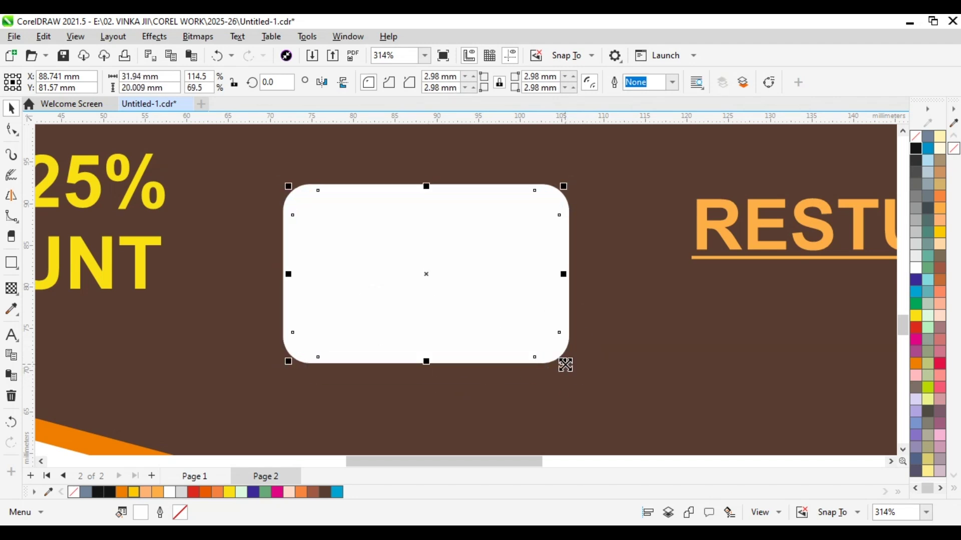
{"action": "key", "text": "ctrl+Page_Down"}
{"action": "left_click", "coordinate": [915, 315]}
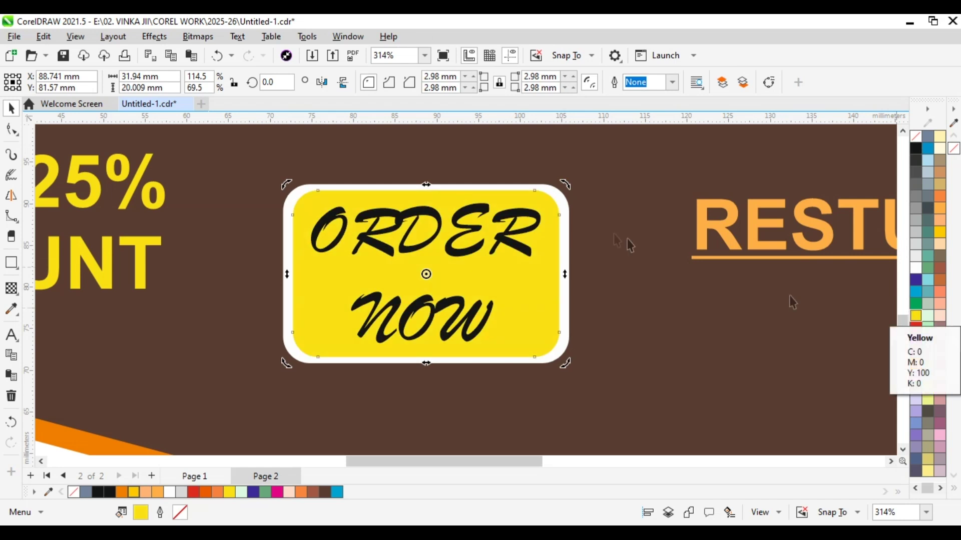
Try red and orange fills on the "ORDER NOW" text and undo them
{"action": "left_click", "coordinate": [535, 216]}
{"action": "left_click", "coordinate": [915, 328]}
{"action": "scroll", "coordinate": [434, 280], "scroll_direction": "down", "scroll_amount": 5}
{"action": "scroll", "coordinate": [433, 281], "scroll_direction": "down", "scroll_amount": 2}
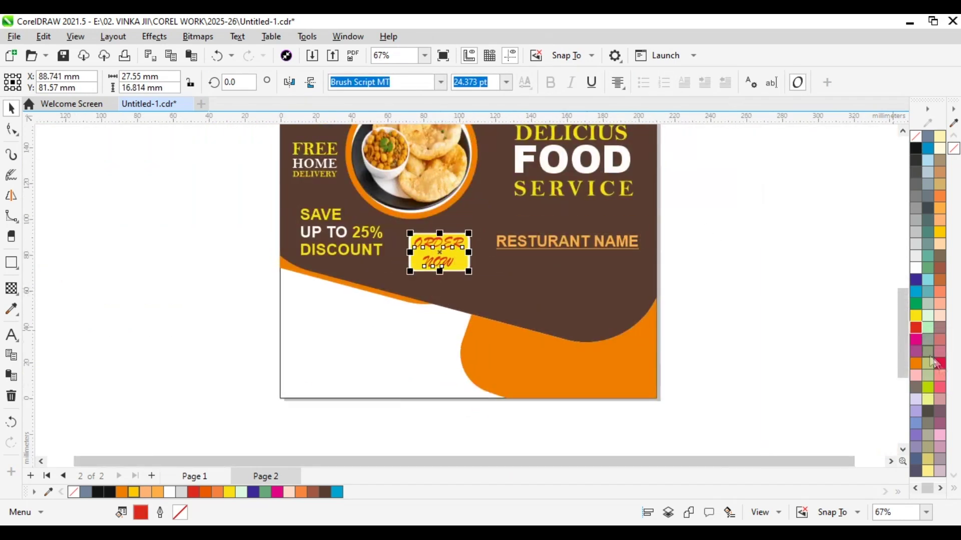
{"action": "key", "text": "ctrl+z"}
{"action": "scroll", "coordinate": [520, 253], "scroll_direction": "up", "scroll_amount": 3}
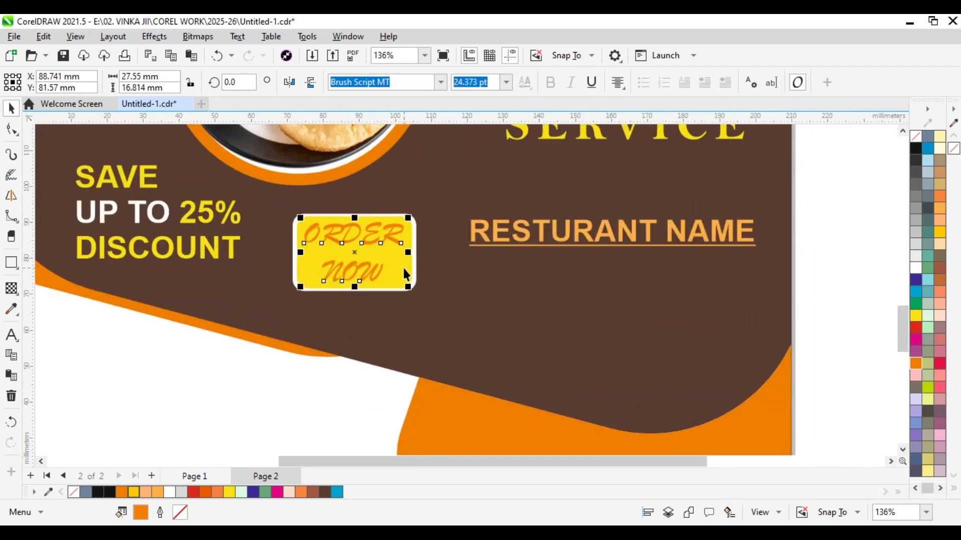
{"action": "key", "text": "ctrl+z"}
Fill the inset rounded rectangle orange and the "ORDER NOW" text white
{"action": "left_click", "coordinate": [403, 277]}
{"action": "left_click", "coordinate": [915, 364]}
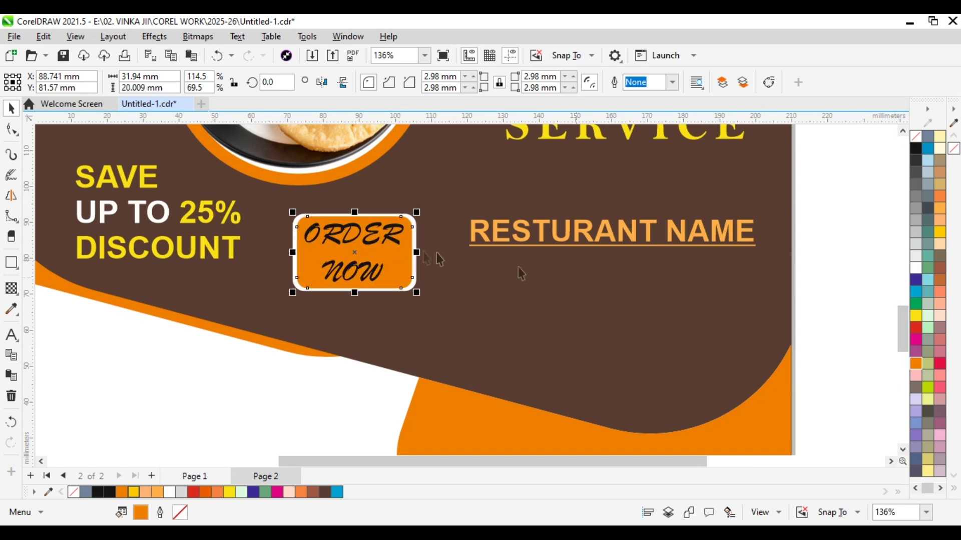
{"action": "left_click", "coordinate": [915, 267]}
{"action": "scroll", "coordinate": [436, 247], "scroll_direction": "down", "scroll_amount": 4}
{"action": "key", "text": "Escape"}
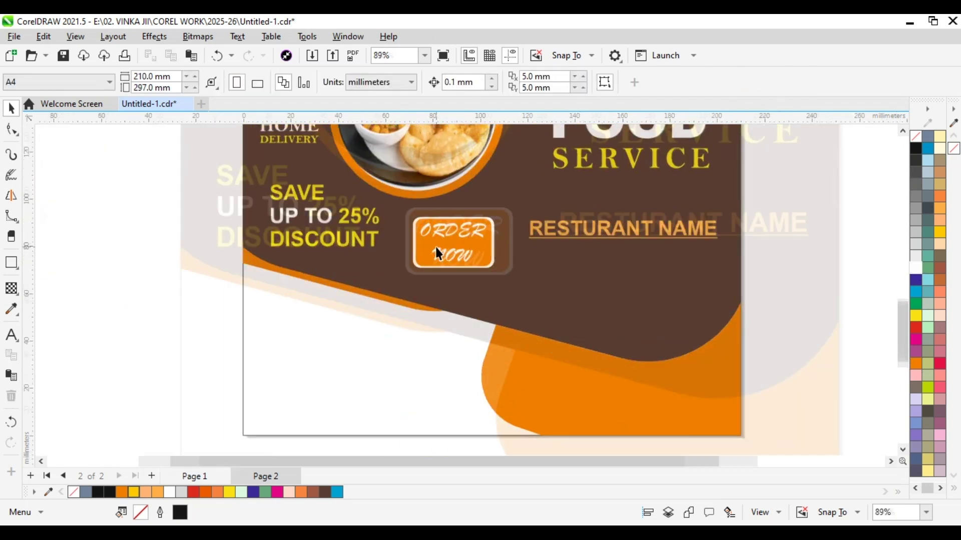
{"action": "scroll", "coordinate": [465, 280], "scroll_direction": "down", "scroll_amount": 2}
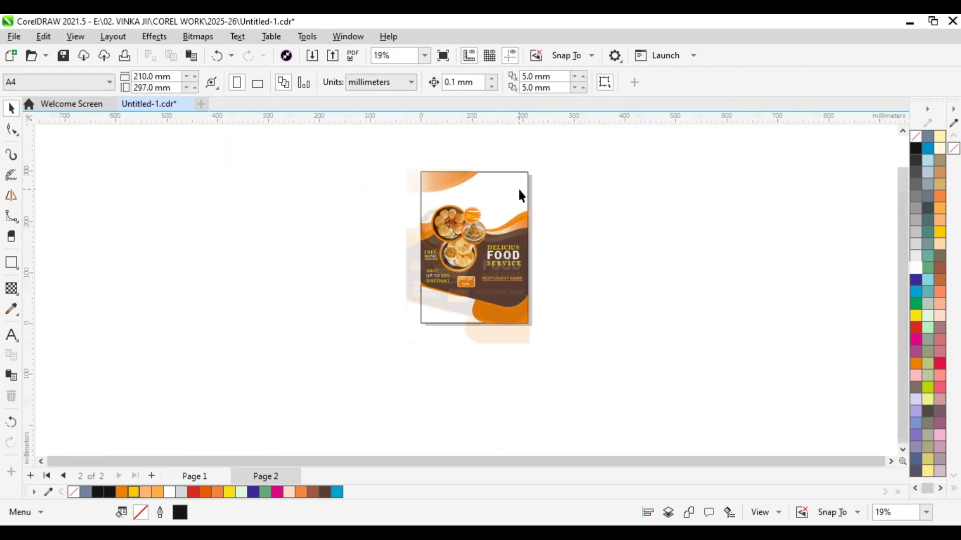
Add bold "FOOD LOGO" text over the orange wave at the page's upper-left corner and enlarge it to about 74 mm wide
{"action": "left_click", "coordinate": [11, 335]}
{"action": "scroll", "coordinate": [407, 173], "scroll_direction": "up", "scroll_amount": 2}
{"action": "left_click", "coordinate": [278, 161]}
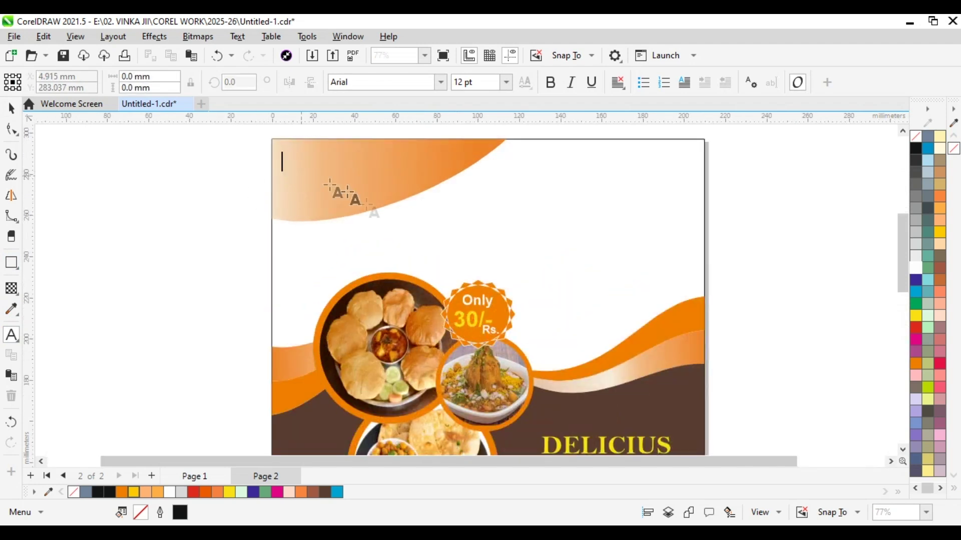
{"action": "type", "text": "FOOD"}
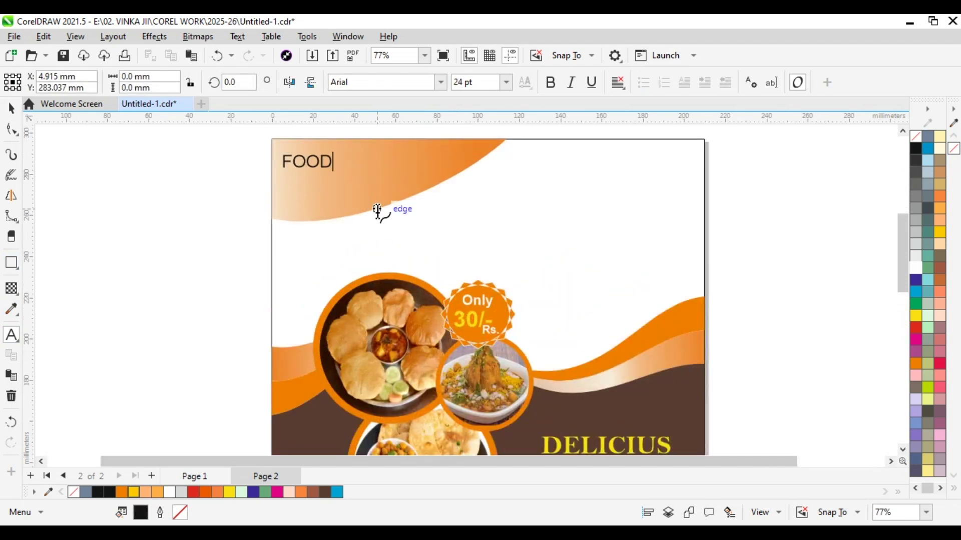
{"action": "type", "text": " LOGO"}
{"action": "left_click", "coordinate": [28, 104]}
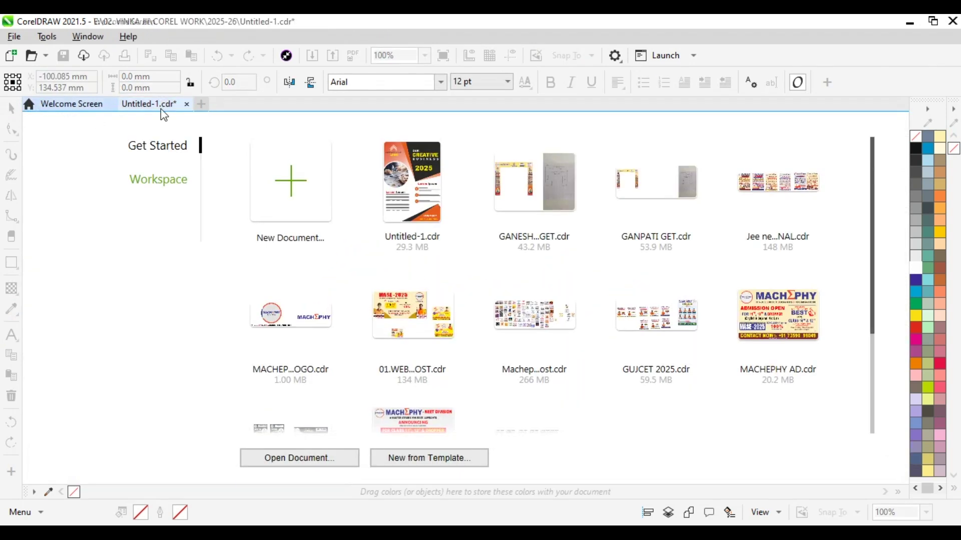
{"action": "left_click", "coordinate": [151, 104]}
{"action": "left_click", "coordinate": [550, 82]}
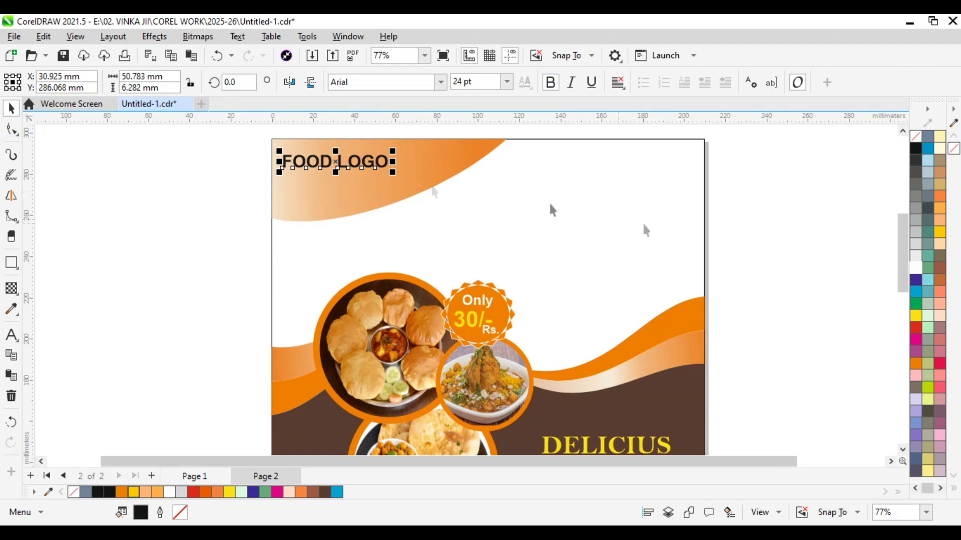
{"action": "scroll", "coordinate": [395, 172], "scroll_direction": "up", "scroll_amount": 3}
{"action": "left_click_drag", "start_coordinate": [397, 182], "coordinate": [471, 208]}
{"action": "scroll", "coordinate": [446, 165], "scroll_direction": "down", "scroll_amount": 3}
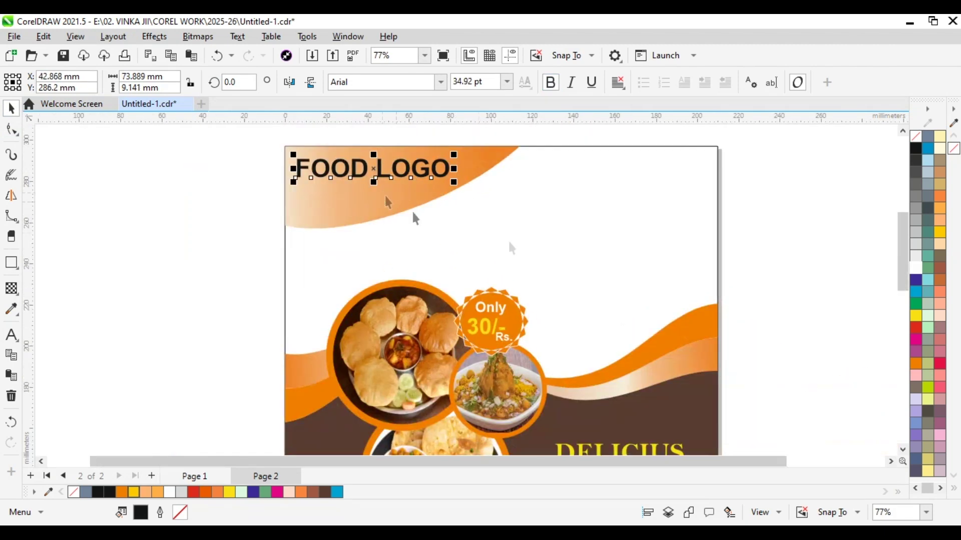
Add the three-line text "FOOD FLYER DESIGN", "TEMPLATE", "2025" at the page's upper right and break it into separate lines
{"action": "key", "text": "F8"}
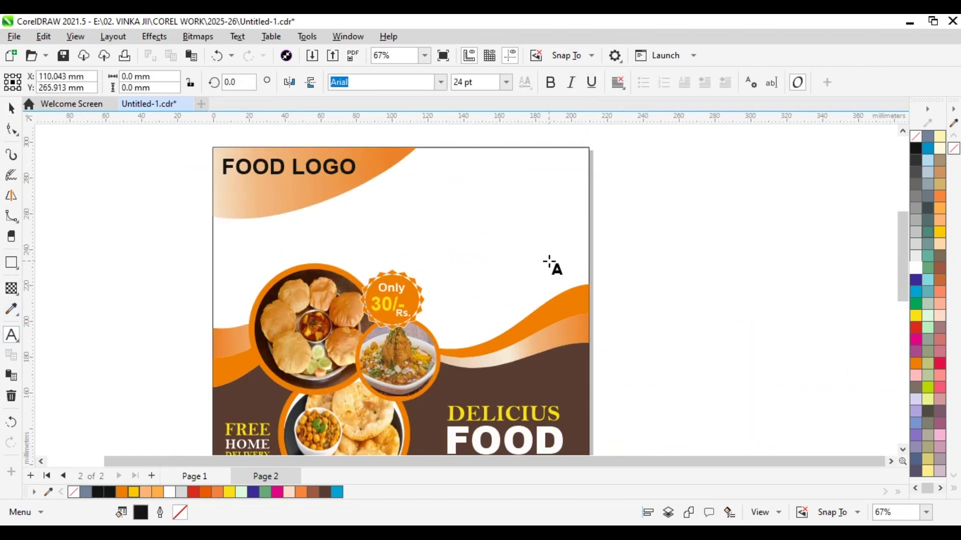
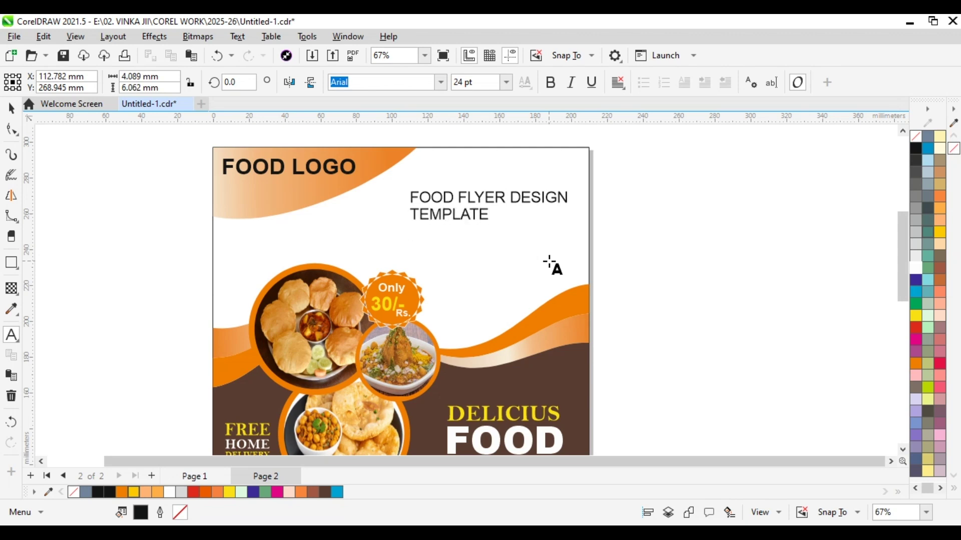
{"action": "left_click", "coordinate": [11, 108]}
{"action": "scroll", "coordinate": [520, 200], "scroll_direction": "up", "scroll_amount": 2}
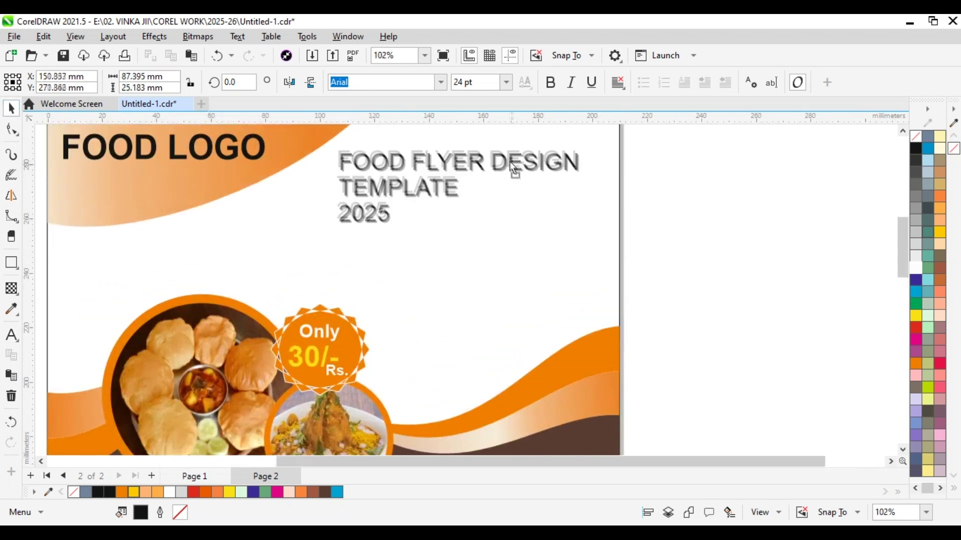
{"action": "scroll", "coordinate": [492, 204], "scroll_direction": "down", "scroll_amount": 1}
{"action": "key", "text": "ctrl+k"}
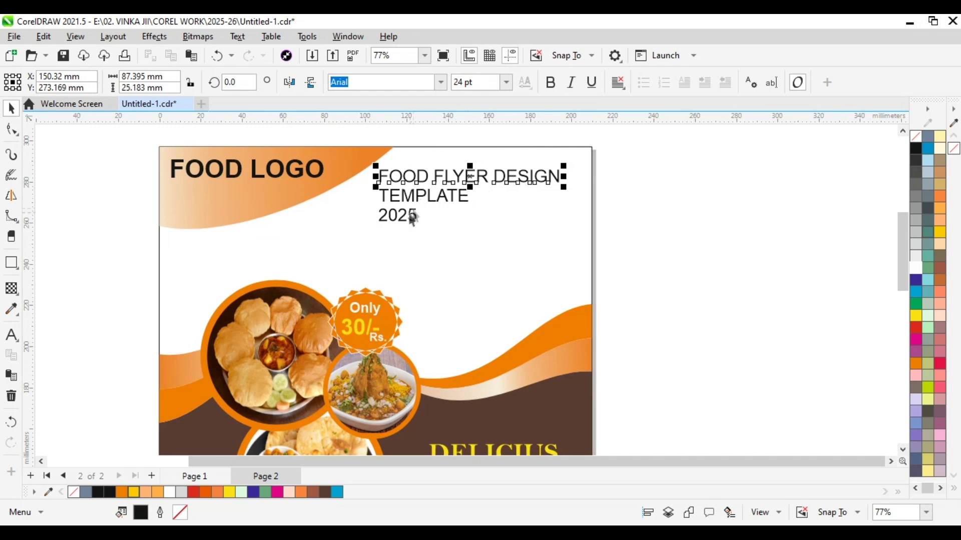
Enlarge "2025" to about 68 pt, "TEMPLATE" to about 36 pt and "FOOD FLYER DESIGN" to about 33 pt, spacing the lines apart
{"action": "left_click_drag", "start_coordinate": [410, 217], "coordinate": [570, 313]}
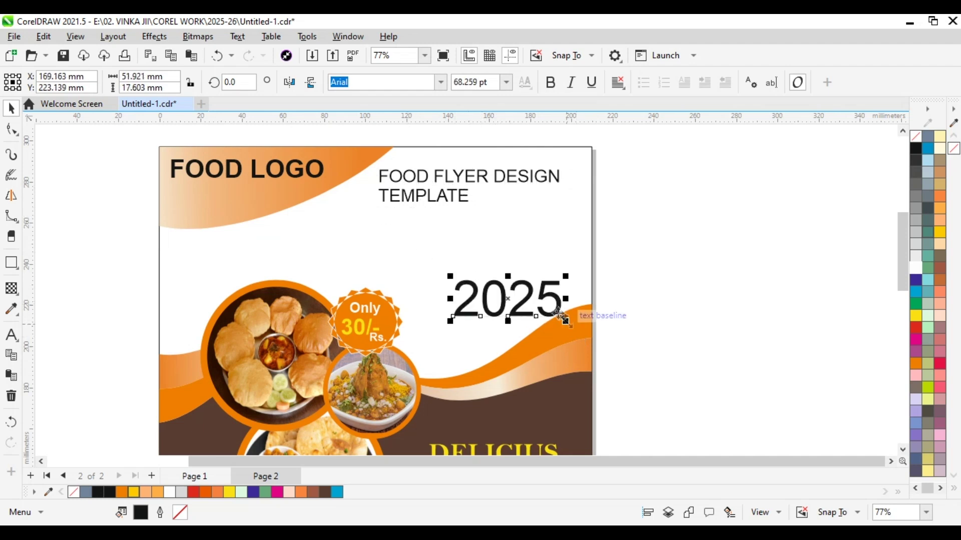
{"action": "left_click", "coordinate": [470, 200]}
{"action": "left_click_drag", "start_coordinate": [473, 205], "coordinate": [482, 246]}
{"action": "left_click_drag", "start_coordinate": [488, 180], "coordinate": [457, 200]}
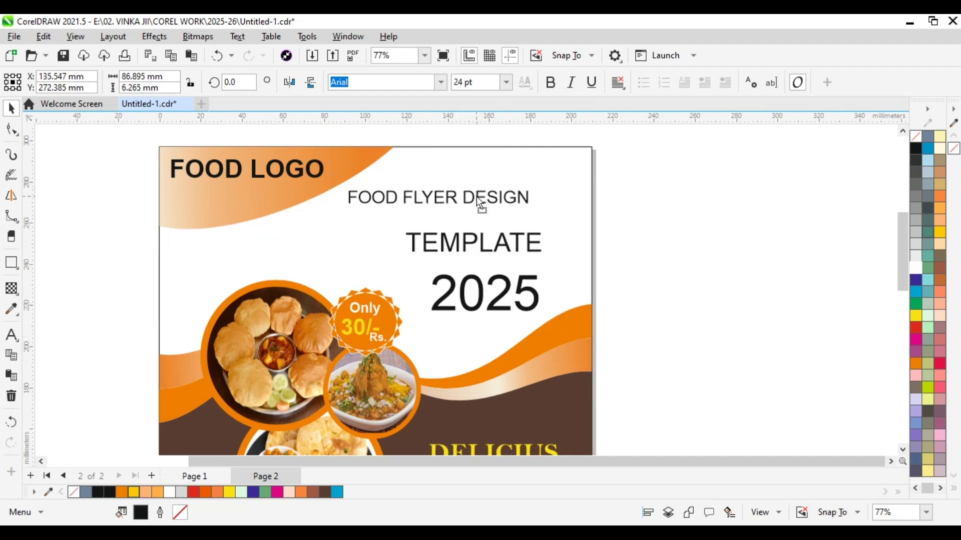
{"action": "left_click_drag", "start_coordinate": [529, 205], "coordinate": [593, 238]}
{"action": "left_click_drag", "start_coordinate": [521, 203], "coordinate": [510, 205]}
{"action": "scroll", "coordinate": [510, 206], "scroll_direction": "up", "scroll_amount": 2}
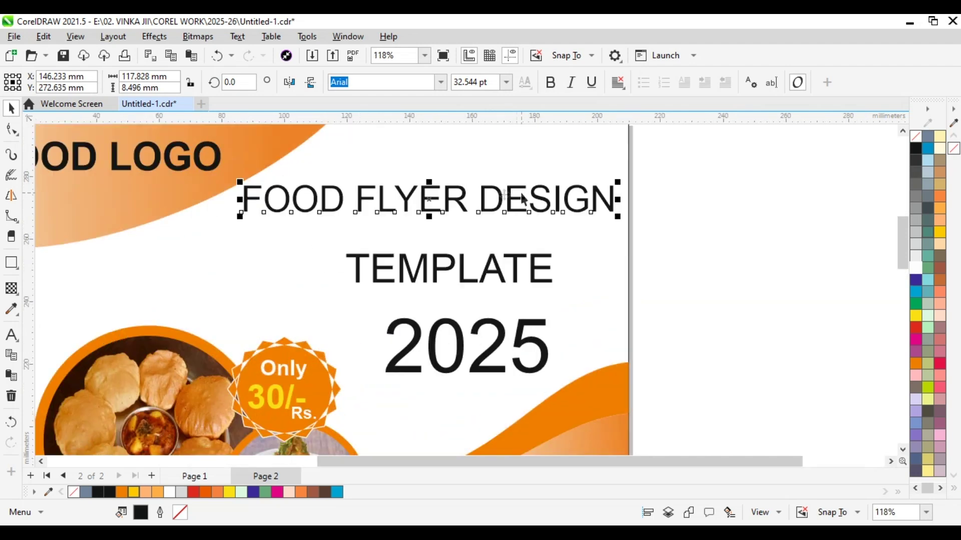
Move the word "DESIGN" from the first line to the end of "TEMPLATE" and shift that line back inside the page
{"action": "left_click", "coordinate": [485, 277]}
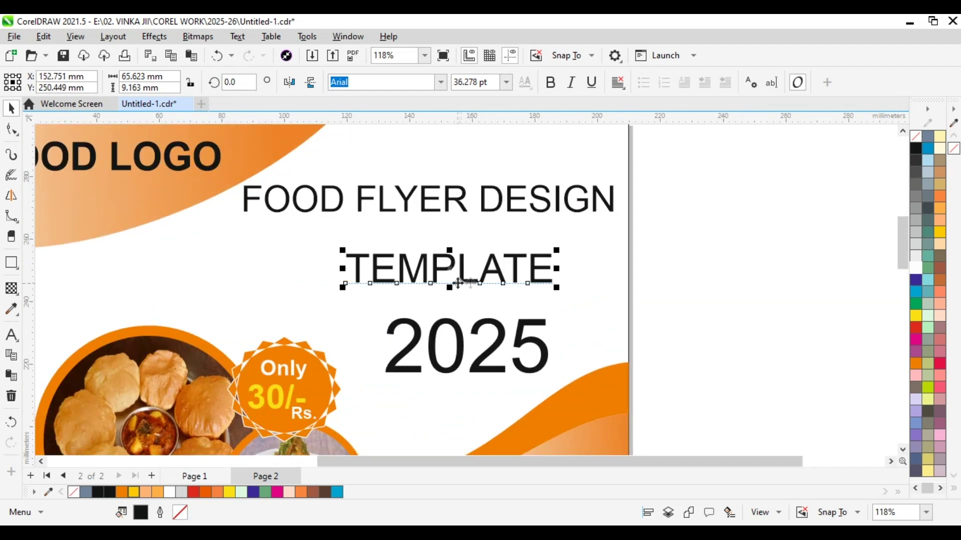
{"action": "left_click", "coordinate": [11, 335]}
{"action": "left_click_drag", "start_coordinate": [483, 194], "coordinate": [639, 201]}
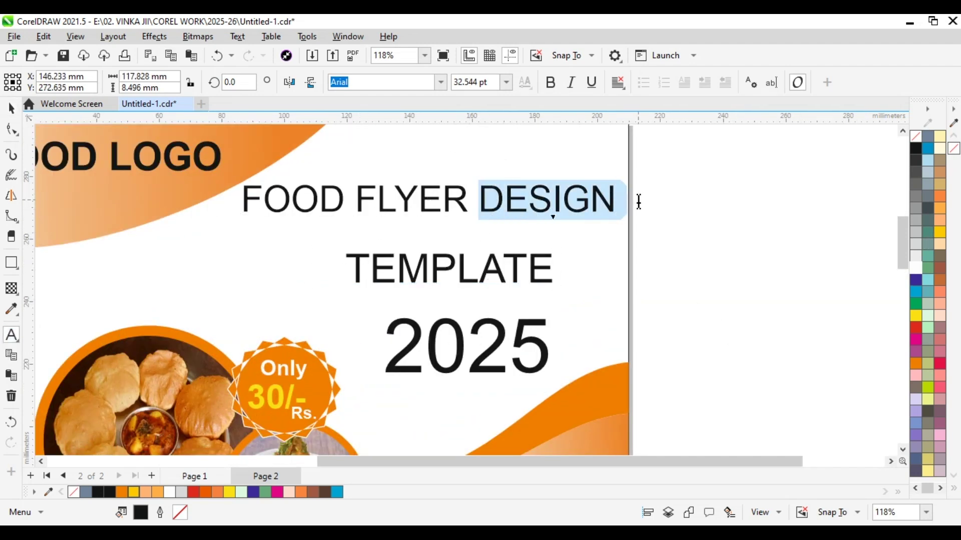
{"action": "key", "text": "ctrl+x"}
{"action": "left_click", "coordinate": [556, 270]}
{"action": "key", "text": "ctrl+v"}
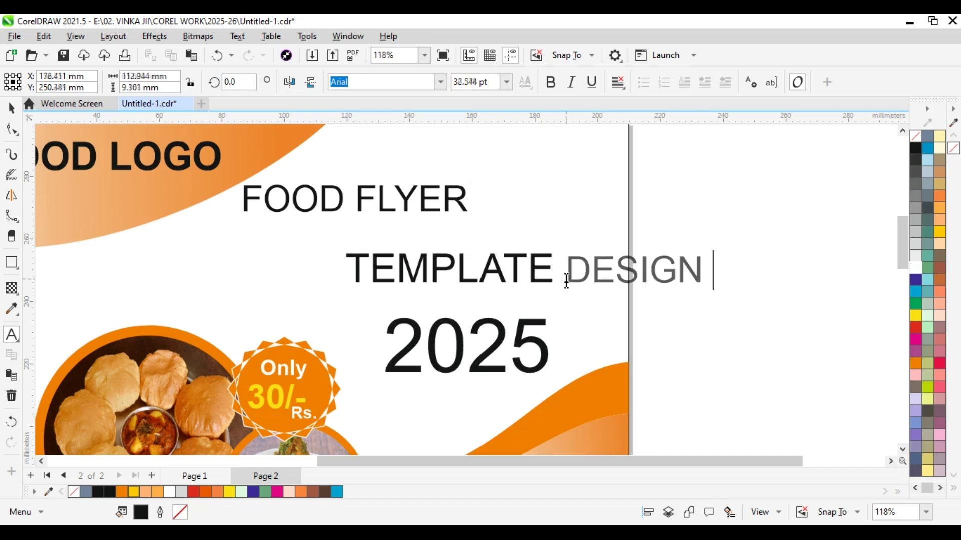
{"action": "left_click", "coordinate": [12, 108]}
{"action": "left_click_drag", "start_coordinate": [520, 268], "coordinate": [395, 279]}
{"action": "scroll", "coordinate": [423, 208], "scroll_direction": "down", "scroll_amount": 1}
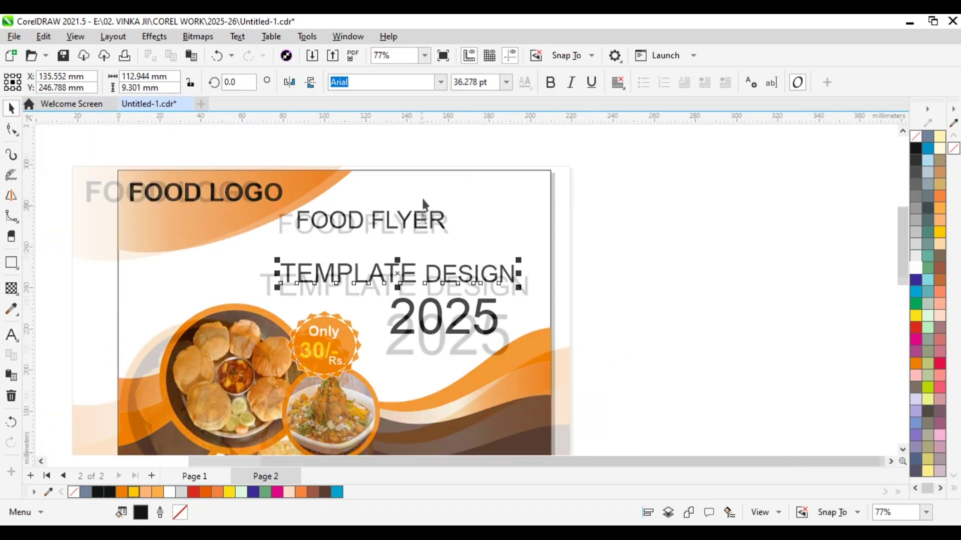
Enlarge "FOOD FLYER" to about 43 pt, set it in Arial Black and fill it orange
{"action": "scroll", "coordinate": [423, 208], "scroll_direction": "up", "scroll_amount": 1}
{"action": "left_click", "coordinate": [440, 235]}
{"action": "left_click_drag", "start_coordinate": [461, 243], "coordinate": [533, 286]}
{"action": "left_click_drag", "start_coordinate": [500, 240], "coordinate": [529, 232]}
{"action": "left_click", "coordinate": [440, 82]}
{"action": "left_click", "coordinate": [404, 163]}
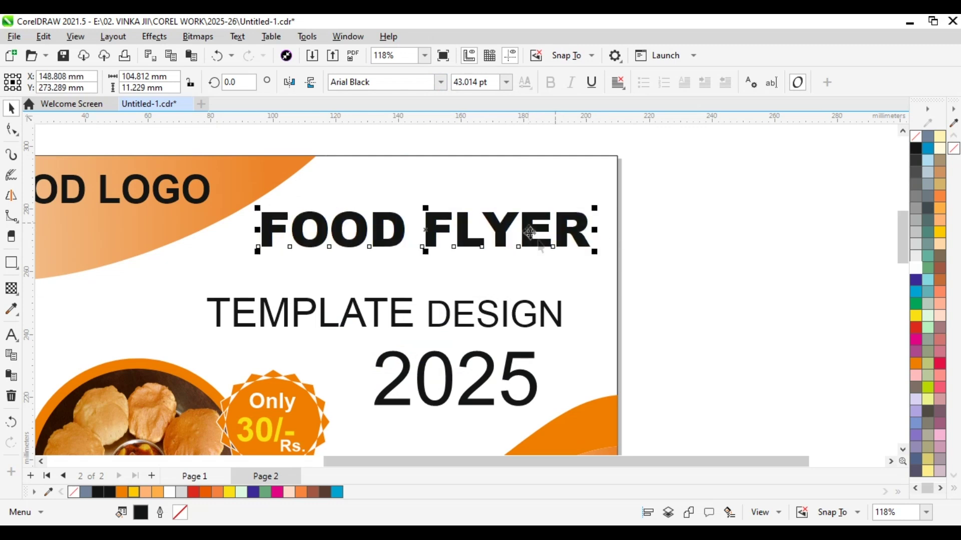
{"action": "left_click", "coordinate": [916, 364]}
{"action": "scroll", "coordinate": [518, 232], "scroll_direction": "up", "scroll_amount": 1}
{"action": "scroll", "coordinate": [517, 232], "scroll_direction": "down", "scroll_amount": 1}
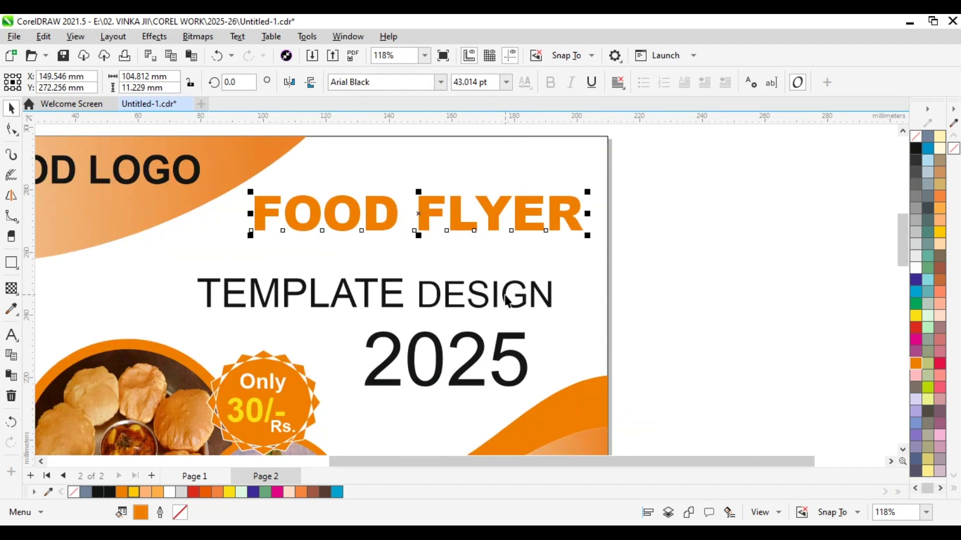
Set "TEMPLATE DESIGN" in Arial Black and resize it to about 110 mm wide directly beneath "FOOD FLYER"
{"action": "left_click", "coordinate": [350, 295]}
{"action": "left_click", "coordinate": [440, 82]}
{"action": "left_click", "coordinate": [429, 125]}
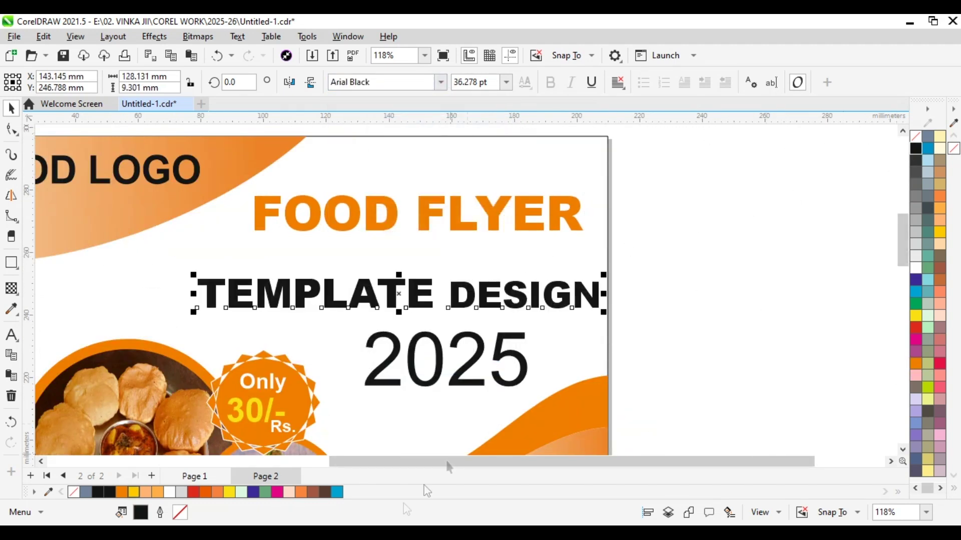
{"action": "left_click_drag", "start_coordinate": [605, 319], "coordinate": [487, 257]}
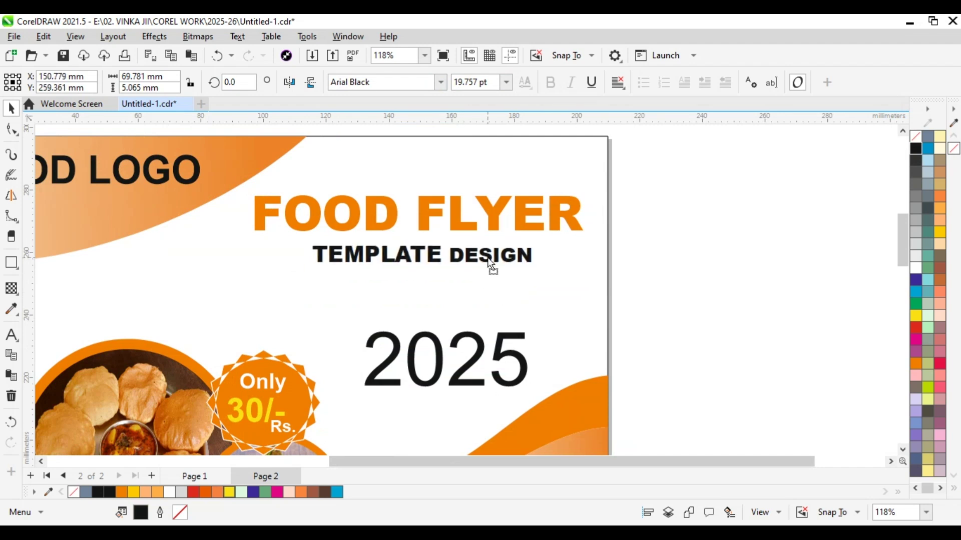
{"action": "scroll", "coordinate": [508, 270], "scroll_direction": "up", "scroll_amount": 1}
{"action": "left_click_drag", "start_coordinate": [550, 265], "coordinate": [634, 310]}
{"action": "scroll", "coordinate": [569, 265], "scroll_direction": "down", "scroll_amount": 1}
Stretch "FOOD FLYER" to about 13 mm high and shift both headline lines slightly down
{"action": "left_click", "coordinate": [454, 208]}
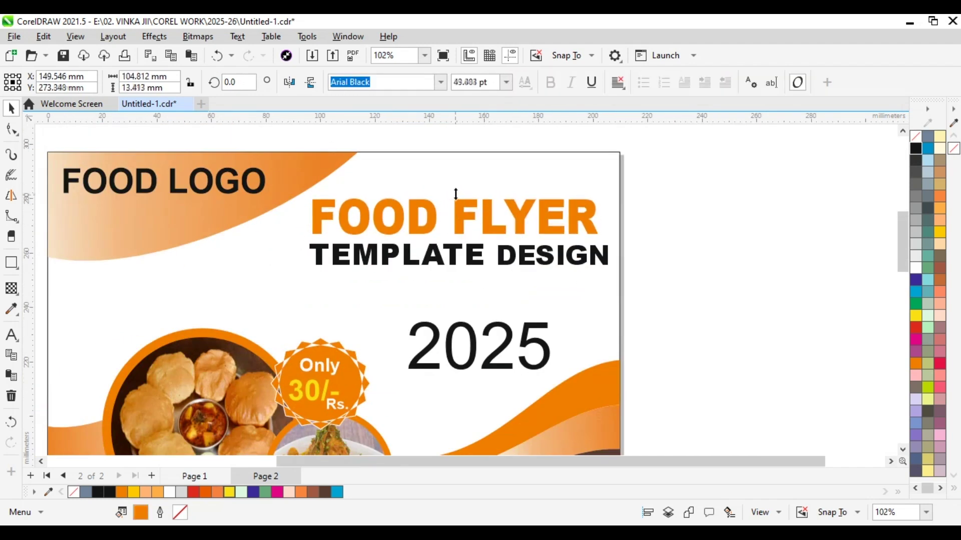
{"action": "left_click", "coordinate": [475, 254]}
{"action": "left_click_drag", "start_coordinate": [474, 254], "coordinate": [475, 264]}
{"action": "left_click", "coordinate": [473, 220]}
{"action": "left_click_drag", "start_coordinate": [473, 220], "coordinate": [475, 230]}
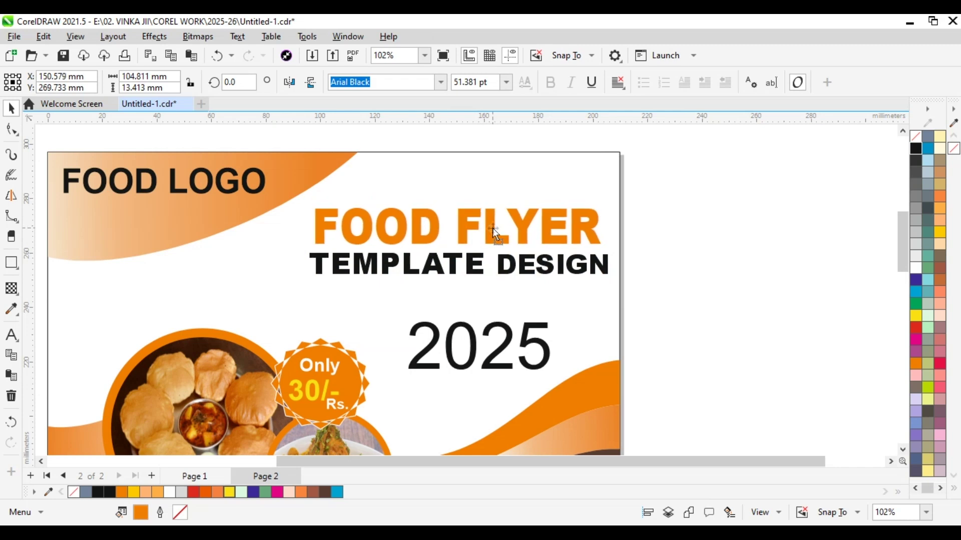
Enlarge "2025" to about 85 pt, place it beneath "TEMPLATE DESIGN" and set it in Arial Black
{"action": "left_click", "coordinate": [429, 329]}
{"action": "left_click_drag", "start_coordinate": [404, 318], "coordinate": [367, 290]}
{"action": "left_click_drag", "start_coordinate": [529, 323], "coordinate": [537, 305]}
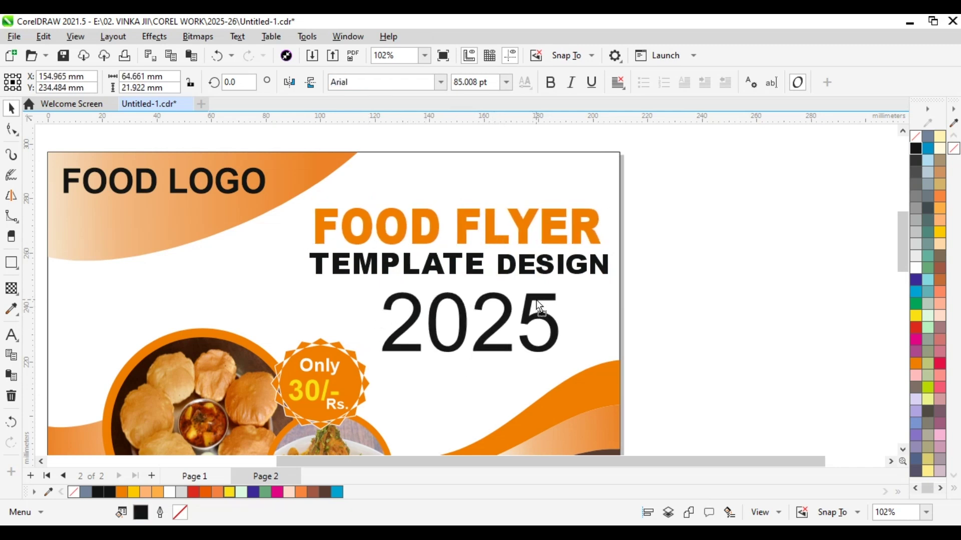
{"action": "left_click", "coordinate": [551, 82]}
{"action": "left_click", "coordinate": [440, 82]}
{"action": "left_click", "coordinate": [380, 115]}
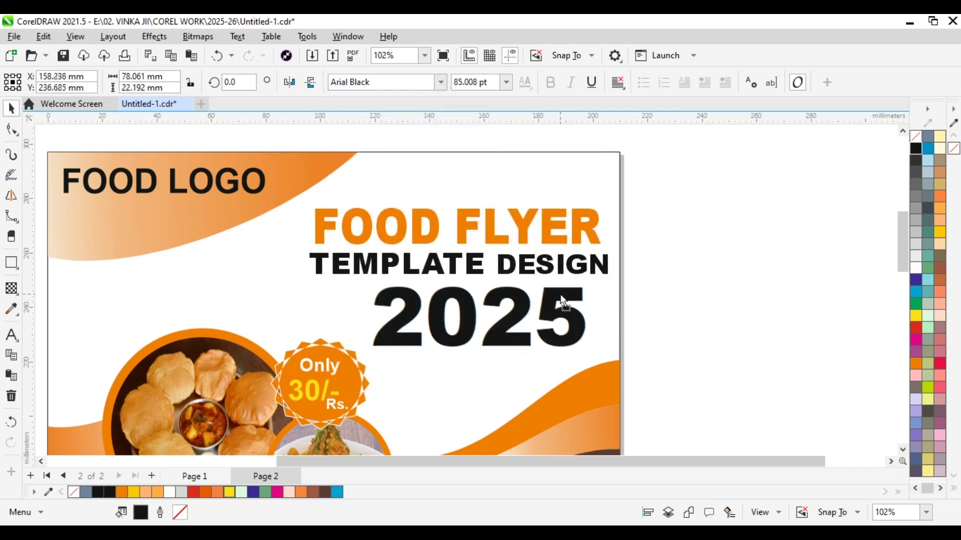
Right-align the three headline lines and move them together closer to the page's upper-right corner
{"action": "left_click_drag", "start_coordinate": [625, 360], "coordinate": [301, 202]}
{"action": "scroll", "coordinate": [583, 272], "scroll_direction": "up", "scroll_amount": 2}
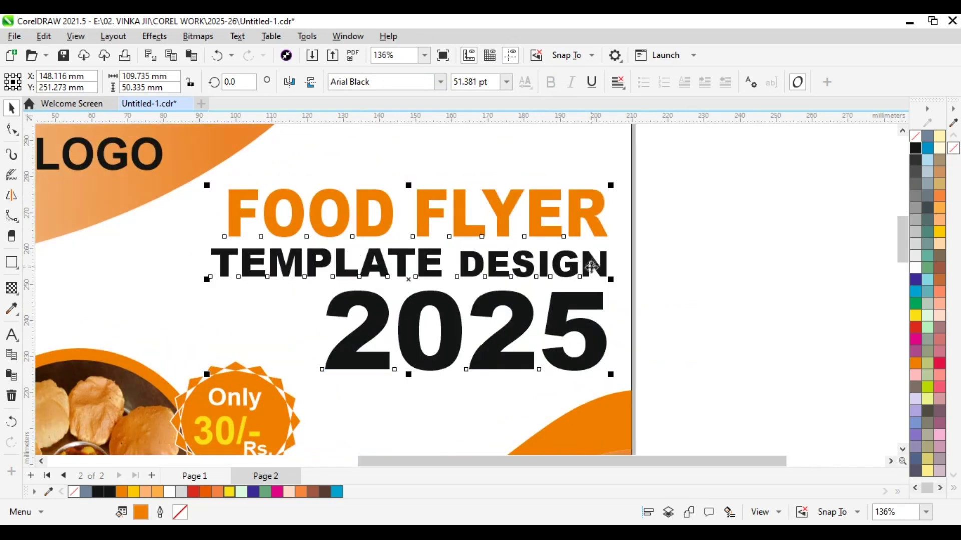
{"action": "left_click_drag", "start_coordinate": [596, 269], "coordinate": [608, 244]}
{"action": "scroll", "coordinate": [458, 247], "scroll_direction": "down", "scroll_amount": 2}
{"action": "key", "text": "Escape"}
Try a red fill, followed by an orange fill, on the "2025" text
{"action": "left_click", "coordinate": [445, 295]}
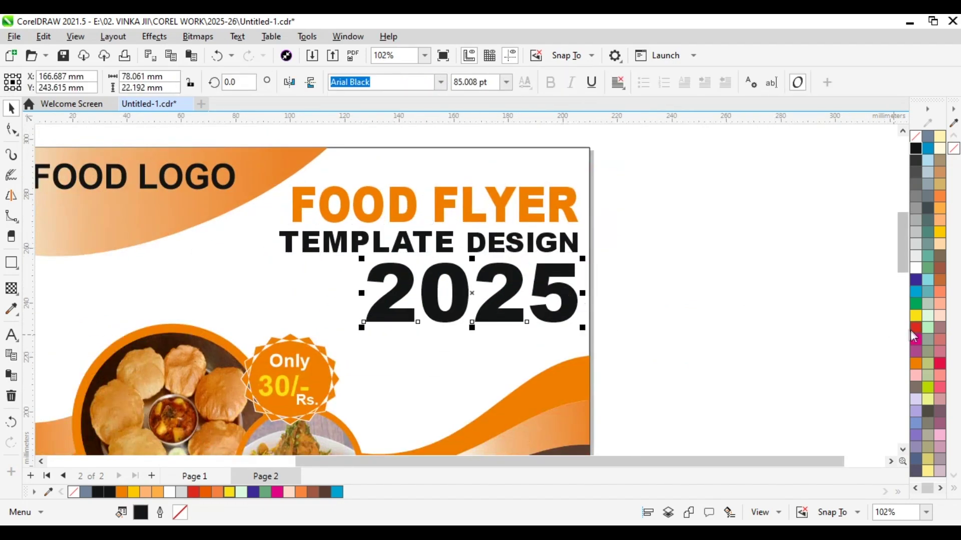
{"action": "left_click", "coordinate": [916, 328]}
{"action": "left_click", "coordinate": [915, 364]}
{"action": "key", "text": "Escape"}
{"action": "scroll", "coordinate": [446, 311], "scroll_direction": "down", "scroll_amount": 4}
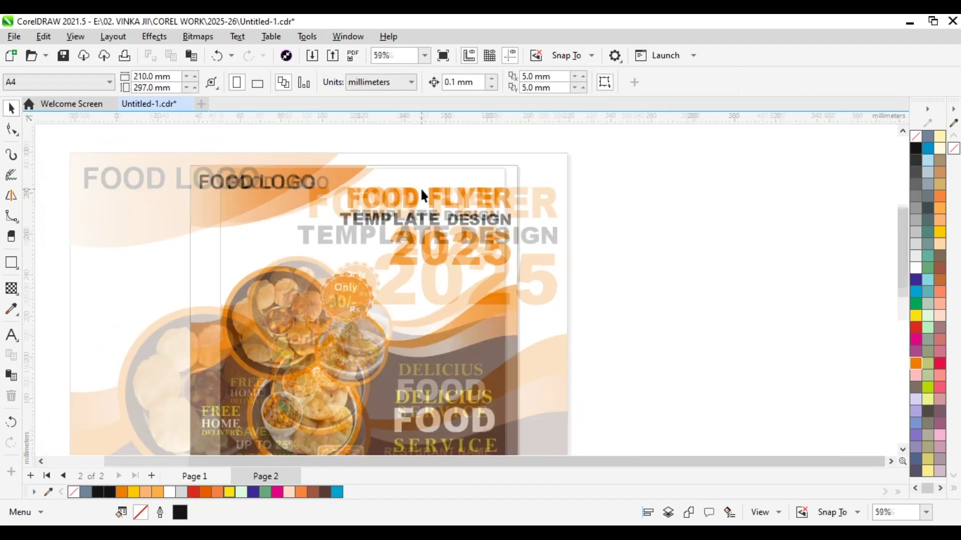
Sample the brown of the flyer body and apply it to "2025" and "TEMPLATE DESIGN"
{"action": "left_click", "coordinate": [11, 309]}
{"action": "left_click", "coordinate": [463, 278]}
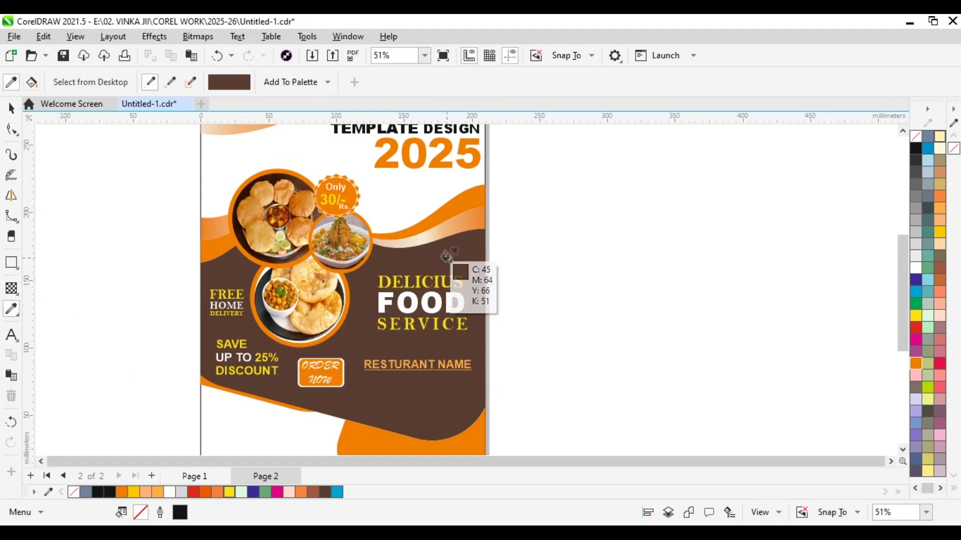
{"action": "scroll", "coordinate": [463, 277], "scroll_direction": "up", "scroll_amount": 1}
{"action": "left_click", "coordinate": [468, 165]}
{"action": "scroll", "coordinate": [457, 167], "scroll_direction": "up", "scroll_amount": 3}
{"action": "left_click", "coordinate": [481, 172]}
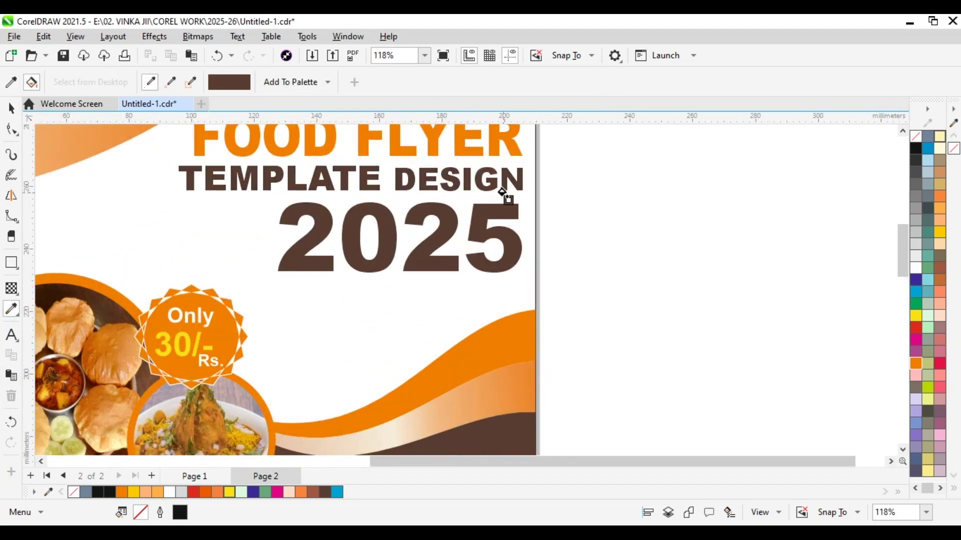
{"action": "scroll", "coordinate": [450, 280], "scroll_direction": "down", "scroll_amount": 3}
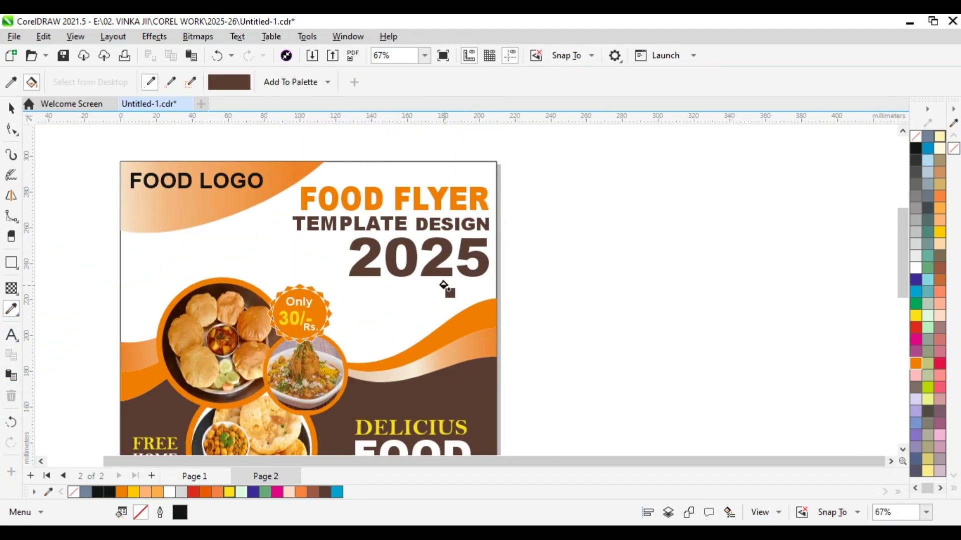
Sample the orange of the wave and apply it to the "2025" text
{"action": "left_click", "coordinate": [465, 327]}
{"action": "scroll", "coordinate": [457, 235], "scroll_direction": "up", "scroll_amount": 3}
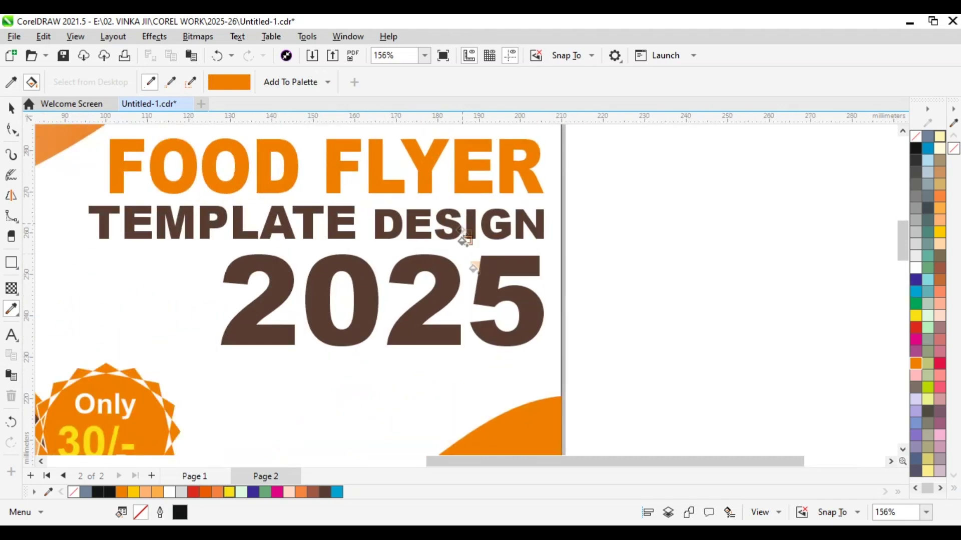
{"action": "left_click", "coordinate": [502, 312]}
{"action": "left_click", "coordinate": [11, 107]}
{"action": "scroll", "coordinate": [538, 244], "scroll_direction": "down", "scroll_amount": 4}
{"action": "scroll", "coordinate": [466, 396], "scroll_direction": "up", "scroll_amount": 1}
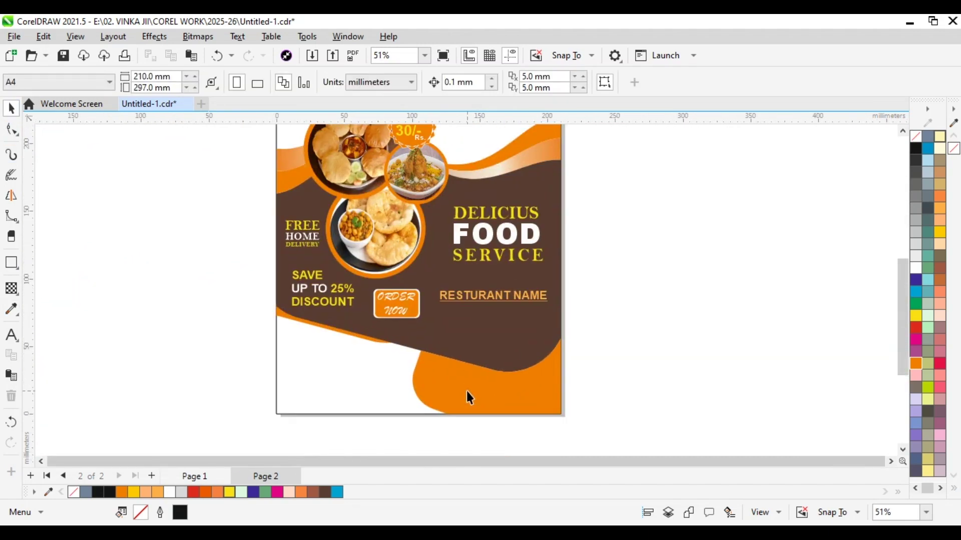
Set the "25%" in the discount text to 50 pt
{"action": "key", "text": "F8"}
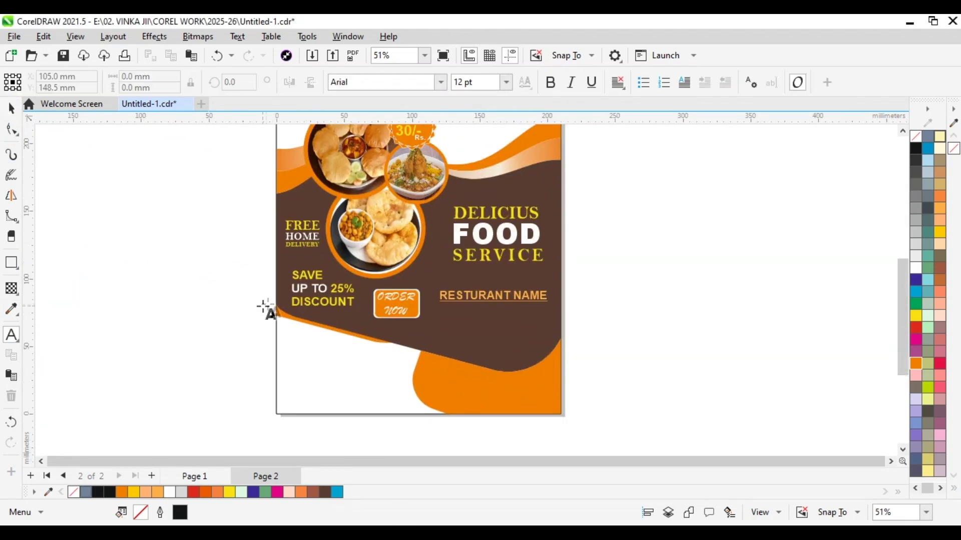
{"action": "scroll", "coordinate": [329, 287], "scroll_direction": "up", "scroll_amount": 3}
{"action": "left_click_drag", "start_coordinate": [335, 288], "coordinate": [406, 270]}
{"action": "key", "text": "ctrl+c"}
{"action": "type", "text": "5"}
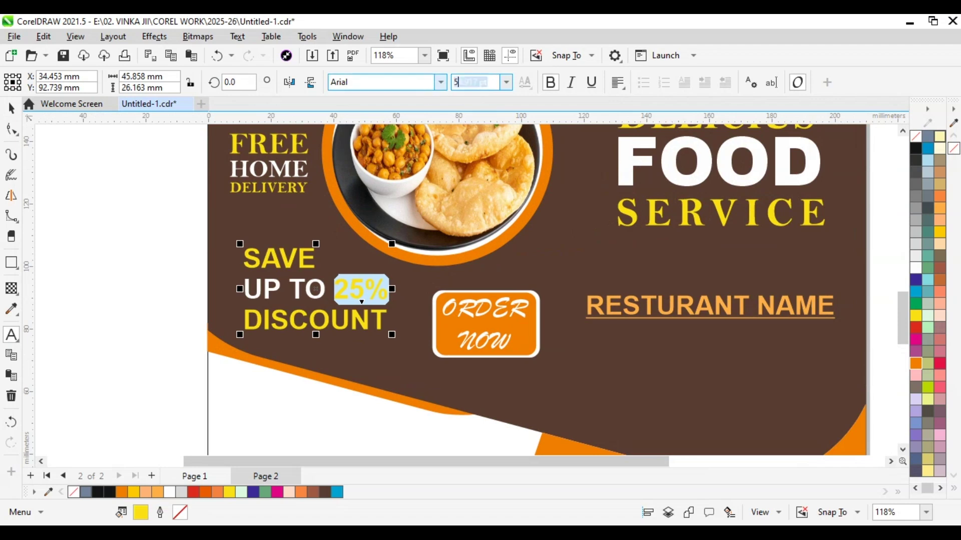
{"action": "type", "text": "0"}
{"action": "key", "text": "Return"}
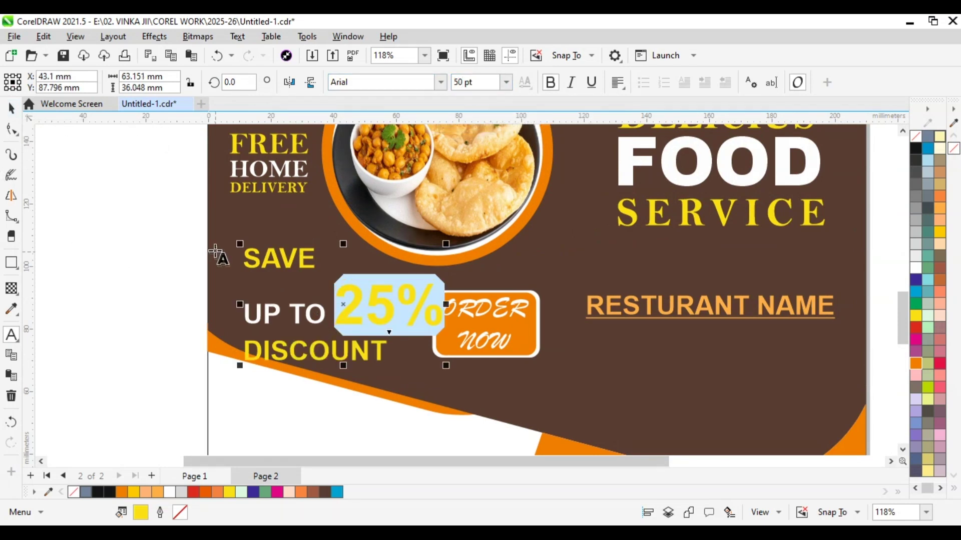
Cut "25%" out of the "SAVE UP TO DISCOUNT" text and paste it as a separate text object
{"action": "key", "text": "Delete"}
{"action": "left_click", "coordinate": [403, 330]}
{"action": "key", "text": "Escape"}
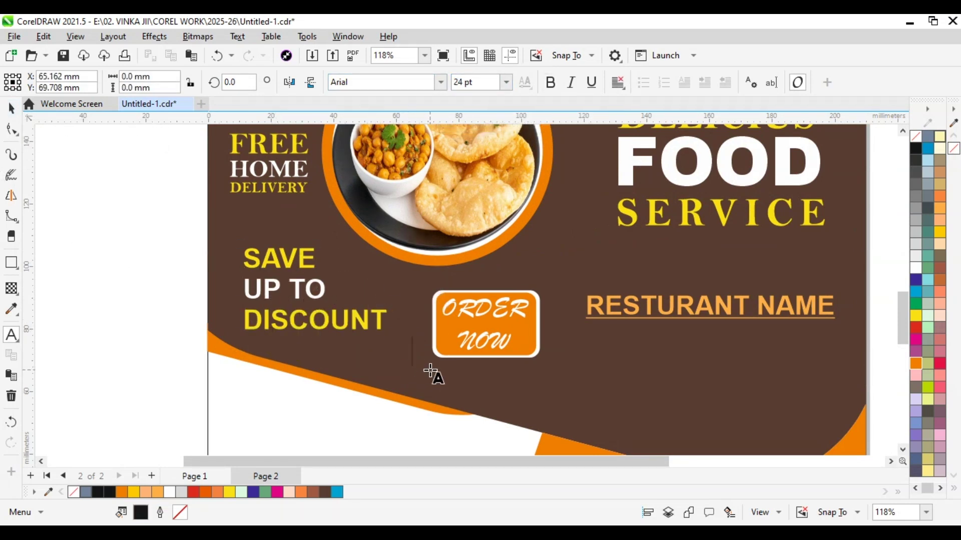
{"action": "key", "text": "ctrl+v"}
Scale down the "SAVE UP TO DISCOUNT" text and move the "25%" text beside it at a reduced size
{"action": "left_click", "coordinate": [375, 330]}
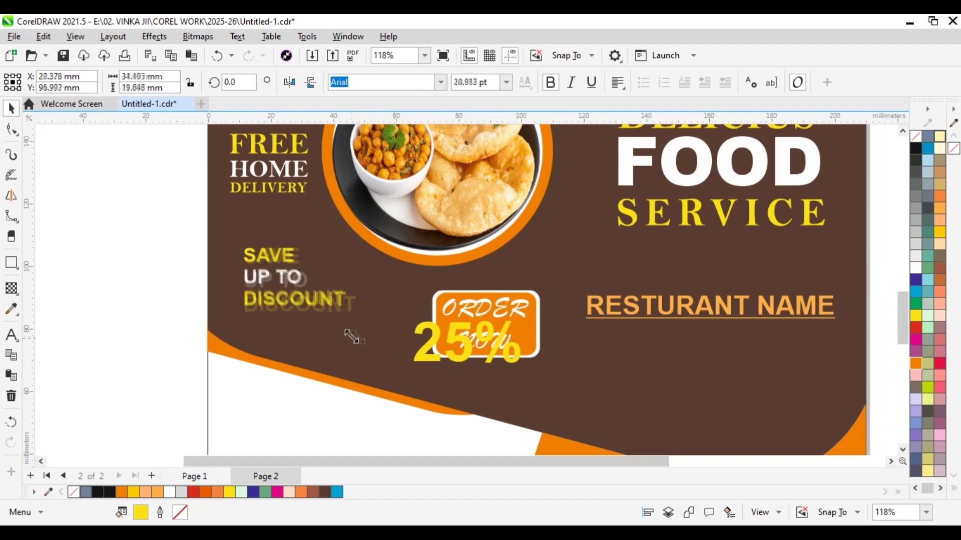
{"action": "left_click_drag", "start_coordinate": [354, 333], "coordinate": [345, 345]}
{"action": "left_click", "coordinate": [494, 354]}
{"action": "left_click", "coordinate": [500, 350]}
{"action": "left_click", "coordinate": [500, 350]}
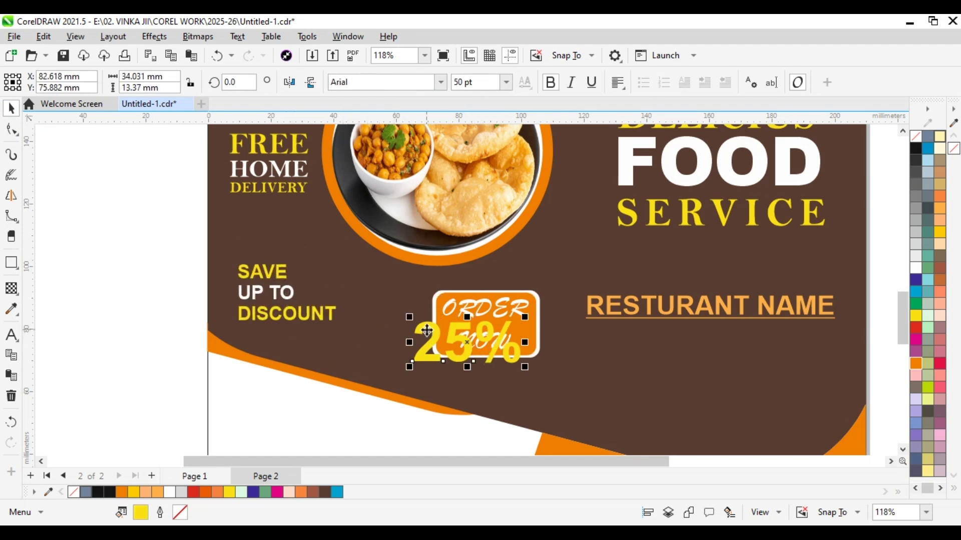
{"action": "left_click_drag", "start_coordinate": [500, 350], "coordinate": [334, 280]}
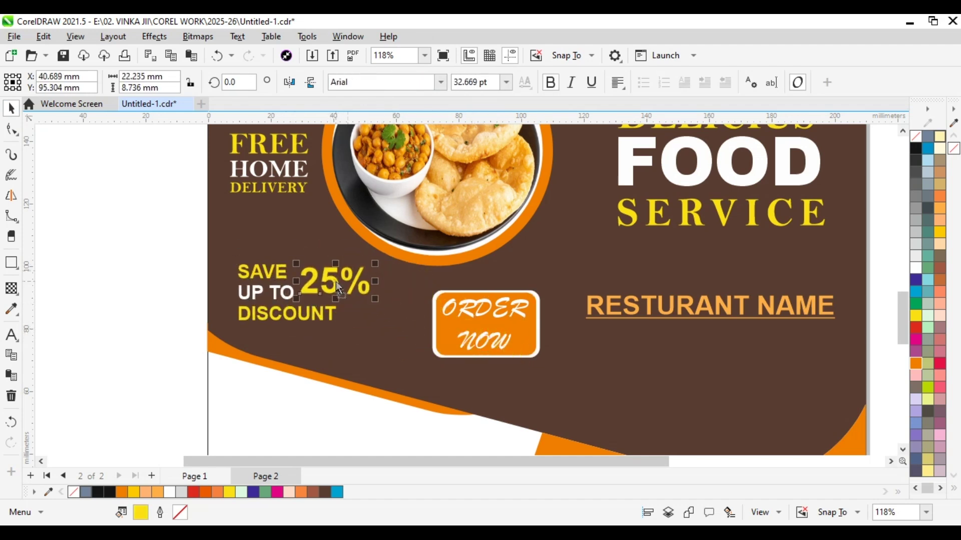
Enlarge "25%" to about 41 pt and position it beside the "SAVE" and "UP TO" lines
{"action": "scroll", "coordinate": [291, 293], "scroll_direction": "up", "scroll_amount": 3}
{"action": "left_click_drag", "start_coordinate": [325, 330], "coordinate": [330, 350]}
{"action": "left_click", "coordinate": [365, 268]}
{"action": "left_click_drag", "start_coordinate": [365, 268], "coordinate": [368, 292]}
{"action": "left_click_drag", "start_coordinate": [436, 328], "coordinate": [459, 329]}
{"action": "mouse_move", "coordinate": [428, 295]}
{"action": "left_mouse_down"}
{"action": "mouse_move", "coordinate": [443, 306]}
{"action": "mouse_move", "coordinate": [437, 291]}
{"action": "left_mouse_up"}
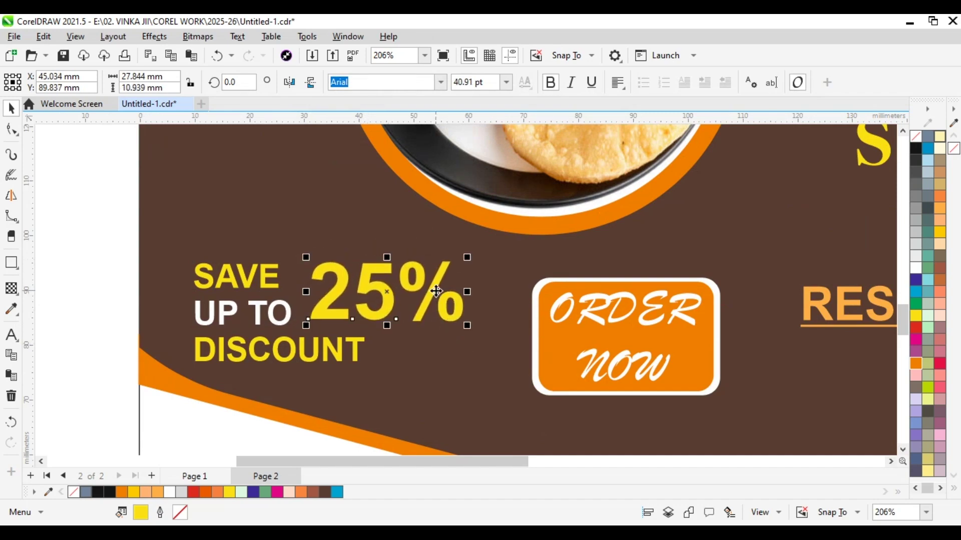
Fill the "25%" text with white
{"action": "left_click", "coordinate": [916, 269]}
{"action": "scroll", "coordinate": [381, 300], "scroll_direction": "down", "scroll_amount": 3}
{"action": "key", "text": "Escape"}
{"action": "scroll", "coordinate": [364, 332], "scroll_direction": "up", "scroll_amount": 1}
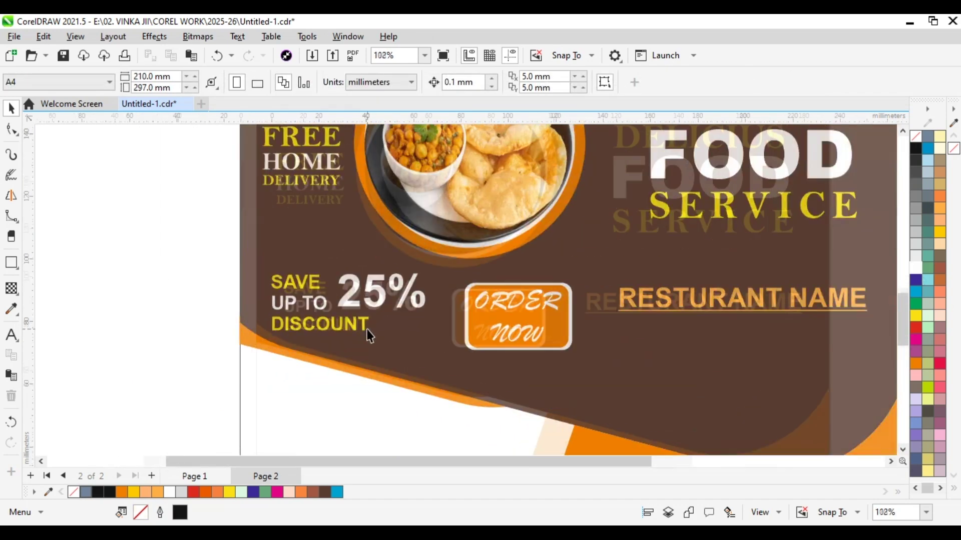
Enlarge the "SAVE UP TO DISCOUNT" text to about 17.6 pt and adjust its position next to "25%"
{"action": "left_click", "coordinate": [301, 331]}
{"action": "left_click_drag", "start_coordinate": [373, 336], "coordinate": [382, 338]}
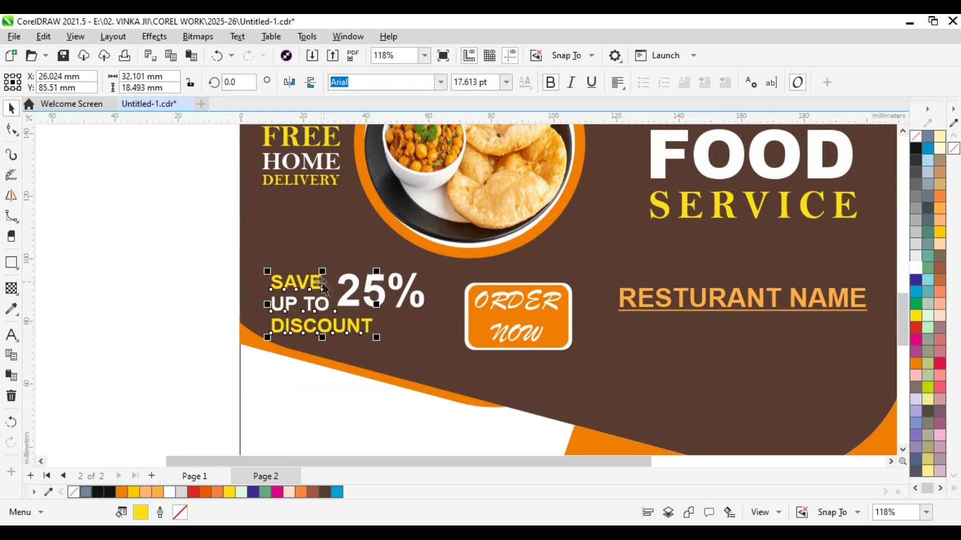
{"action": "left_click_drag", "start_coordinate": [324, 288], "coordinate": [318, 274]}
{"action": "left_click", "coordinate": [204, 281]}
{"action": "scroll", "coordinate": [204, 281], "scroll_direction": "down", "scroll_amount": 1}
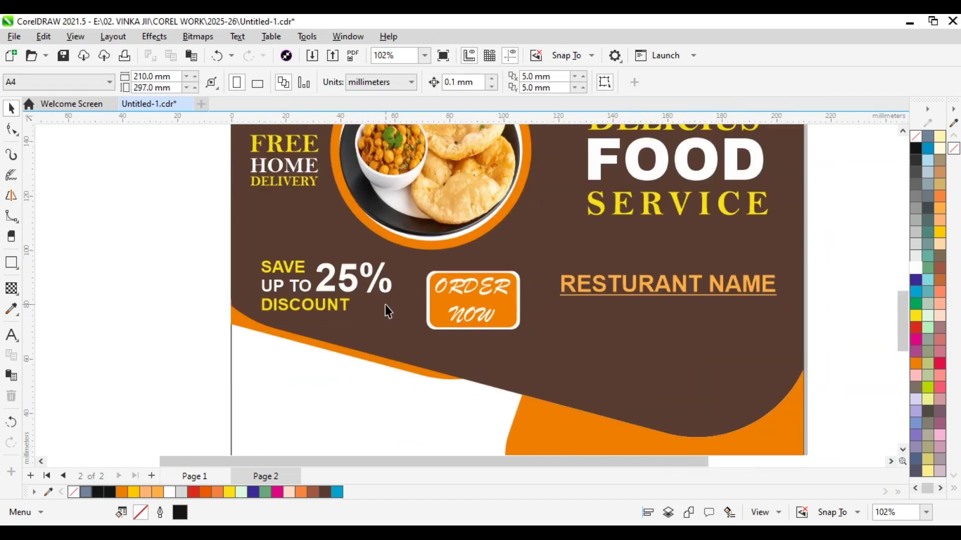
{"action": "left_click", "coordinate": [311, 322]}
{"action": "left_click", "coordinate": [142, 242]}
{"action": "scroll", "coordinate": [141, 242], "scroll_direction": "down", "scroll_amount": 3}
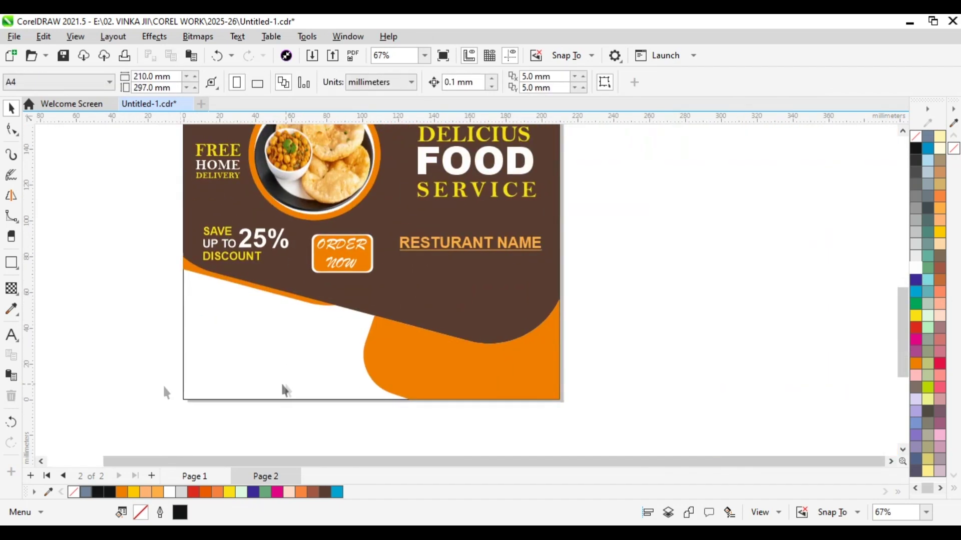
{"action": "left_click", "coordinate": [87, 38]}
{"action": "mouse_move", "coordinate": [249, 40]}
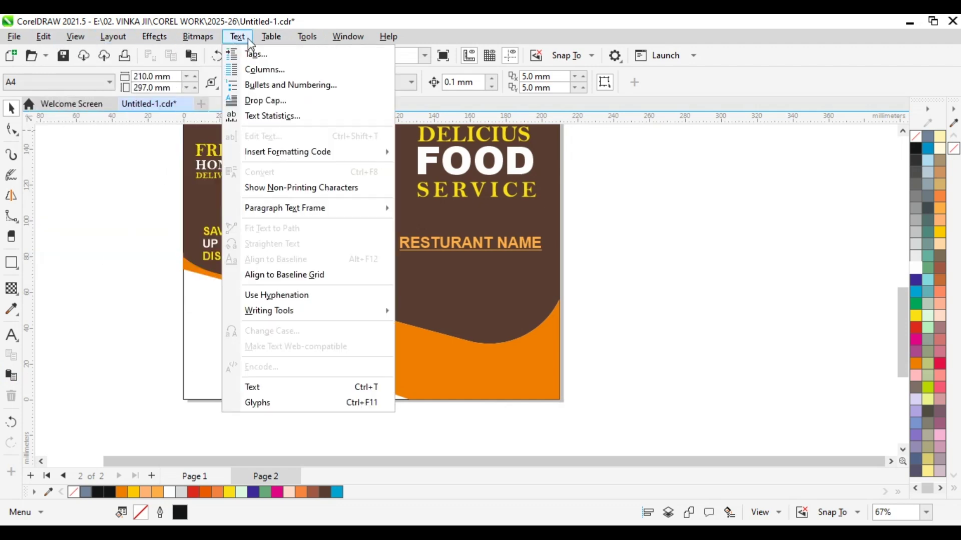
{"action": "left_click", "coordinate": [102, 254]}
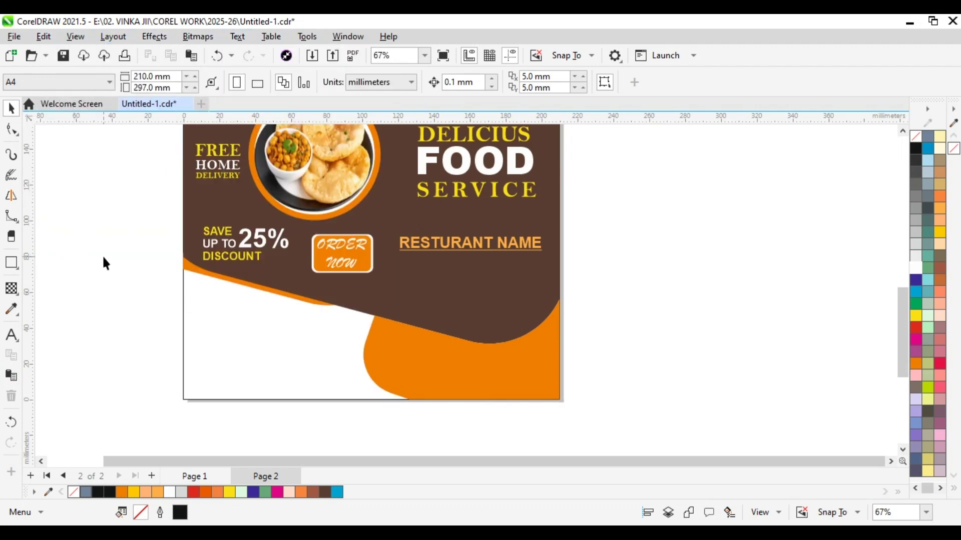
{"action": "left_click", "coordinate": [304, 38]}
{"action": "mouse_move", "coordinate": [115, 44]}
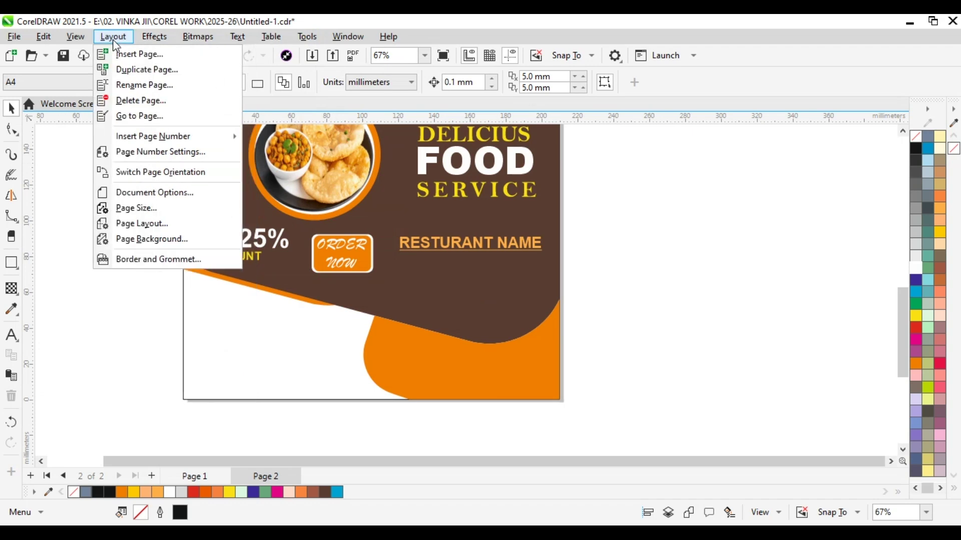
{"action": "mouse_move", "coordinate": [84, 42]}
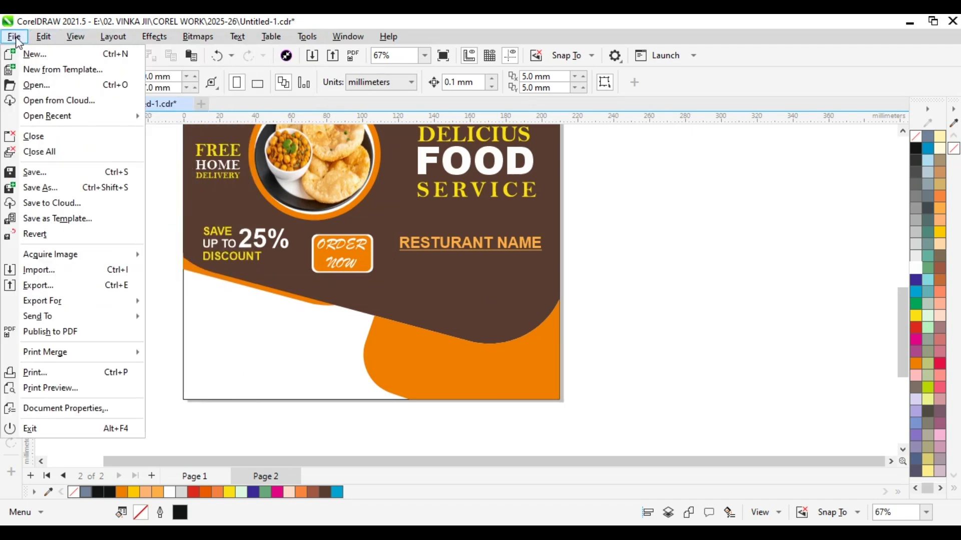
{"action": "mouse_move", "coordinate": [234, 44]}
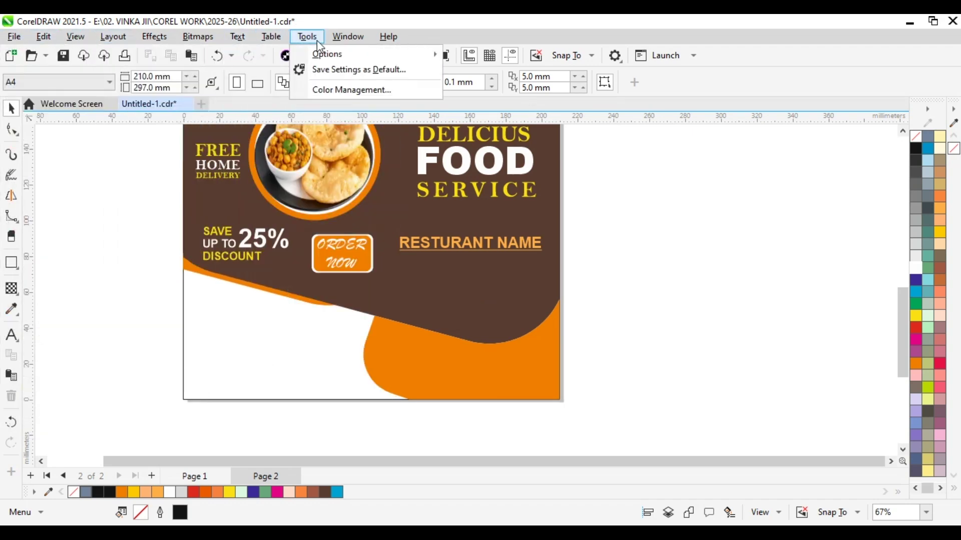
{"action": "mouse_move", "coordinate": [271, 39]}
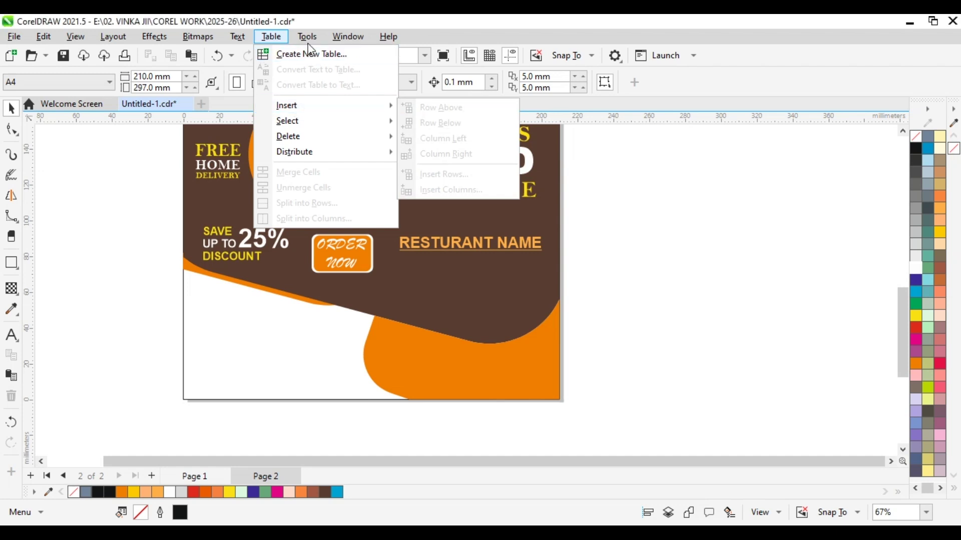
{"action": "mouse_move", "coordinate": [361, 42]}
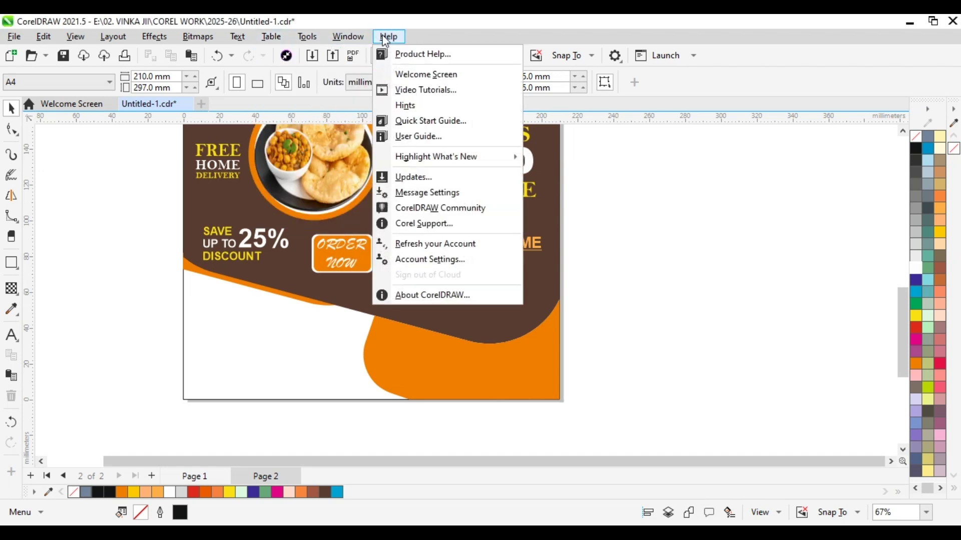
{"action": "mouse_move", "coordinate": [360, 38]}
{"action": "left_click", "coordinate": [91, 243]}
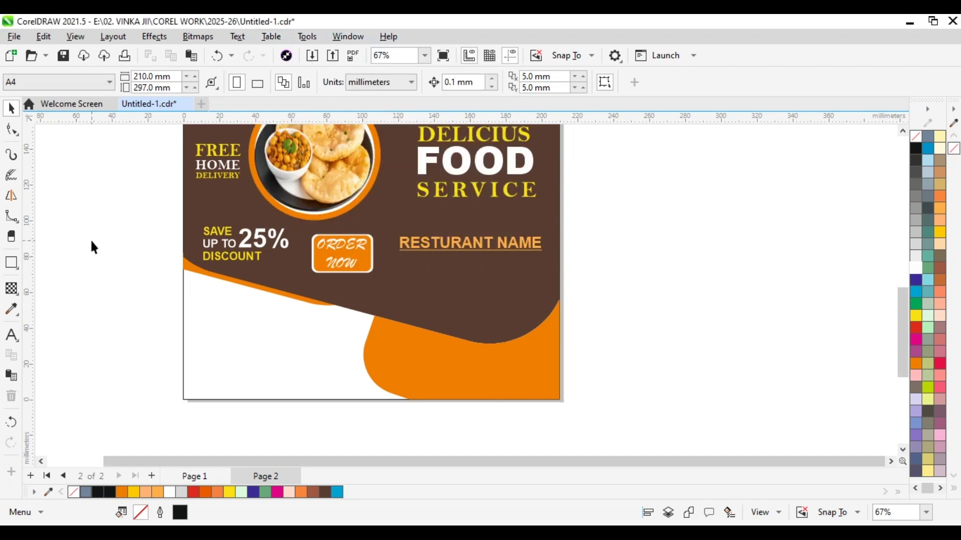
Add the text "GET IN TOUCH" in 24 pt Arial Black in the white area at the flyer's lower left
{"action": "scroll", "coordinate": [91, 244], "scroll_direction": "up", "scroll_amount": 1}
{"action": "left_click", "coordinate": [11, 334]}
{"action": "left_click", "coordinate": [182, 340]}
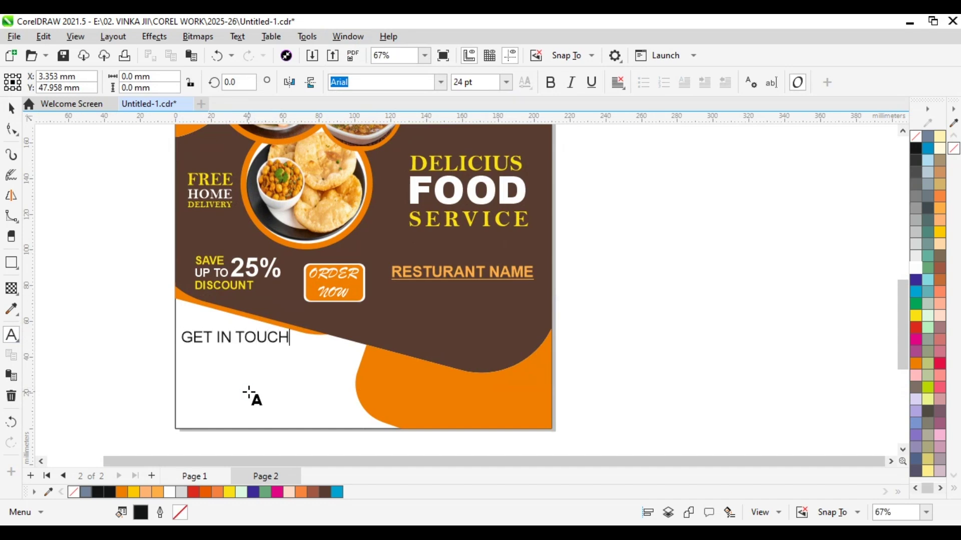
{"action": "scroll", "coordinate": [251, 343], "scroll_direction": "up", "scroll_amount": 3}
{"action": "left_click_drag", "start_coordinate": [210, 333], "coordinate": [222, 380]}
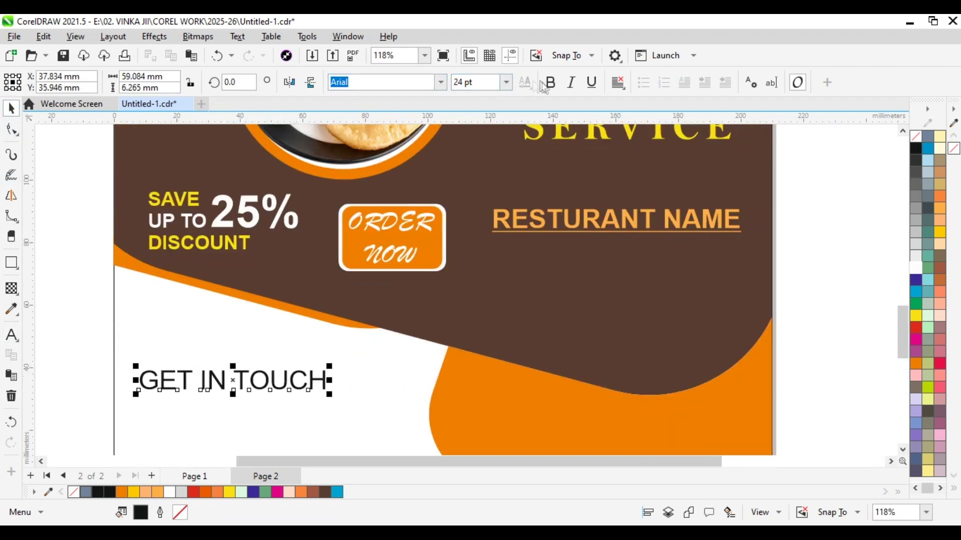
{"action": "key", "text": "ctrl+b"}
{"action": "left_click", "coordinate": [440, 82]}
{"action": "left_click", "coordinate": [390, 129]}
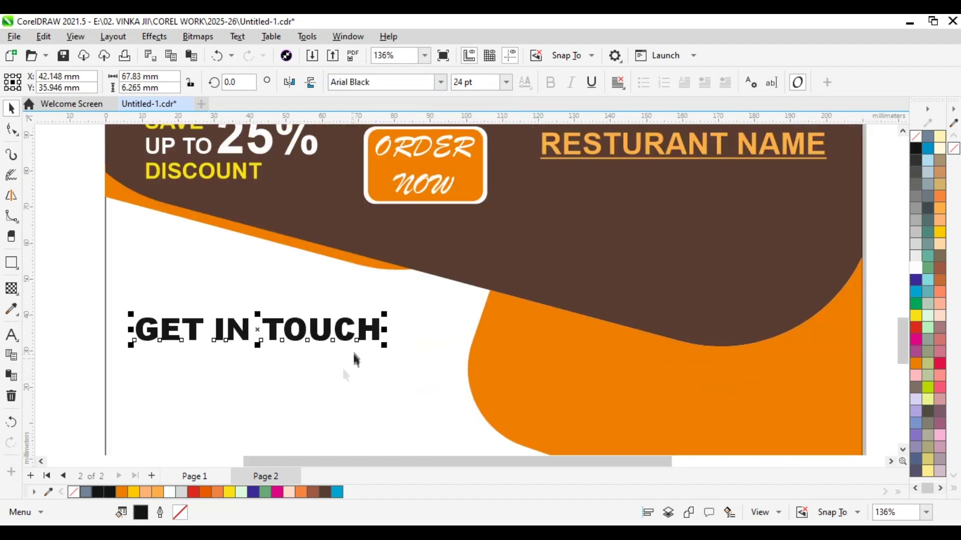
{"action": "scroll", "coordinate": [328, 320], "scroll_direction": "down", "scroll_amount": 3}
{"action": "scroll", "coordinate": [325, 300], "scroll_direction": "up", "scroll_amount": 2}
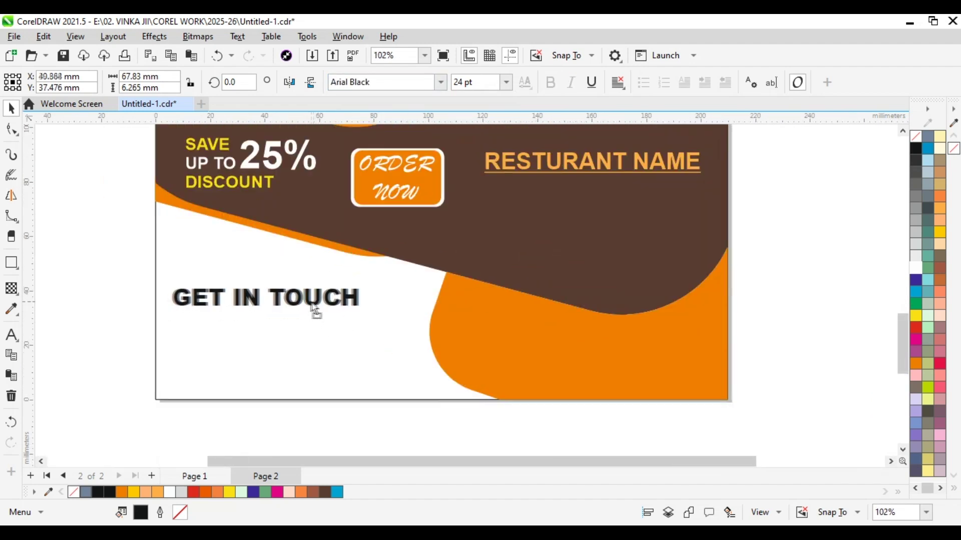
Draw a rectangle about 24 × 21 mm below the "GET IN TOUCH" text
{"action": "key", "text": "F6"}
{"action": "left_click_drag", "start_coordinate": [227, 384], "coordinate": [264, 414]}
{"action": "key", "text": "space"}
{"action": "scroll", "coordinate": [218, 361], "scroll_direction": "up", "scroll_amount": 2}
{"action": "scroll", "coordinate": [212, 352], "scroll_direction": "up", "scroll_amount": 1}
{"action": "left_click_drag", "start_coordinate": [200, 356], "coordinate": [178, 344]}
Add the two-line text "QR CODE" over the rectangle and center-align its lines
{"action": "left_click", "coordinate": [10, 334]}
{"action": "left_click", "coordinate": [142, 316]}
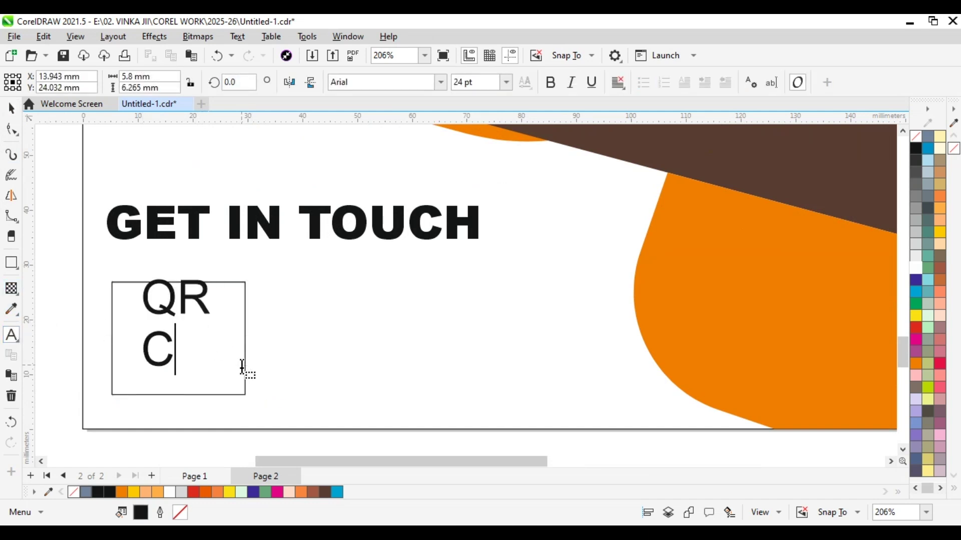
{"action": "left_click", "coordinate": [618, 81]}
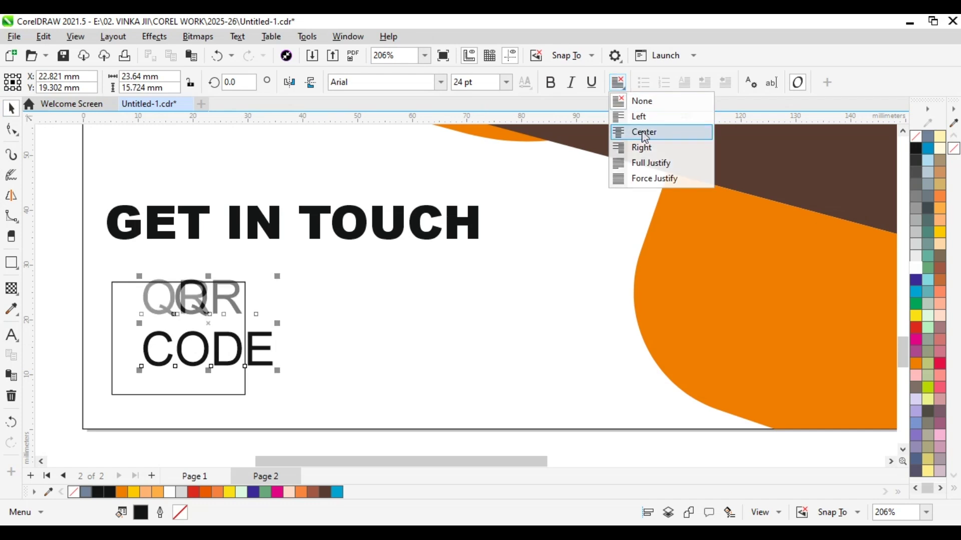
{"action": "left_click", "coordinate": [644, 133]}
Reduce "QR CODE" to about 17 pt, make it bold and center it inside the rectangle
{"action": "scroll", "coordinate": [302, 372], "scroll_direction": "up", "scroll_amount": 1}
{"action": "left_click_drag", "start_coordinate": [299, 370], "coordinate": [250, 350]}
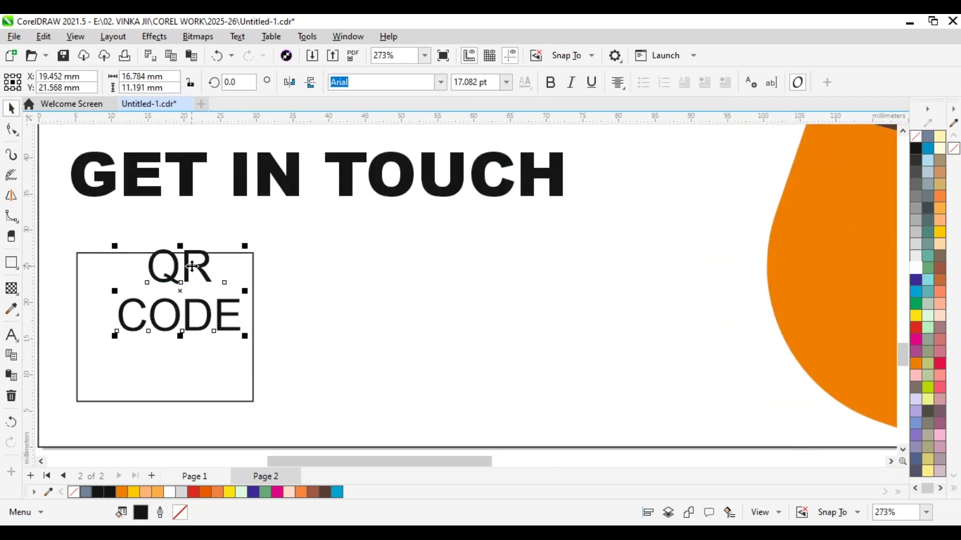
{"action": "left_click_drag", "start_coordinate": [227, 296], "coordinate": [174, 295]}
{"action": "key", "text": "ctrl+b"}
{"action": "scroll", "coordinate": [200, 327], "scroll_direction": "up", "scroll_amount": 1}
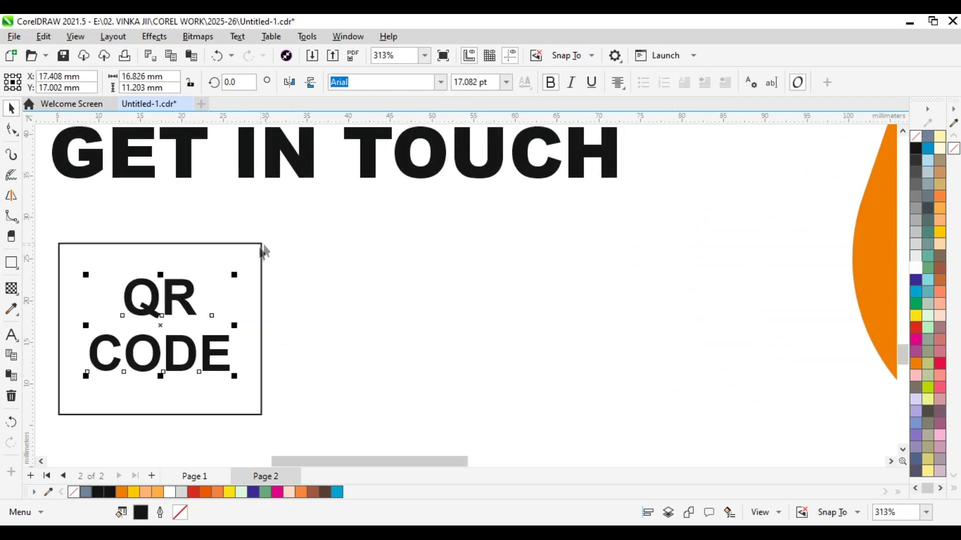
Round the corners of the QR code rectangle to a radius of about 2 mm
{"action": "left_click", "coordinate": [262, 251]}
{"action": "left_click", "coordinate": [11, 129]}
{"action": "left_click_drag", "start_coordinate": [60, 244], "coordinate": [75, 252]}
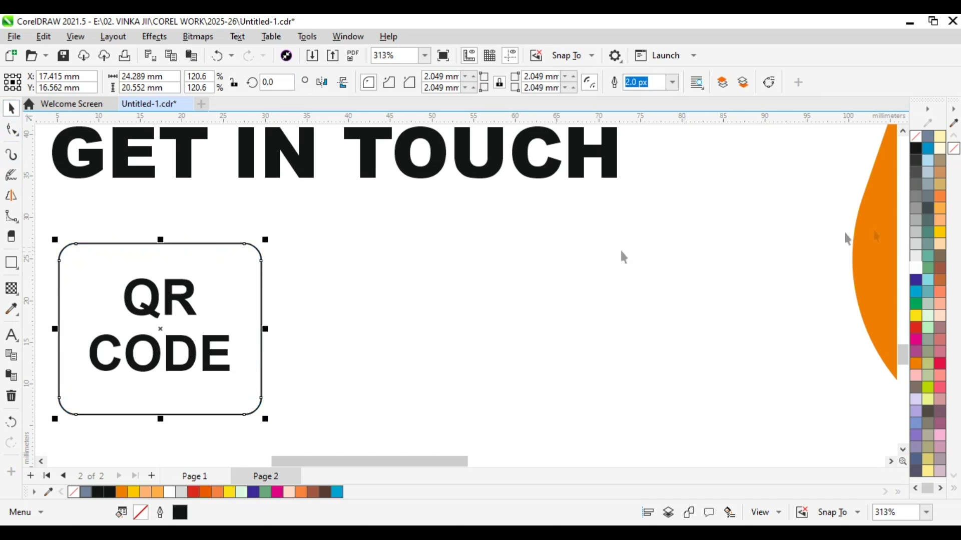
Give the QR code box a red fill without outline and color the "QR CODE" text white
{"action": "left_click", "coordinate": [917, 329]}
{"action": "left_click", "coordinate": [228, 305]}
{"action": "left_click", "coordinate": [917, 268]}
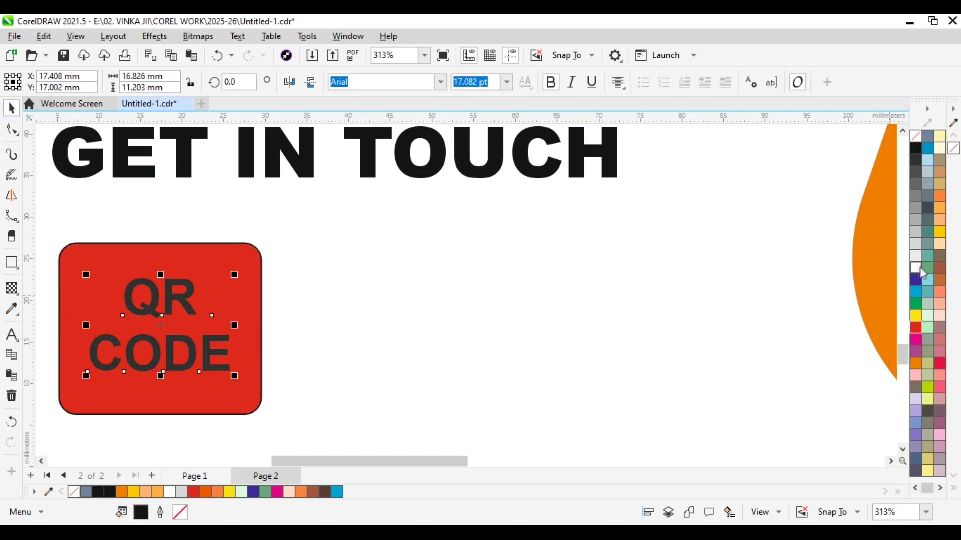
{"action": "left_click", "coordinate": [251, 256]}
{"action": "right_click", "coordinate": [953, 148]}
{"action": "scroll", "coordinate": [573, 328], "scroll_direction": "down", "scroll_amount": 4}
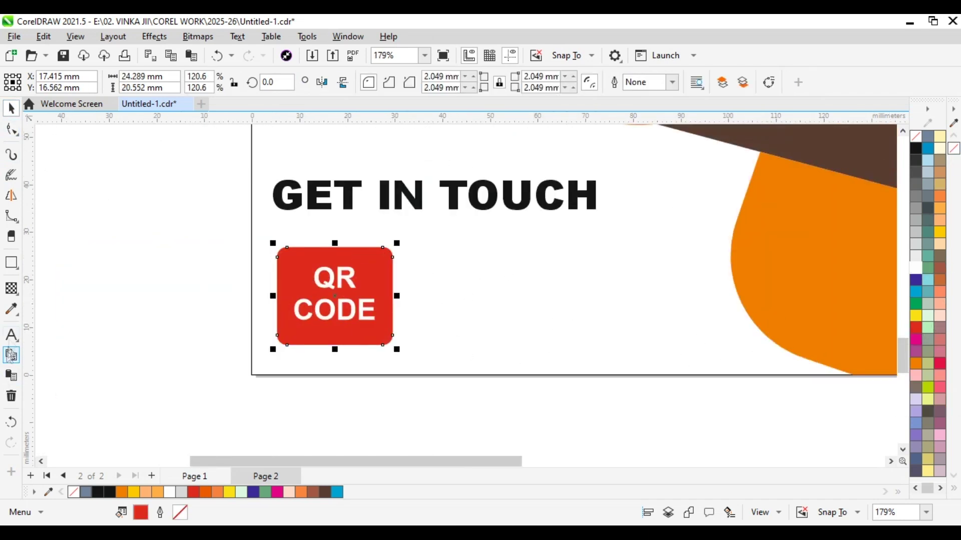
Sample the orange of the flyer's bottom shape and apply it to the QR code box
{"action": "left_click", "coordinate": [11, 309]}
{"action": "left_click", "coordinate": [825, 240]}
{"action": "left_click", "coordinate": [364, 306]}
{"action": "left_click", "coordinate": [11, 107]}
{"action": "left_click", "coordinate": [11, 175]}
Add the text "CALL NOW" in 24 pt Arial Black on the orange shape at the flyer's lower right
{"action": "scroll", "coordinate": [390, 297], "scroll_direction": "down", "scroll_amount": 8}
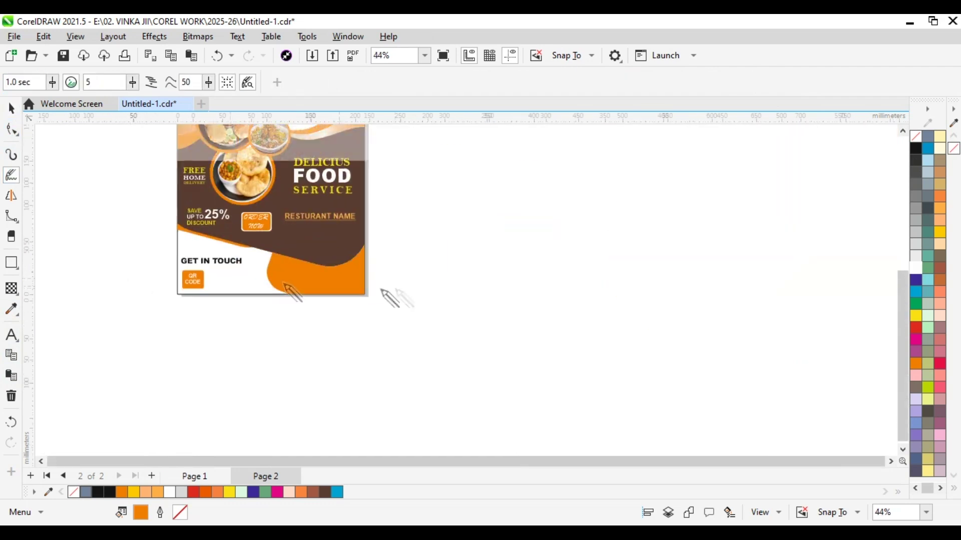
{"action": "scroll", "coordinate": [349, 263], "scroll_direction": "up", "scroll_amount": 5}
{"action": "left_click", "coordinate": [11, 335]}
{"action": "left_click", "coordinate": [173, 278]}
{"action": "type", "text": "CALL NOW"}
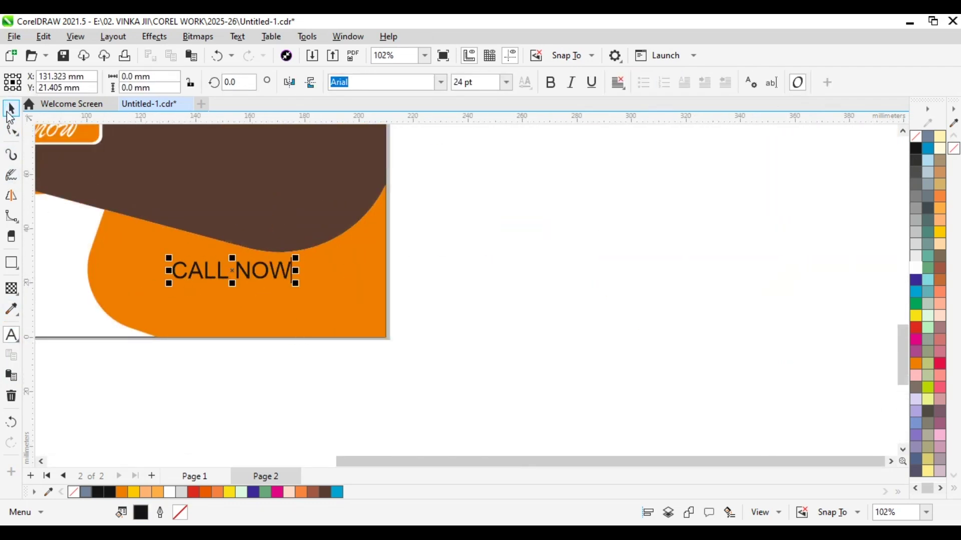
{"action": "left_click", "coordinate": [10, 109]}
{"action": "left_click", "coordinate": [440, 82]}
{"action": "left_click", "coordinate": [370, 106]}
{"action": "scroll", "coordinate": [291, 271], "scroll_direction": "up", "scroll_amount": 1}
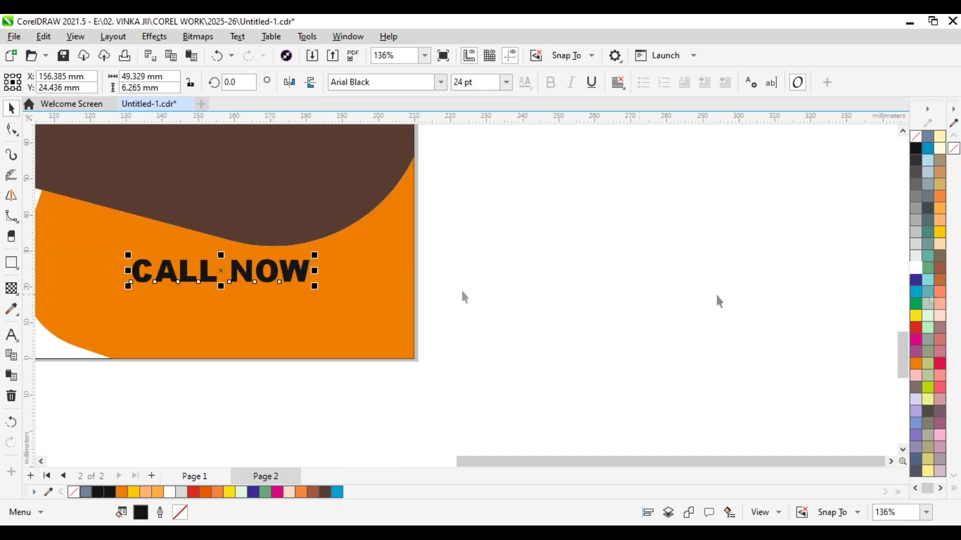
Fill "CALL NOW" with white and enlarge it to about 28 pt
{"action": "left_click", "coordinate": [916, 268]}
{"action": "scroll", "coordinate": [290, 265], "scroll_direction": "up", "scroll_amount": 2}
{"action": "scroll", "coordinate": [291, 265], "scroll_direction": "down", "scroll_amount": 2}
{"action": "left_click_drag", "start_coordinate": [334, 262], "coordinate": [358, 262]}
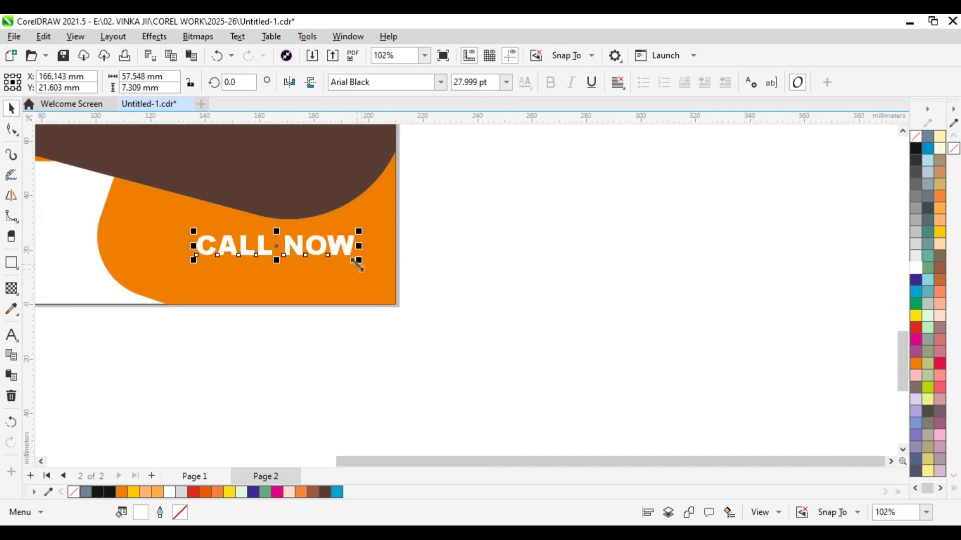
{"action": "left_click", "coordinate": [64, 339]}
Duplicate "CALL NOW" just below itself and replace the copy's wording with the contact phone number
{"action": "left_click_drag", "start_coordinate": [242, 248], "coordinate": [232, 282]}
{"action": "right_click", "coordinate": [232, 281]}
{"action": "left_click", "coordinate": [12, 335]}
{"action": "key", "text": "BackSpace"}
{"action": "key", "text": "BackSpace"}
{"action": "key", "text": "BackSpace"}
{"action": "key", "text": "BackSpace"}
{"action": "key", "text": "BackSpace"}
{"action": "key", "text": "BackSpace"}
{"action": "key", "text": "BackSpace"}
{"action": "key", "text": "BackSpace"}
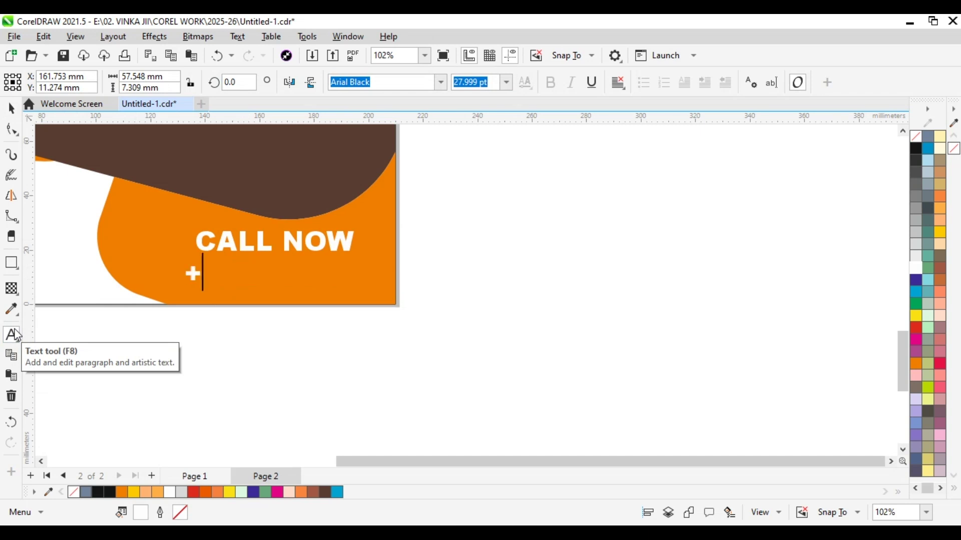
{"action": "type", "text": "+91 123 456 7890"}
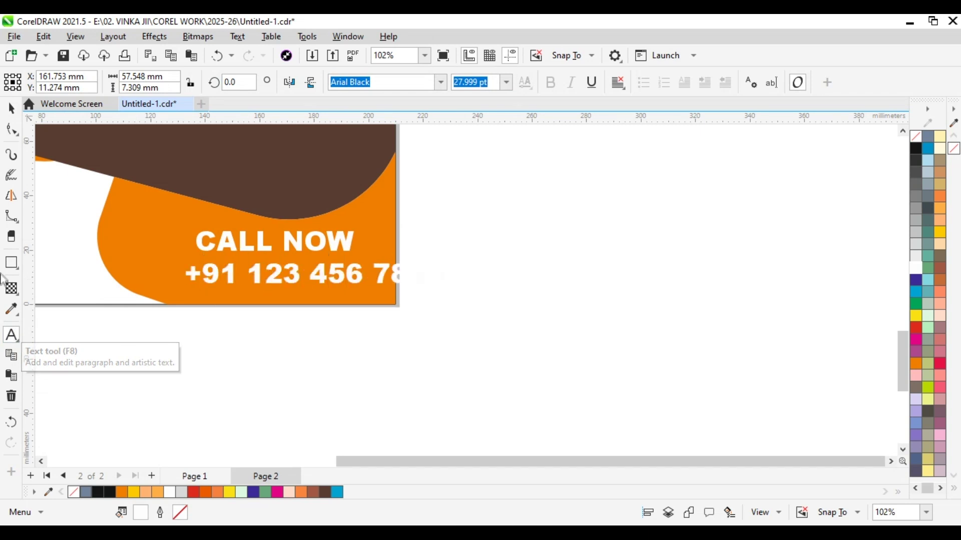
Color the phone number yellow and reduce it to about 26 pt so it fits within the orange shape under "CALL NOW"
{"action": "left_click", "coordinate": [11, 107]}
{"action": "left_click", "coordinate": [915, 316]}
{"action": "scroll", "coordinate": [373, 295], "scroll_direction": "up", "scroll_amount": 2}
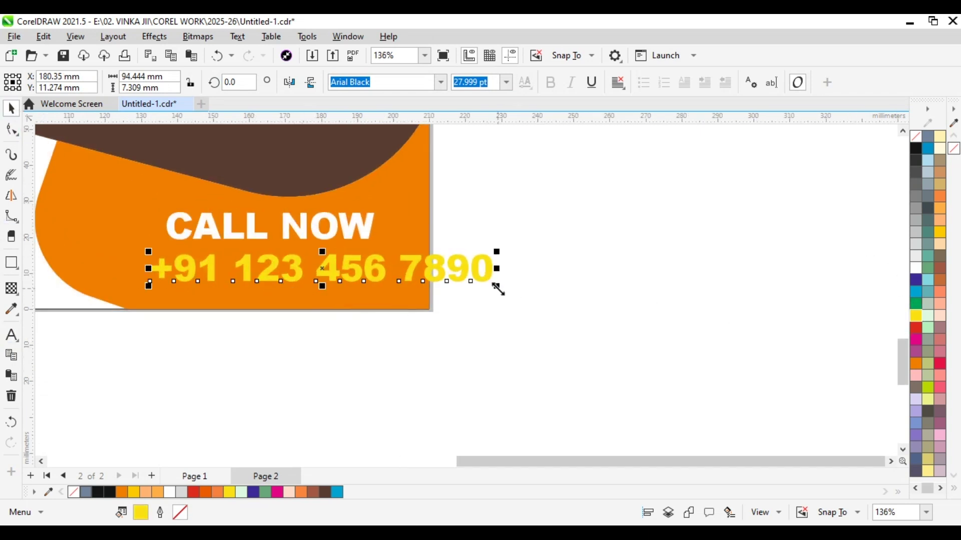
{"action": "left_click_drag", "start_coordinate": [497, 281], "coordinate": [425, 290]}
{"action": "scroll", "coordinate": [425, 290], "scroll_direction": "down", "scroll_amount": 1}
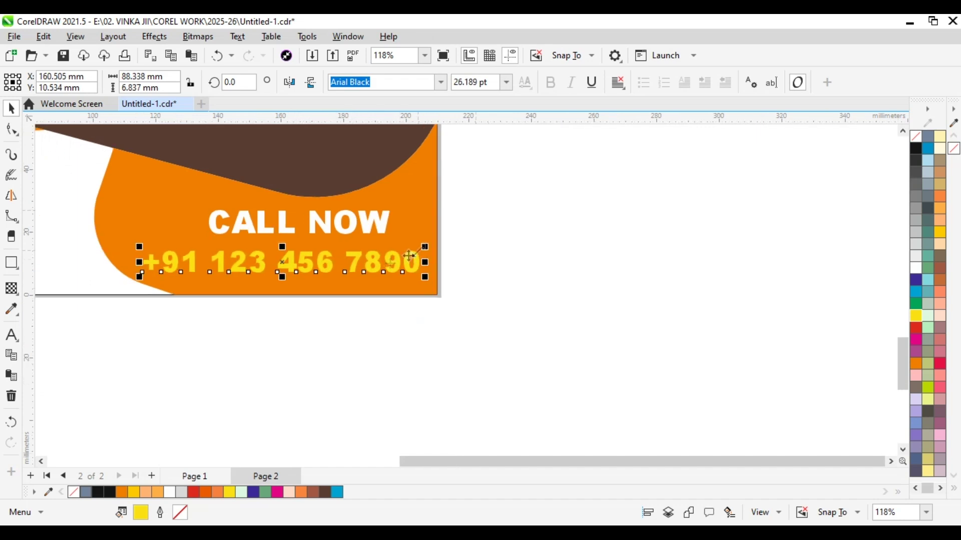
{"action": "scroll", "coordinate": [333, 274], "scroll_direction": "up", "scroll_amount": 1}
{"action": "scroll", "coordinate": [584, 275], "scroll_direction": "down", "scroll_amount": 2}
{"action": "left_click", "coordinate": [336, 298]}
Review the layout of the whole flyer page
{"action": "scroll", "coordinate": [286, 199], "scroll_direction": "down", "scroll_amount": 3}
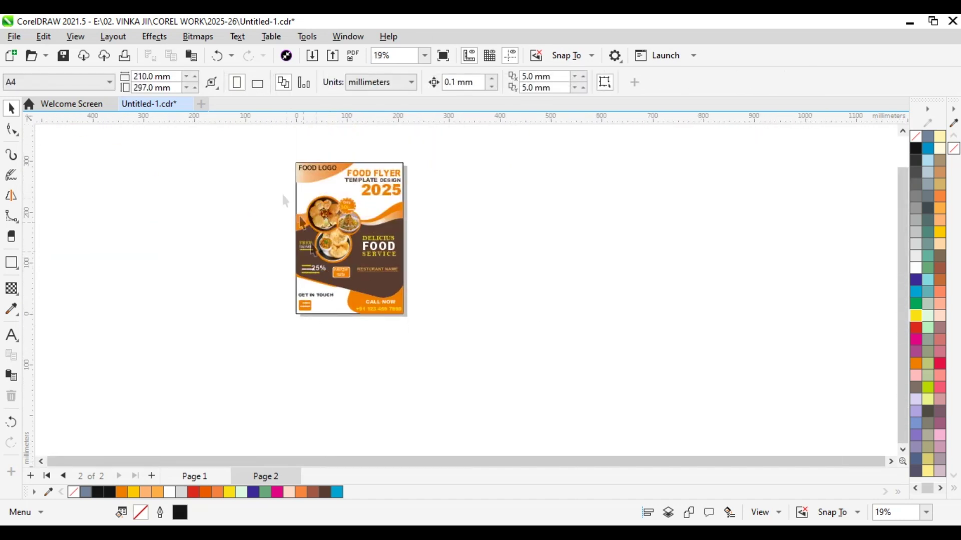
{"action": "scroll", "coordinate": [408, 280], "scroll_direction": "up", "scroll_amount": 1}
{"action": "key", "text": "ctrl+a"}
{"action": "left_click", "coordinate": [703, 194]}
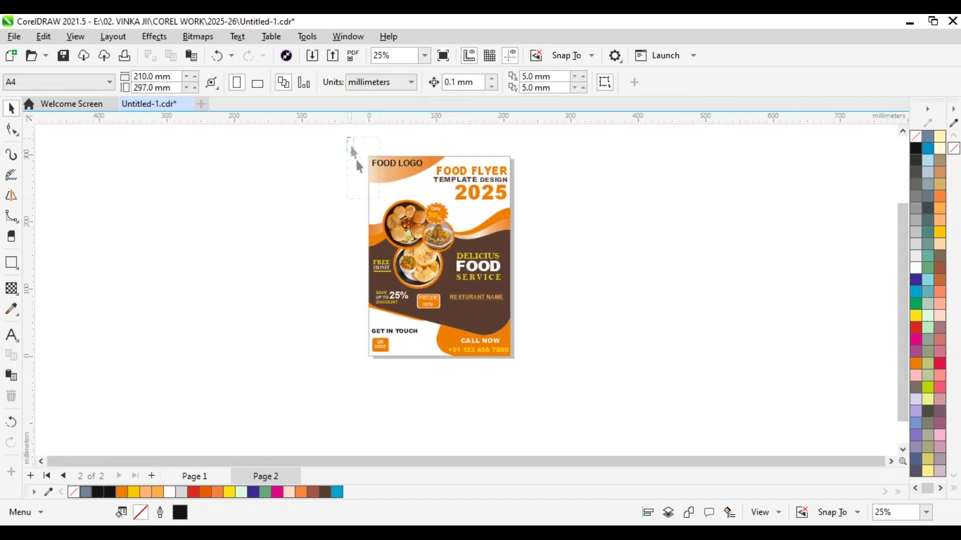
{"action": "left_click", "coordinate": [355, 157]}
{"action": "scroll", "coordinate": [509, 246], "scroll_direction": "up", "scroll_amount": 1}
{"action": "right_click", "coordinate": [495, 168]}
{"action": "key", "text": "Escape"}
{"action": "left_click", "coordinate": [221, 223]}
{"action": "scroll", "coordinate": [221, 223], "scroll_direction": "down", "scroll_amount": 1}
{"action": "scroll", "coordinate": [219, 250], "scroll_direction": "left", "scroll_amount": 4}
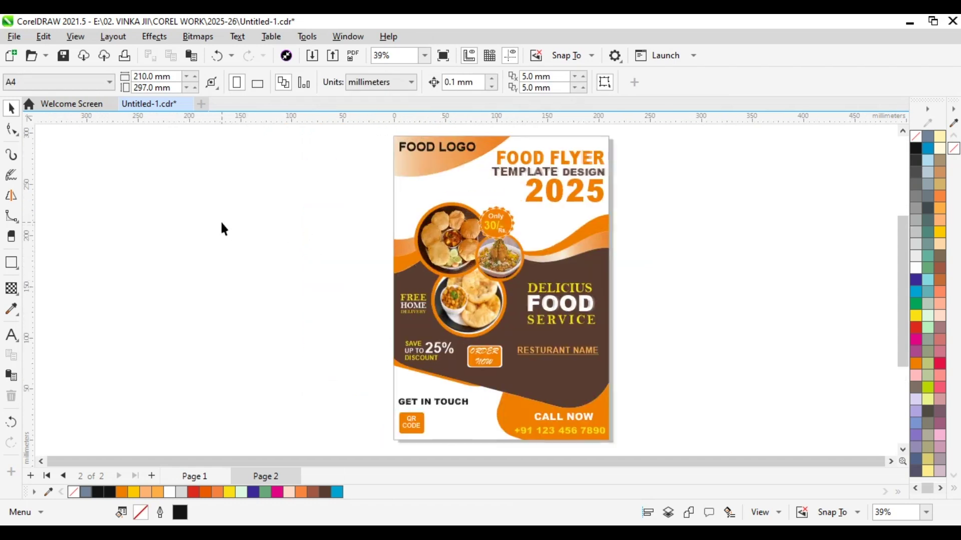
{"action": "scroll", "coordinate": [455, 341], "scroll_direction": "left", "scroll_amount": 2}
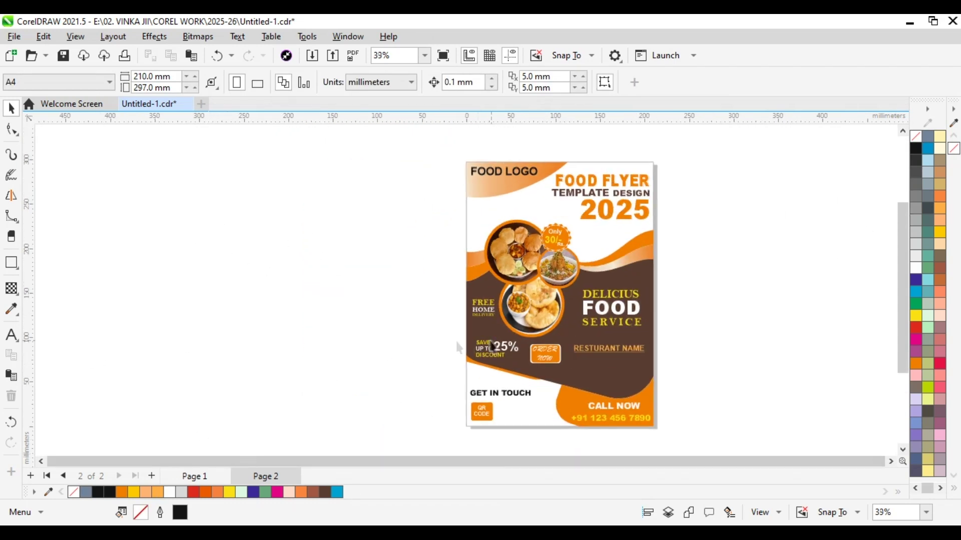